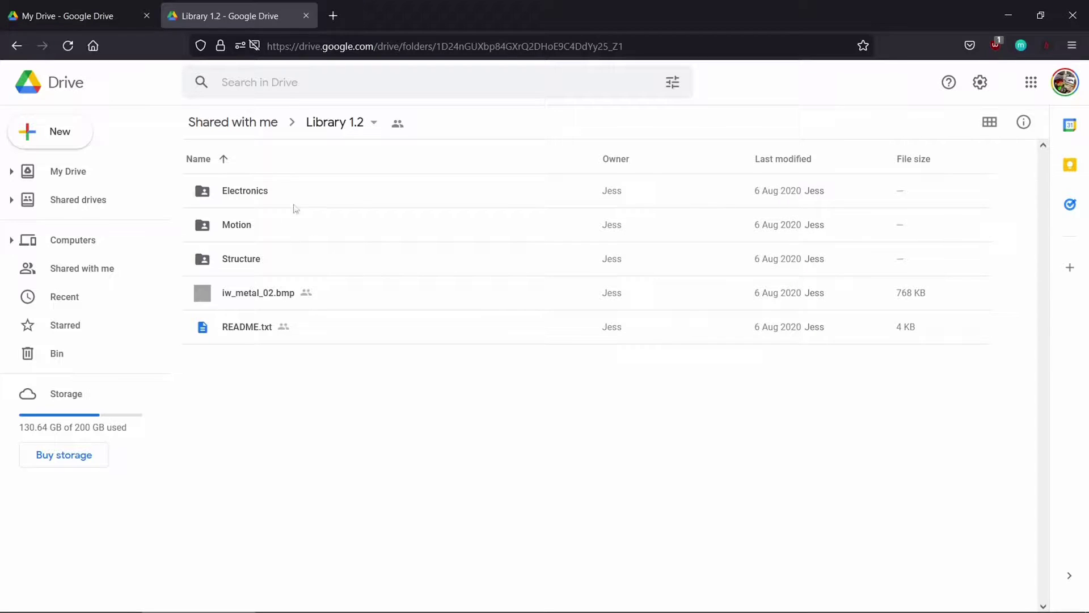
- Browse Library 1.2 down into Structure > Angles > Steel angles
{"action": "left_click_drag", "start_coordinate": [274, 426], "coordinate": [207, 170]}
{"action": "left_click", "coordinate": [328, 442]}
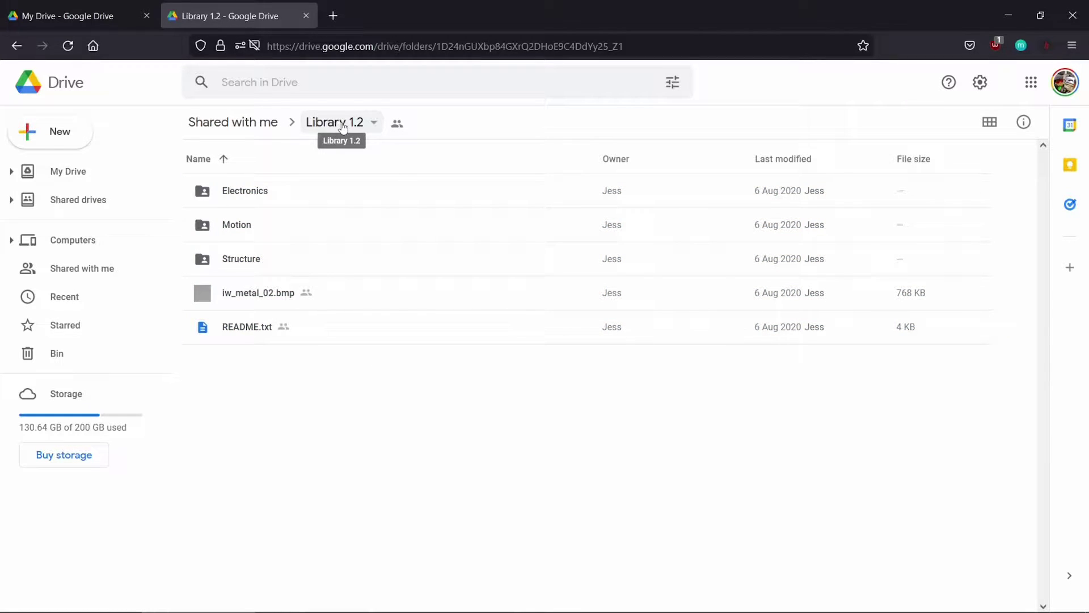
{"action": "left_click_drag", "start_coordinate": [279, 417], "coordinate": [334, 344]}
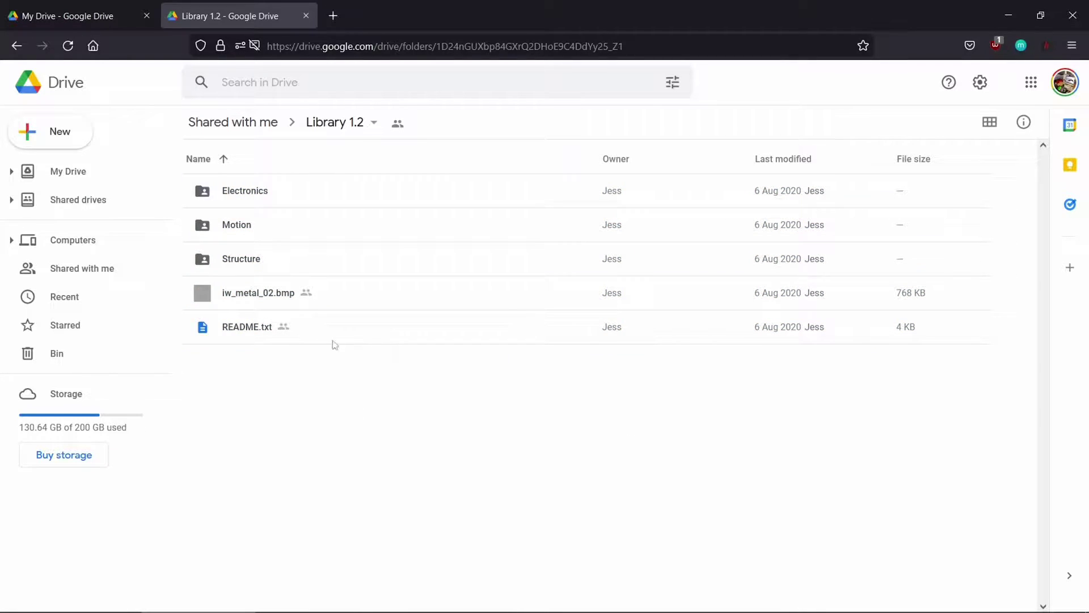
{"action": "double_click", "coordinate": [343, 258]}
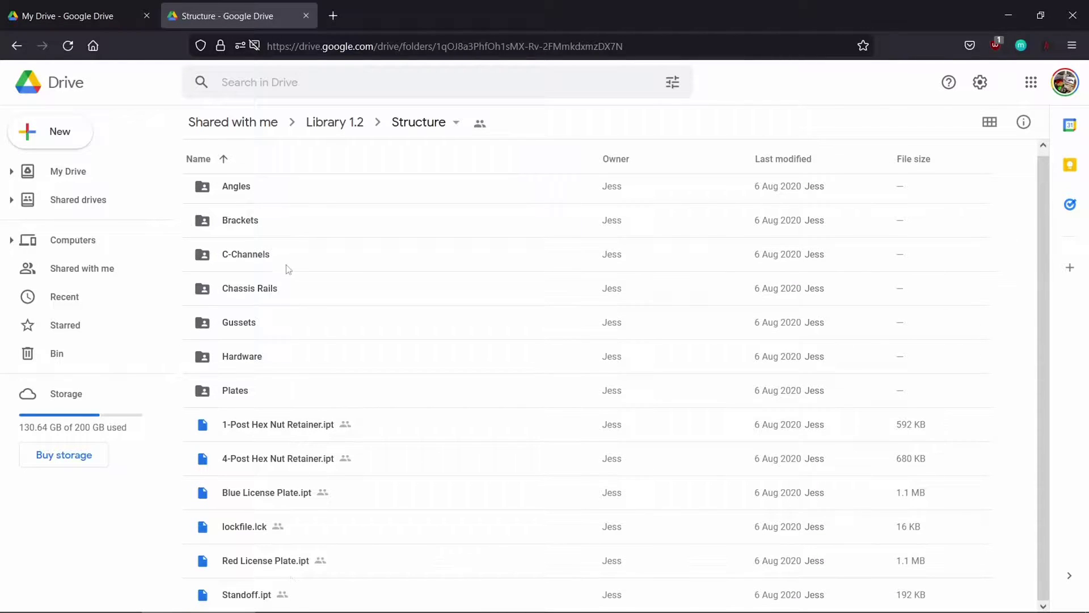
{"action": "double_click", "coordinate": [277, 186]}
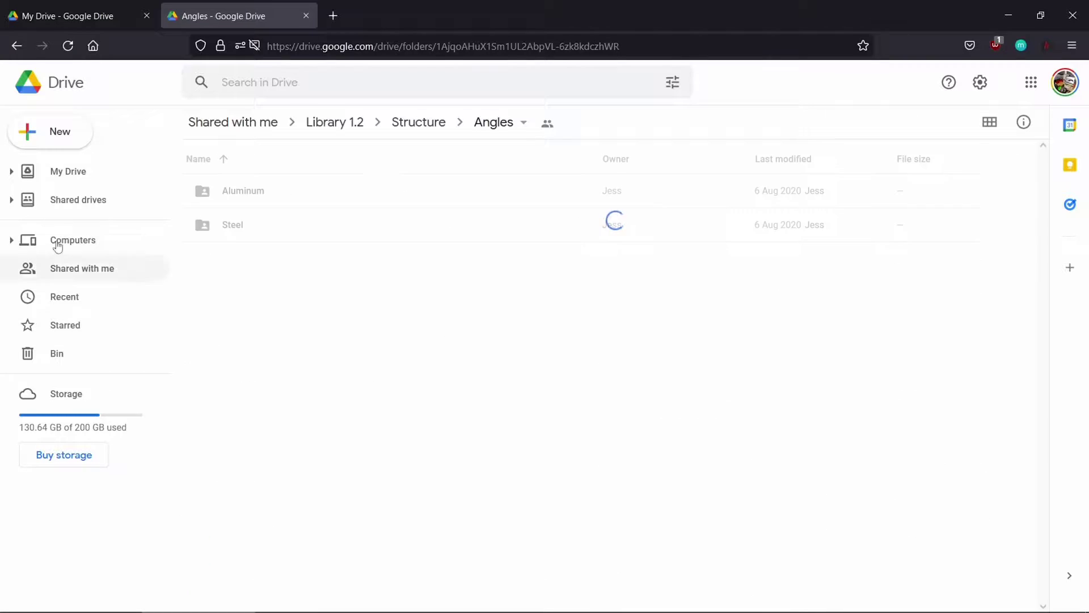
{"action": "double_click", "coordinate": [376, 226]}
- View the Aluminum angles folder, then return to Library 1.2 and show its actions list
{"action": "left_click", "coordinate": [380, 125]}
{"action": "double_click", "coordinate": [315, 189]}
{"action": "left_click", "coordinate": [327, 129]}
{"action": "left_click", "coordinate": [328, 155]}
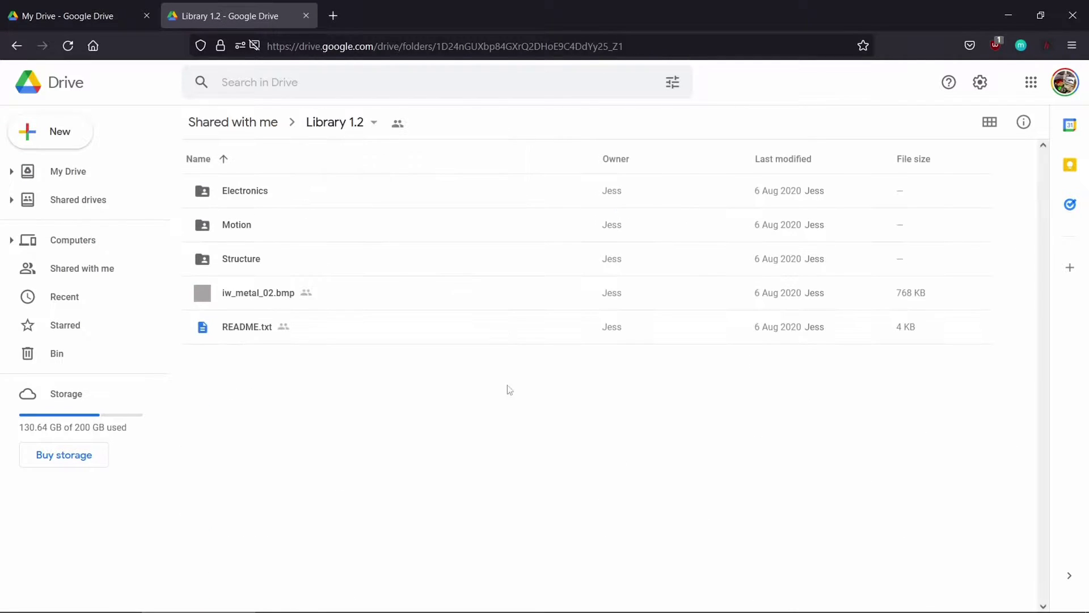
{"action": "left_click", "coordinate": [361, 124]}
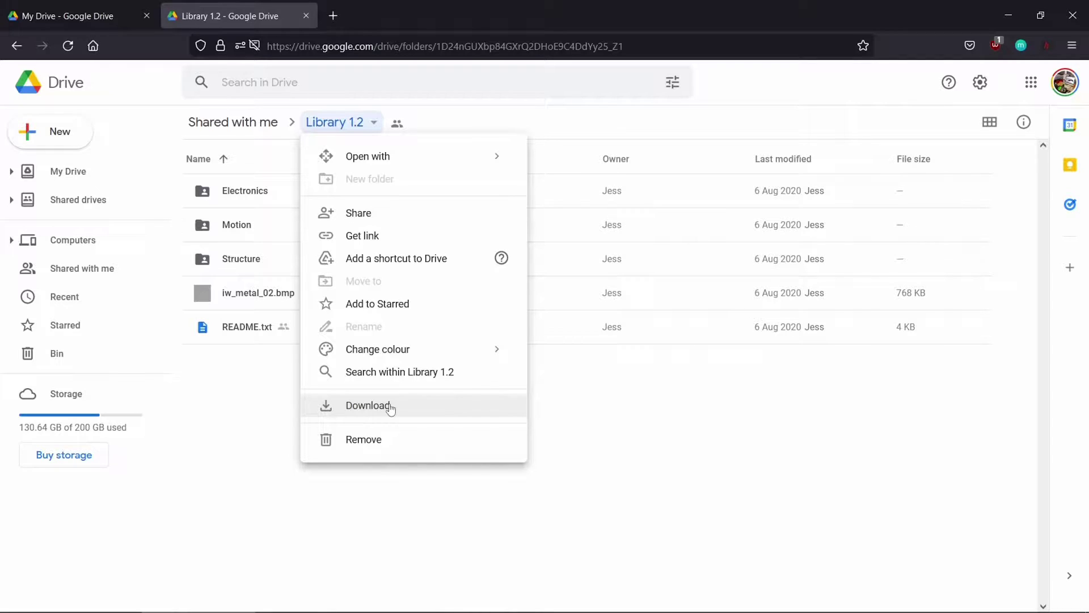
- Download the entire Library 1.2 folder as a zip
{"action": "left_click", "coordinate": [390, 406]}
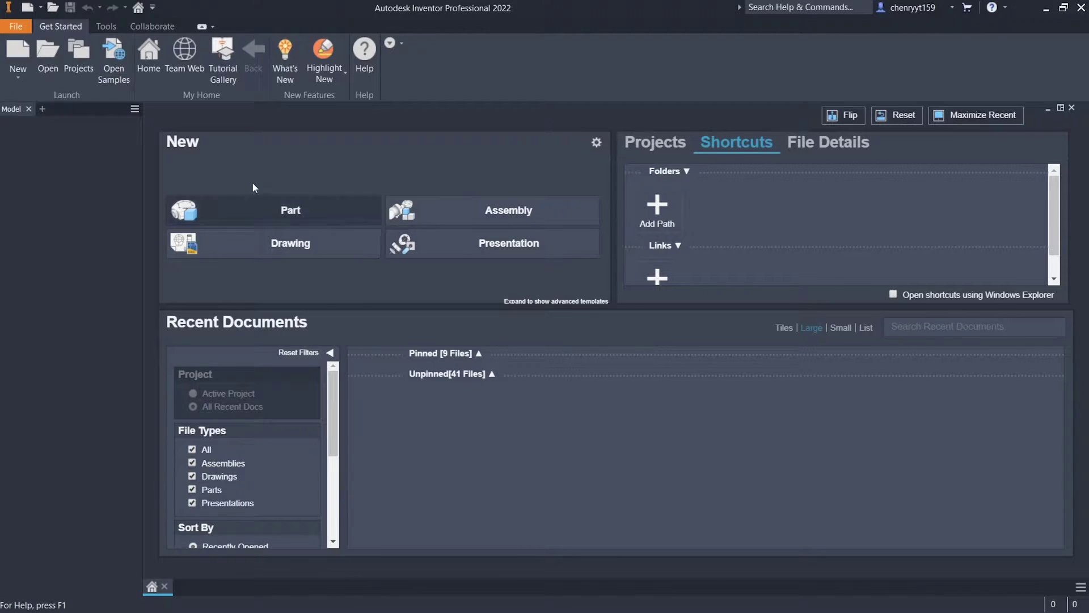
- Compare the part, sheet metal and weldment templates, then create the assembly from Standard.iam
{"action": "left_click", "coordinate": [12, 78]}
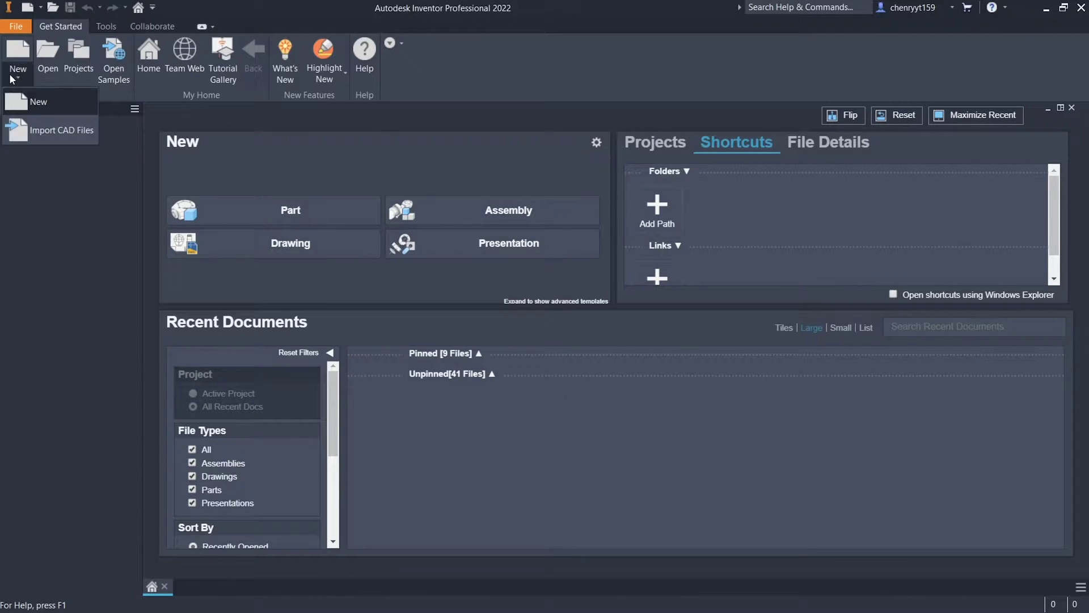
{"action": "left_click", "coordinate": [30, 99]}
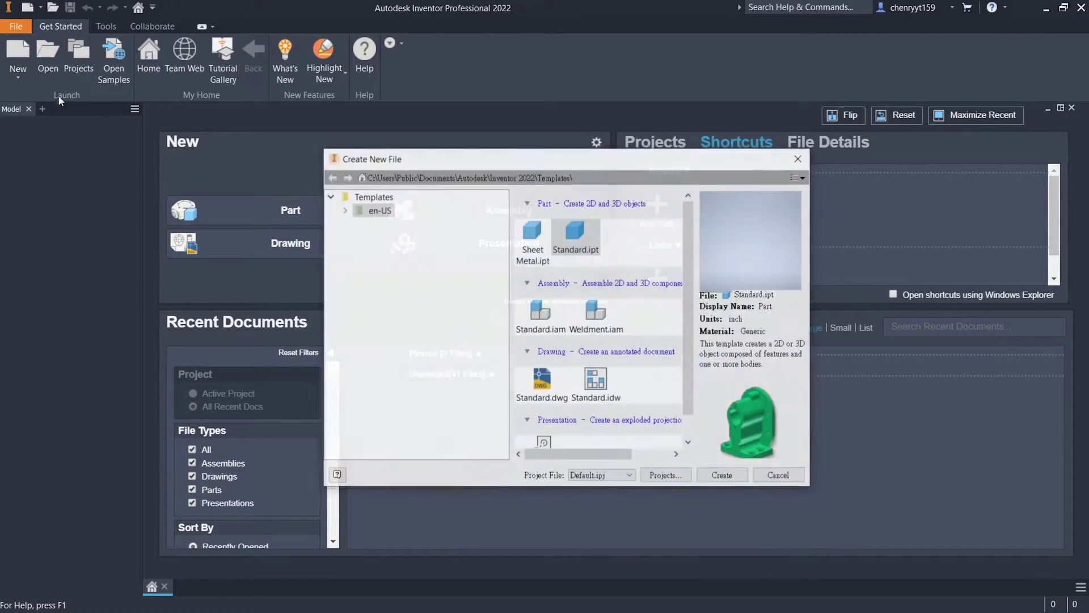
{"action": "scroll", "coordinate": [626, 282], "scroll_direction": "down", "scroll_amount": 1}
{"action": "scroll", "coordinate": [620, 304], "scroll_direction": "up", "scroll_amount": 1}
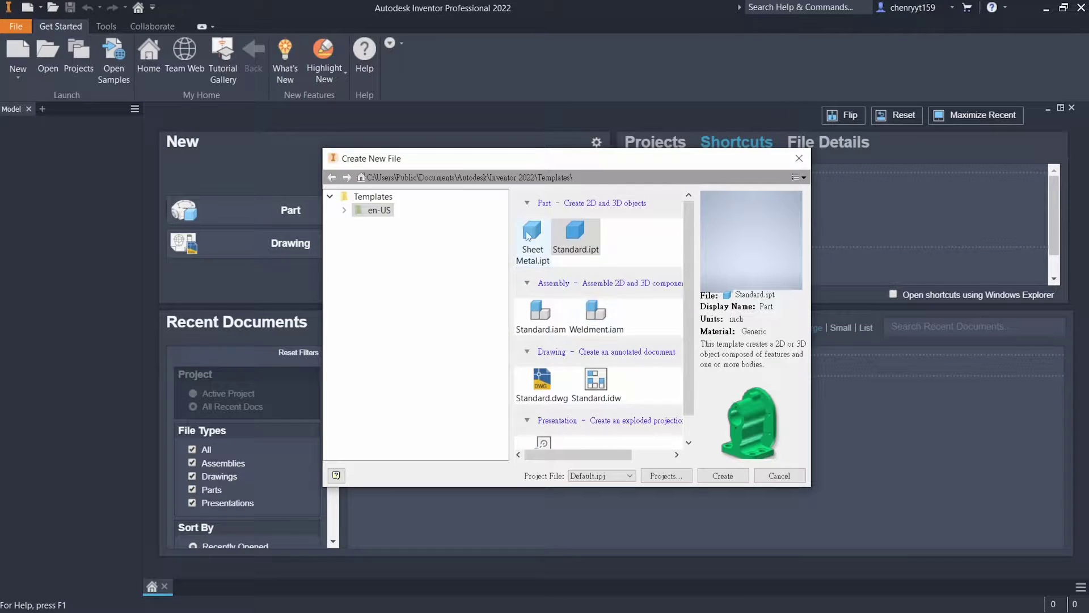
{"action": "left_click", "coordinate": [531, 316]}
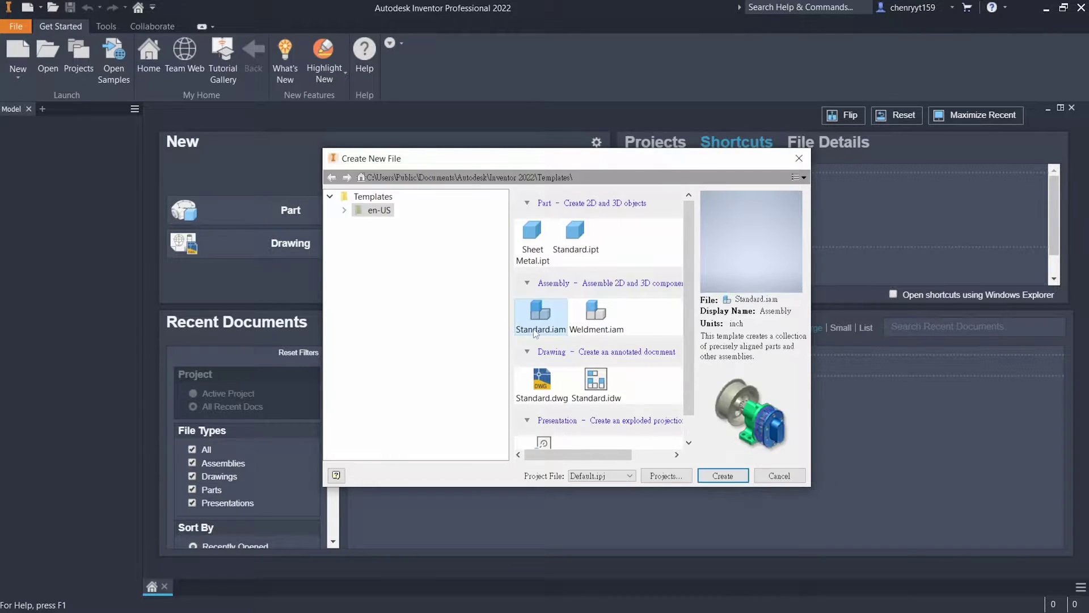
{"action": "left_click", "coordinate": [573, 253]}
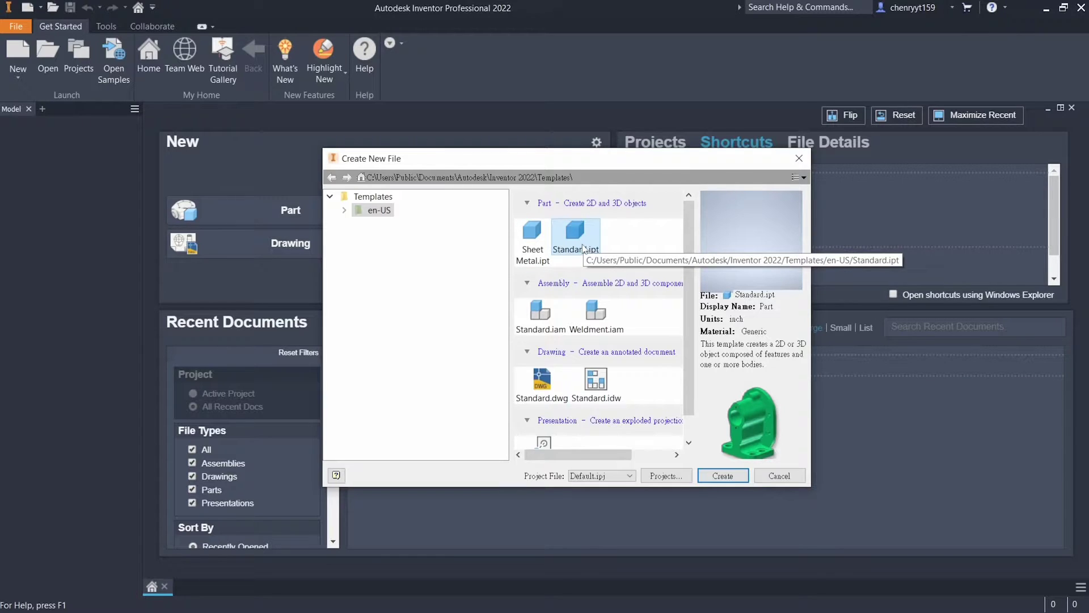
{"action": "left_click", "coordinate": [559, 315]}
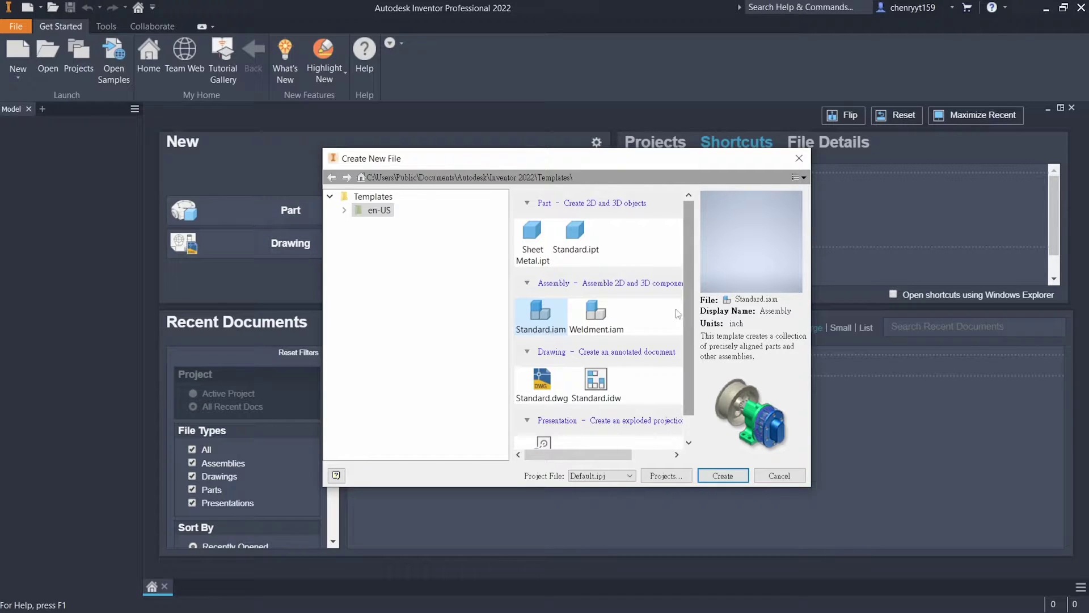
{"action": "left_click", "coordinate": [528, 254]}
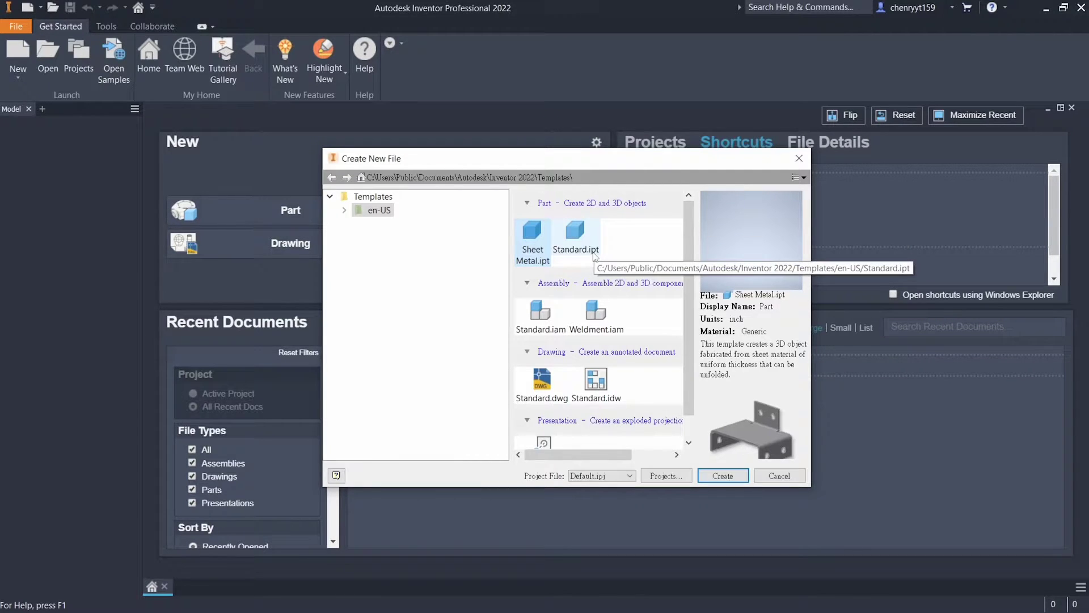
{"action": "left_click", "coordinate": [552, 302]}
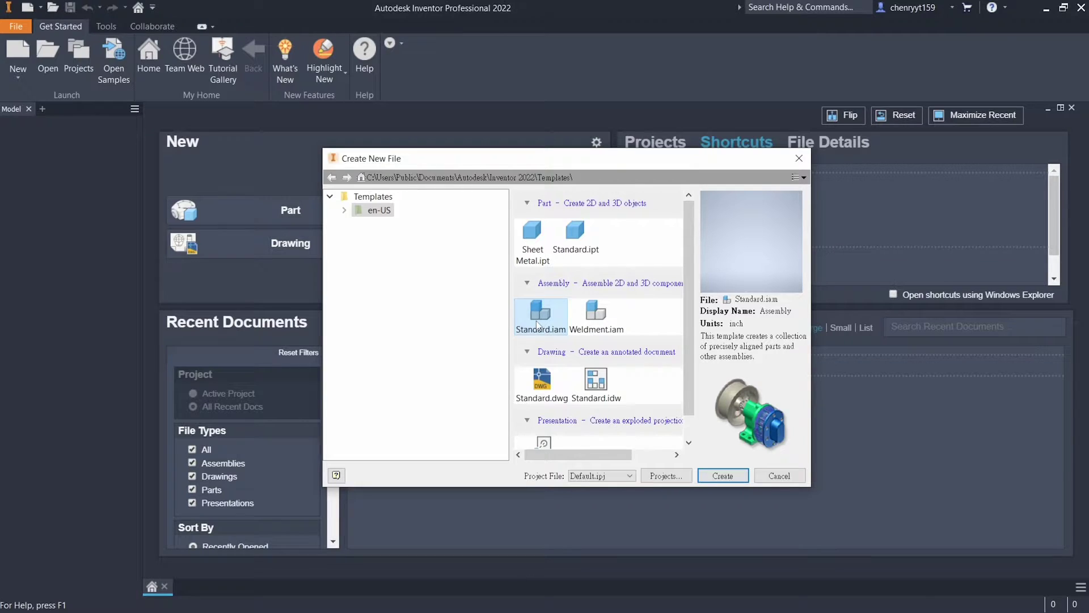
{"action": "left_click", "coordinate": [587, 323]}
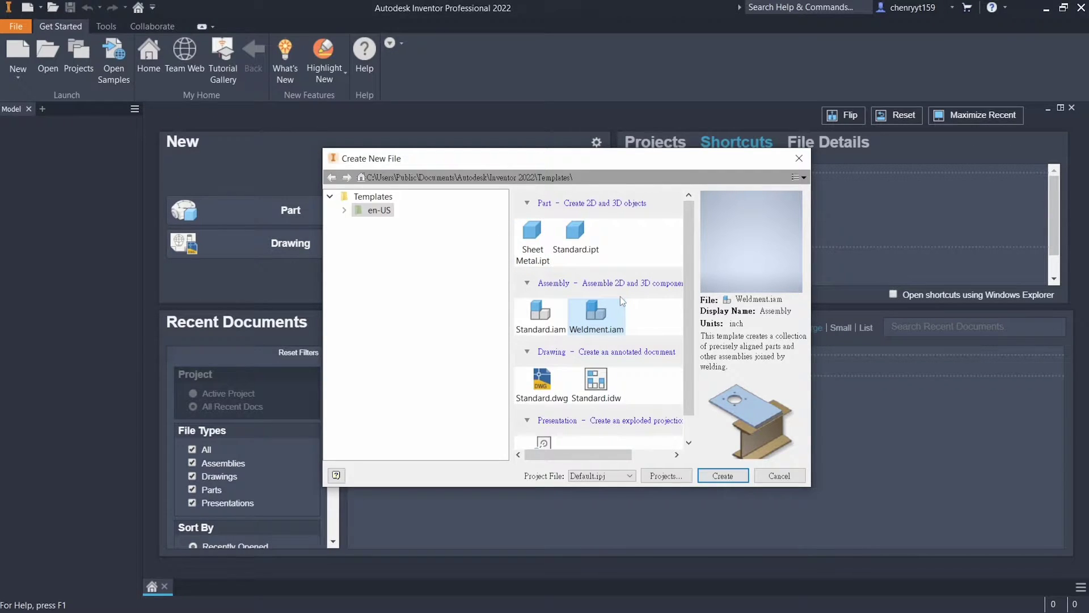
{"action": "left_click", "coordinate": [540, 316]}
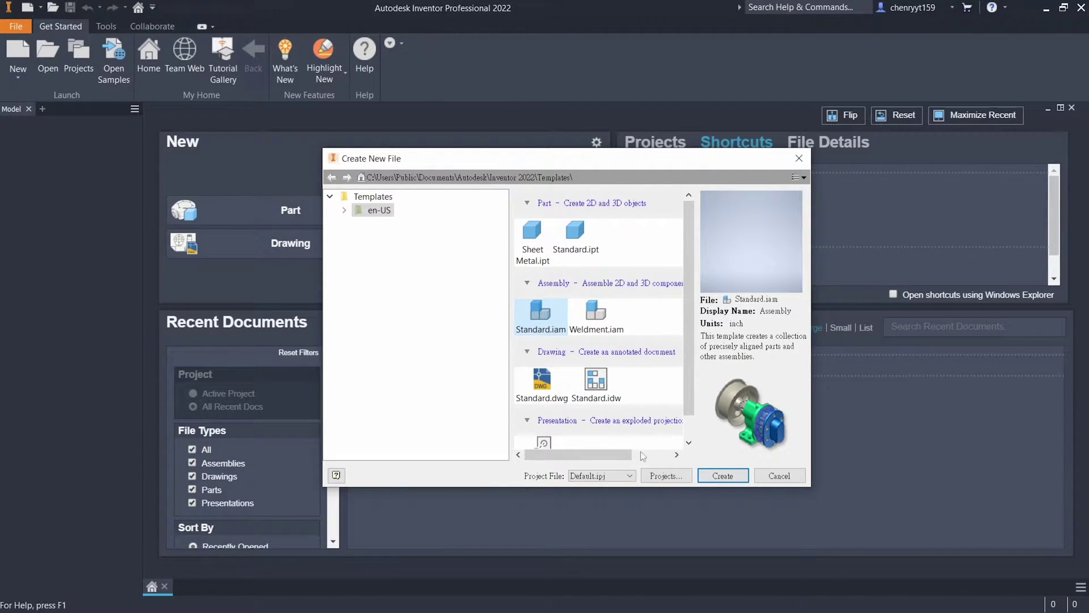
{"action": "left_click", "coordinate": [734, 477]}
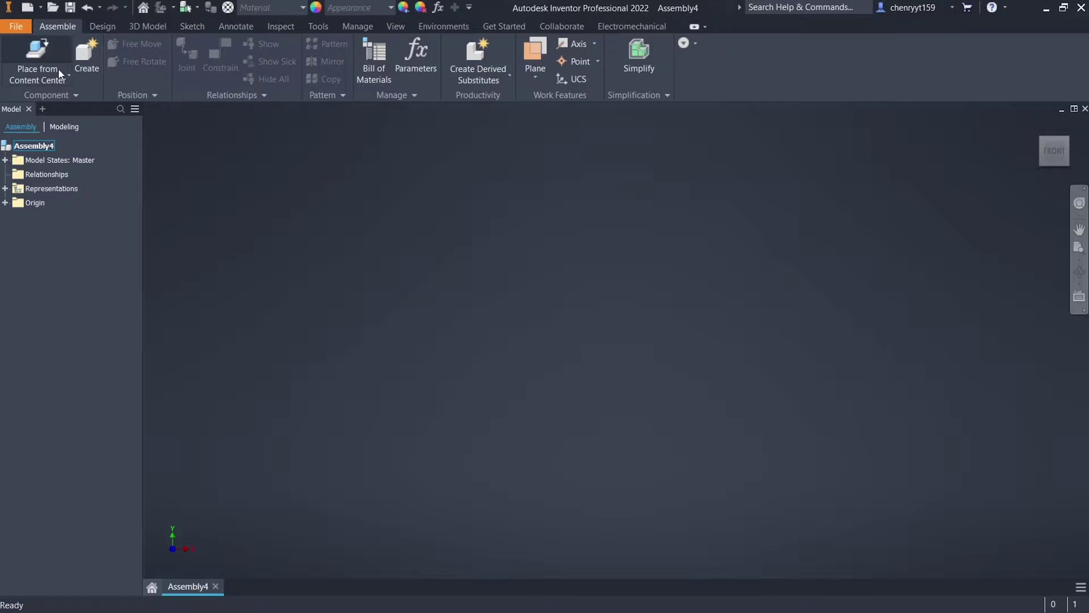
- Place 1x2x1x35 Aluminum from Library 1.2 - Tutorial > Structure > C-Channels > Aluminum 1x2x1
{"action": "left_click", "coordinate": [50, 81]}
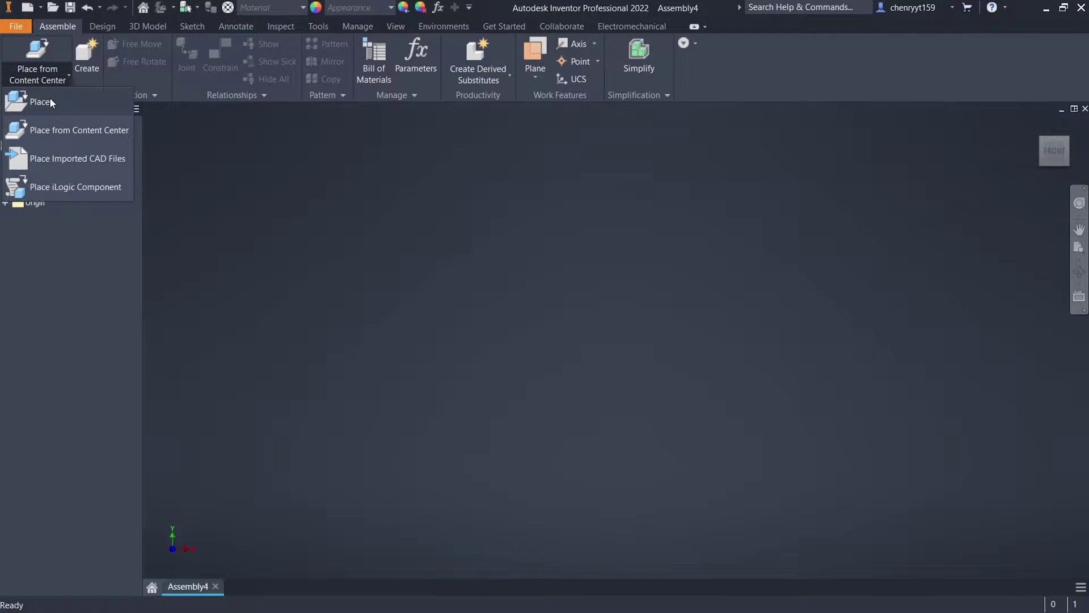
{"action": "left_click", "coordinate": [50, 97]}
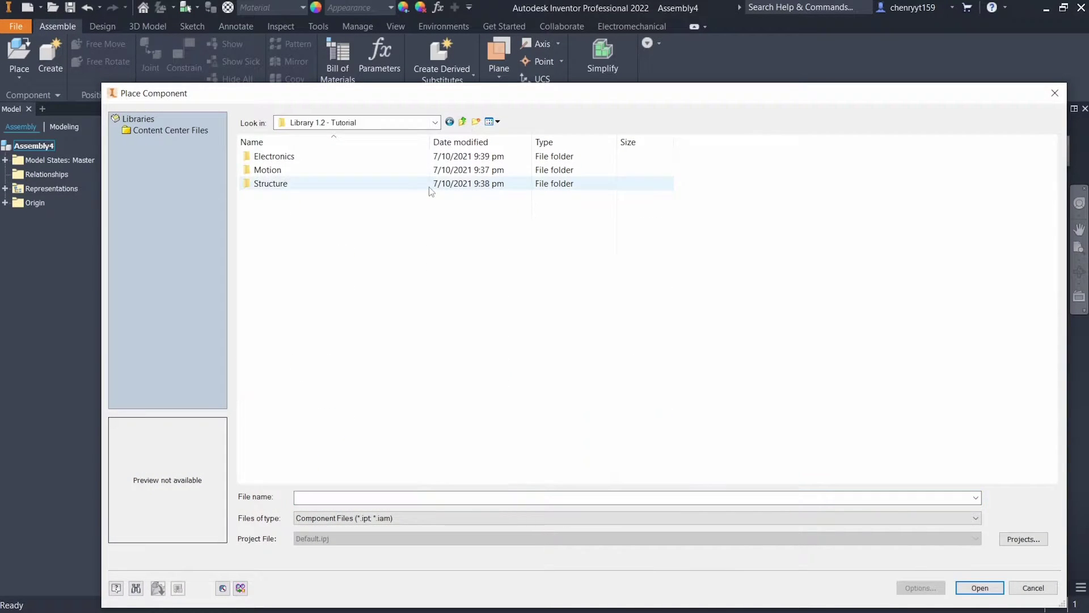
{"action": "left_click_drag", "start_coordinate": [174, 93], "coordinate": [151, 69]}
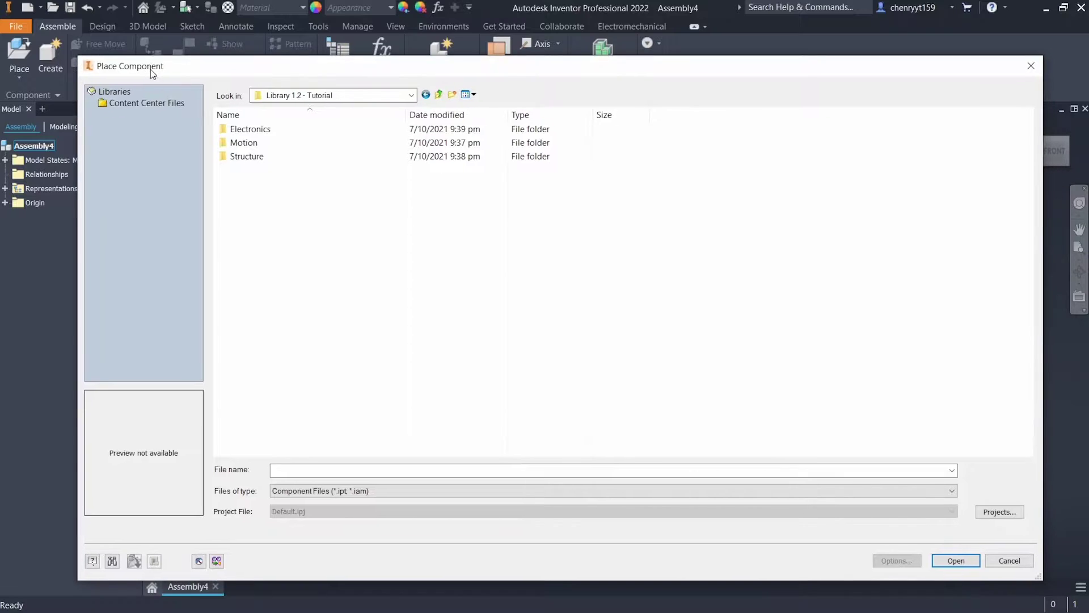
{"action": "double_click", "coordinate": [284, 161]}
{"action": "double_click", "coordinate": [285, 160]}
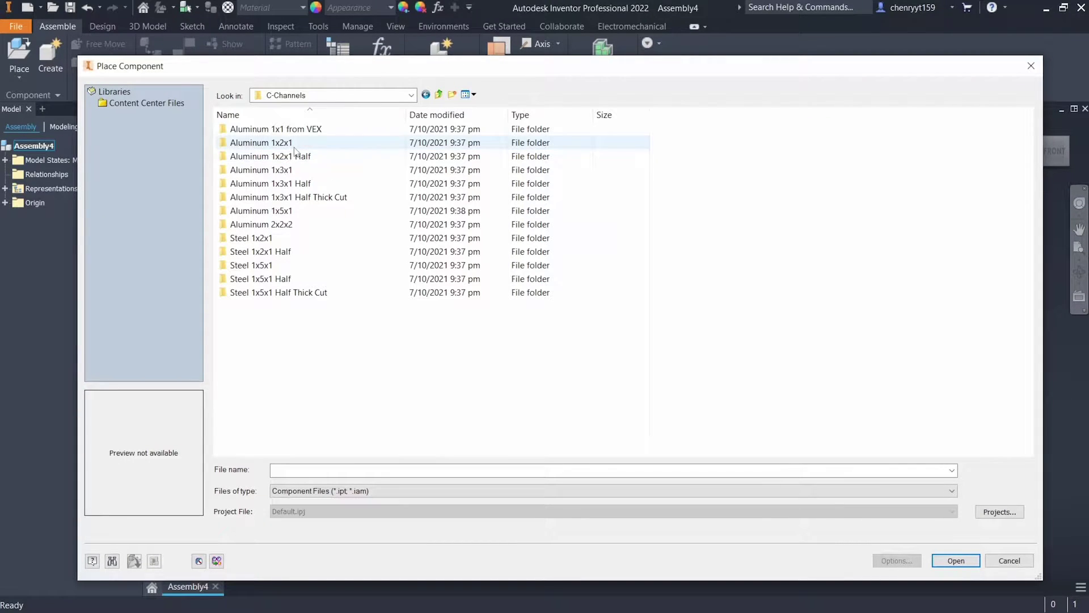
{"action": "double_click", "coordinate": [292, 144]}
{"action": "scroll", "coordinate": [385, 332], "scroll_direction": "down", "scroll_amount": 6}
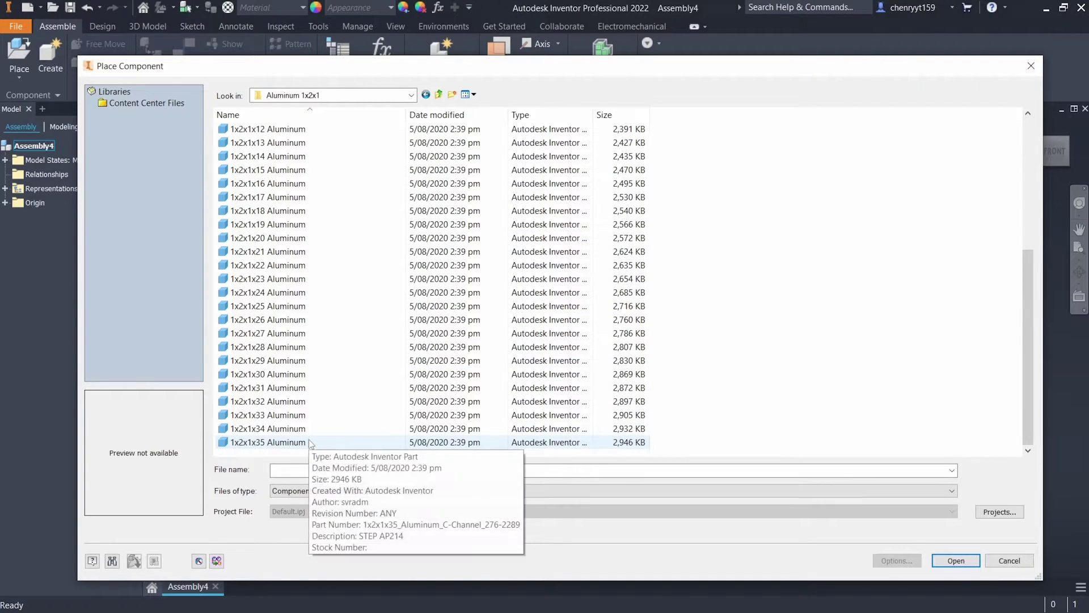
{"action": "left_click", "coordinate": [309, 440]}
{"action": "left_click", "coordinate": [953, 561]}
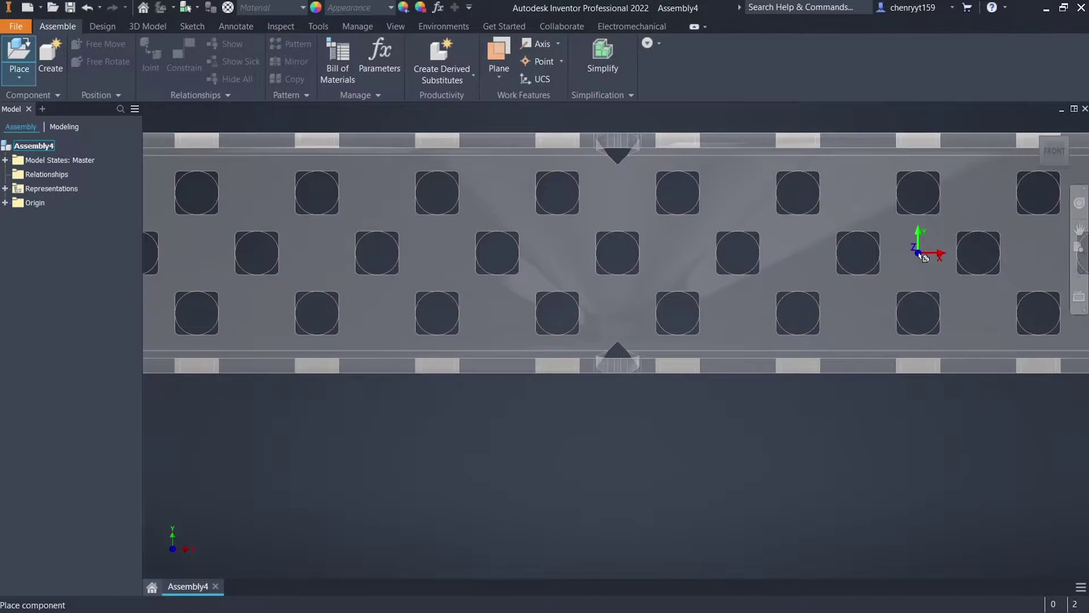
- Rotate the channel 90° about Y and place two parallel copies
{"action": "scroll", "coordinate": [490, 352], "scroll_direction": "down", "scroll_amount": 2}
{"action": "scroll", "coordinate": [490, 352], "scroll_direction": "up", "scroll_amount": 8}
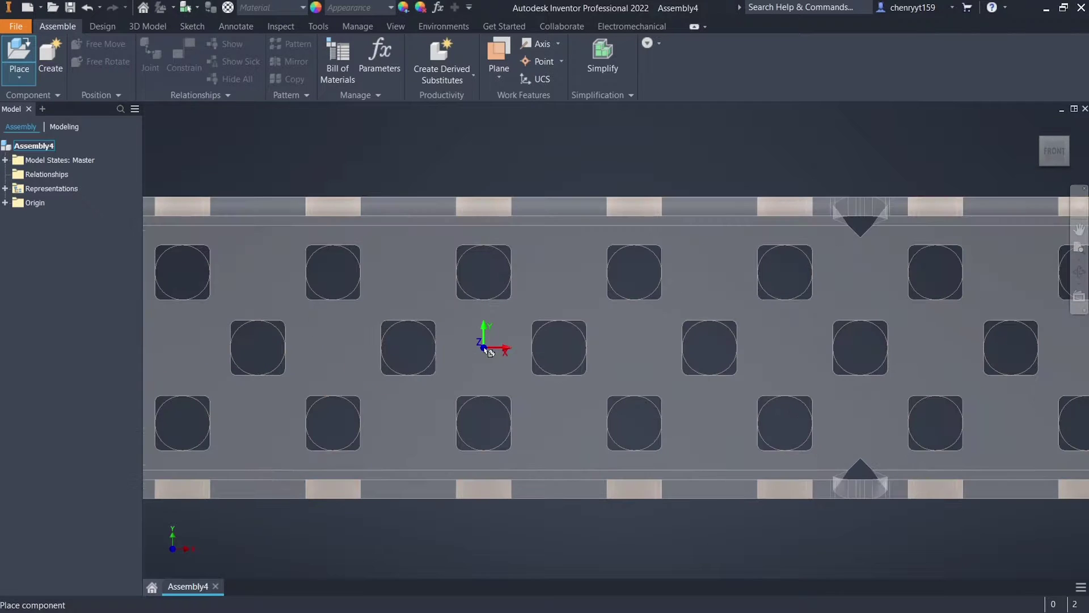
{"action": "scroll", "coordinate": [490, 352], "scroll_direction": "down", "scroll_amount": 8}
{"action": "scroll", "coordinate": [500, 354], "scroll_direction": "down", "scroll_amount": 4}
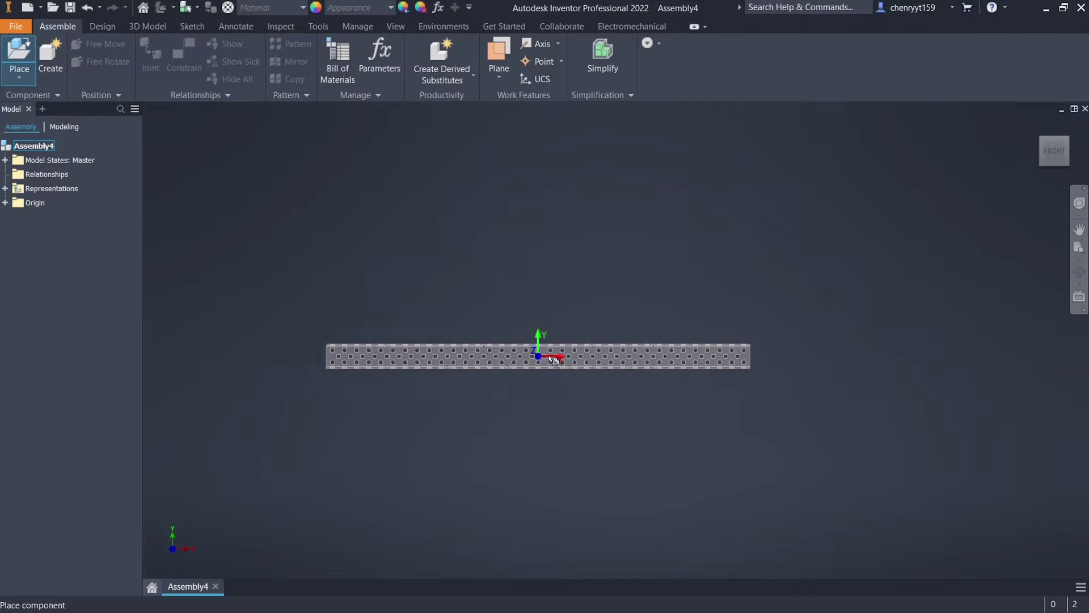
{"action": "scroll", "coordinate": [584, 385], "scroll_direction": "up", "scroll_amount": 5}
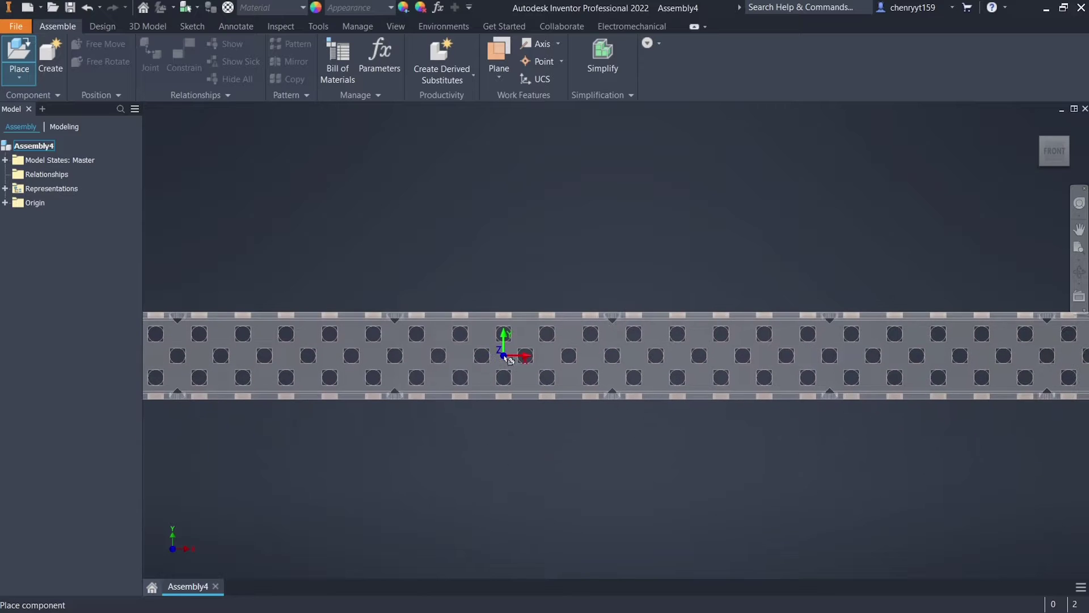
{"action": "scroll", "coordinate": [509, 359], "scroll_direction": "down", "scroll_amount": 6}
{"action": "scroll", "coordinate": [509, 358], "scroll_direction": "up", "scroll_amount": 2}
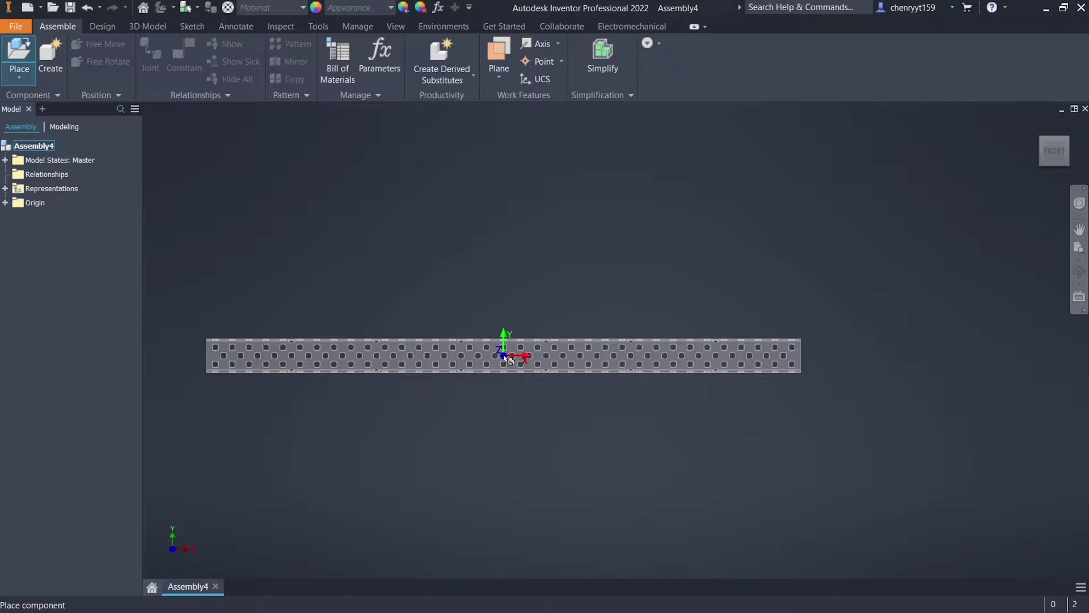
{"action": "right_click", "coordinate": [505, 360]}
{"action": "left_click", "coordinate": [506, 309]}
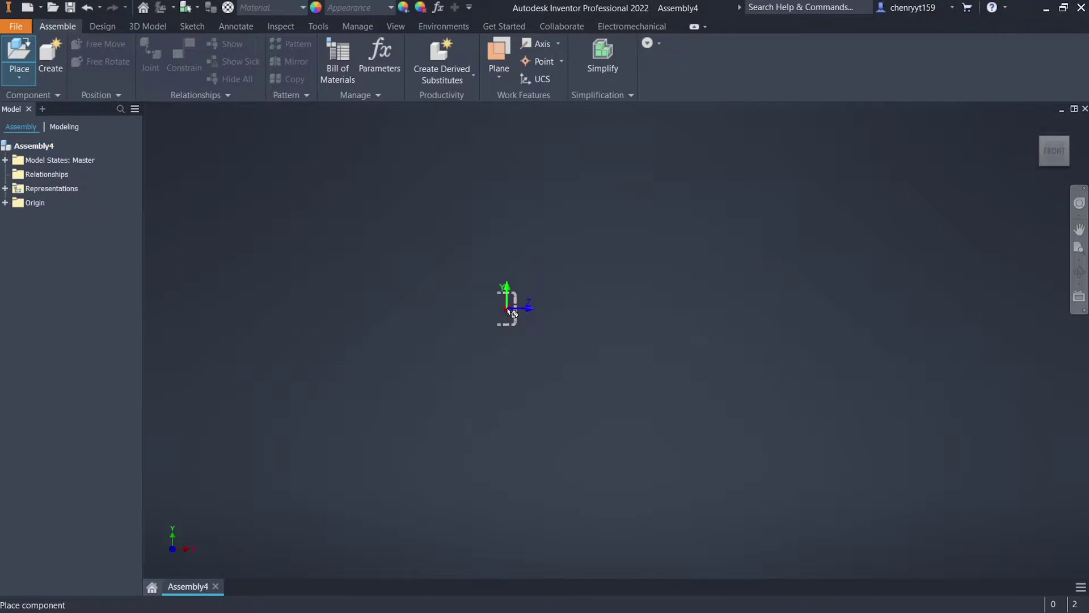
{"action": "left_click", "coordinate": [519, 315]}
{"action": "right_click", "coordinate": [512, 328]}
{"action": "left_click", "coordinate": [514, 296]}
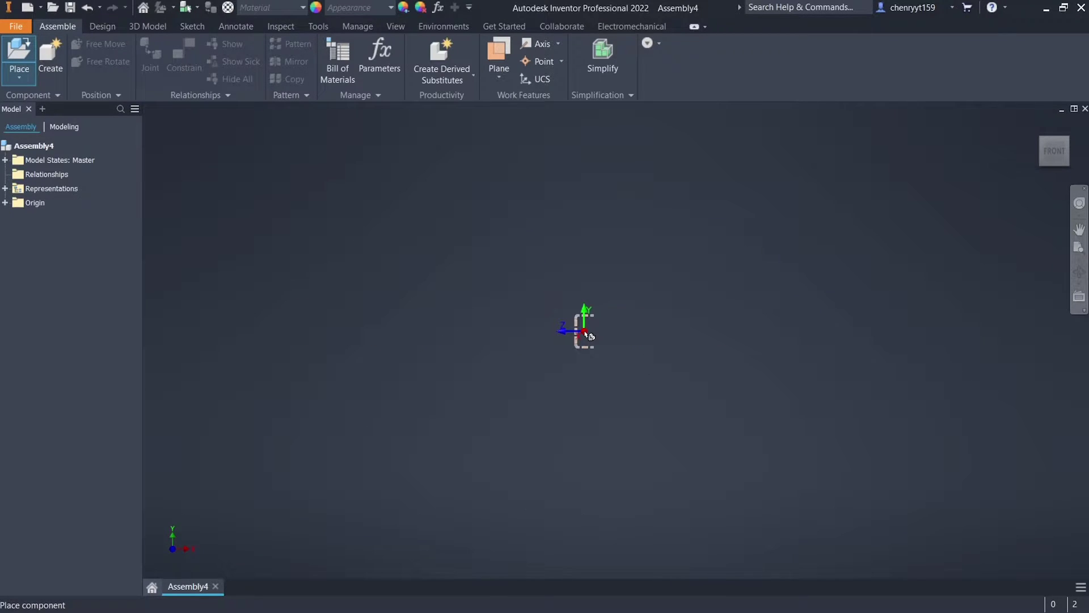
{"action": "left_click", "coordinate": [678, 337]}
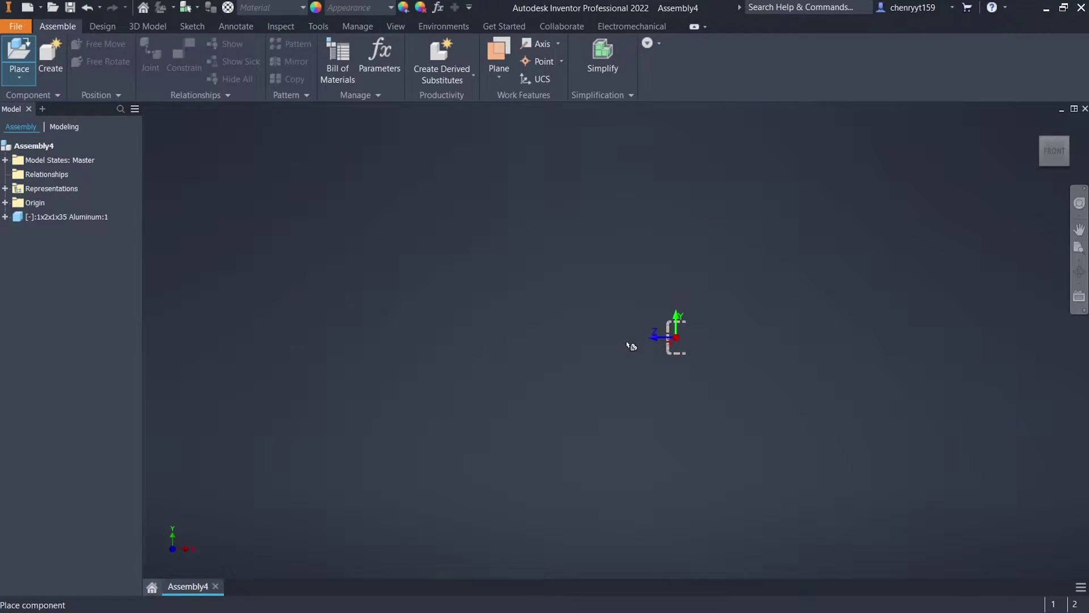
{"action": "scroll", "coordinate": [724, 367], "scroll_direction": "down", "scroll_amount": 3}
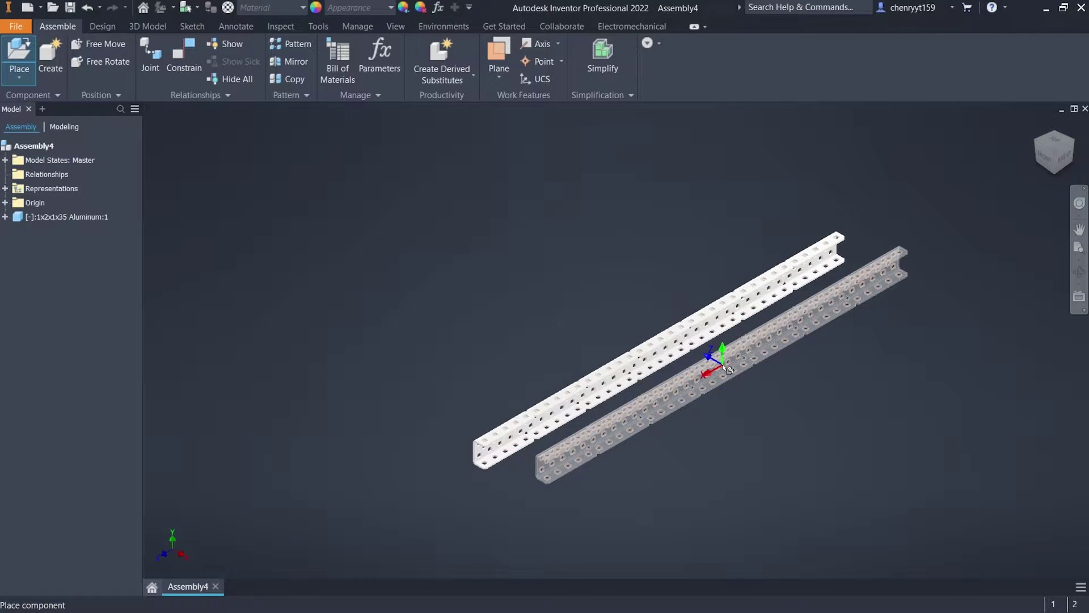
{"action": "scroll", "coordinate": [724, 368], "scroll_direction": "up", "scroll_amount": 4}
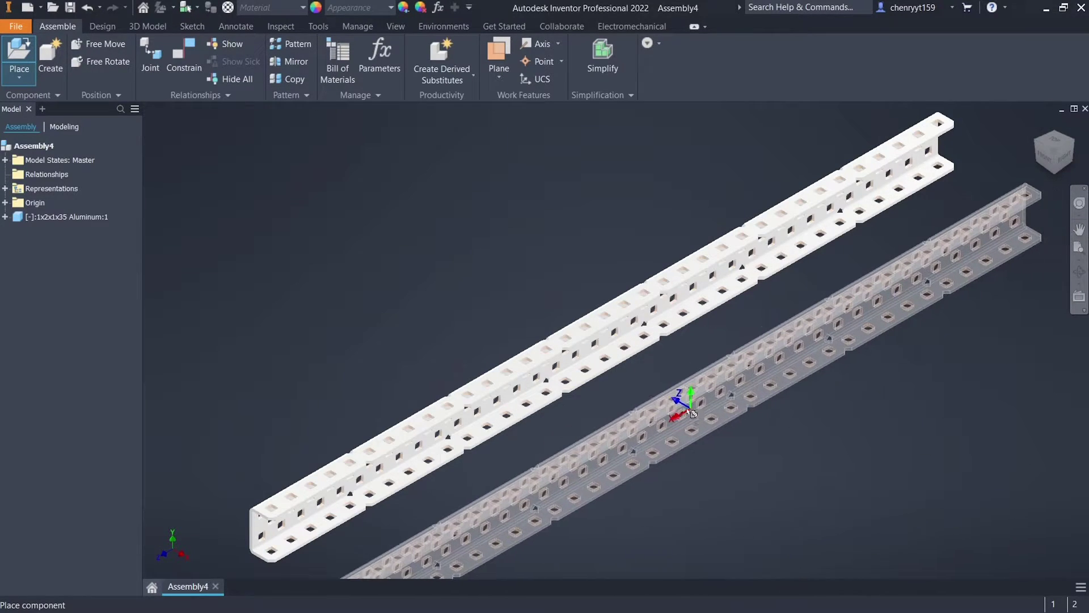
{"action": "left_click", "coordinate": [705, 369]}
- Turn the third channel 90° about Y and X, place it crosswise, and end placement
{"action": "scroll", "coordinate": [567, 357], "scroll_direction": "down", "scroll_amount": 3}
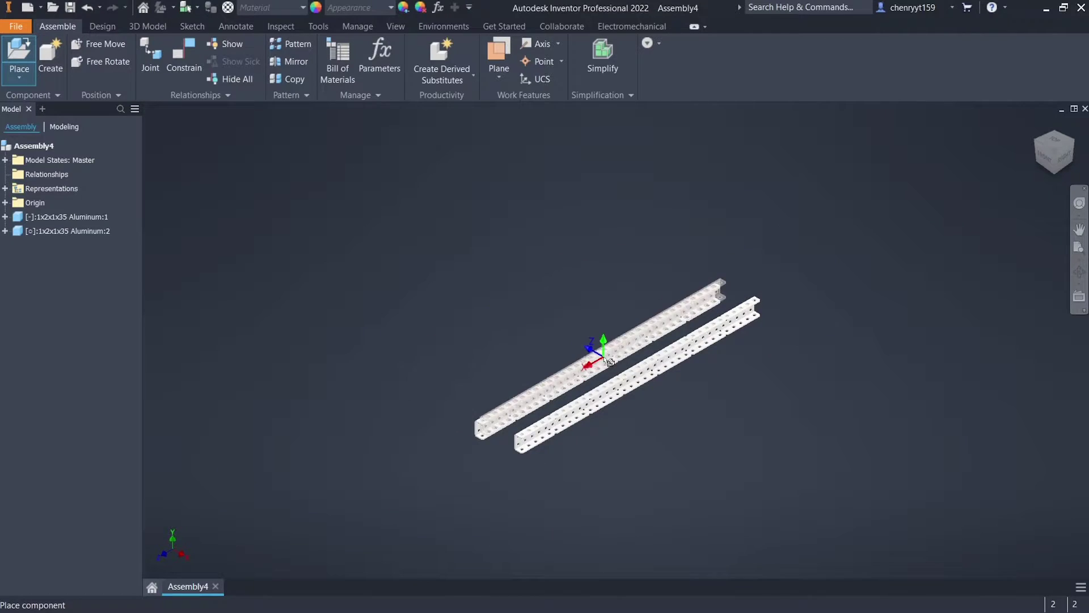
{"action": "right_click", "coordinate": [548, 295]}
{"action": "left_click", "coordinate": [537, 251]}
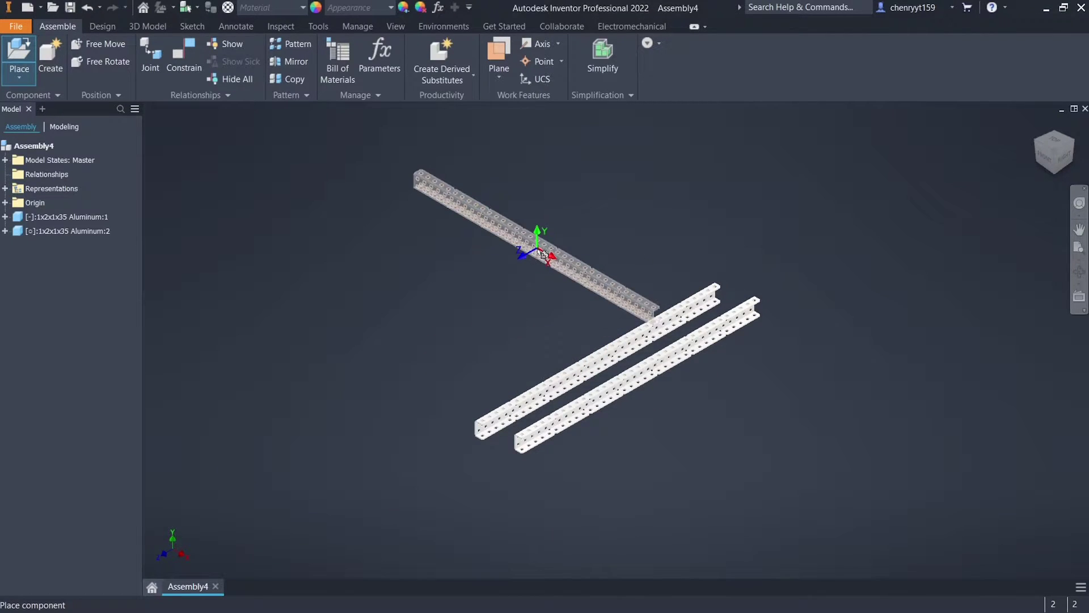
{"action": "scroll", "coordinate": [523, 266], "scroll_direction": "up", "scroll_amount": 3}
{"action": "right_click", "coordinate": [534, 276]}
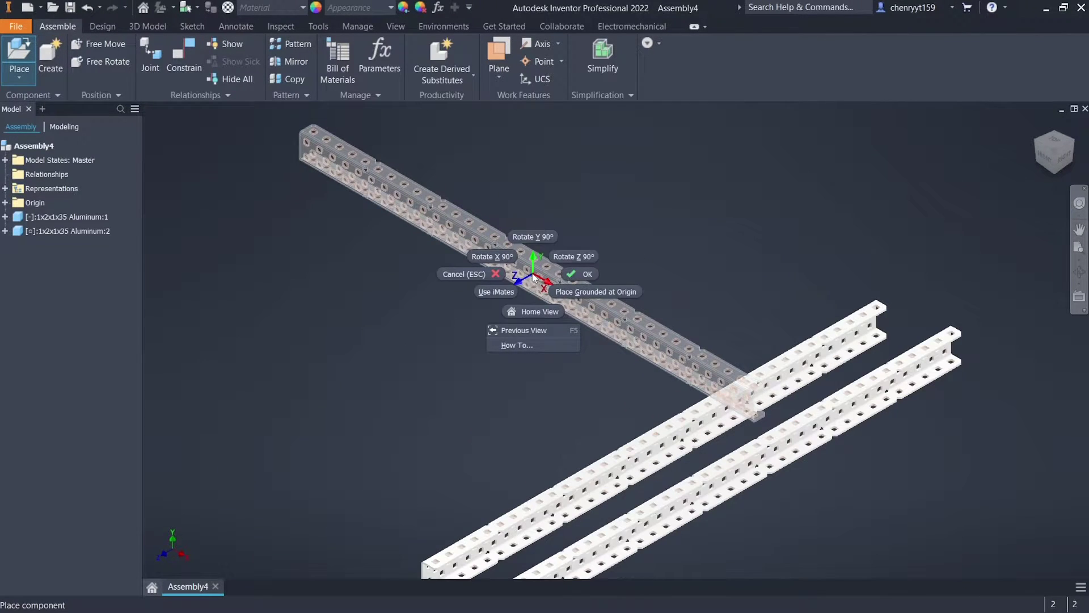
{"action": "left_click", "coordinate": [502, 257]}
{"action": "right_click", "coordinate": [489, 271]}
{"action": "left_click", "coordinate": [462, 251]}
{"action": "right_click", "coordinate": [530, 314]}
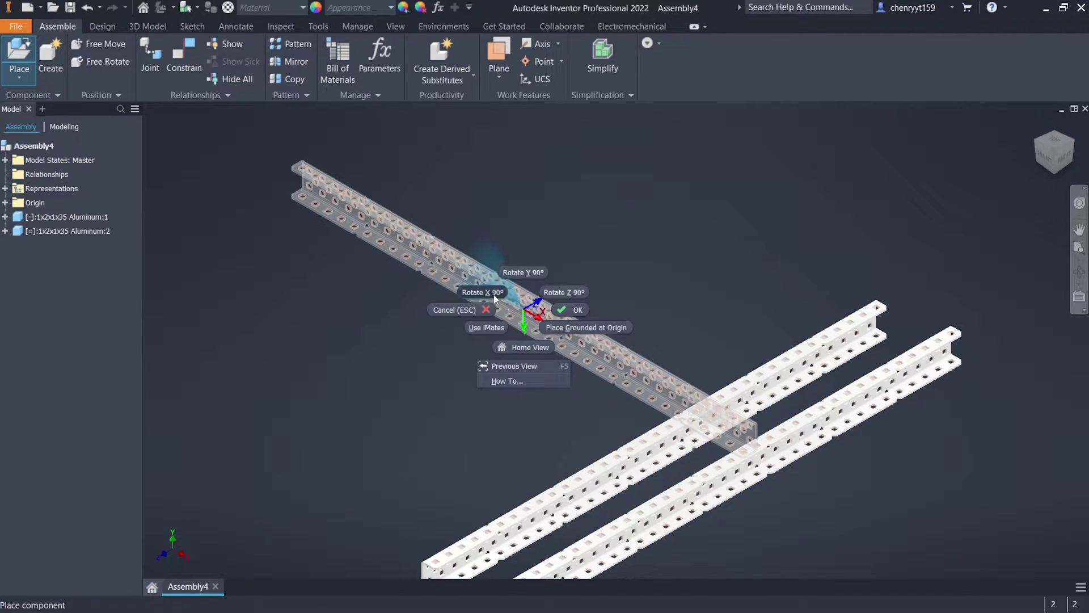
{"action": "left_click", "coordinate": [499, 287]}
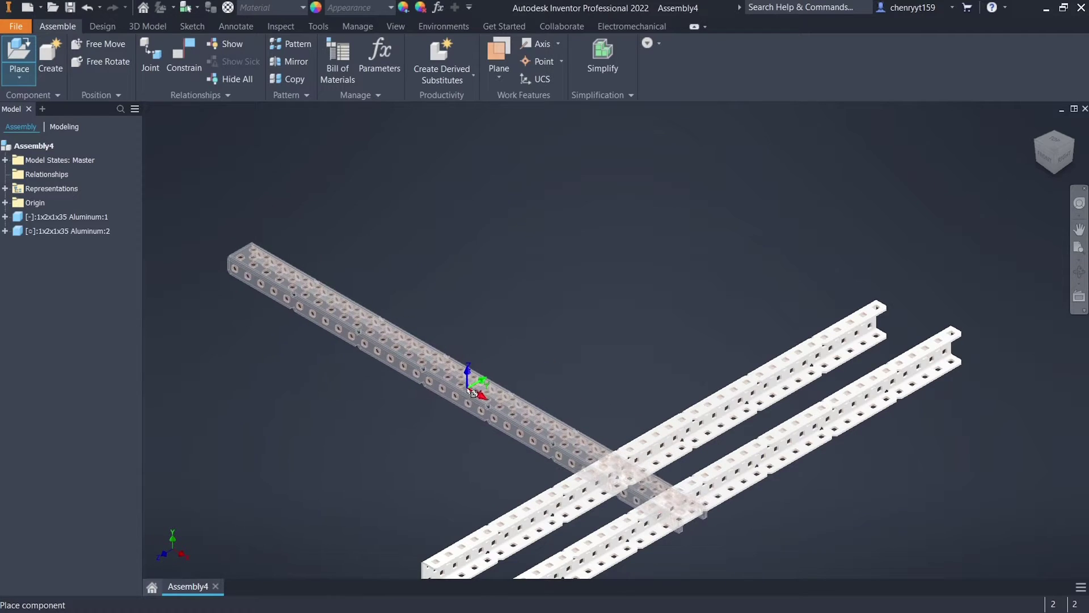
{"action": "left_click", "coordinate": [474, 386]}
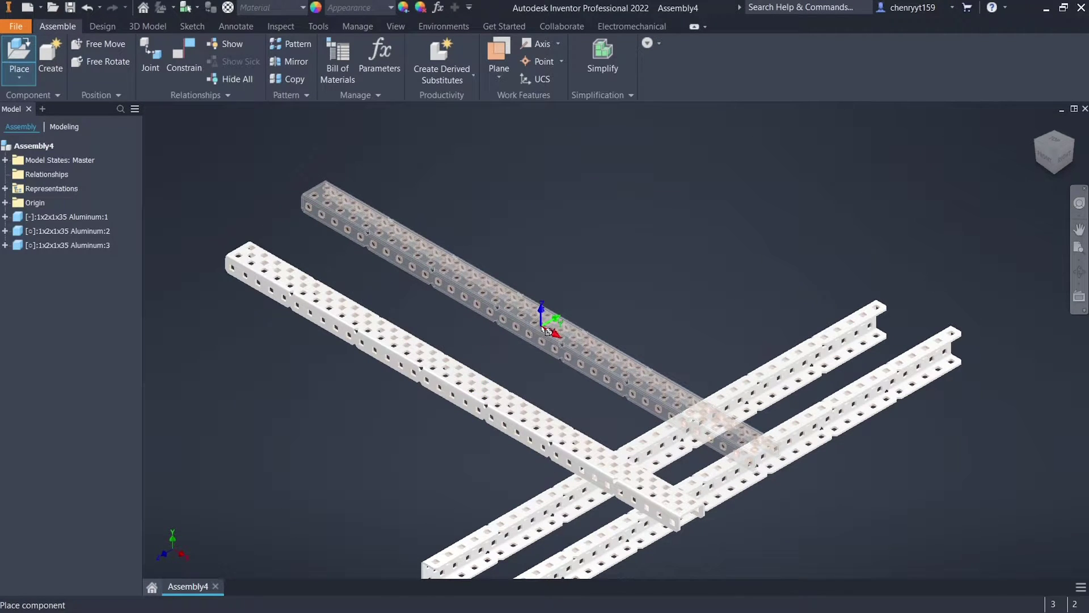
{"action": "key", "text": "Escape"}
{"action": "left_click", "coordinate": [441, 396]}
{"action": "left_click_drag", "start_coordinate": [572, 370], "coordinate": [647, 369], "text": "shift"}
- Select the long crosswise channel Aluminum:3 and set it to Grounded
{"action": "left_click", "coordinate": [1052, 158]}
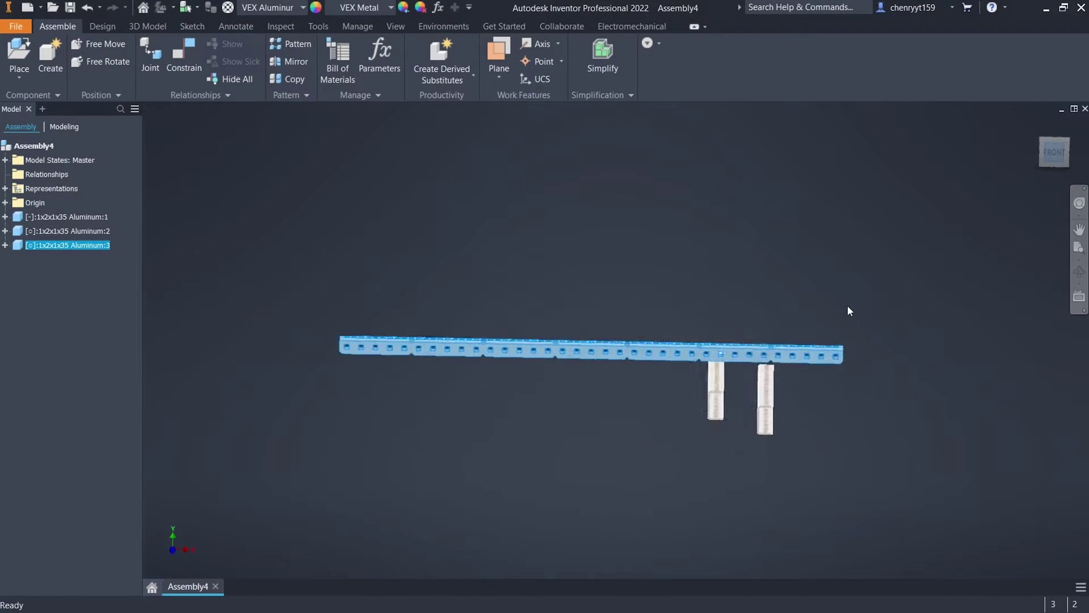
{"action": "left_click", "coordinate": [578, 410]}
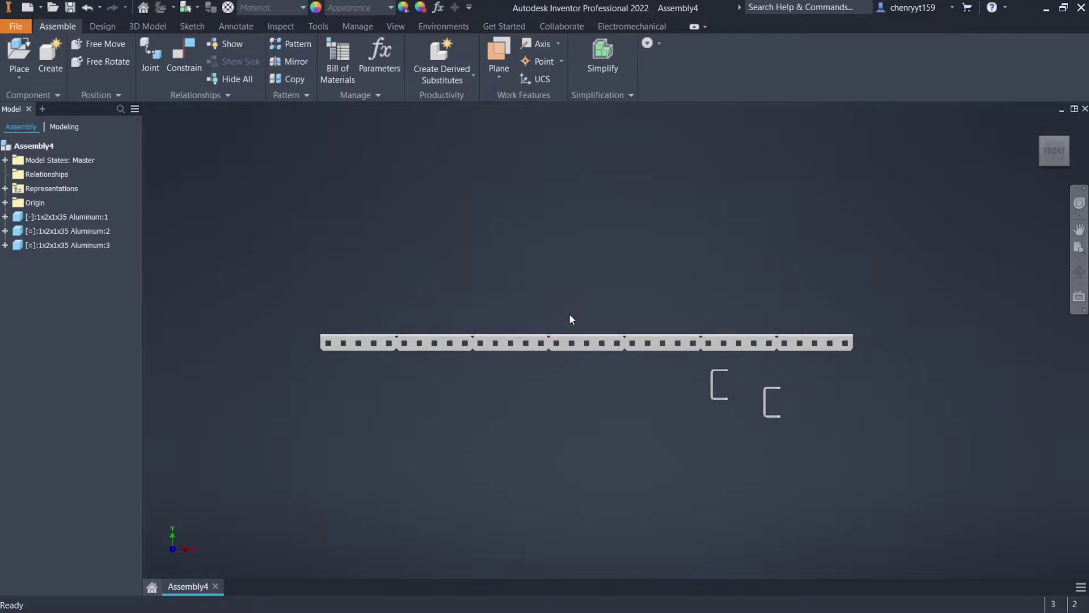
{"action": "left_click", "coordinate": [568, 342]}
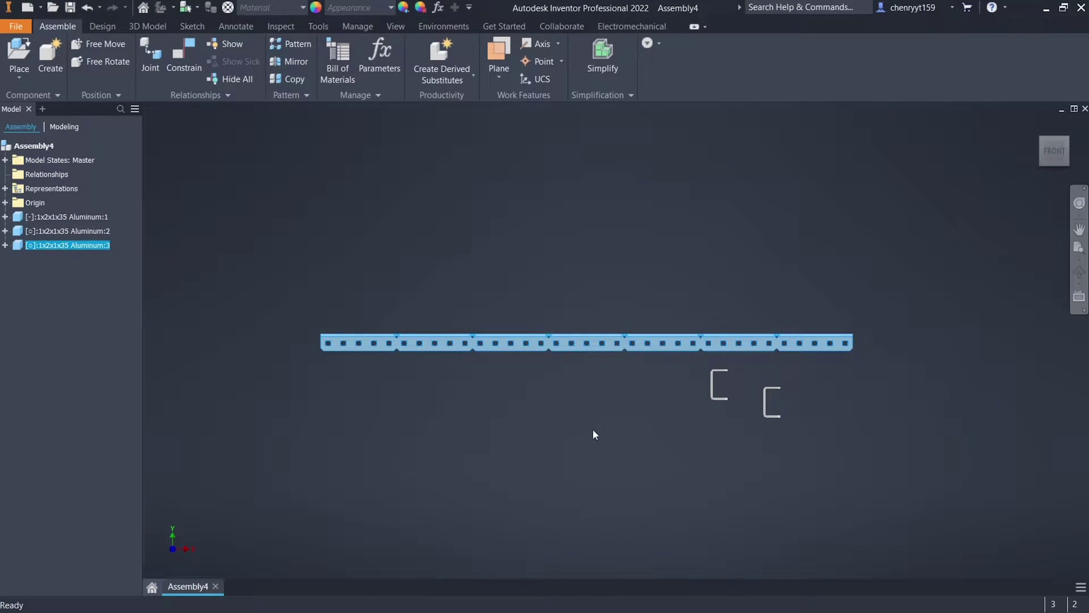
{"action": "middle_click_drag", "start_coordinate": [607, 394], "coordinate": [533, 381], "text": "shift"}
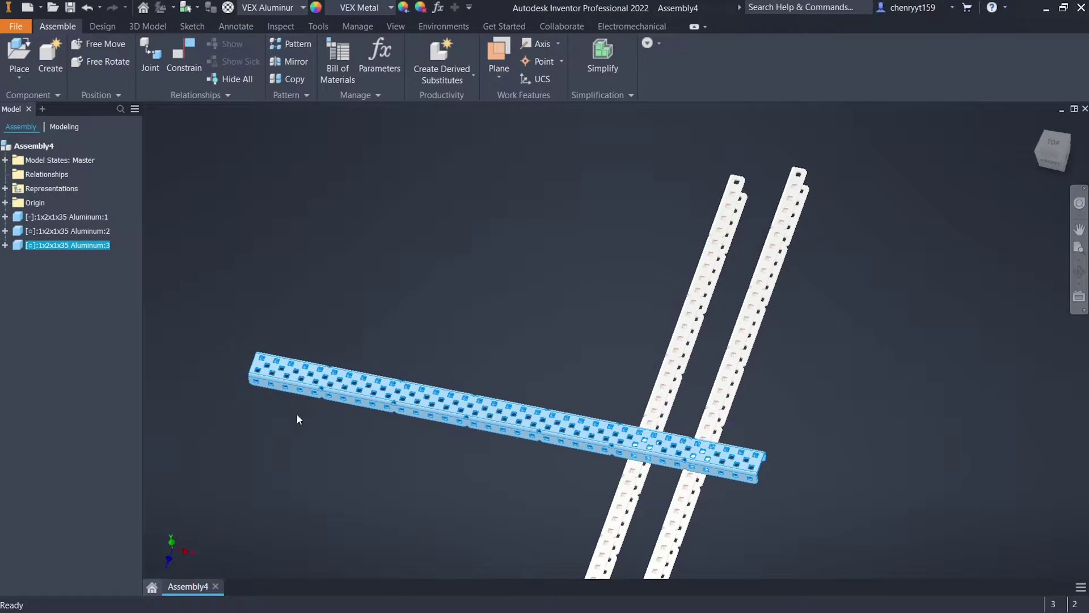
{"action": "left_click", "coordinate": [590, 282]}
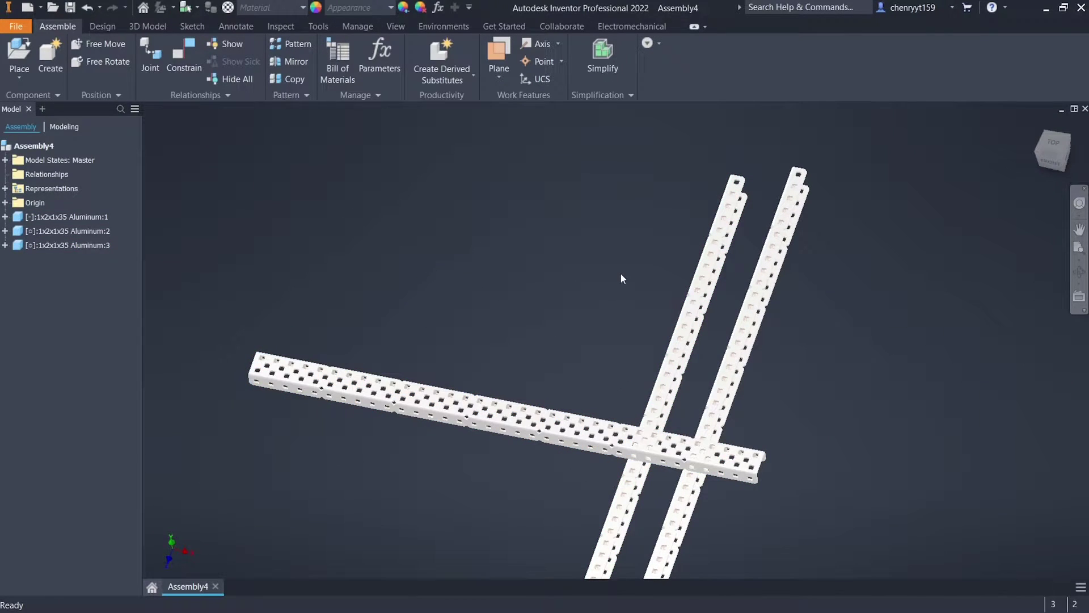
{"action": "left_click", "coordinate": [575, 416]}
{"action": "scroll", "coordinate": [488, 445], "scroll_direction": "down", "scroll_amount": 5}
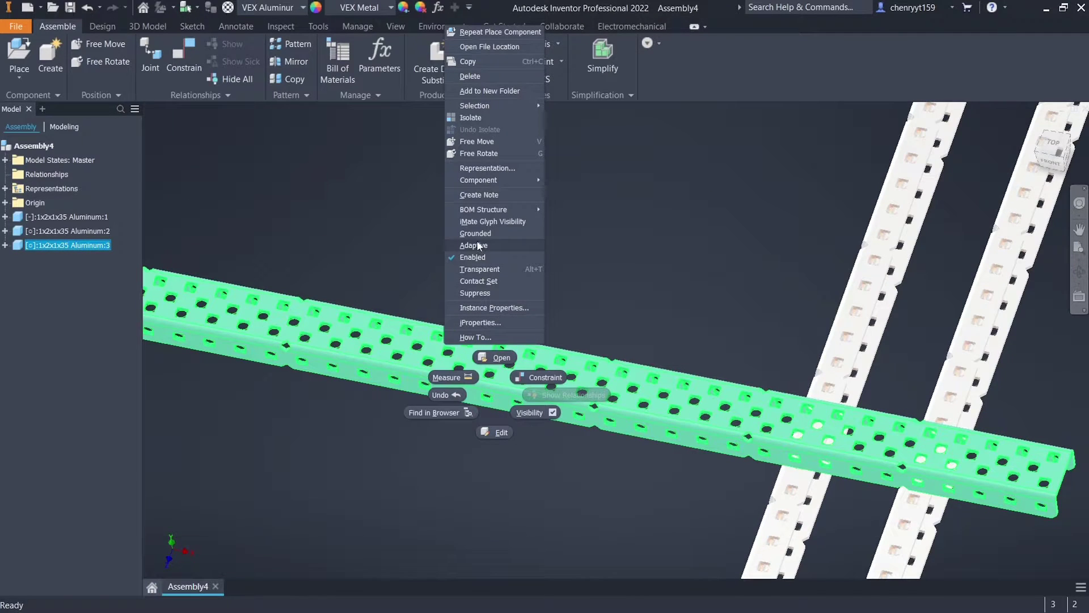
{"action": "left_click", "coordinate": [487, 236]}
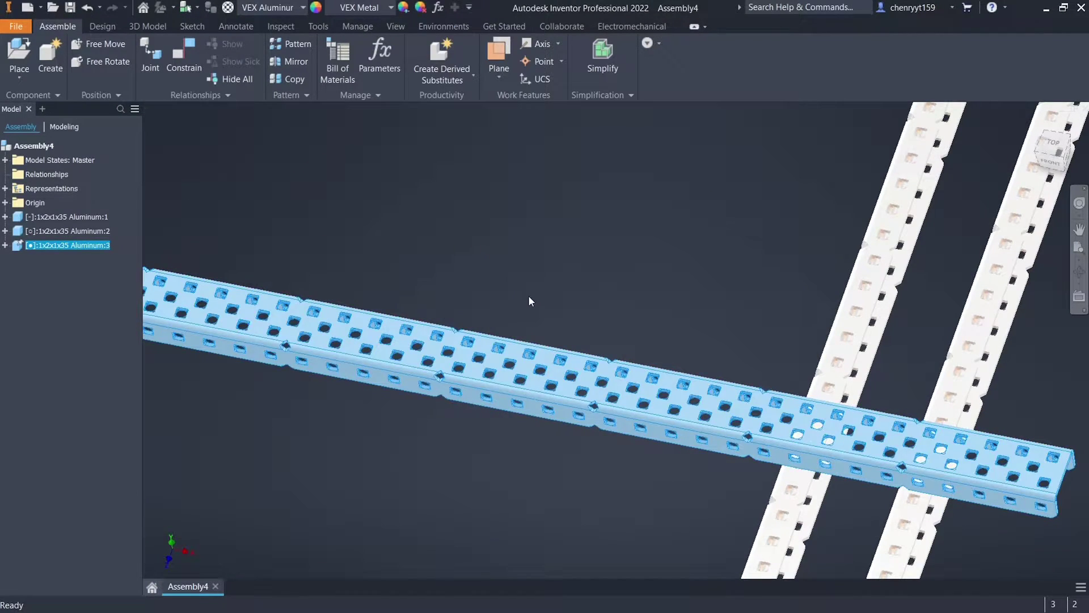
- Try dragging the grounded channel to confirm it no longer moves
{"action": "scroll", "coordinate": [529, 298], "scroll_direction": "up", "scroll_amount": 5}
{"action": "scroll", "coordinate": [523, 406], "scroll_direction": "down", "scroll_amount": 6}
{"action": "middle_click_drag", "start_coordinate": [528, 299], "coordinate": [465, 425]}
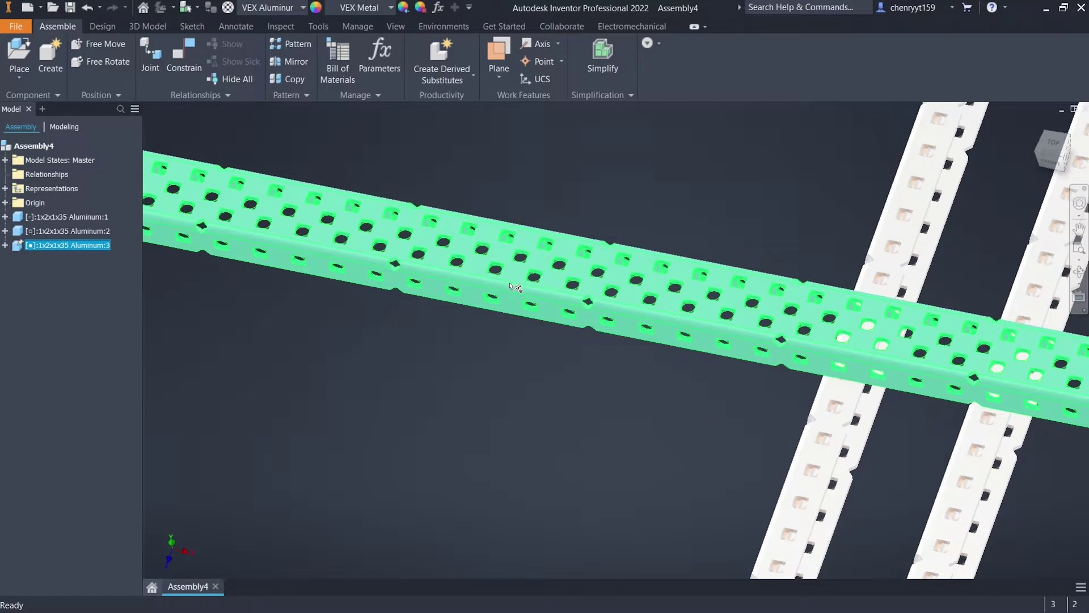
{"action": "left_click", "coordinate": [500, 330]}
{"action": "left_click_drag", "start_coordinate": [502, 301], "coordinate": [494, 325]}
{"action": "left_click_drag", "start_coordinate": [412, 422], "coordinate": [420, 417]}
- Unground Aluminum:3, drag it lower over the parallel channels' ends, and ground it again
{"action": "right_click", "coordinate": [560, 294]}
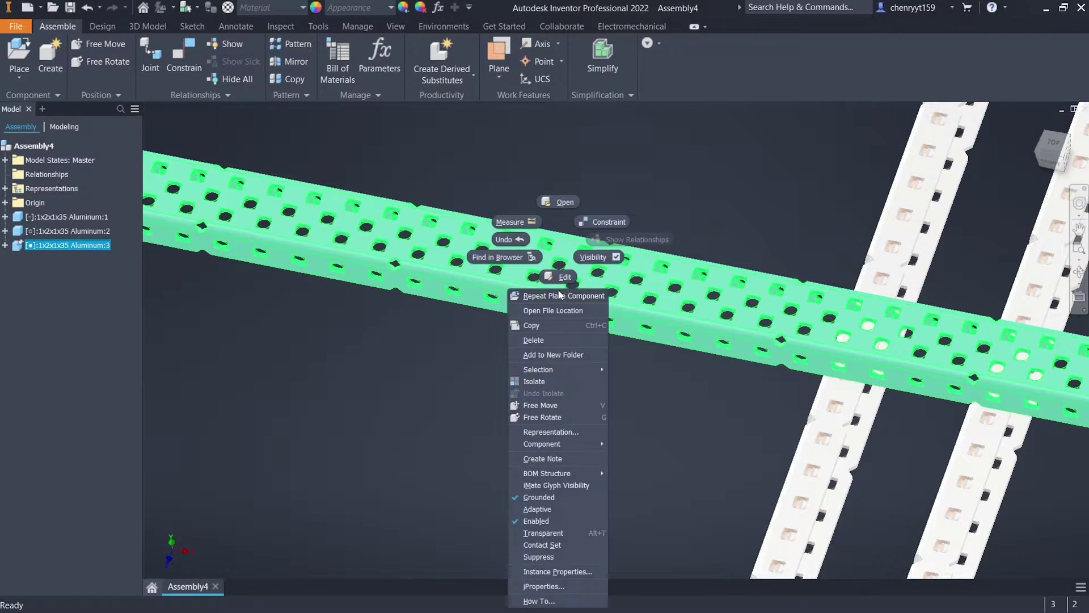
{"action": "left_click", "coordinate": [550, 498]}
{"action": "left_click_drag", "start_coordinate": [521, 351], "coordinate": [517, 387]}
{"action": "right_click", "coordinate": [519, 391]}
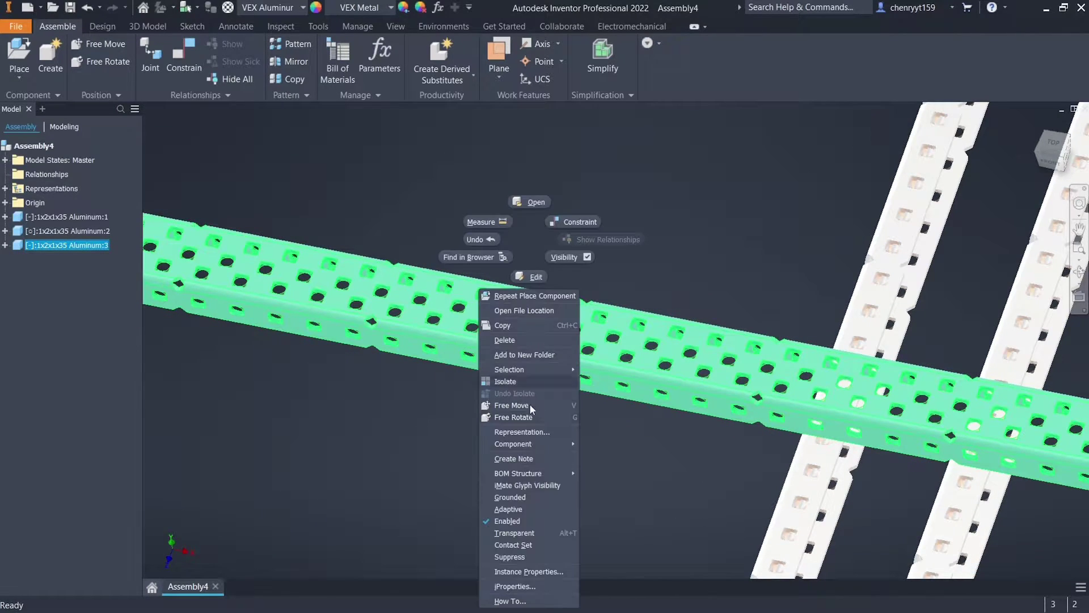
{"action": "left_click", "coordinate": [515, 501]}
{"action": "scroll", "coordinate": [516, 487], "scroll_direction": "down", "scroll_amount": 5}
{"action": "middle_click_drag", "start_coordinate": [567, 446], "coordinate": [560, 408], "text": "shift"}
{"action": "left_click", "coordinate": [1065, 152]}
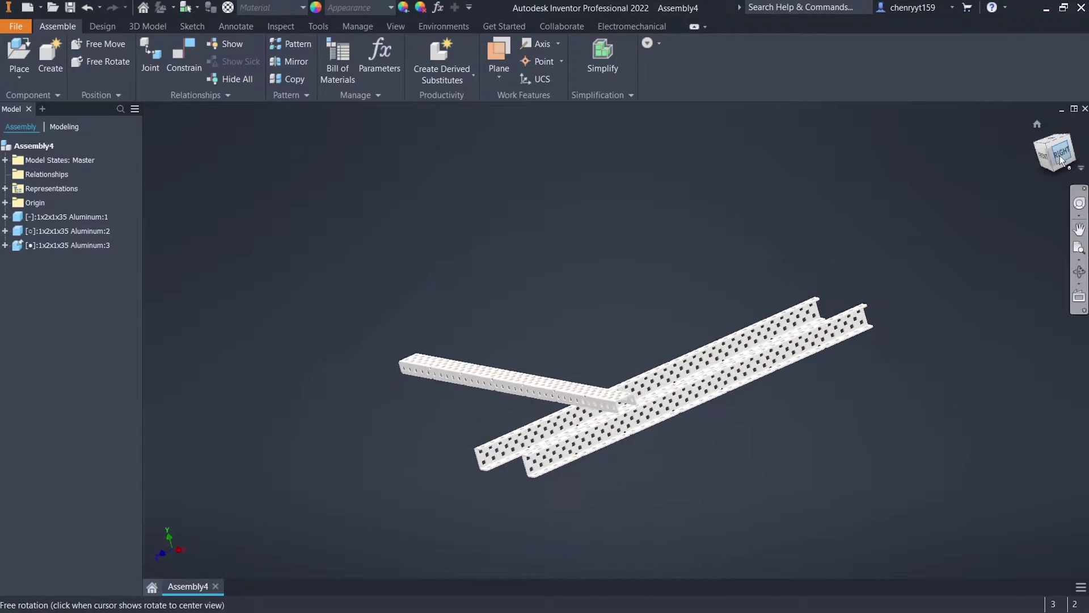
{"action": "scroll", "coordinate": [585, 324], "scroll_direction": "up", "scroll_amount": 5}
{"action": "left_click_drag", "start_coordinate": [530, 376], "coordinate": [462, 260]}
{"action": "left_click_drag", "start_coordinate": [483, 428], "coordinate": [338, 248]}
{"action": "left_click", "coordinate": [446, 397]}
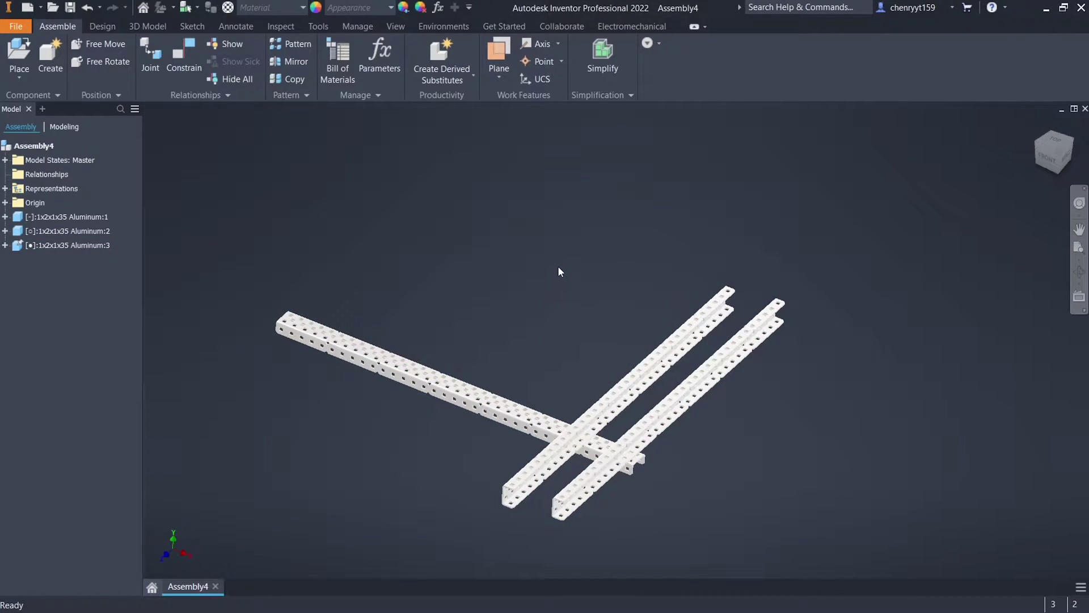
{"action": "scroll", "coordinate": [528, 313], "scroll_direction": "up", "scroll_amount": 3}
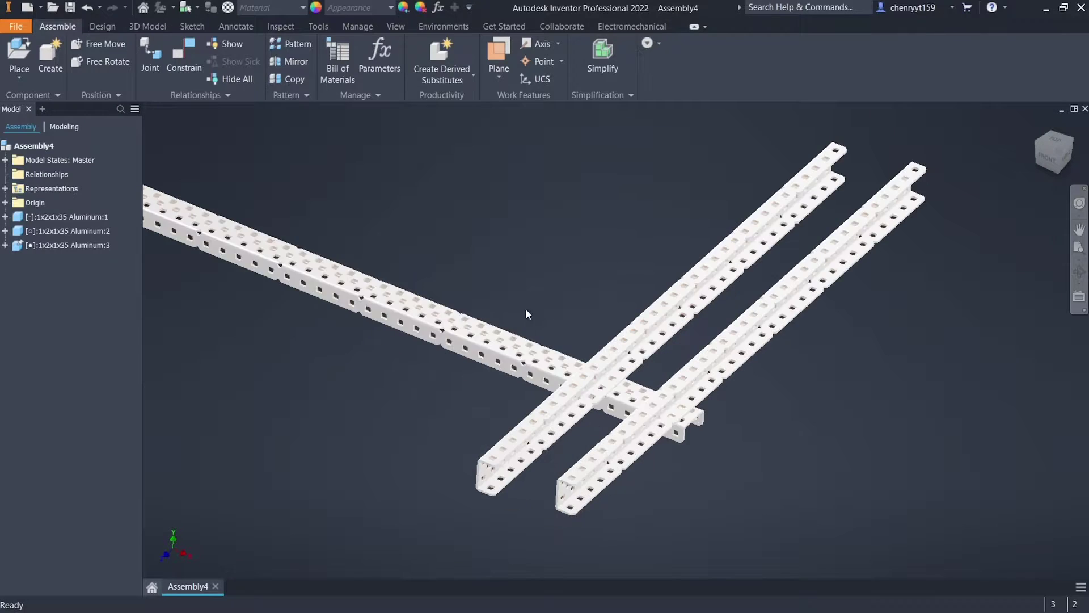
{"action": "middle_click_drag", "start_coordinate": [440, 359], "coordinate": [500, 445]}
{"action": "scroll", "coordinate": [500, 448], "scroll_direction": "up", "scroll_amount": 5}
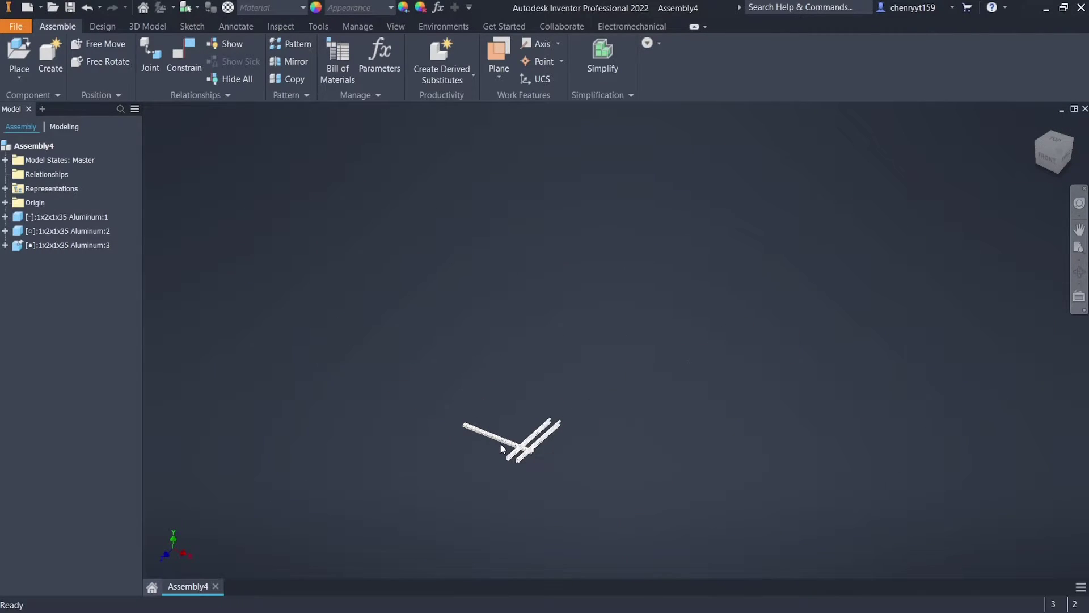
{"action": "scroll", "coordinate": [500, 447], "scroll_direction": "down", "scroll_amount": 10}
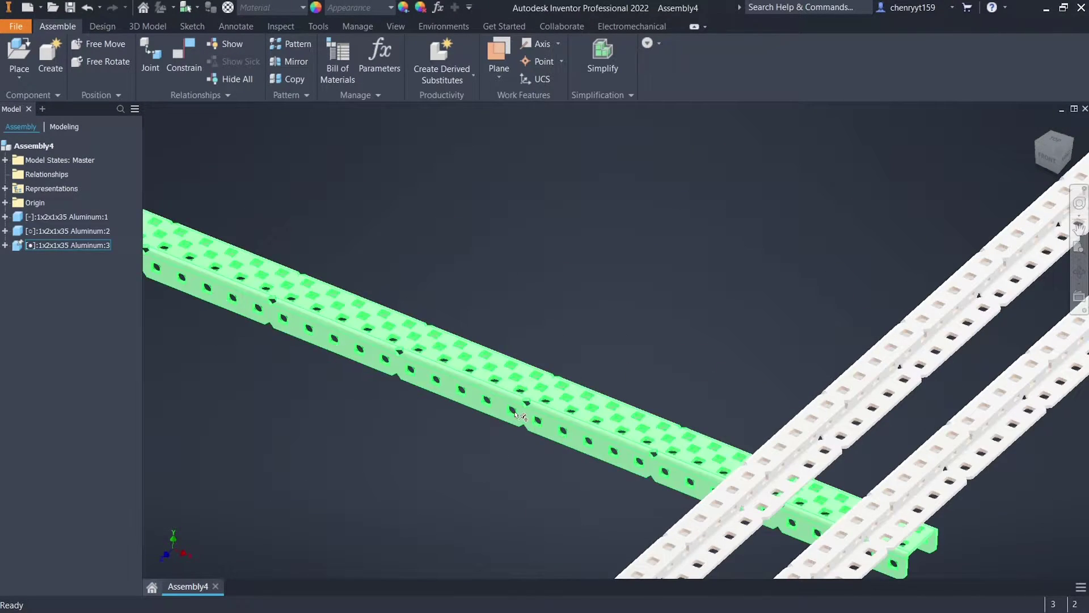
{"action": "scroll", "coordinate": [518, 416], "scroll_direction": "up", "scroll_amount": 5}
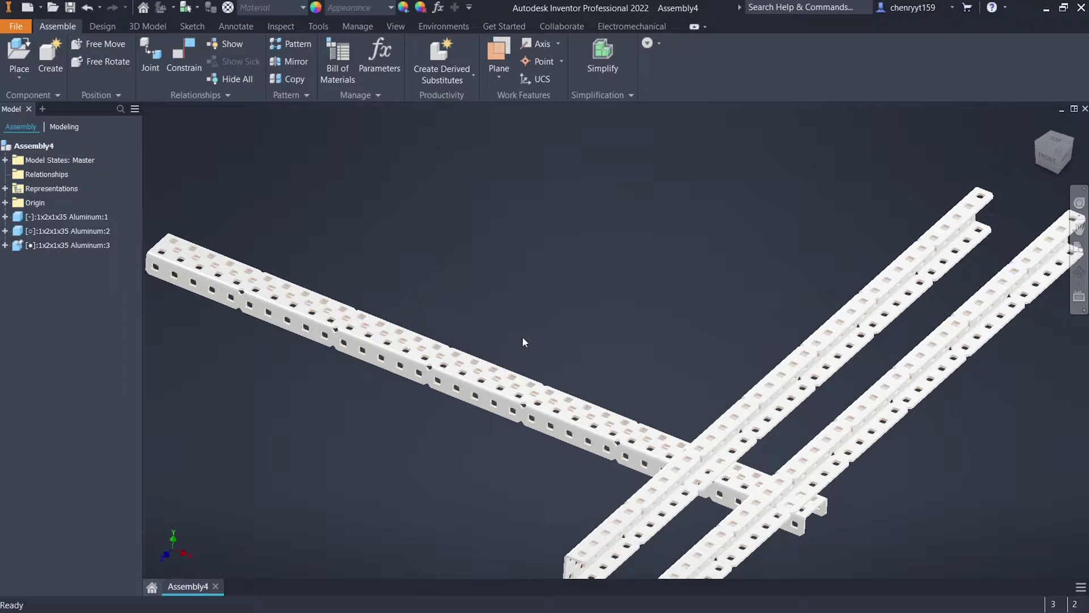
{"action": "left_click_drag", "start_coordinate": [528, 338], "coordinate": [596, 304]}
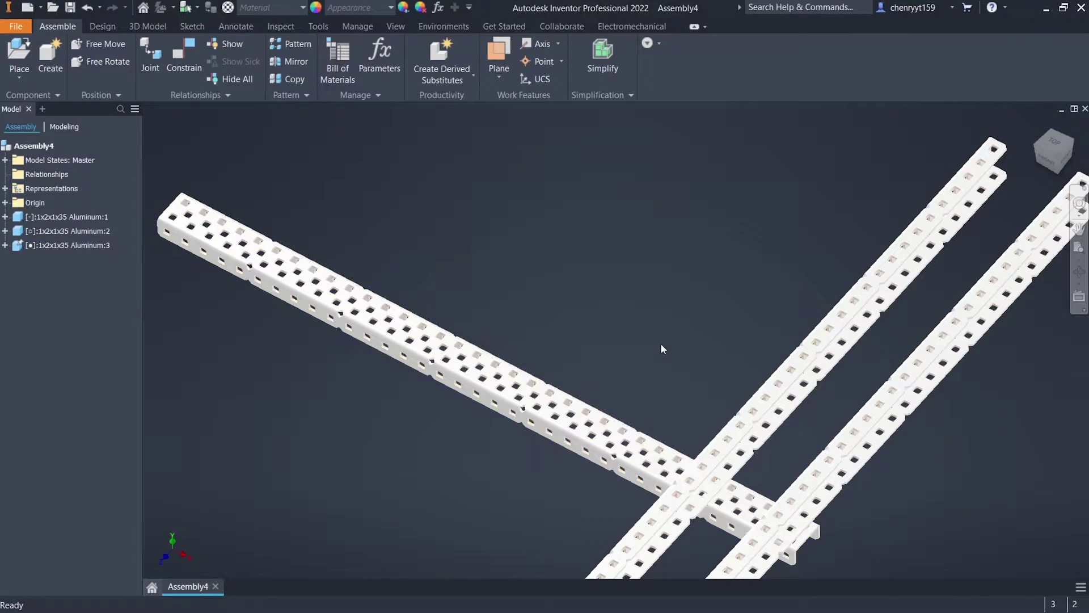
{"action": "middle_click_drag", "start_coordinate": [660, 342], "coordinate": [496, 255]}
{"action": "scroll", "coordinate": [502, 250], "scroll_direction": "down", "scroll_amount": 3}
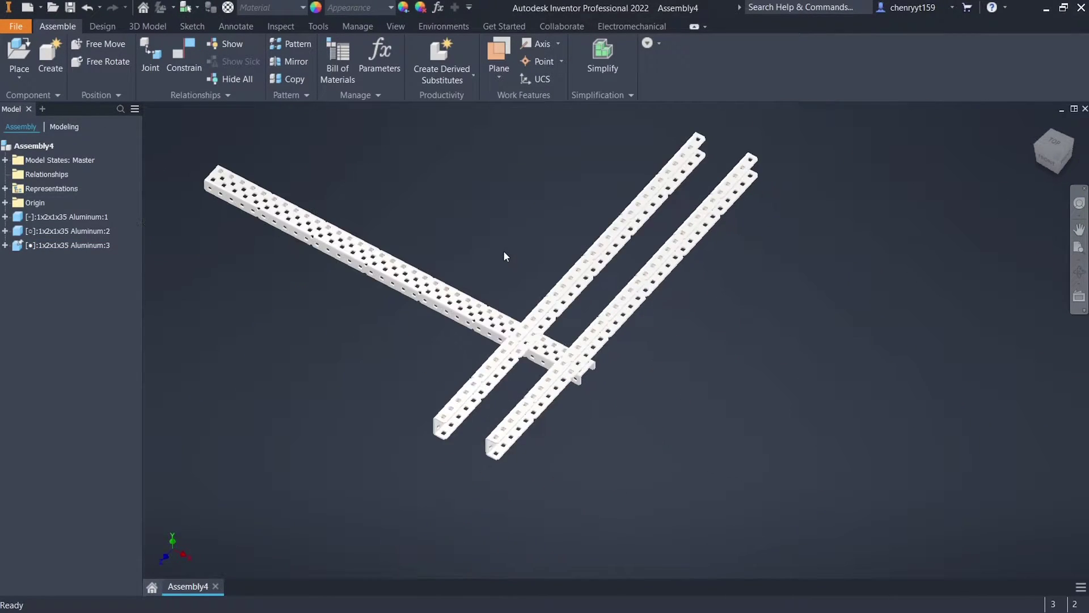
{"action": "scroll", "coordinate": [523, 284], "scroll_direction": "up", "scroll_amount": 3}
{"action": "middle_click_drag", "start_coordinate": [523, 283], "coordinate": [437, 326], "text": "shift"}
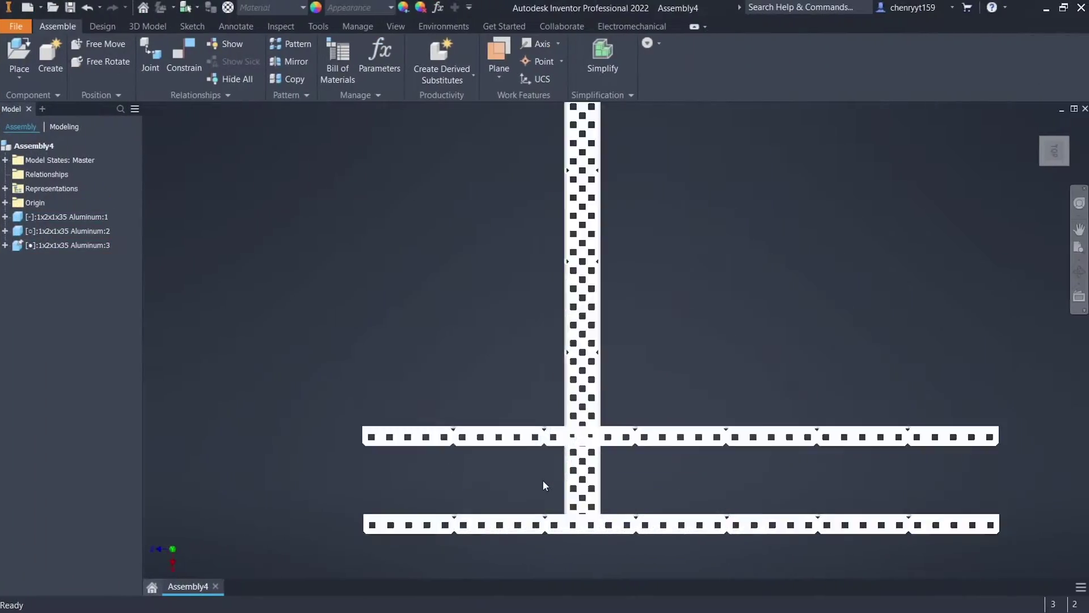
{"action": "scroll", "coordinate": [532, 518], "scroll_direction": "up", "scroll_amount": 4}
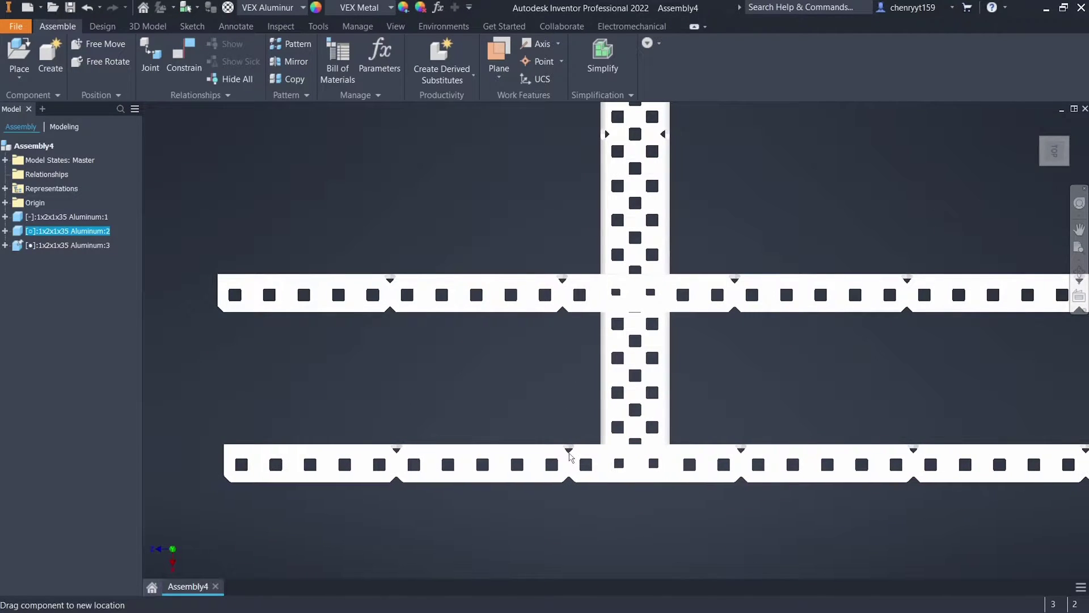
- Nudge the middle beam, orbit into 3D, and cancel a first constraint attempt
{"action": "mouse_move", "coordinate": [573, 300]}
{"action": "left_mouse_down"}
{"action": "mouse_move", "coordinate": [573, 310]}
{"action": "mouse_move", "coordinate": [576, 295]}
{"action": "left_mouse_up"}
{"action": "scroll", "coordinate": [517, 379], "scroll_direction": "down", "scroll_amount": 4}
{"action": "middle_click_drag", "start_coordinate": [518, 377], "coordinate": [578, 321], "text": "shift"}
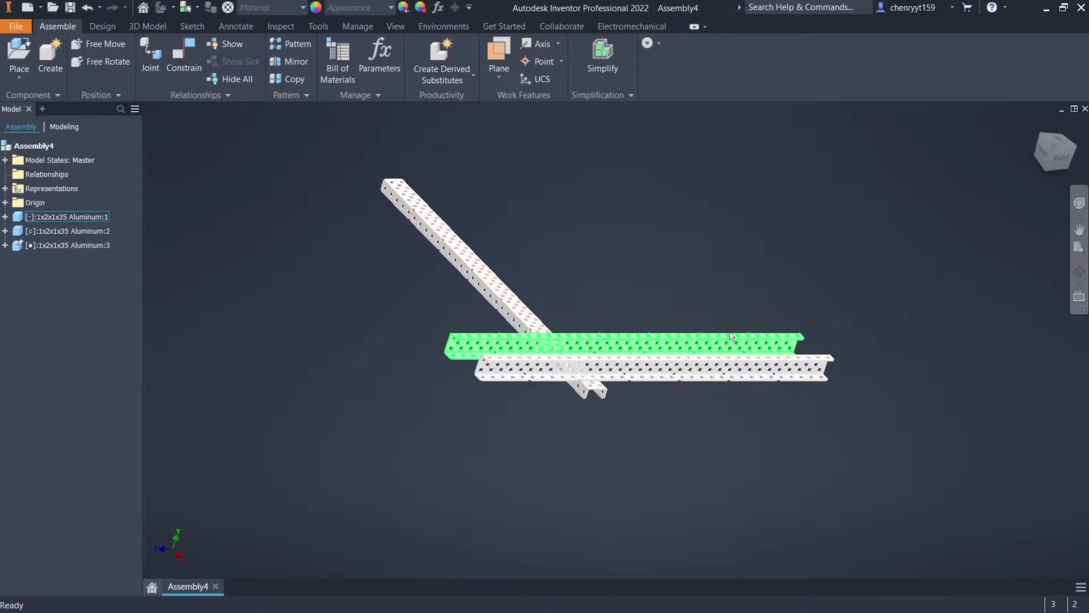
{"action": "key", "text": "c"}
{"action": "left_click", "coordinate": [936, 289]}
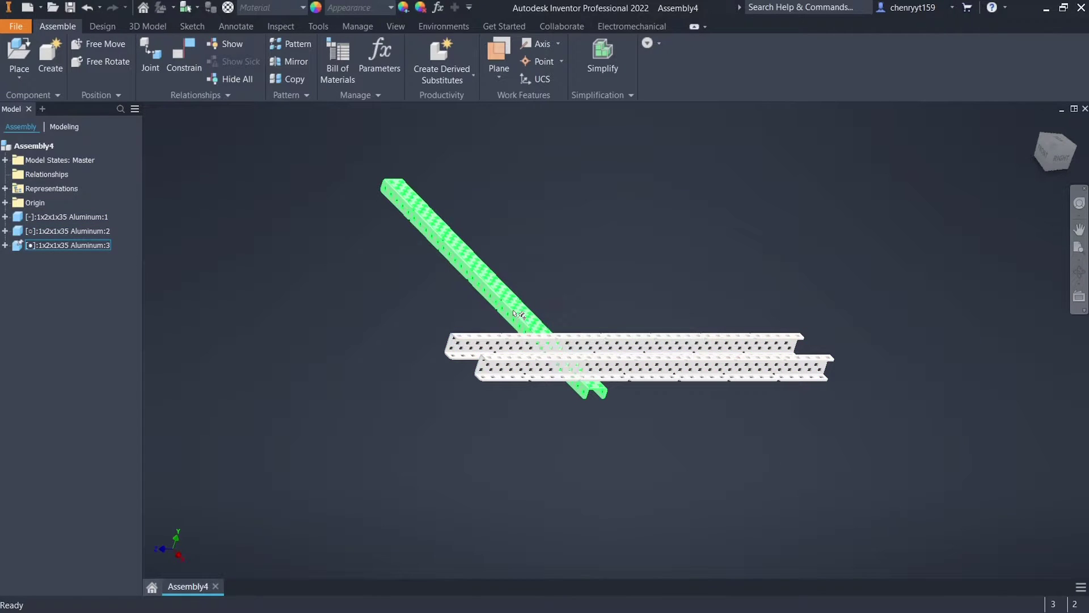
- Test-drag the beams, undo the moves, and start Place Constraint with C
{"action": "scroll", "coordinate": [773, 367], "scroll_direction": "up", "scroll_amount": 4}
{"action": "middle_click_drag", "start_coordinate": [773, 367], "coordinate": [773, 367], "text": "shift"}
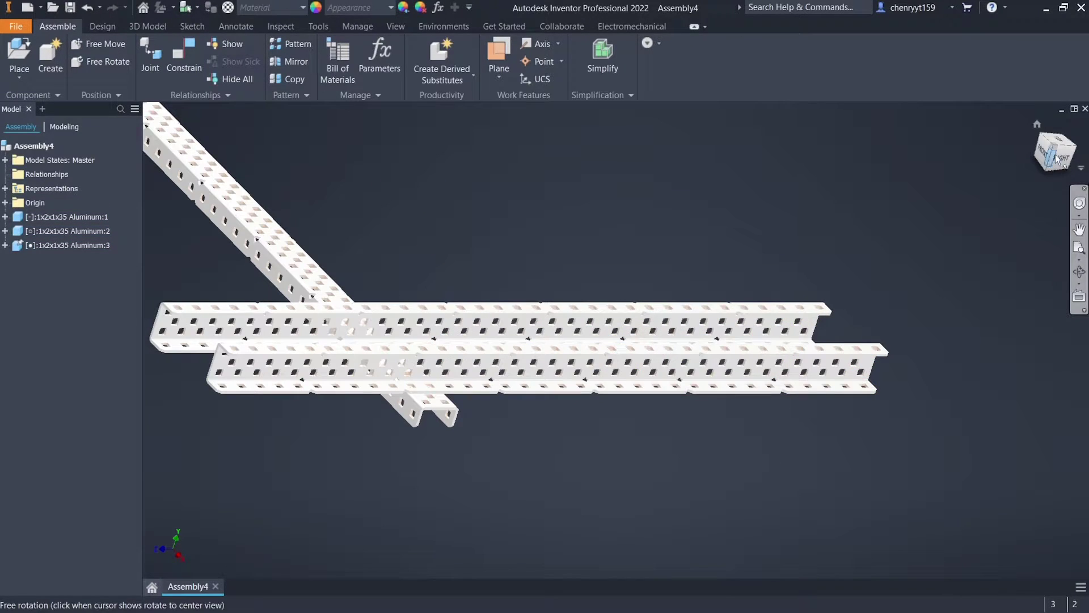
{"action": "left_click_drag", "start_coordinate": [539, 366], "coordinate": [608, 388]}
{"action": "left_click_drag", "start_coordinate": [463, 328], "coordinate": [532, 280]}
{"action": "key", "text": "ctrl+z"}
{"action": "key", "text": "ctrl+z"}
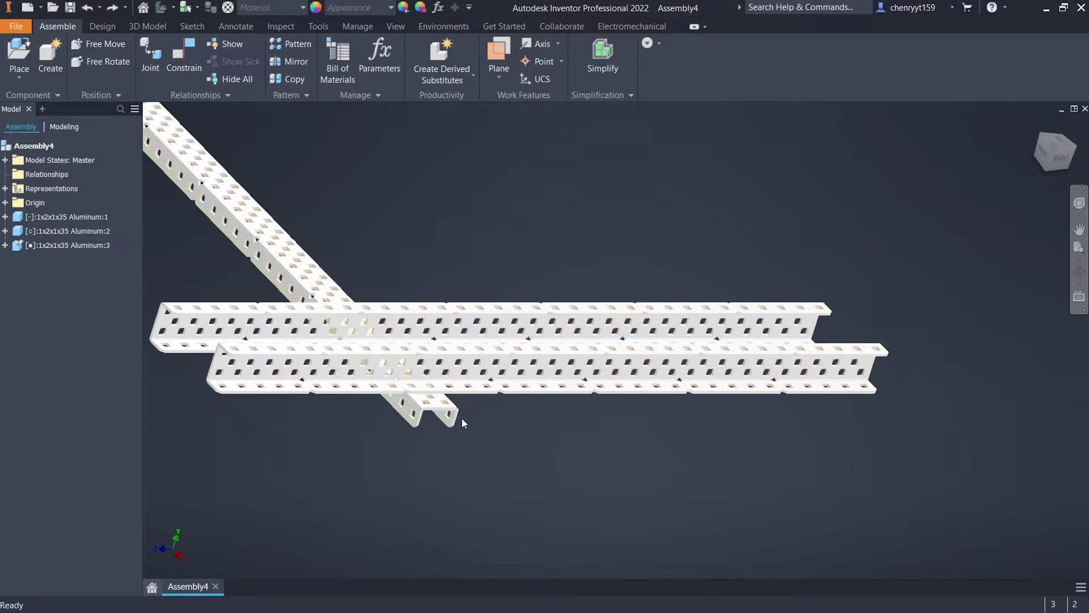
{"action": "middle_click_drag", "start_coordinate": [463, 420], "coordinate": [446, 454], "text": "shift"}
{"action": "left_click_drag", "start_coordinate": [342, 249], "coordinate": [370, 260]}
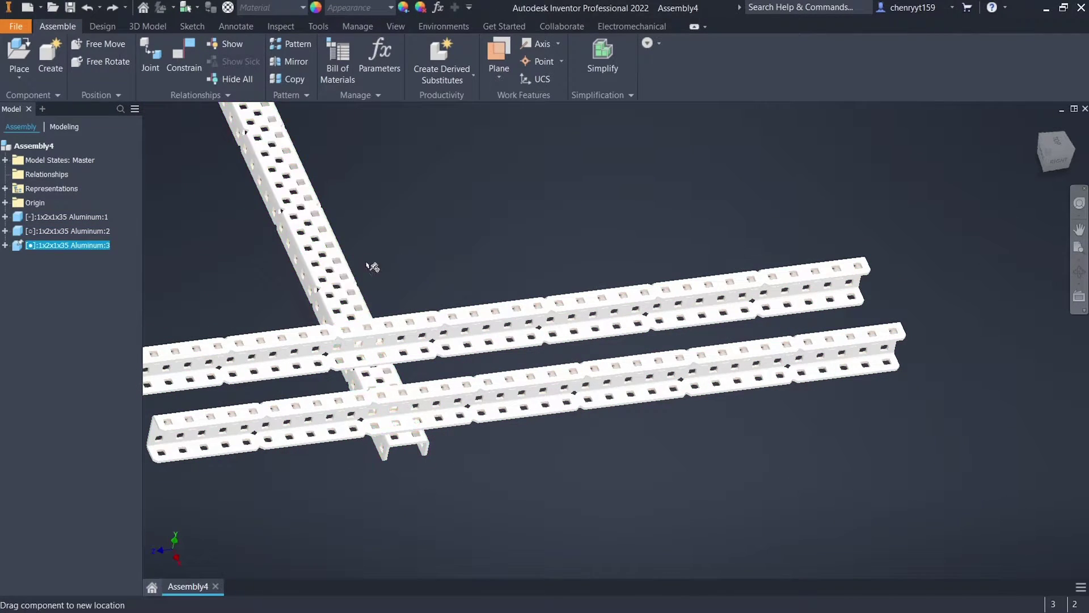
{"action": "key", "text": "c"}
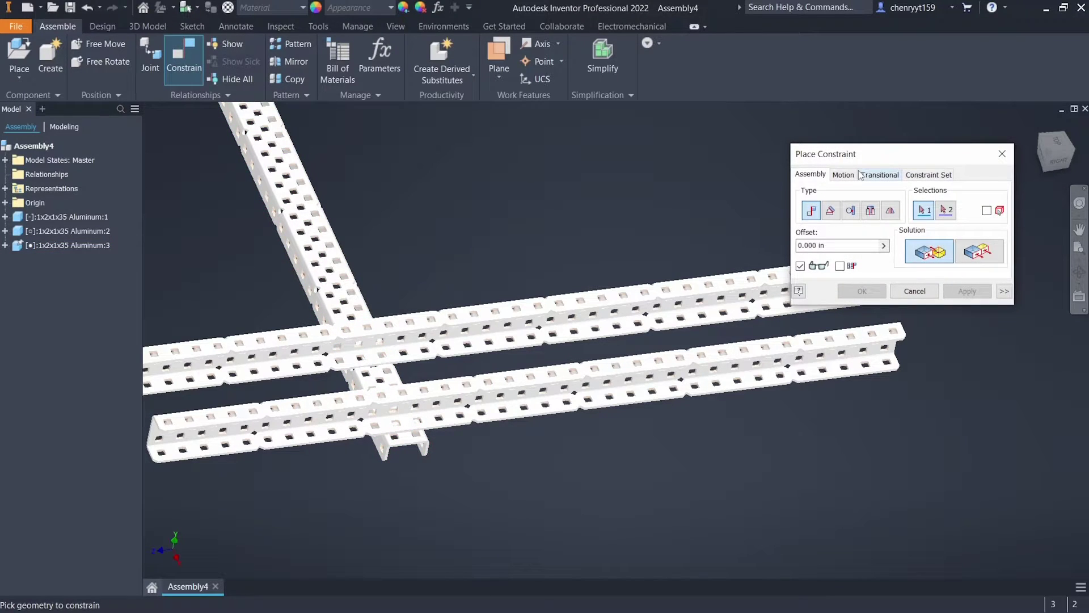
- Set the constraint type to Mate and pick the crossing channel's face
{"action": "left_click", "coordinate": [999, 160]}
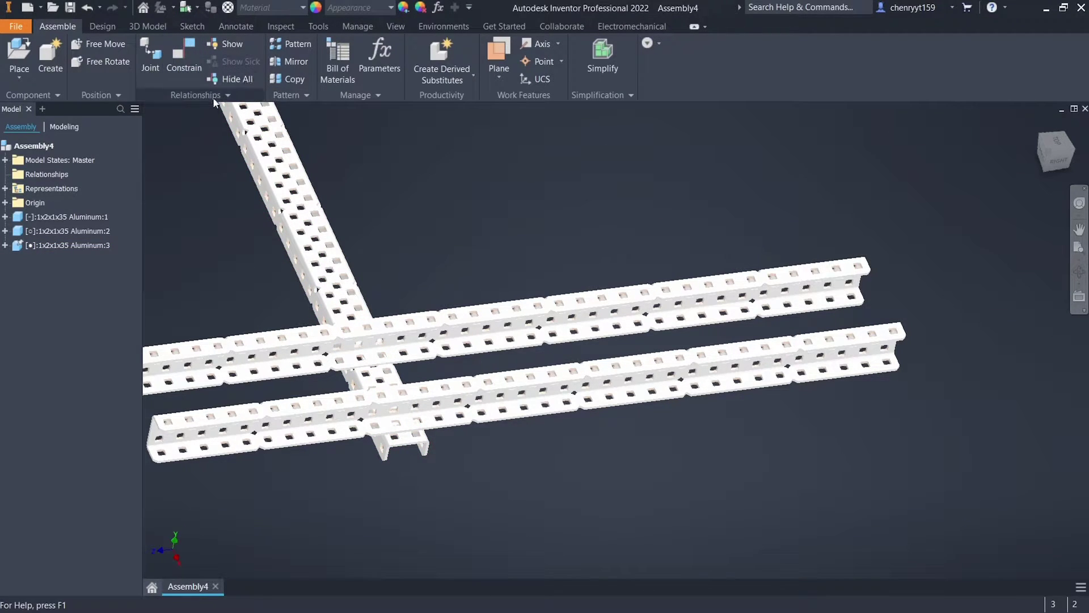
{"action": "left_click", "coordinate": [173, 51]}
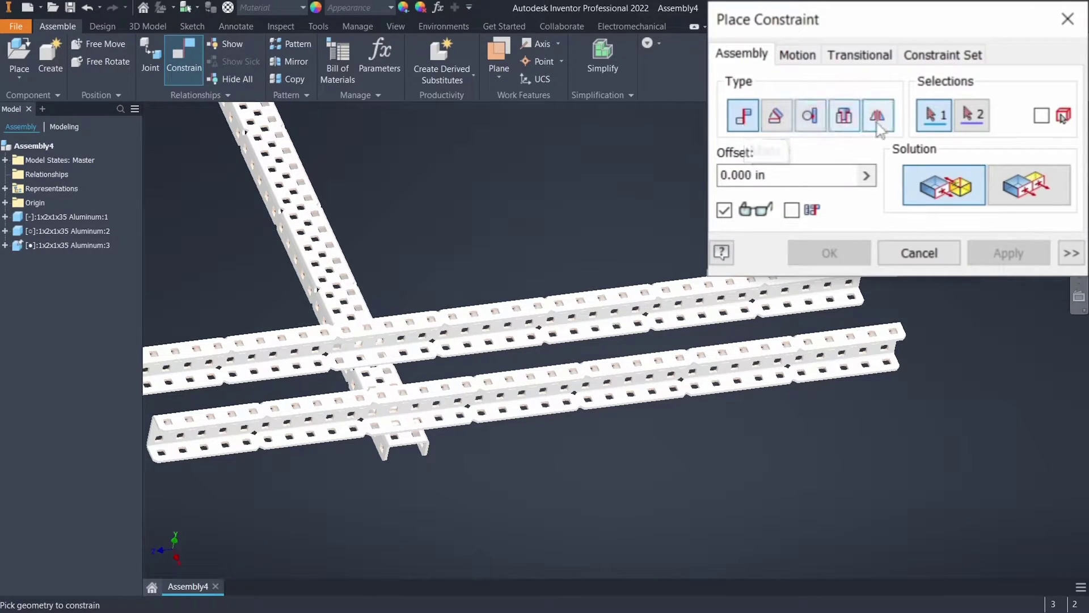
{"action": "left_click", "coordinate": [771, 118]}
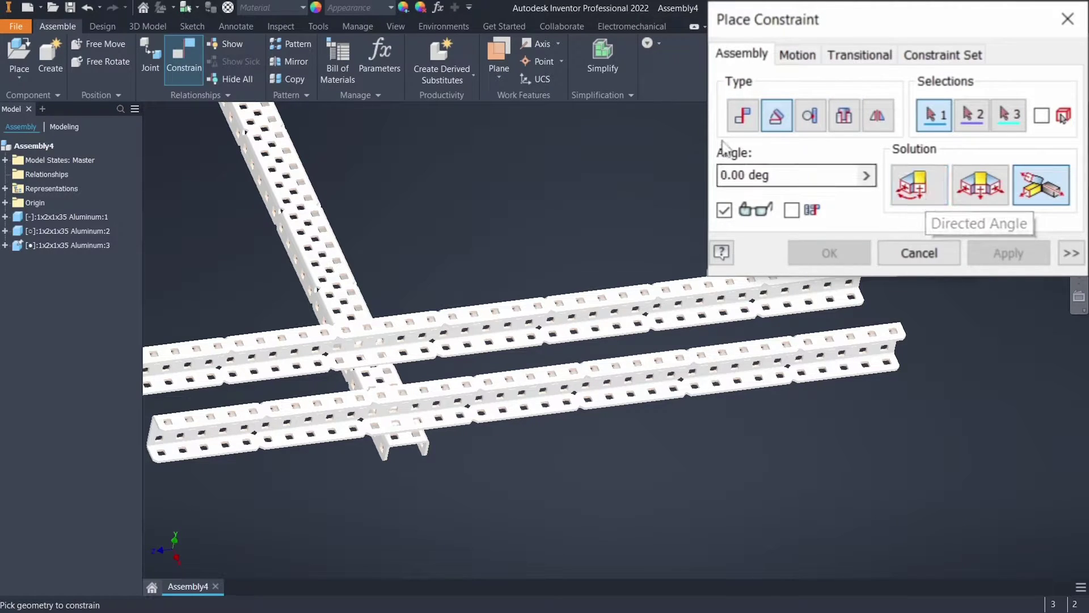
{"action": "left_click", "coordinate": [741, 118]}
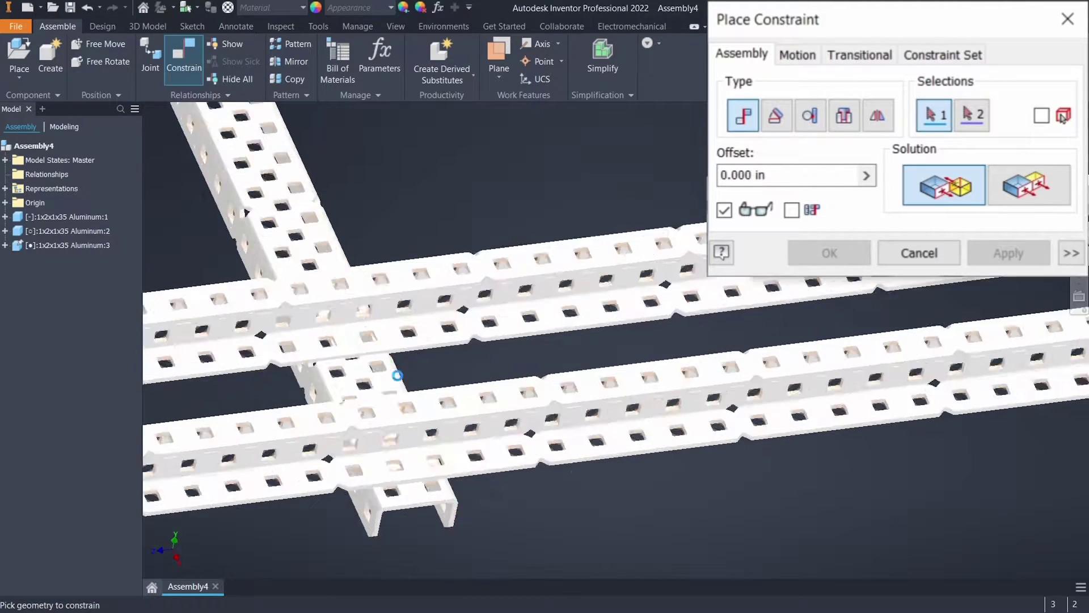
{"action": "scroll", "coordinate": [374, 377], "scroll_direction": "down", "scroll_amount": 5}
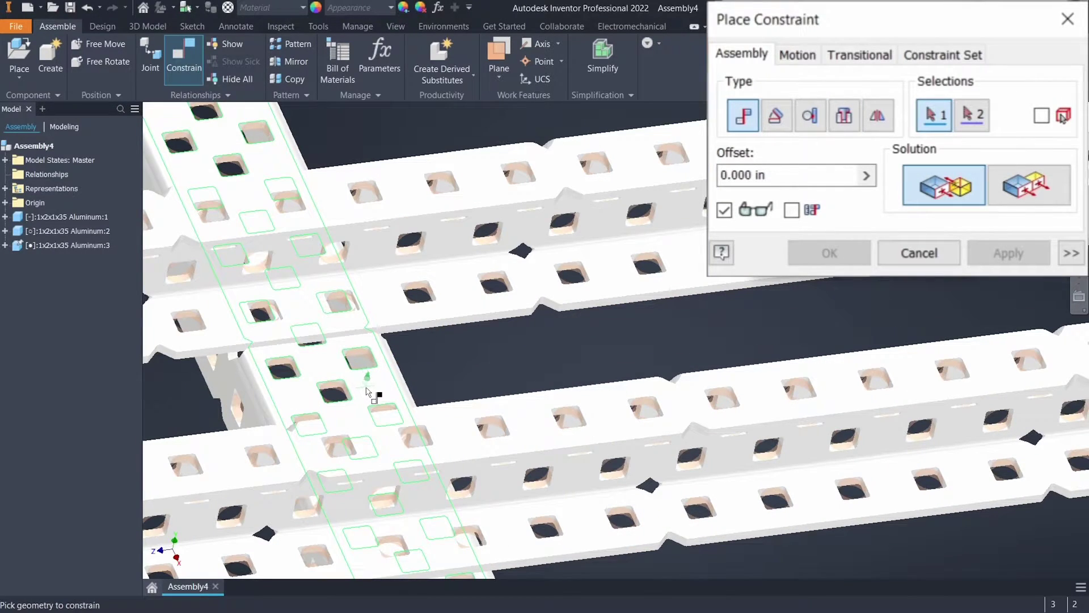
{"action": "left_click", "coordinate": [367, 392]}
- Pick the long channel's face and switch the Mate solution to Flush at 0.000 in
{"action": "scroll", "coordinate": [371, 397], "scroll_direction": "up", "scroll_amount": 5}
{"action": "middle_click_drag", "start_coordinate": [379, 453], "coordinate": [392, 369], "text": "shift"}
{"action": "middle_click_drag", "start_coordinate": [374, 188], "coordinate": [396, 428]}
{"action": "scroll", "coordinate": [383, 195], "scroll_direction": "down", "scroll_amount": 5}
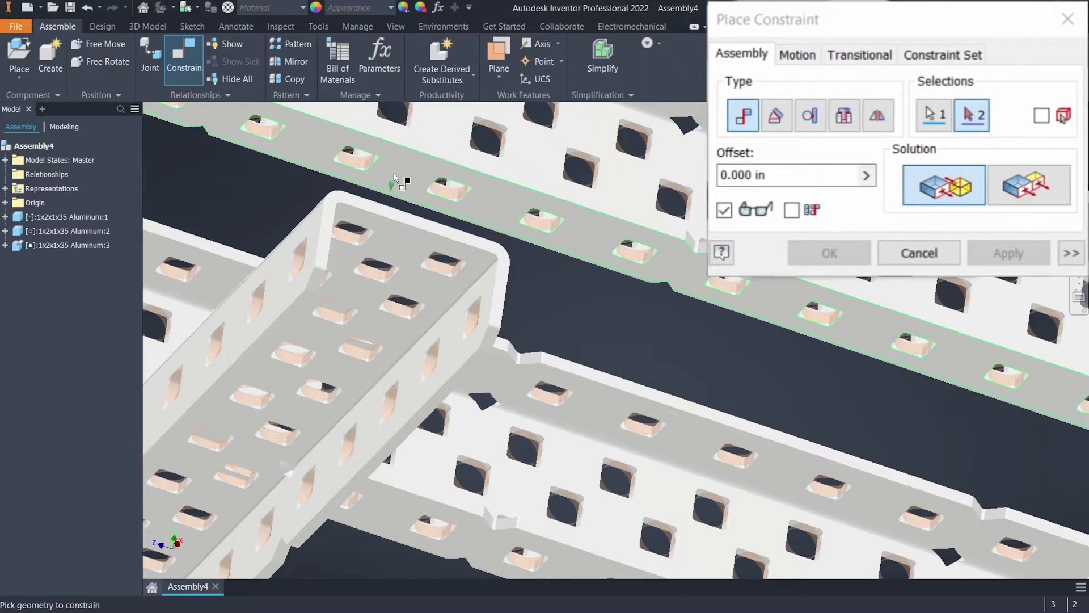
{"action": "left_click", "coordinate": [394, 177]}
{"action": "scroll", "coordinate": [391, 201], "scroll_direction": "up", "scroll_amount": 5}
{"action": "middle_click_drag", "start_coordinate": [442, 248], "coordinate": [549, 263], "text": "shift"}
{"action": "scroll", "coordinate": [376, 366], "scroll_direction": "down", "scroll_amount": 2}
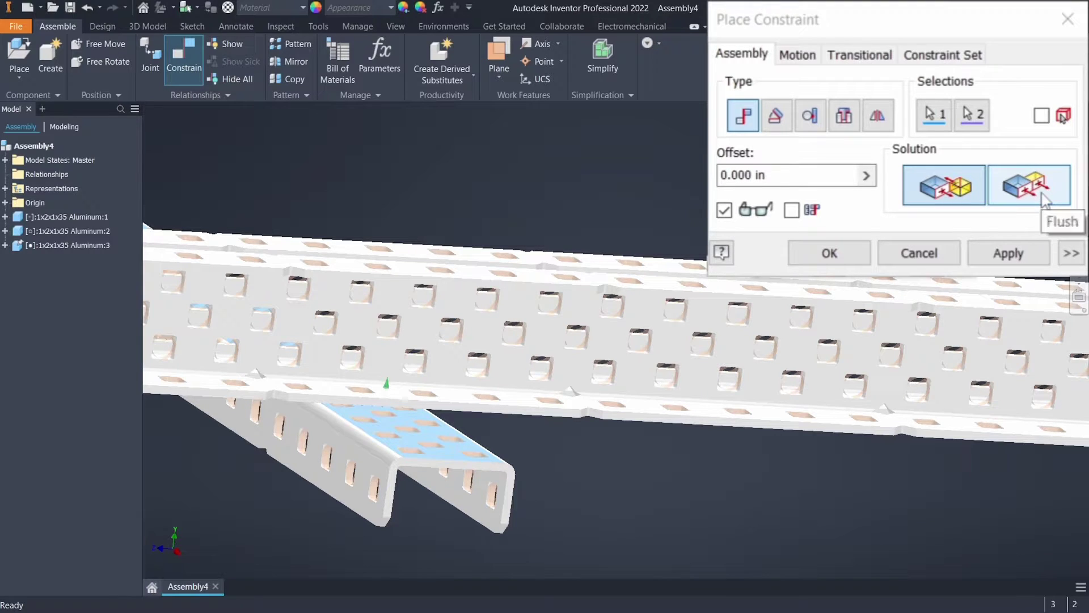
{"action": "left_click", "coordinate": [1028, 184]}
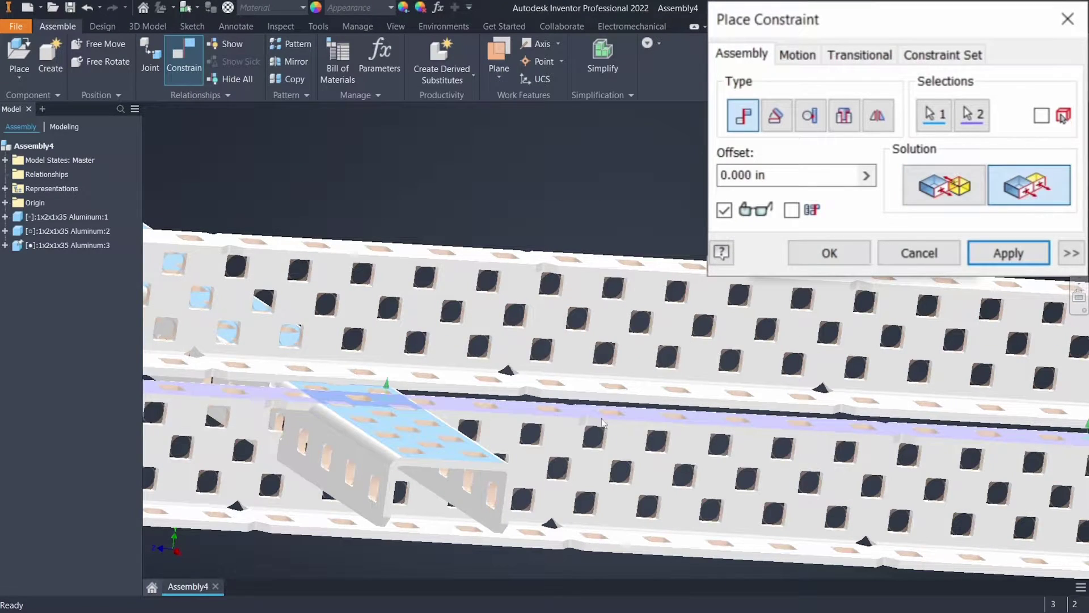
{"action": "scroll", "coordinate": [347, 413], "scroll_direction": "up", "scroll_amount": 5}
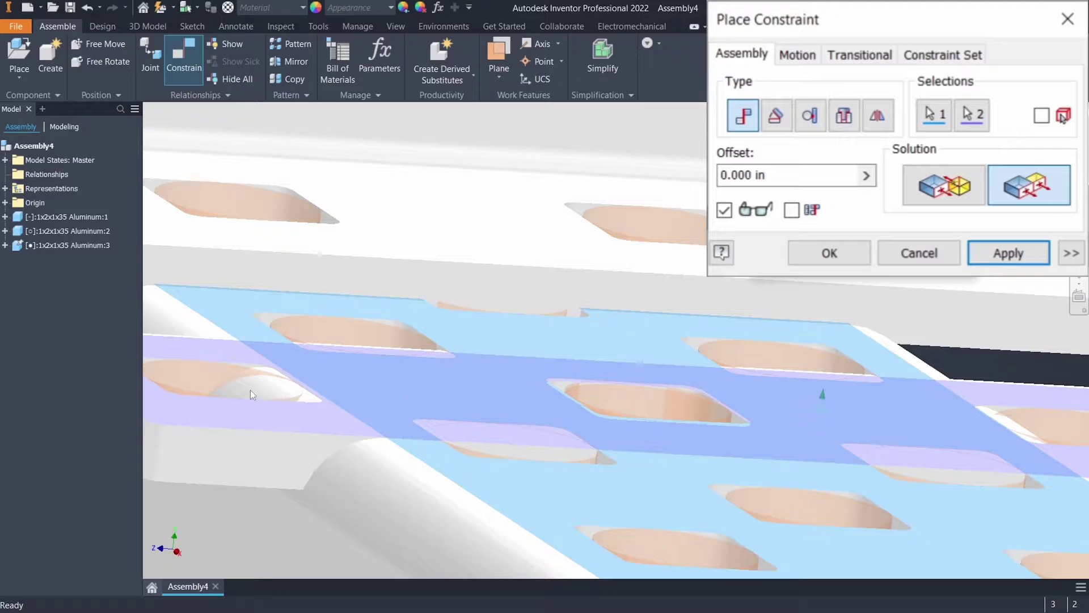
{"action": "scroll", "coordinate": [371, 401], "scroll_direction": "down", "scroll_amount": 3}
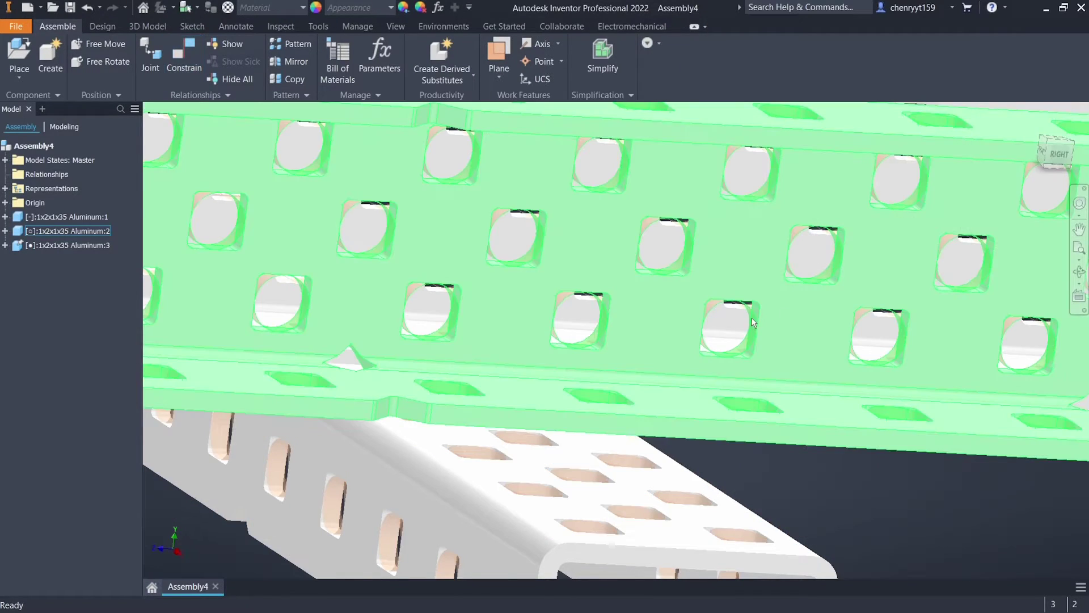
{"action": "scroll", "coordinate": [813, 415], "scroll_direction": "down", "scroll_amount": 5}
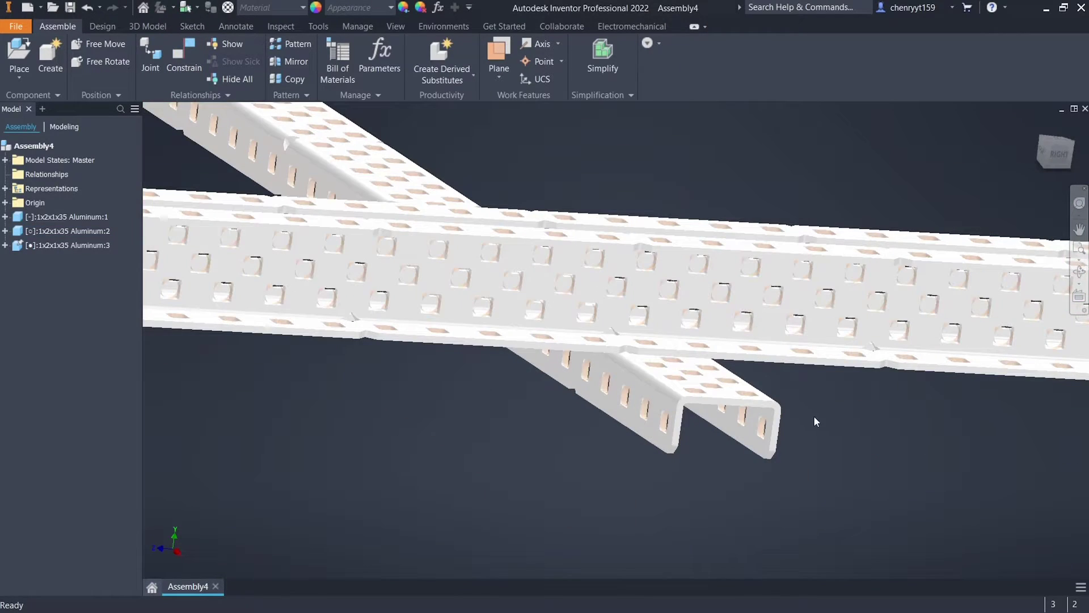
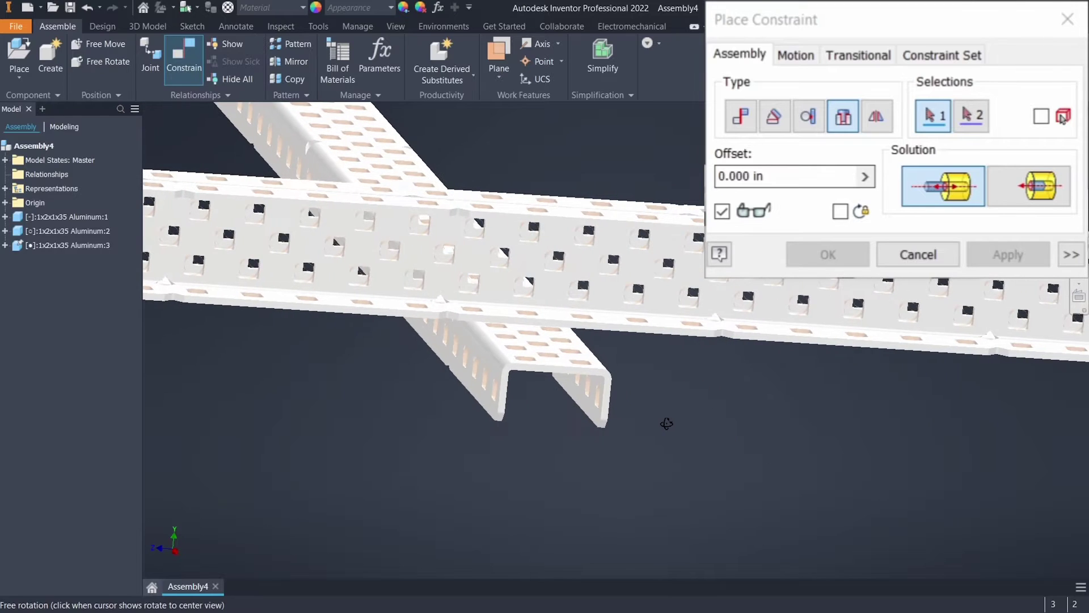
- Pick a hole edge on the cross channel, then the matching hole edge on the long channel
{"action": "scroll", "coordinate": [561, 369], "scroll_direction": "down", "scroll_amount": 5}
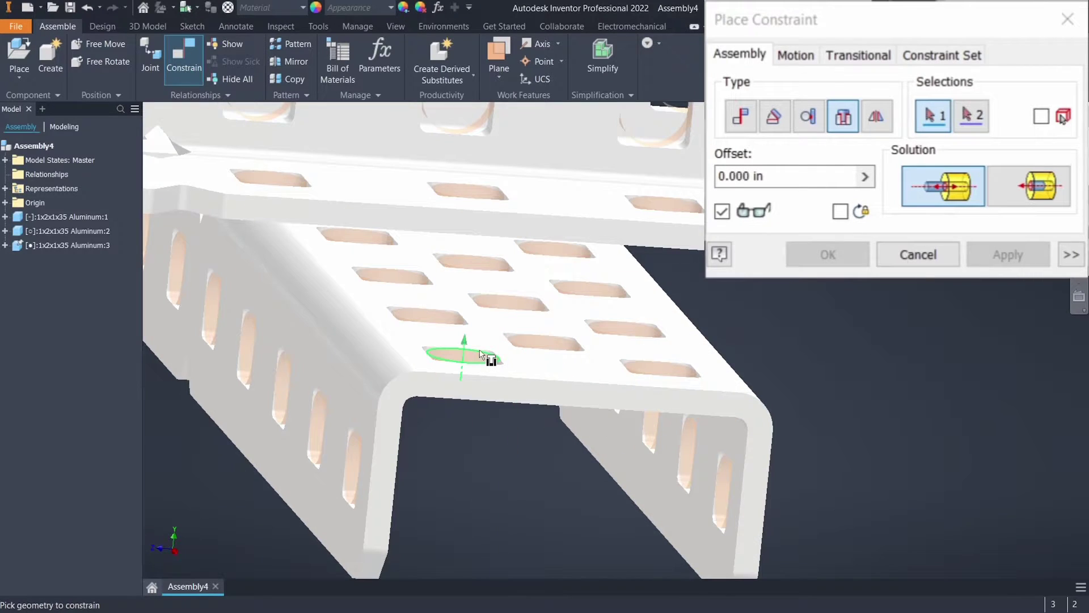
{"action": "left_click", "coordinate": [481, 354]}
{"action": "scroll", "coordinate": [480, 348], "scroll_direction": "up", "scroll_amount": 3}
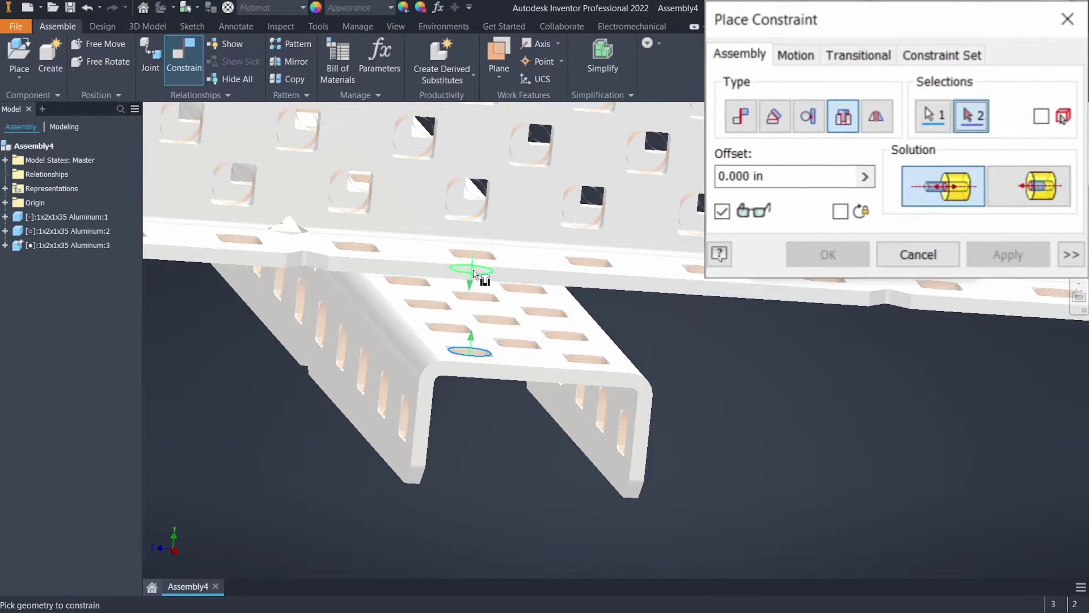
{"action": "scroll", "coordinate": [470, 372], "scroll_direction": "up", "scroll_amount": 3}
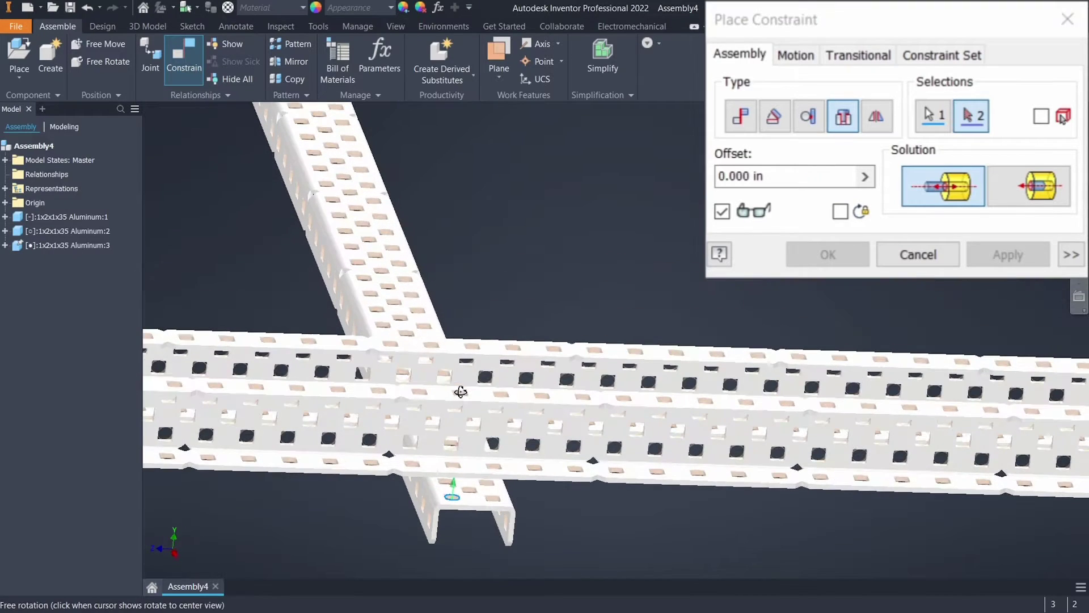
{"action": "scroll", "coordinate": [448, 483], "scroll_direction": "down", "scroll_amount": 5}
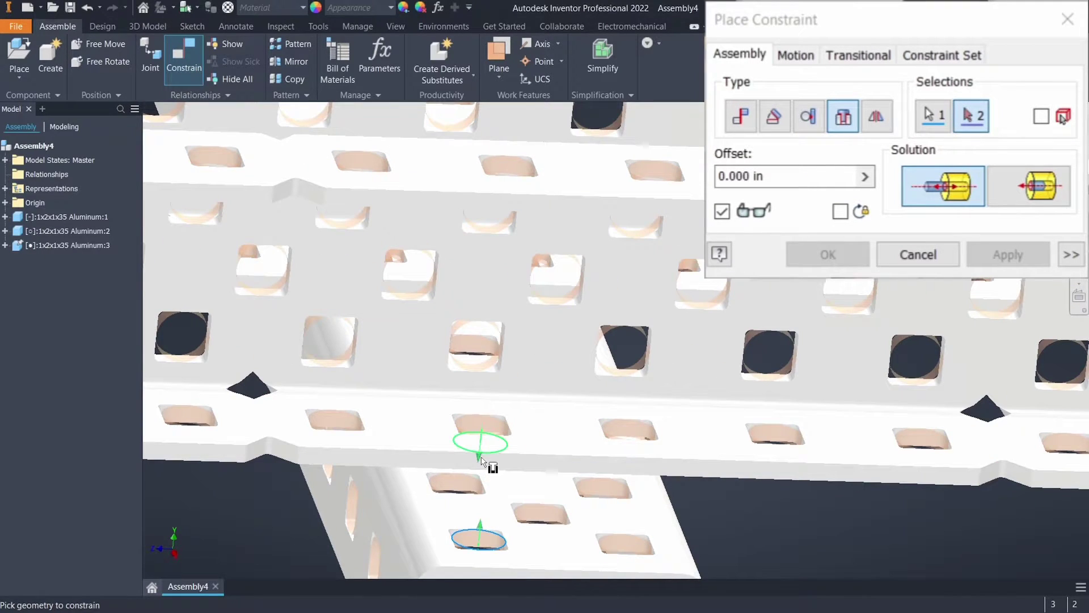
{"action": "left_click", "coordinate": [481, 458]}
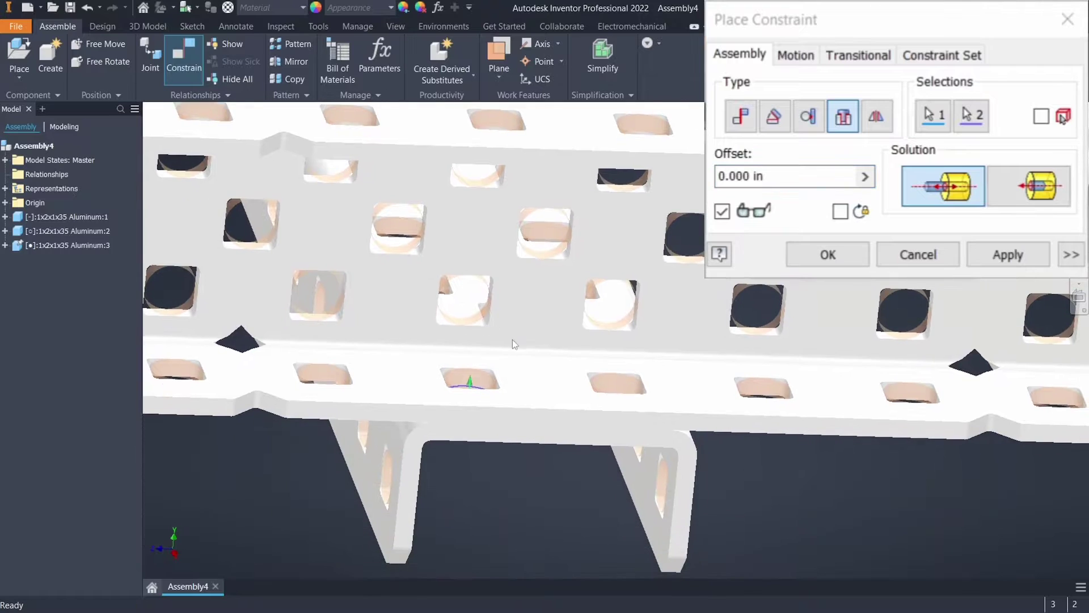
- Orbit around the paired holes and preview the Aligned insert solution
{"action": "middle_click_drag", "start_coordinate": [481, 407], "coordinate": [487, 75], "text": "shift"}
{"action": "scroll", "coordinate": [440, 458], "scroll_direction": "up", "scroll_amount": 5}
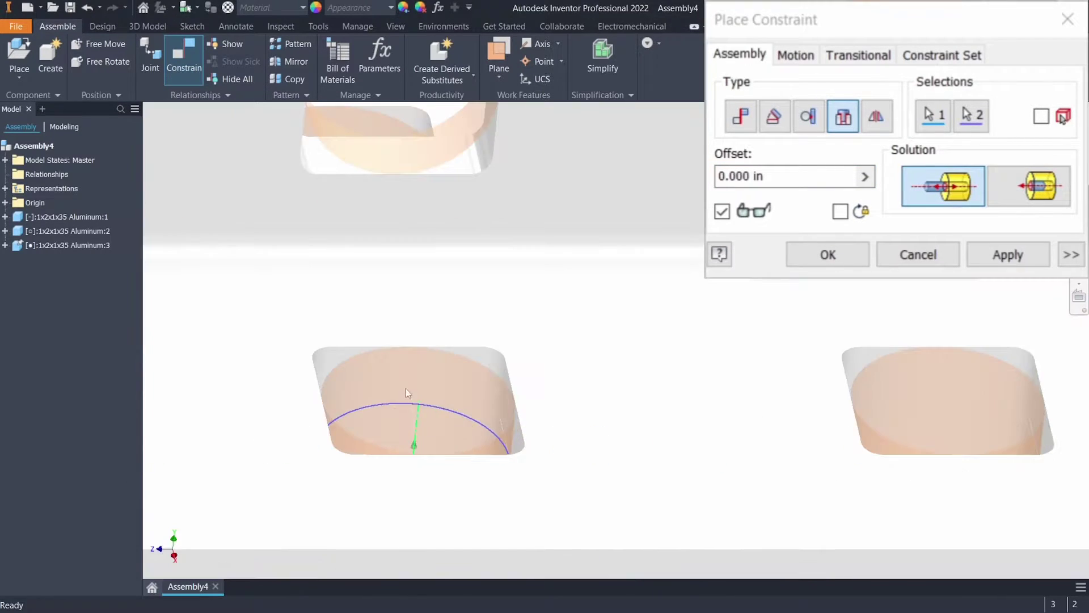
{"action": "scroll", "coordinate": [425, 404], "scroll_direction": "down", "scroll_amount": 5}
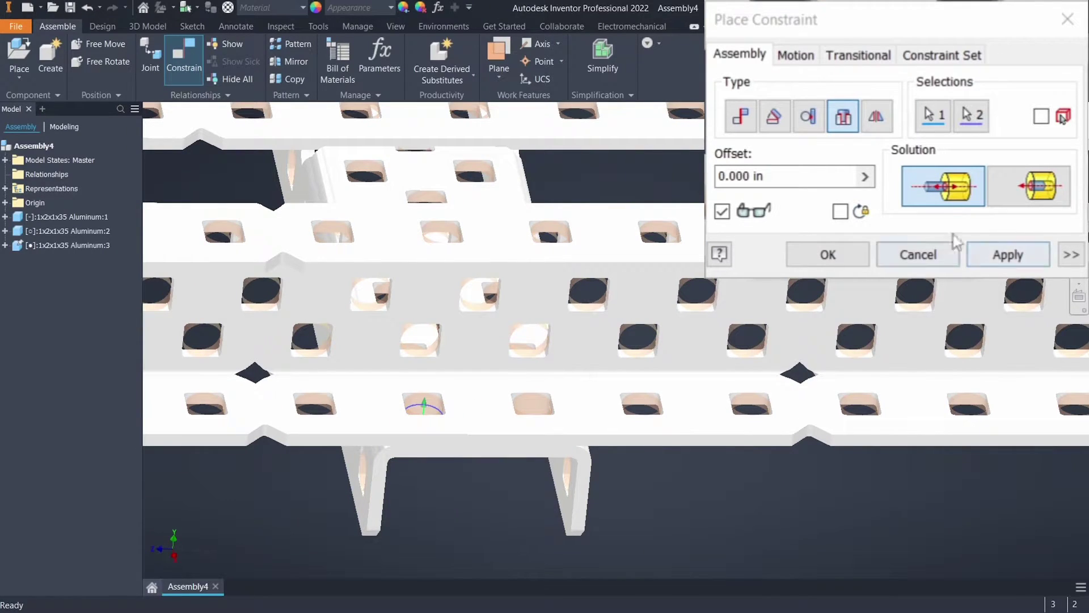
{"action": "scroll", "coordinate": [419, 411], "scroll_direction": "up", "scroll_amount": 5}
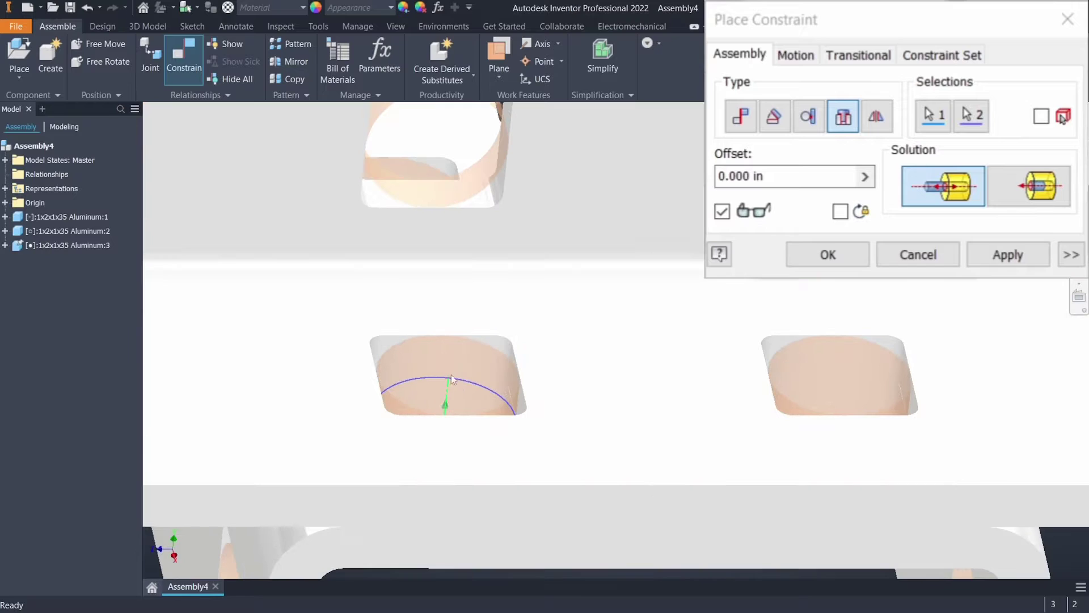
{"action": "middle_click_drag", "start_coordinate": [435, 396], "coordinate": [428, 53]}
{"action": "middle_click_drag", "start_coordinate": [405, 410], "coordinate": [428, 53]}
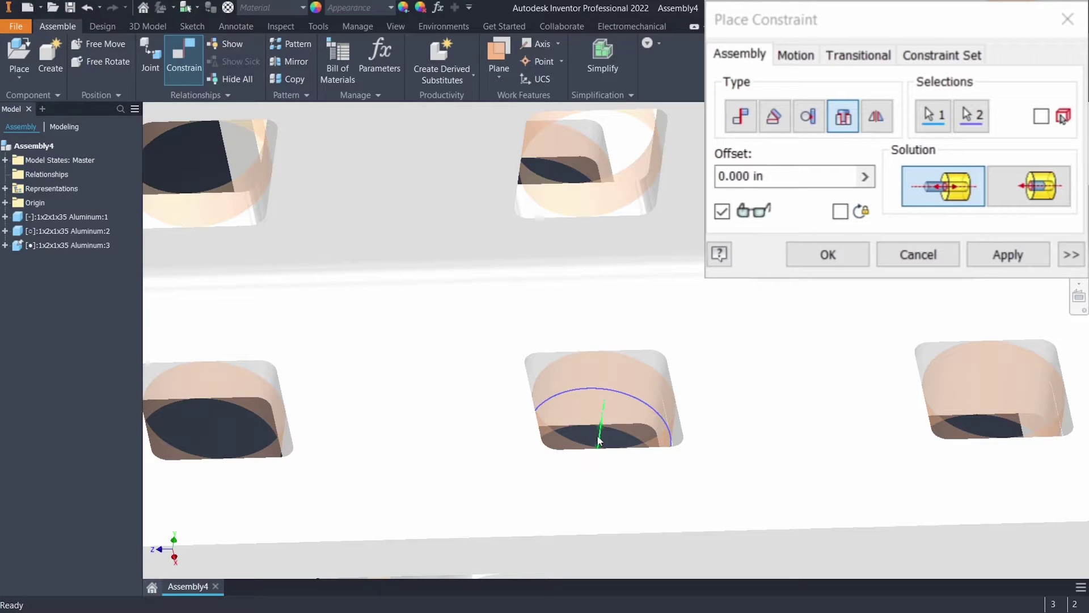
{"action": "left_click", "coordinate": [1041, 185]}
- Re-centre the view on the constrained hole and switch back to the Opposed solution
{"action": "scroll", "coordinate": [608, 401], "scroll_direction": "up", "scroll_amount": 5}
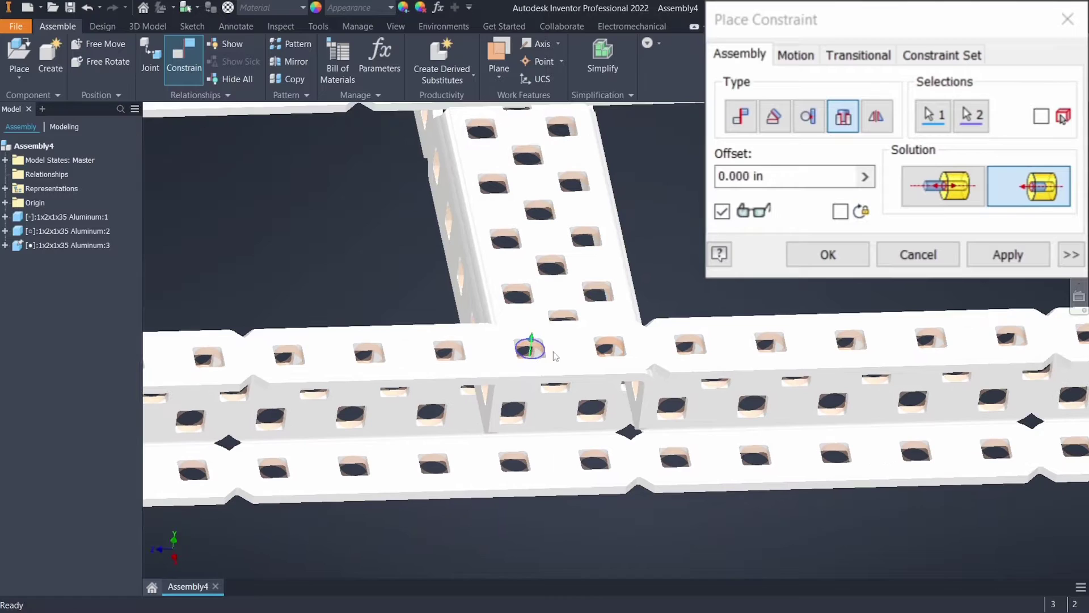
{"action": "middle_click_drag", "start_coordinate": [554, 352], "coordinate": [561, 354], "text": "shift"}
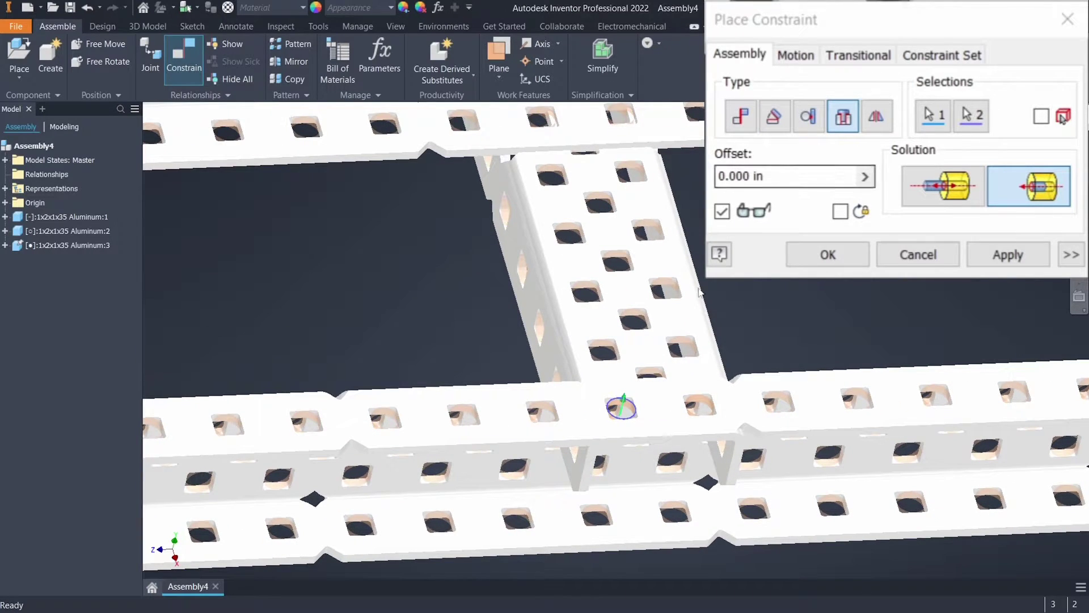
{"action": "scroll", "coordinate": [544, 405], "scroll_direction": "down", "scroll_amount": 5}
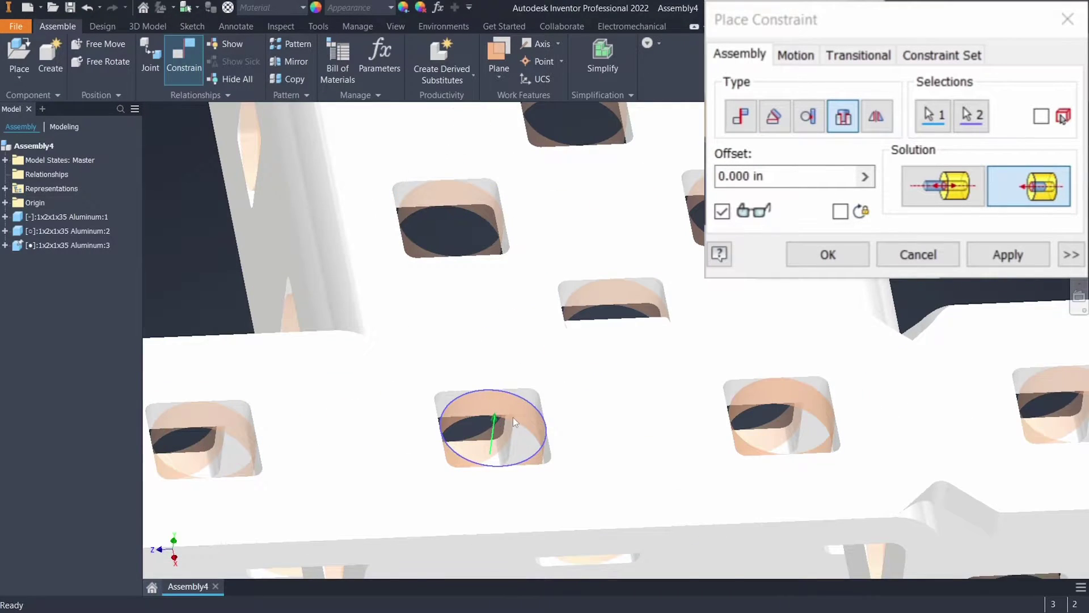
{"action": "scroll", "coordinate": [513, 417], "scroll_direction": "up", "scroll_amount": 3}
{"action": "scroll", "coordinate": [898, 340], "scroll_direction": "up", "scroll_amount": 3}
{"action": "middle_click_drag", "start_coordinate": [694, 367], "coordinate": [468, 375]}
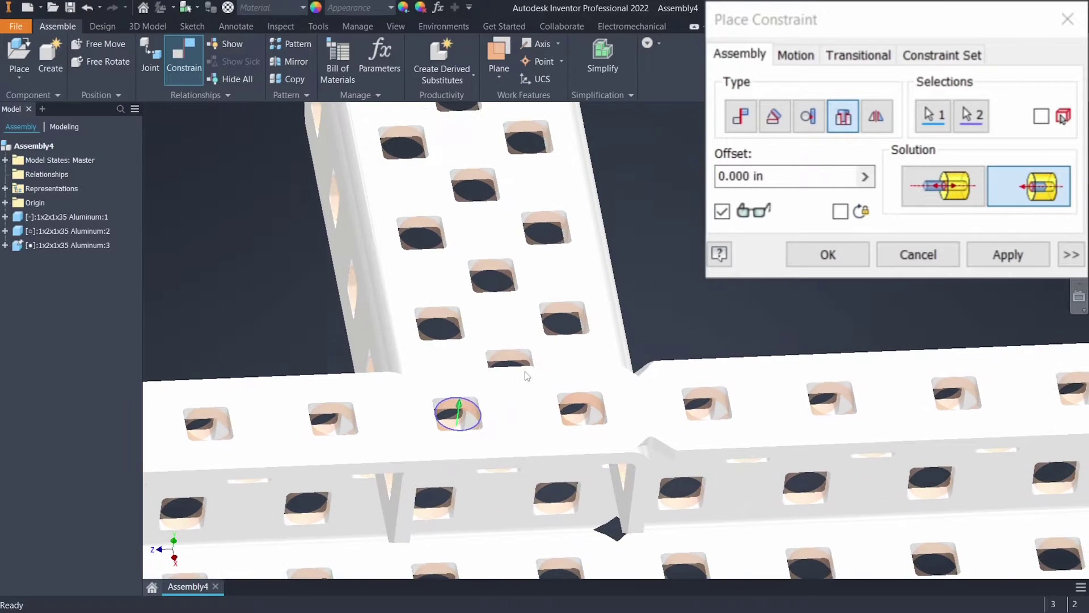
{"action": "left_click", "coordinate": [924, 188]}
- Apply the opposed insert constraint and exit Place Constraint
{"action": "scroll", "coordinate": [499, 348], "scroll_direction": "up", "scroll_amount": 2}
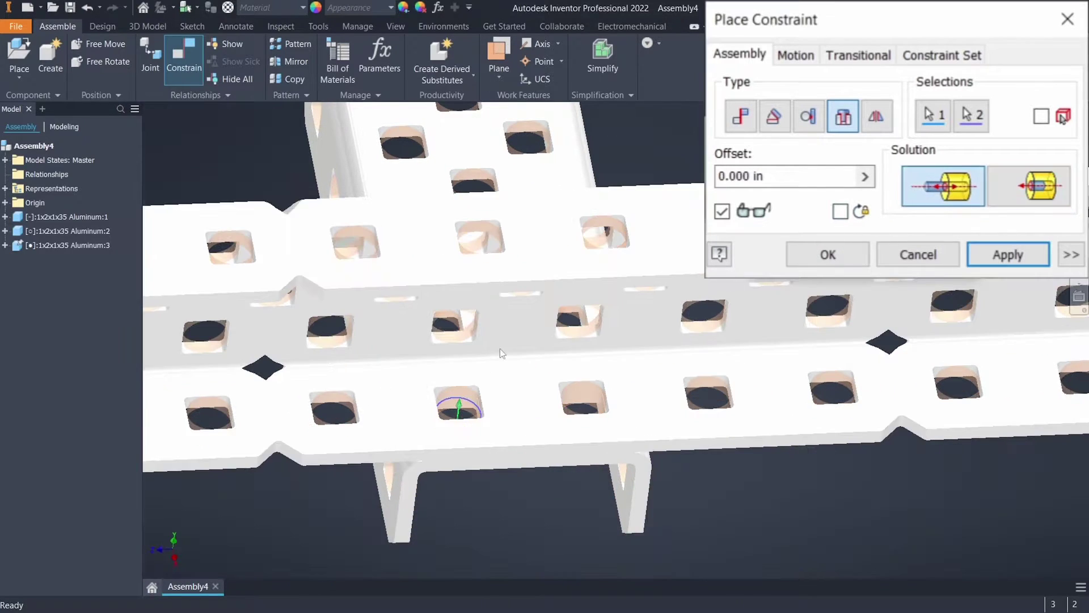
{"action": "scroll", "coordinate": [519, 371], "scroll_direction": "up", "scroll_amount": 2}
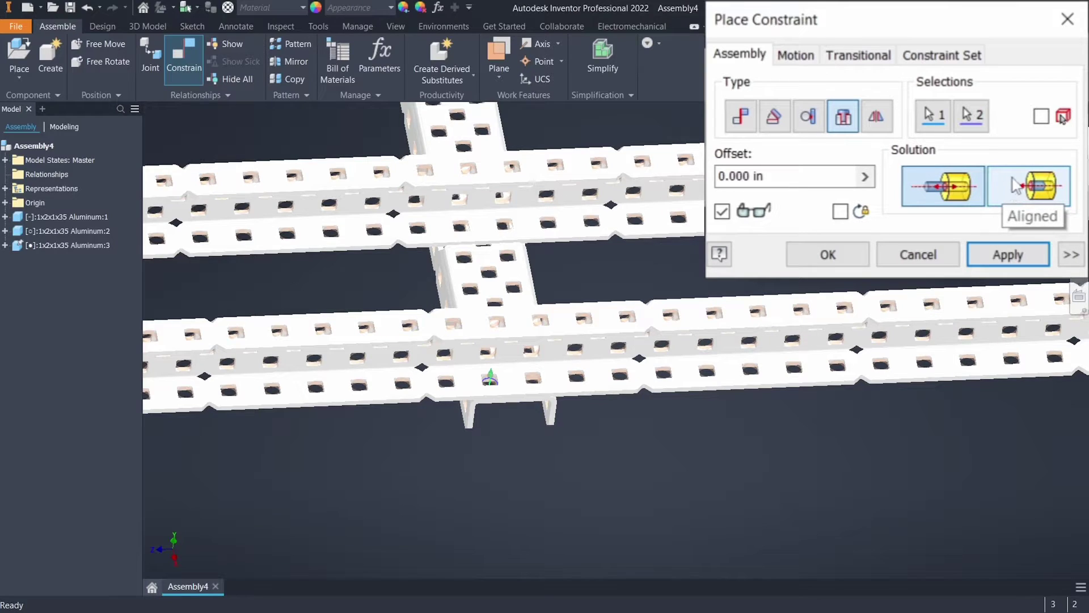
{"action": "scroll", "coordinate": [475, 392], "scroll_direction": "down", "scroll_amount": 3}
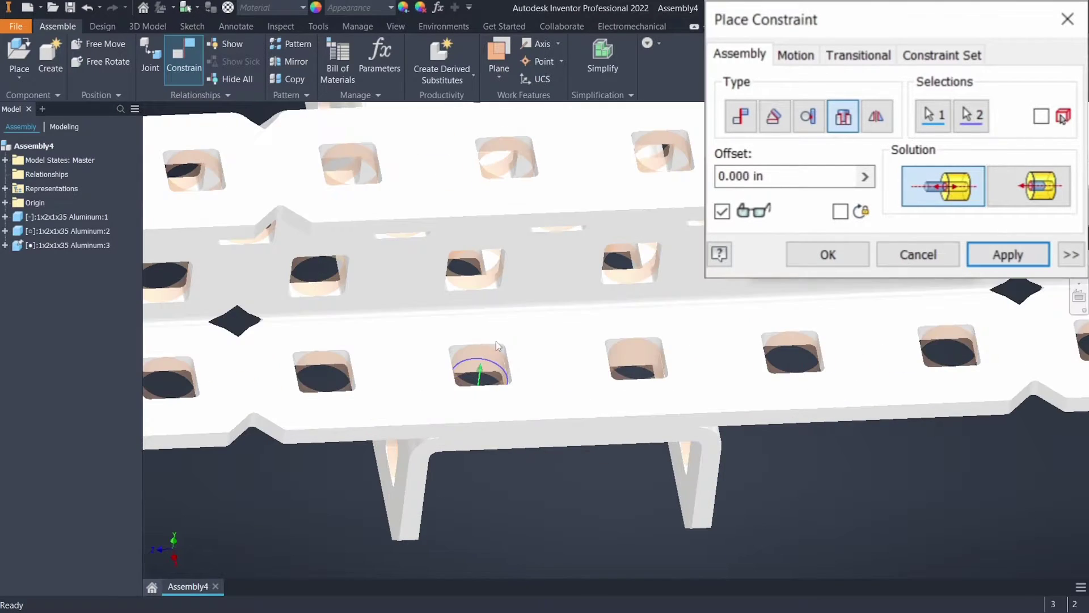
{"action": "left_click", "coordinate": [1034, 259]}
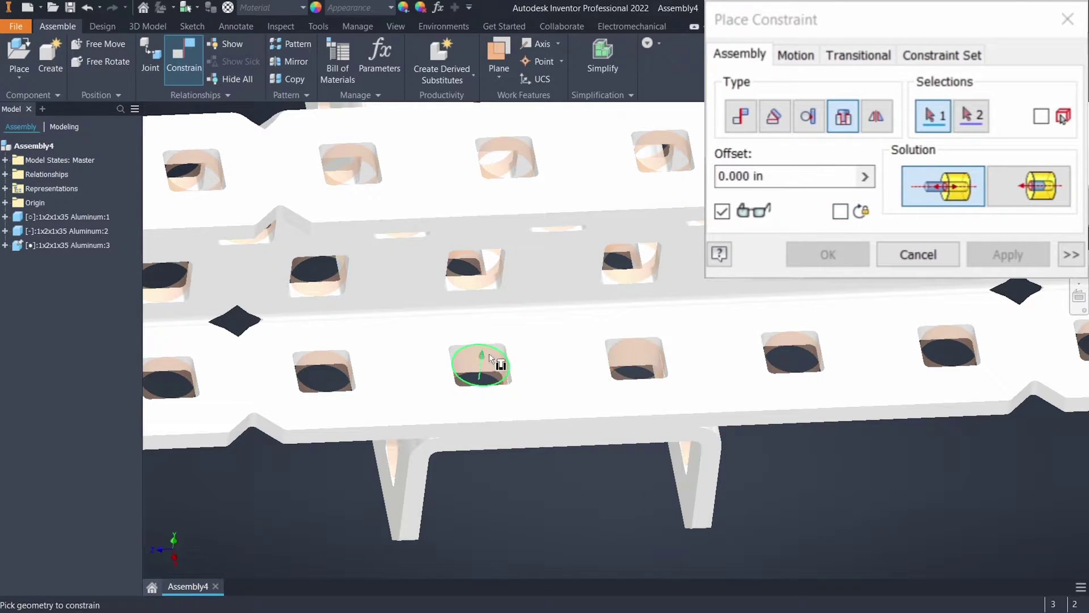
{"action": "scroll", "coordinate": [645, 348], "scroll_direction": "down", "scroll_amount": 5}
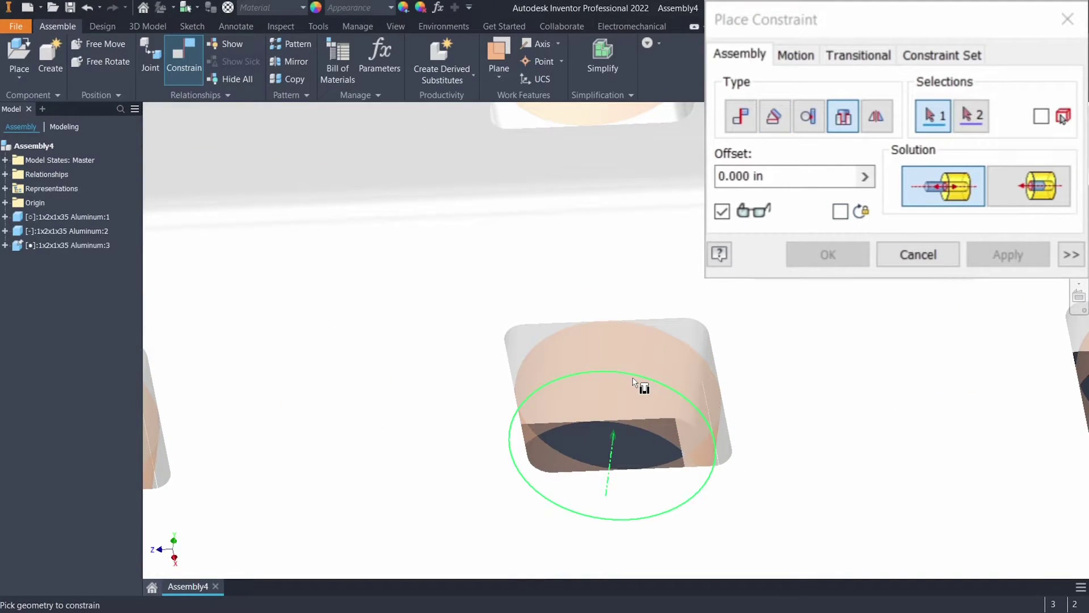
{"action": "scroll", "coordinate": [620, 406], "scroll_direction": "up", "scroll_amount": 6}
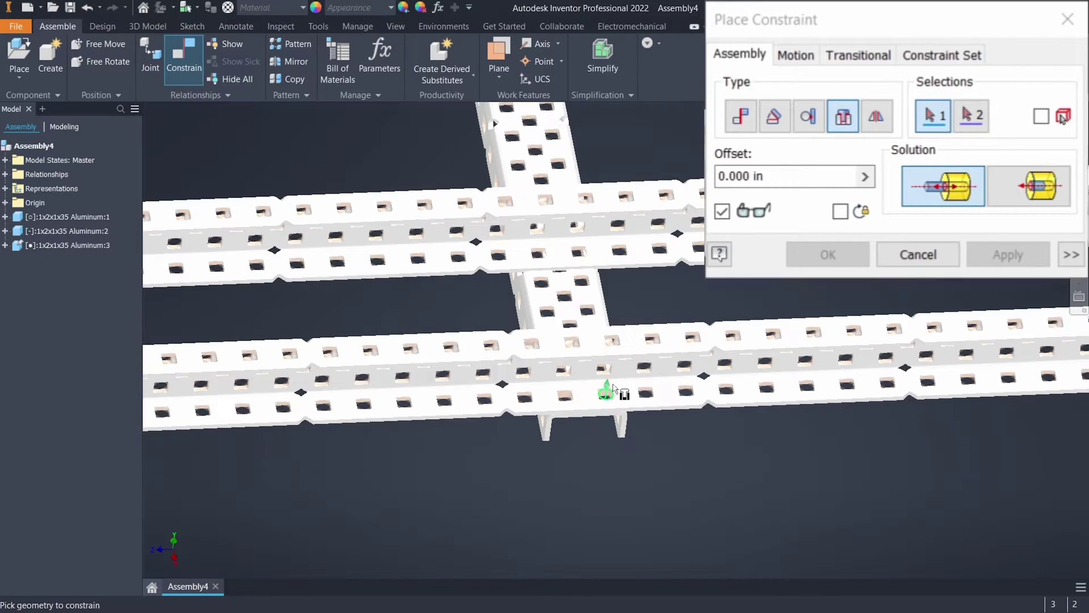
{"action": "key", "text": "Escape"}
- Drag the Aluminum:2 beam around to test its remaining freedom
{"action": "left_click_drag", "start_coordinate": [714, 396], "coordinate": [572, 399]}
{"action": "scroll", "coordinate": [630, 393], "scroll_direction": "up", "scroll_amount": 4}
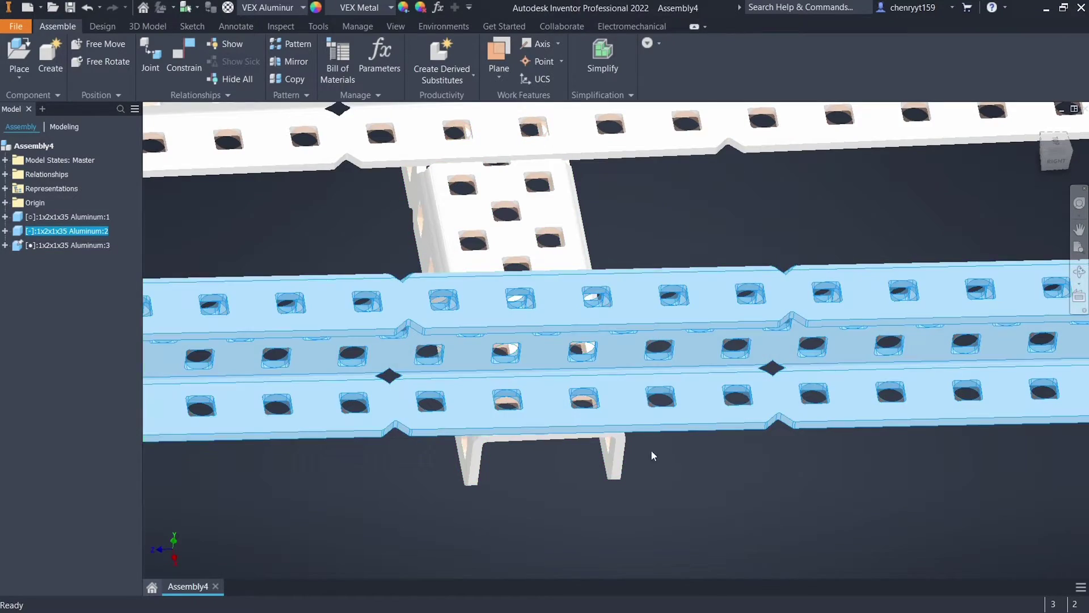
{"action": "left_click", "coordinate": [650, 471]}
{"action": "scroll", "coordinate": [650, 471], "scroll_direction": "down", "scroll_amount": 3}
{"action": "left_click_drag", "start_coordinate": [646, 448], "coordinate": [854, 125]}
- Add a second Insert constraint between another pair of hole edges on the channels
{"action": "key", "text": "c"}
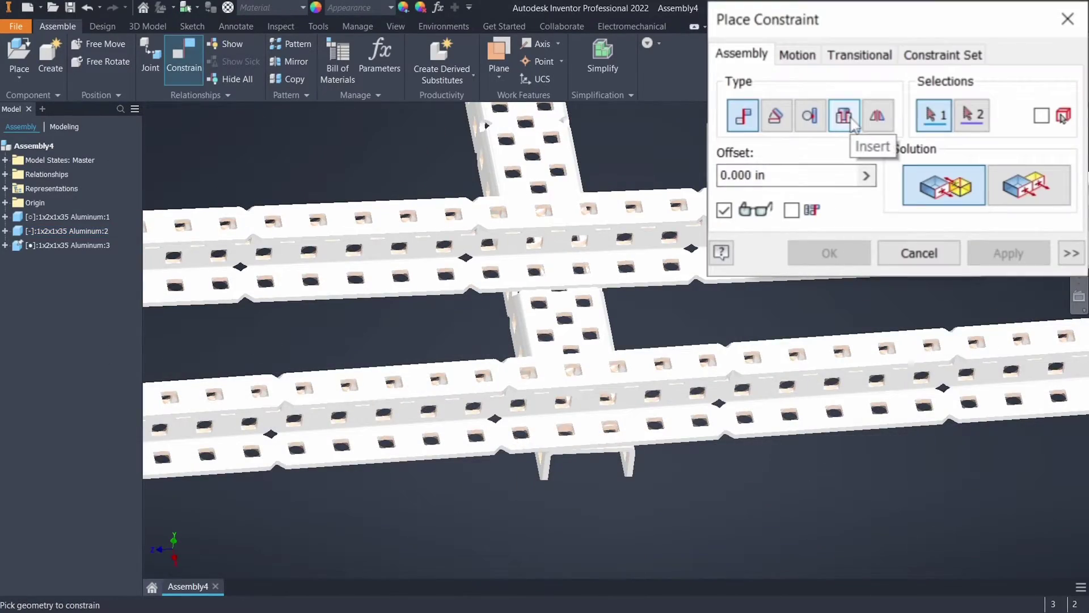
{"action": "left_click", "coordinate": [851, 122]}
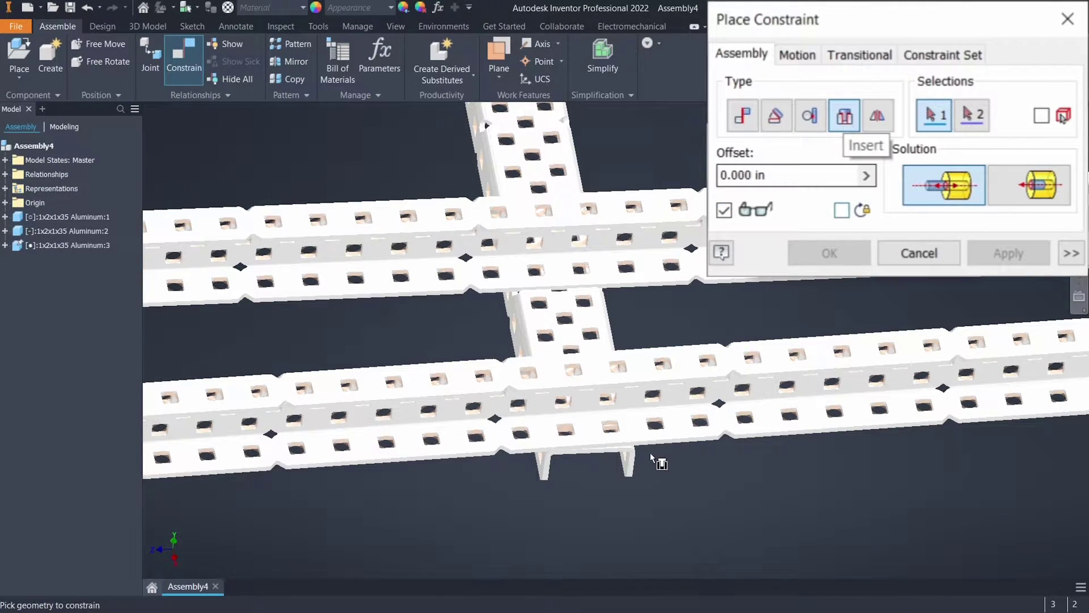
{"action": "scroll", "coordinate": [652, 457], "scroll_direction": "up", "scroll_amount": 6}
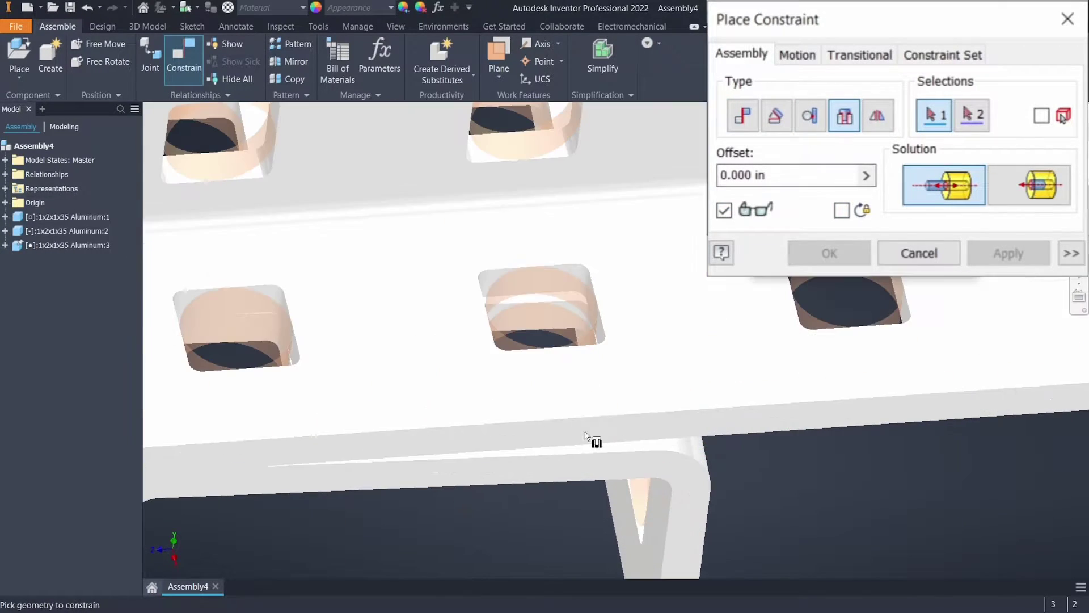
{"action": "left_click", "coordinate": [527, 309]}
{"action": "scroll", "coordinate": [529, 309], "scroll_direction": "up", "scroll_amount": 4}
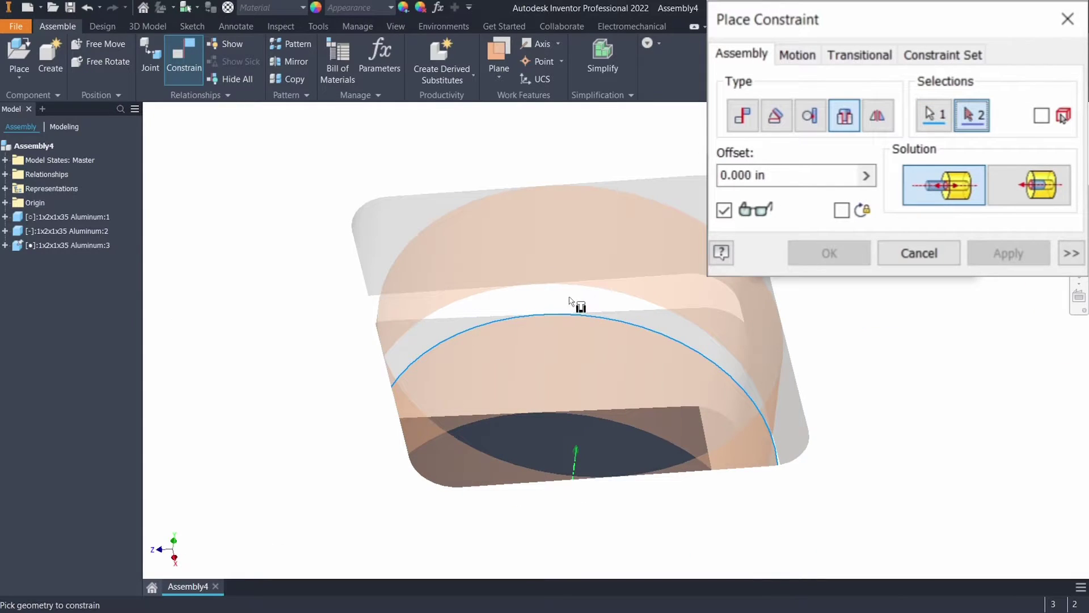
{"action": "left_click", "coordinate": [575, 306]}
{"action": "scroll", "coordinate": [573, 329], "scroll_direction": "down", "scroll_amount": 6}
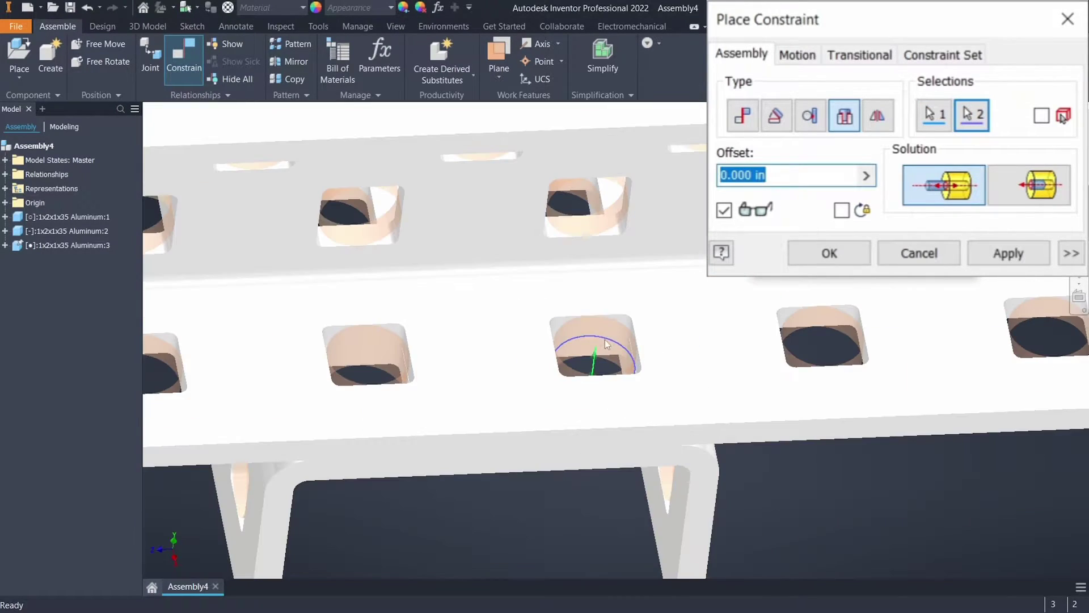
{"action": "left_click", "coordinate": [1008, 253]}
{"action": "scroll", "coordinate": [671, 437], "scroll_direction": "down", "scroll_amount": 5}
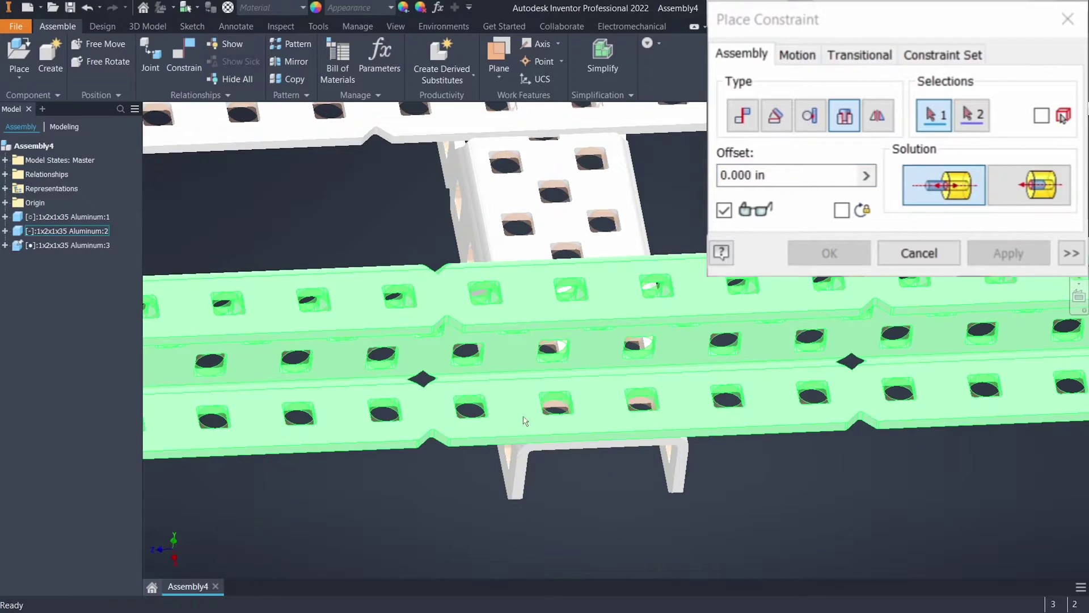
{"action": "key", "text": "Escape"}
- Drag the lower beam to confirm it is held, then select and deselect cross piece Aluminum:3
{"action": "scroll", "coordinate": [506, 490], "scroll_direction": "down", "scroll_amount": 3}
{"action": "left_click_drag", "start_coordinate": [388, 451], "coordinate": [397, 389]}
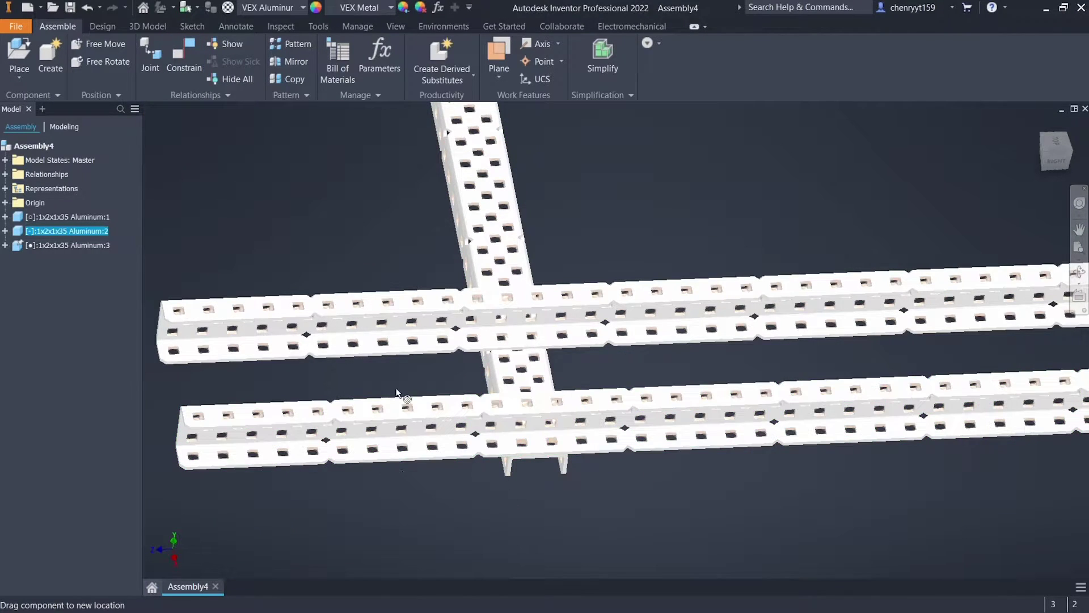
{"action": "left_click_drag", "start_coordinate": [363, 505], "coordinate": [427, 475]}
{"action": "scroll", "coordinate": [428, 475], "scroll_direction": "up", "scroll_amount": 4}
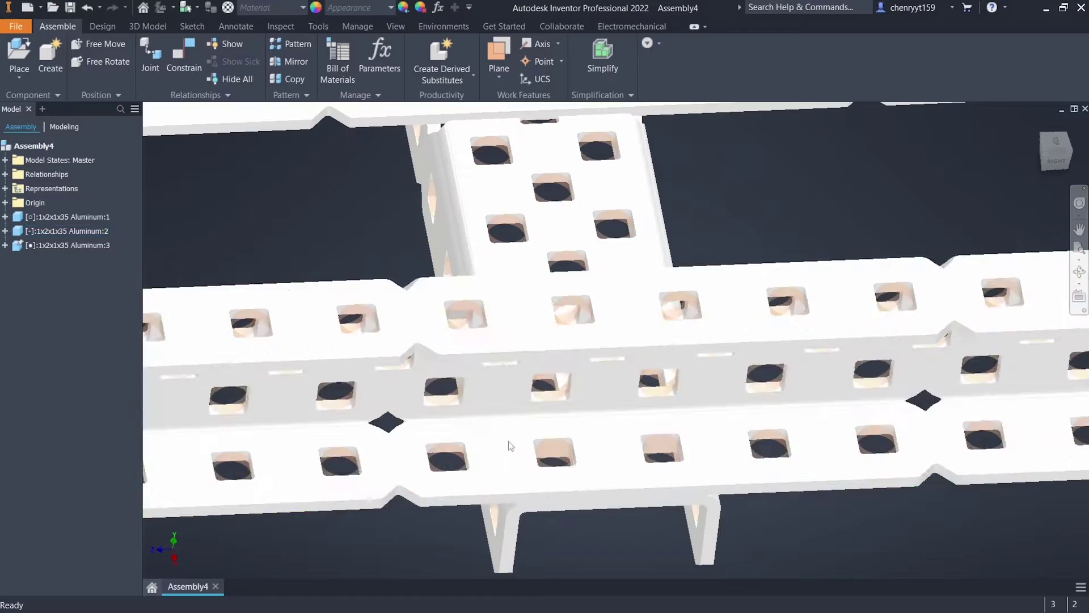
{"action": "left_click", "coordinate": [533, 454]}
{"action": "key", "text": "Escape"}
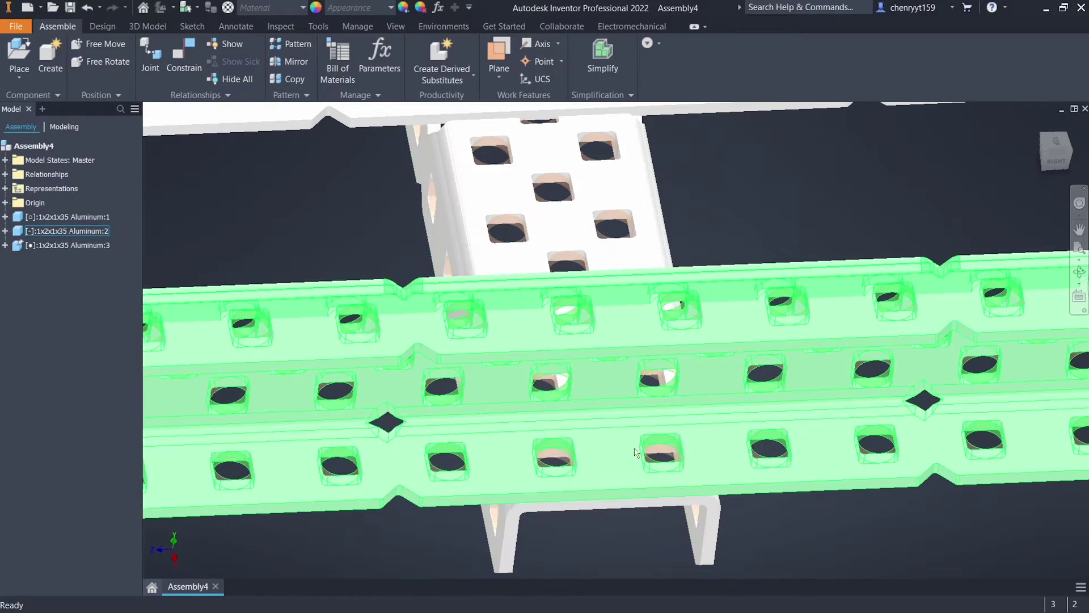
{"action": "scroll", "coordinate": [671, 383], "scroll_direction": "down", "scroll_amount": 5}
- Apply two Insert constraints pairing hole edges between the cross channel and rails
{"action": "key", "text": "c"}
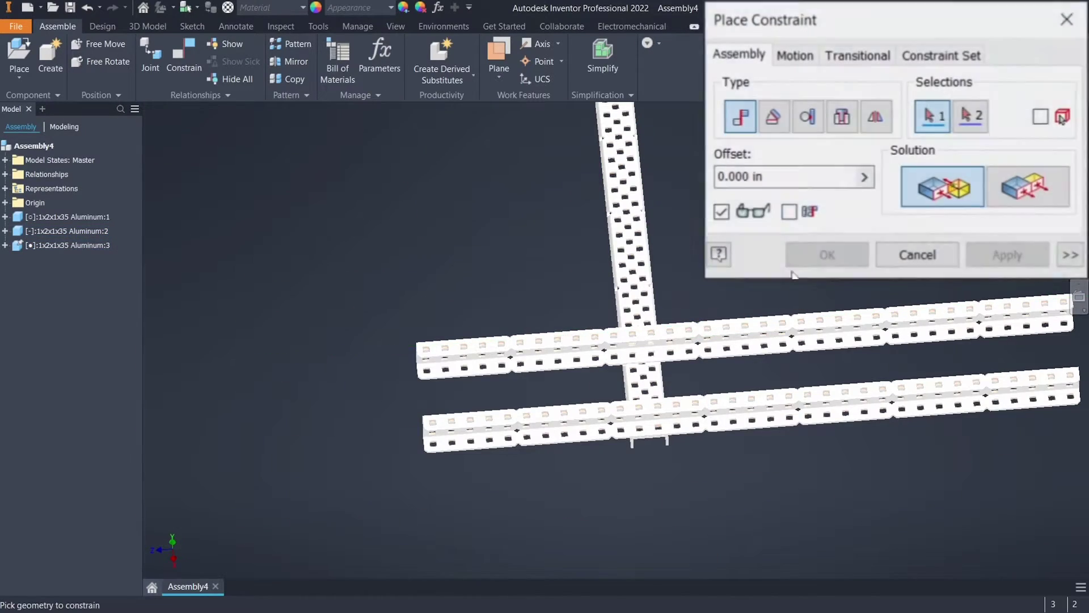
{"action": "left_click", "coordinate": [842, 117]}
{"action": "scroll", "coordinate": [655, 362], "scroll_direction": "up", "scroll_amount": 6}
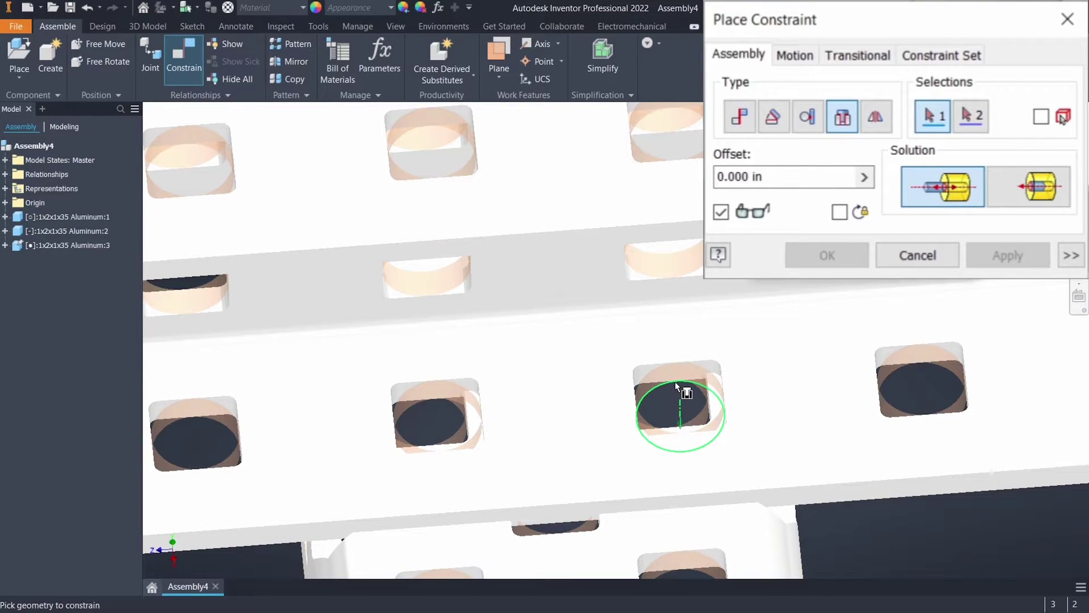
{"action": "left_click", "coordinate": [718, 397]}
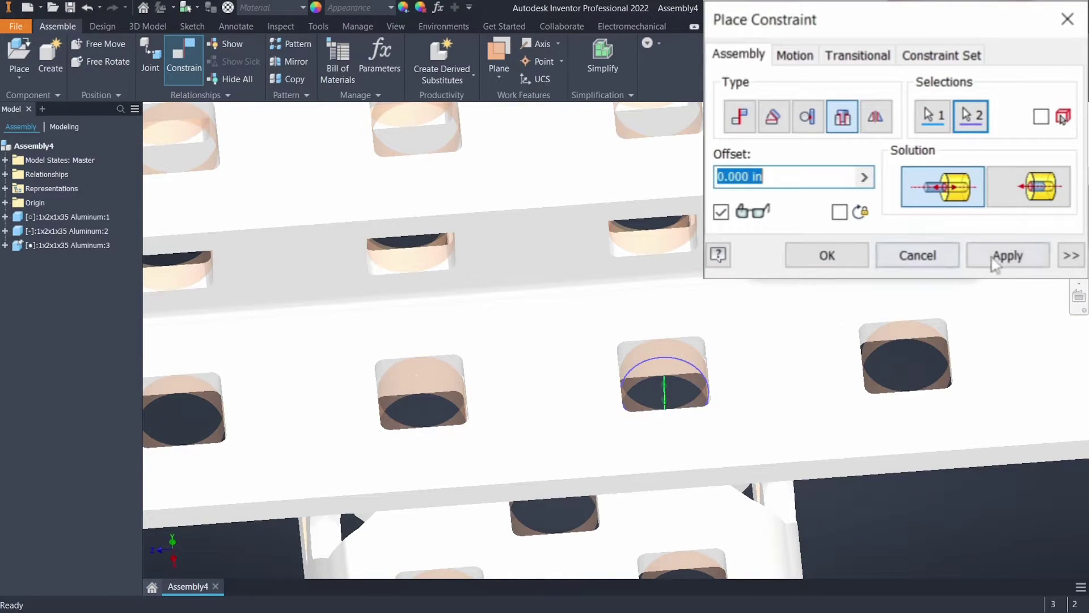
{"action": "left_click", "coordinate": [992, 260]}
{"action": "left_click", "coordinate": [428, 384]}
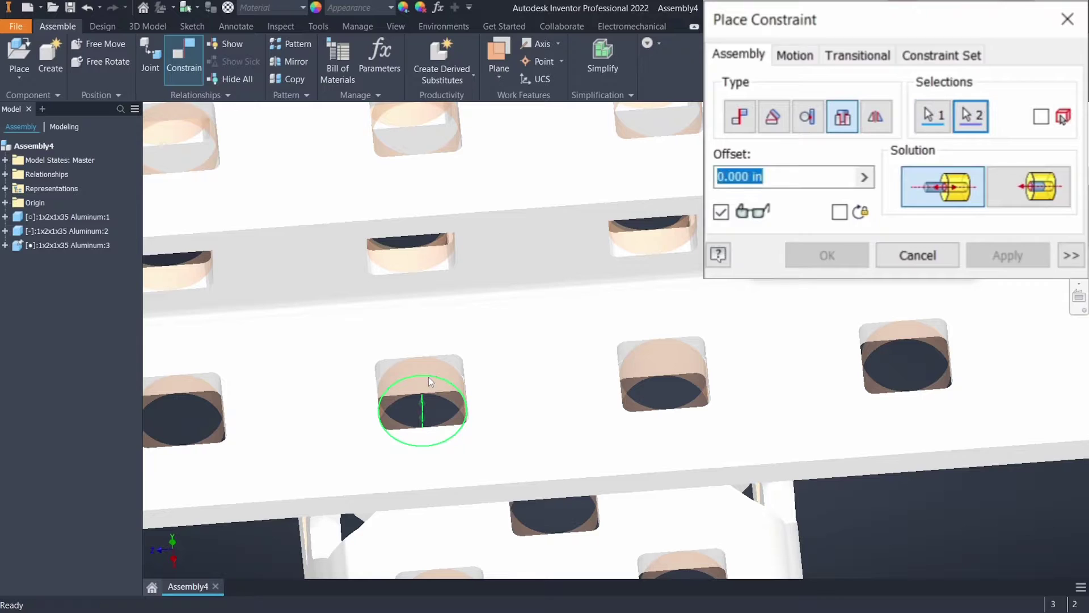
{"action": "left_click", "coordinate": [1002, 259]}
{"action": "scroll", "coordinate": [566, 439], "scroll_direction": "down", "scroll_amount": 5}
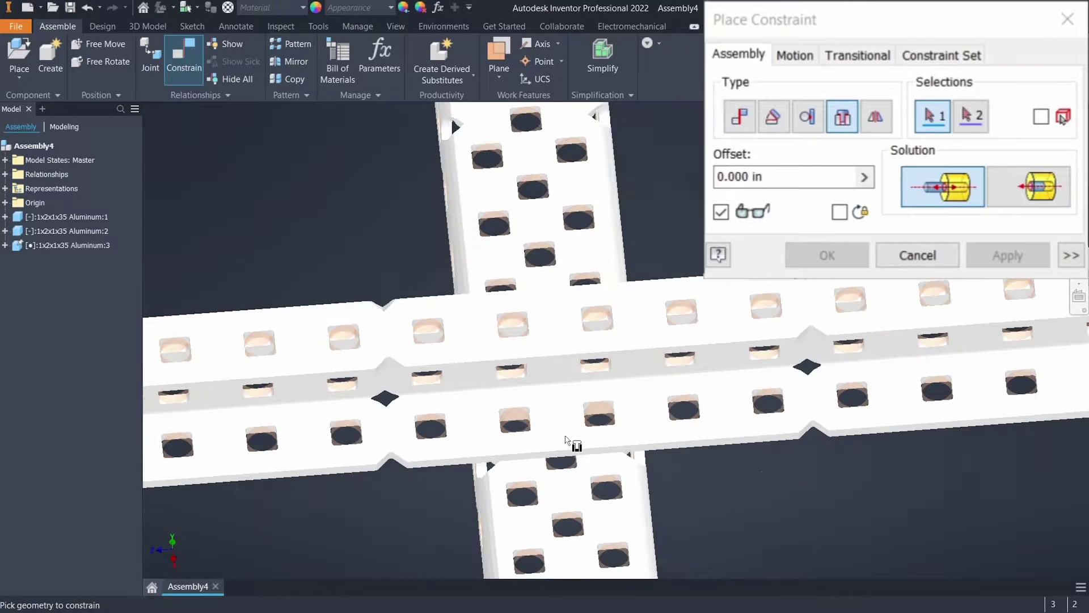
{"action": "key", "text": "Escape"}
{"action": "scroll", "coordinate": [597, 408], "scroll_direction": "down", "scroll_amount": 3}
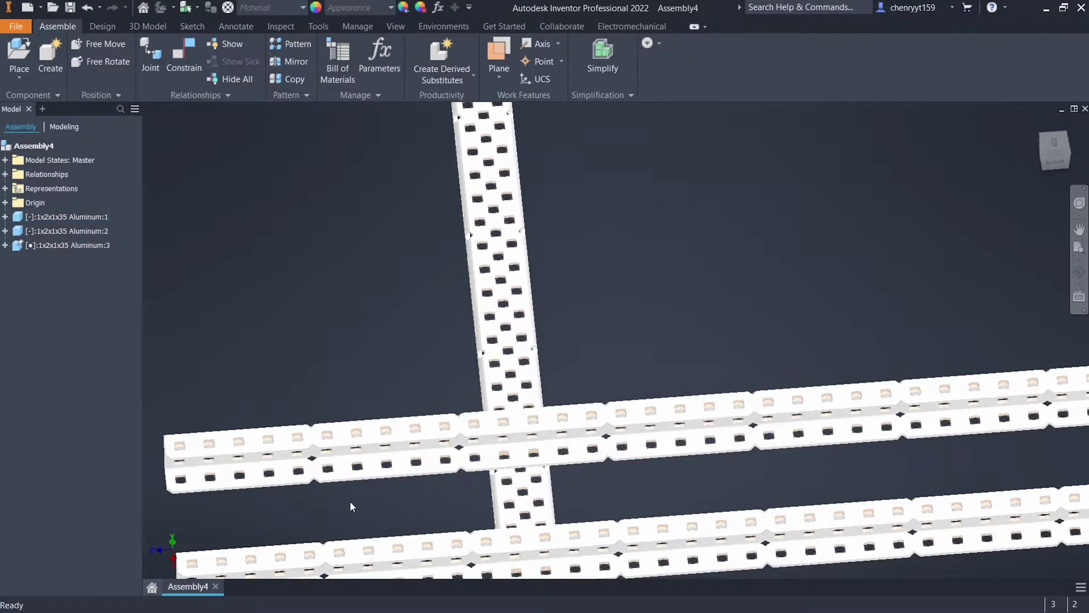
- Drag the Aluminum:1 rail to check it is fixed, then orbit to a front perspective
{"action": "left_click_drag", "start_coordinate": [472, 395], "coordinate": [454, 435]}
{"action": "left_click_drag", "start_coordinate": [469, 391], "coordinate": [467, 424]}
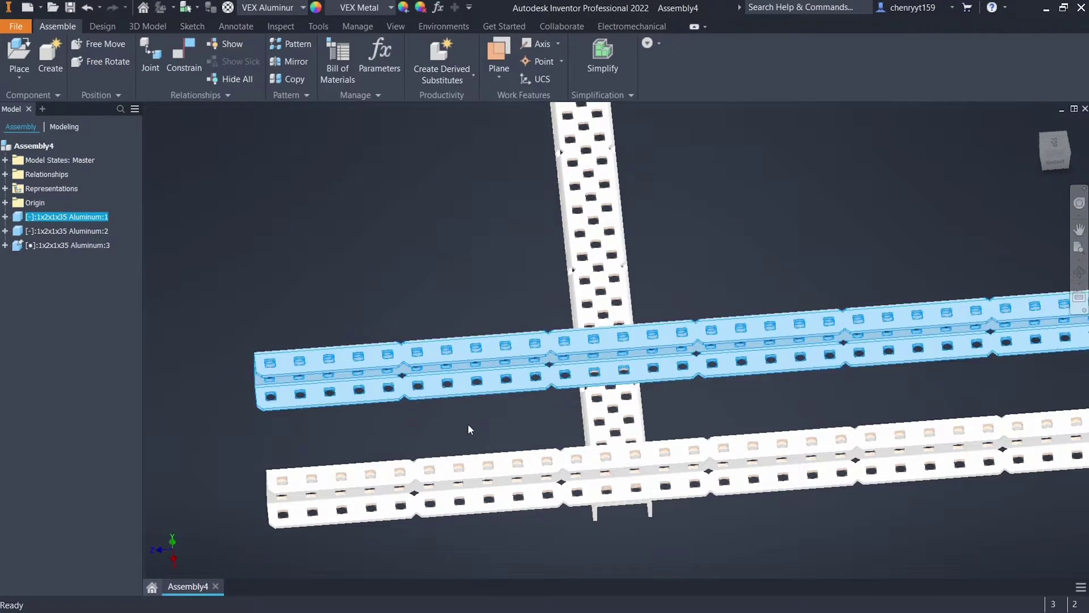
{"action": "left_click", "coordinate": [469, 424]}
{"action": "middle_click_drag", "start_coordinate": [679, 417], "coordinate": [1005, 203], "text": "shift"}
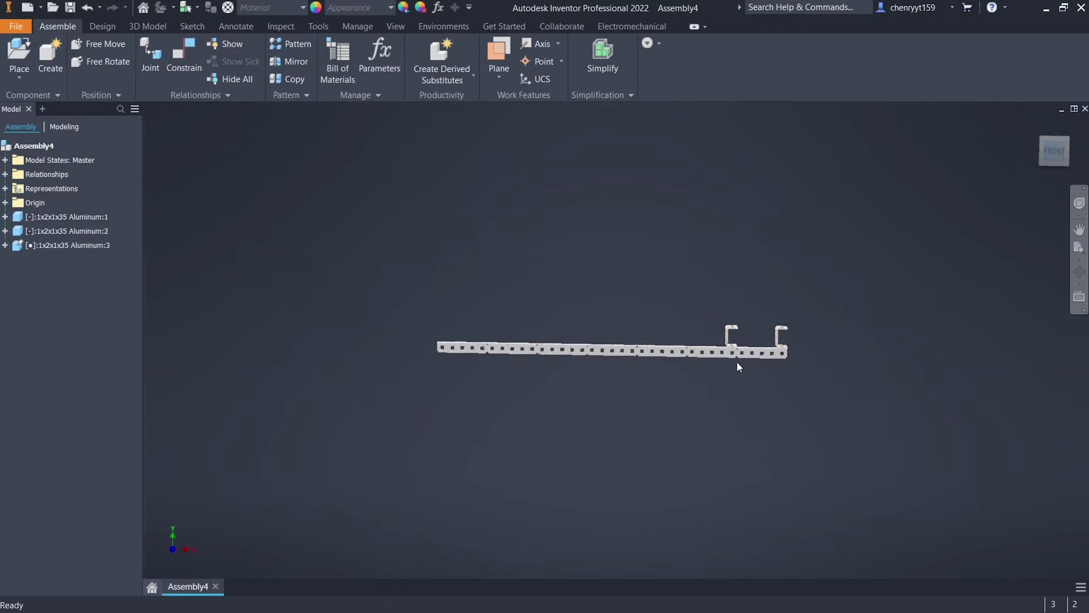
{"action": "scroll", "coordinate": [736, 361], "scroll_direction": "up", "scroll_amount": 5}
{"action": "left_click", "coordinate": [734, 331]}
{"action": "scroll", "coordinate": [747, 334], "scroll_direction": "down", "scroll_amount": 5}
{"action": "middle_click_drag", "start_coordinate": [747, 335], "coordinate": [697, 365], "text": "shift"}
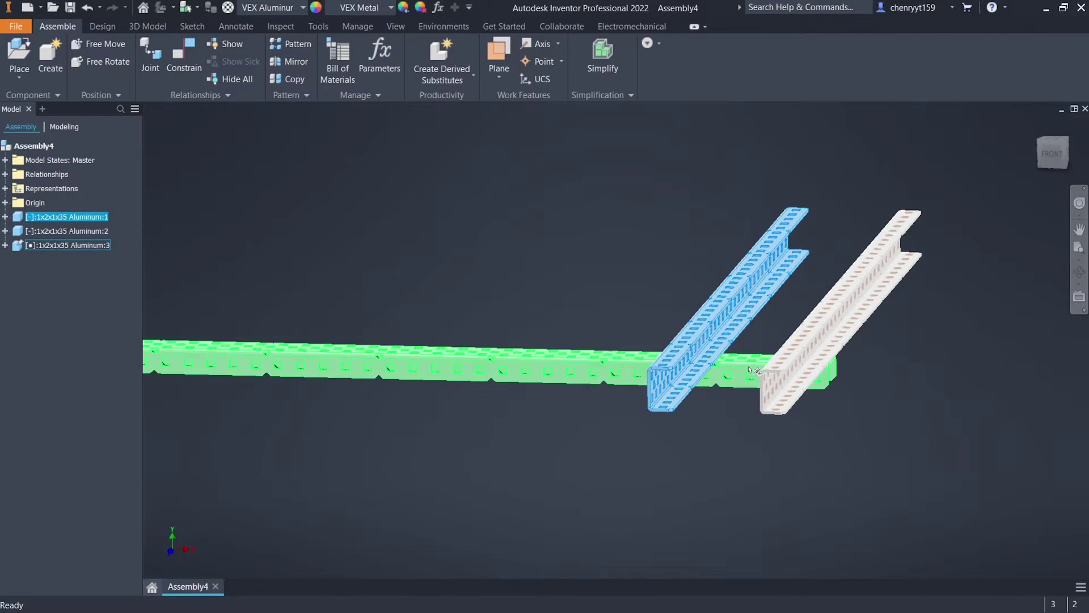
{"action": "scroll", "coordinate": [697, 358], "scroll_direction": "up", "scroll_amount": 4}
- Start another Place Constraint with the Insert type selected
{"action": "key", "text": "c"}
{"action": "left_click", "coordinate": [845, 117]}
{"action": "scroll", "coordinate": [673, 416], "scroll_direction": "up", "scroll_amount": 6}
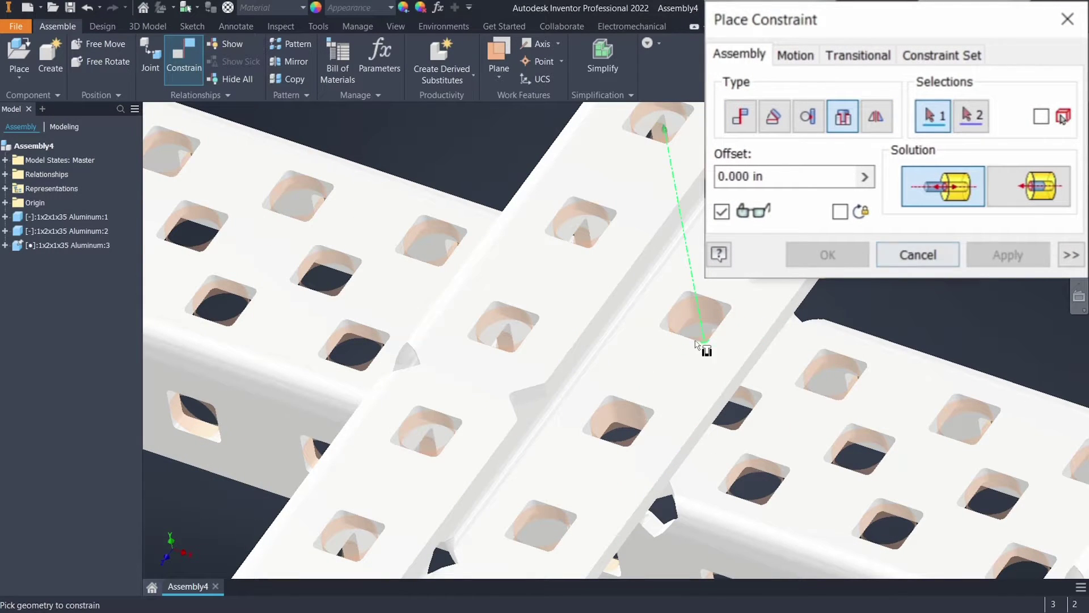
{"action": "scroll", "coordinate": [704, 352], "scroll_direction": "up", "scroll_amount": 5}
{"action": "scroll", "coordinate": [684, 338], "scroll_direction": "down", "scroll_amount": 5}
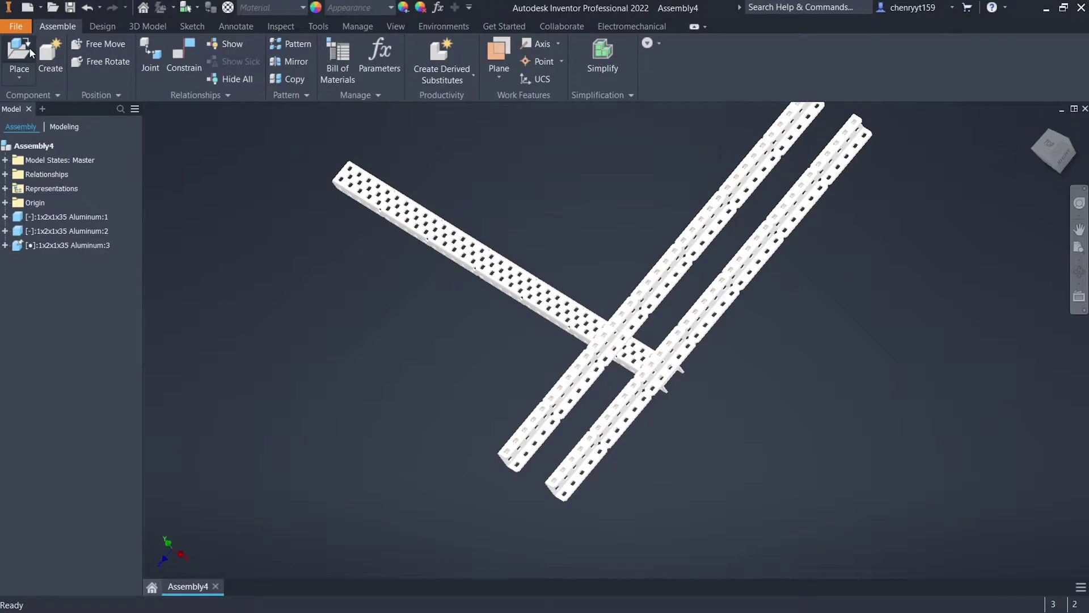
- Load the 3.25 Omni, Square wheel from Library 1.2 - Tutorial > Motion > Wheels > Omnis
{"action": "left_click", "coordinate": [29, 46]}
{"action": "left_click", "coordinate": [439, 95]}
{"action": "double_click", "coordinate": [320, 143]}
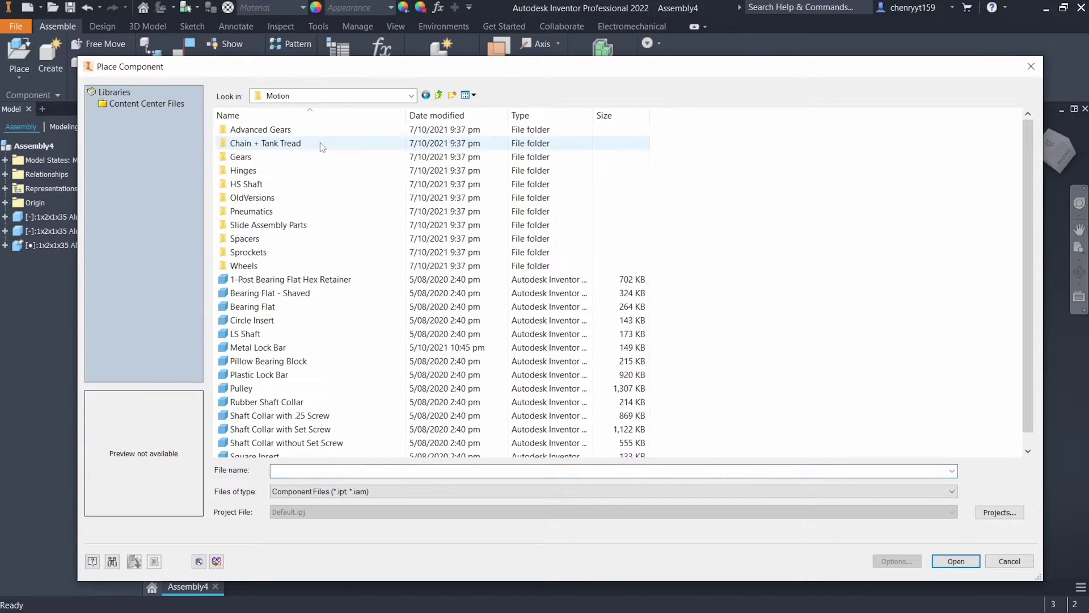
{"action": "left_click", "coordinate": [440, 94]}
{"action": "left_click", "coordinate": [440, 95]}
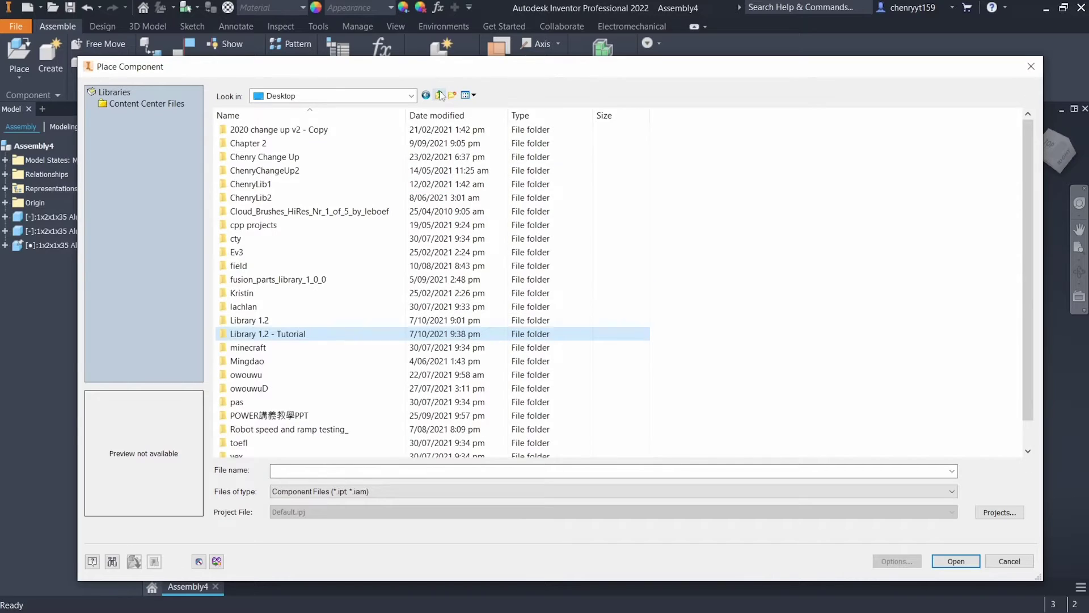
{"action": "double_click", "coordinate": [285, 335]}
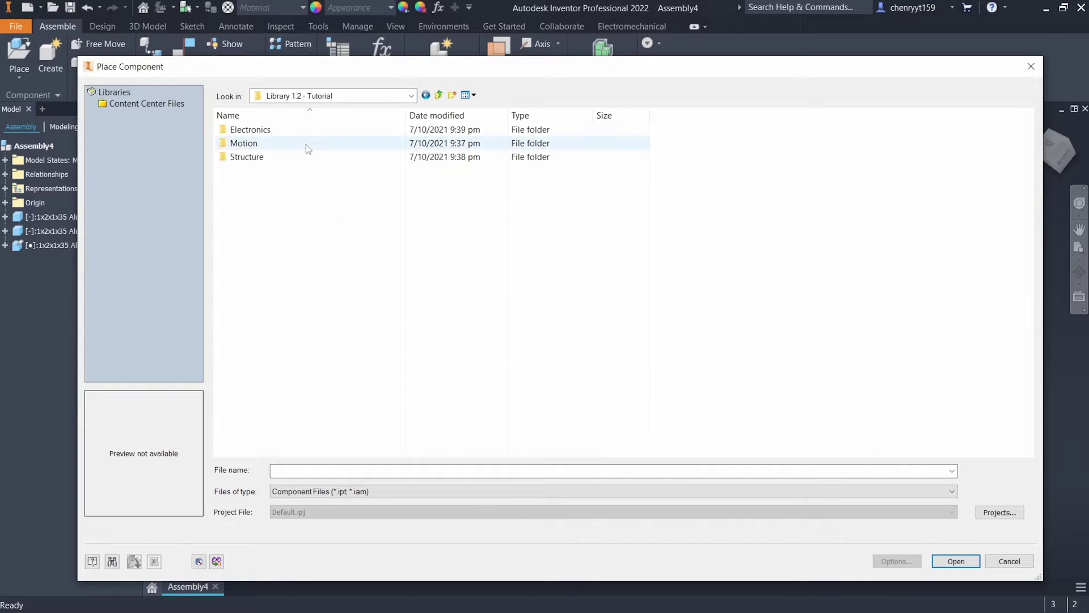
{"action": "double_click", "coordinate": [270, 143]}
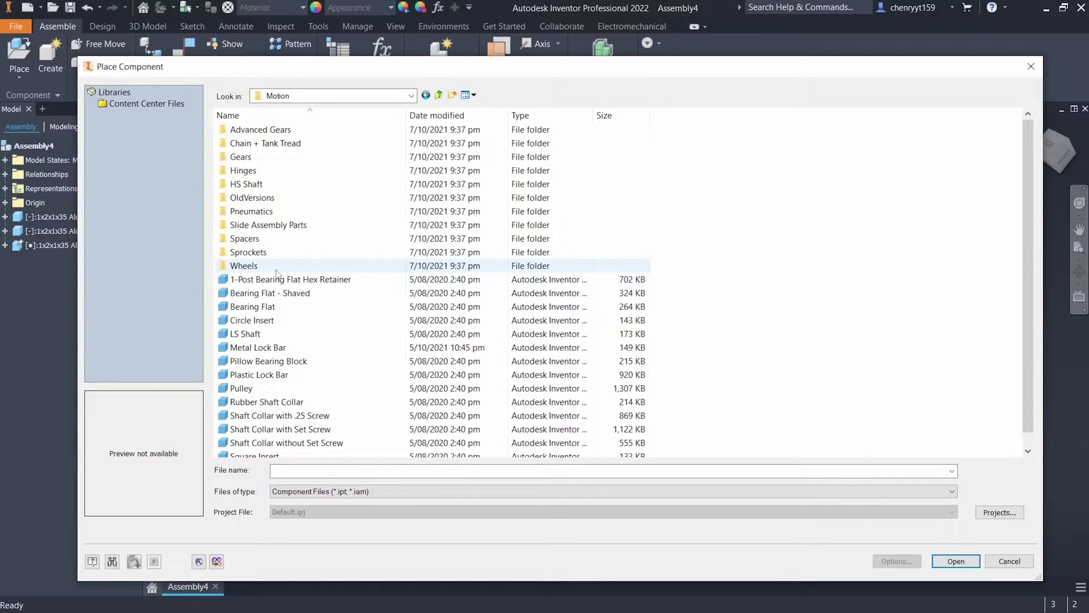
{"action": "double_click", "coordinate": [256, 264]}
{"action": "double_click", "coordinate": [238, 144]}
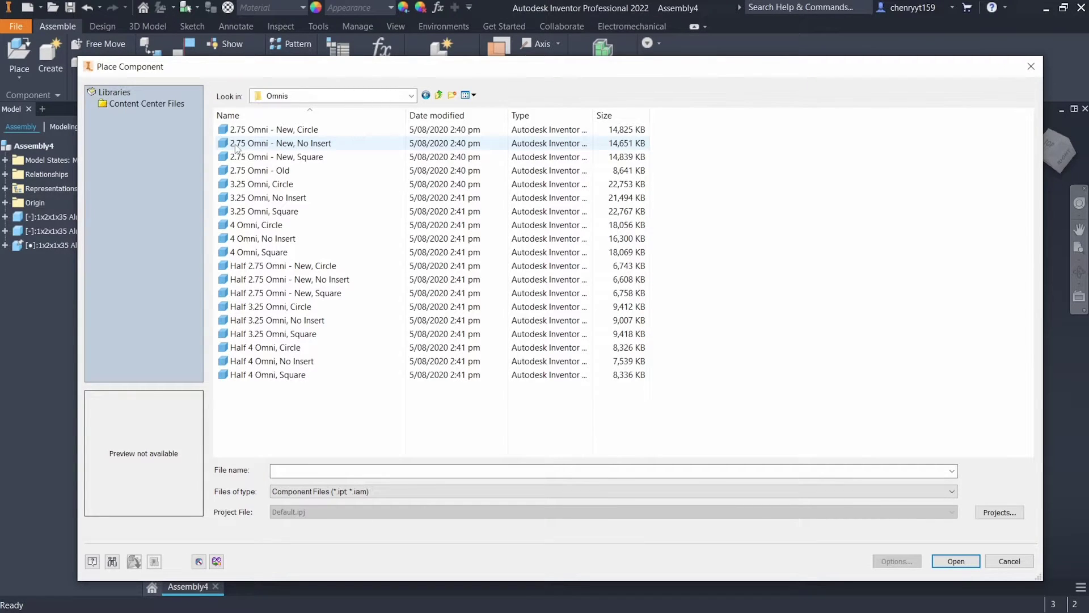
{"action": "left_click", "coordinate": [406, 211]}
{"action": "left_click", "coordinate": [959, 561]}
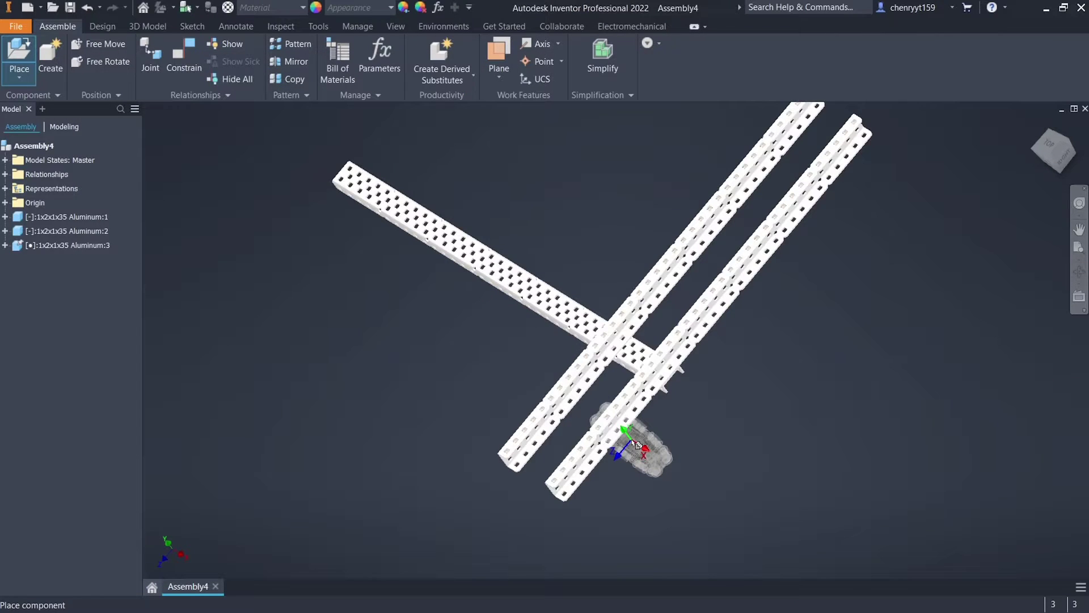
- Rotate the wheel 90° about Y and place two copies near the rails' lower and upper ends
{"action": "scroll", "coordinate": [608, 437], "scroll_direction": "down", "scroll_amount": 3}
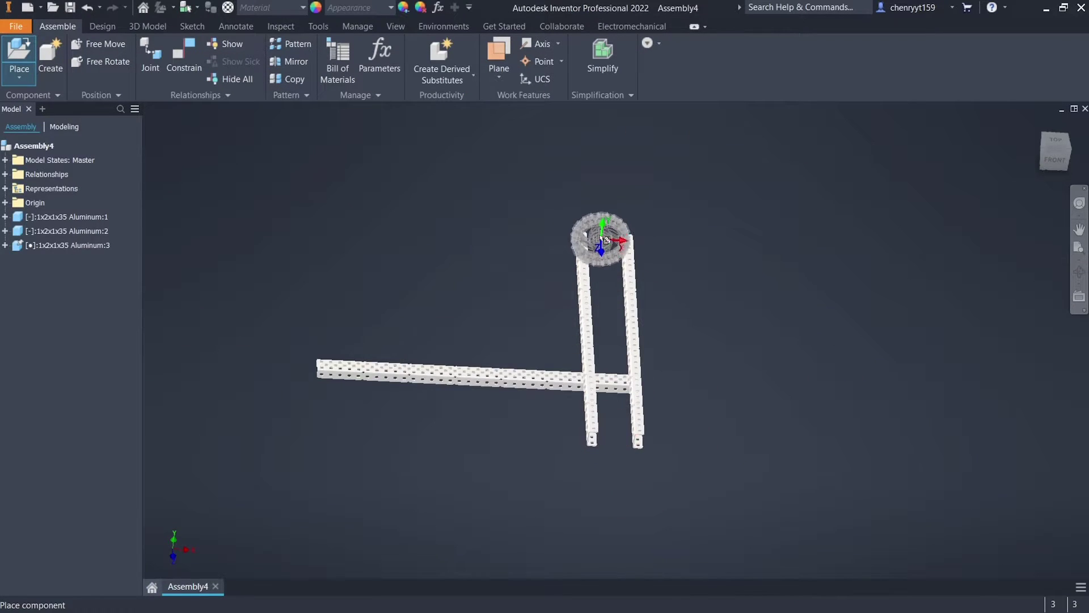
{"action": "right_click", "coordinate": [703, 371]}
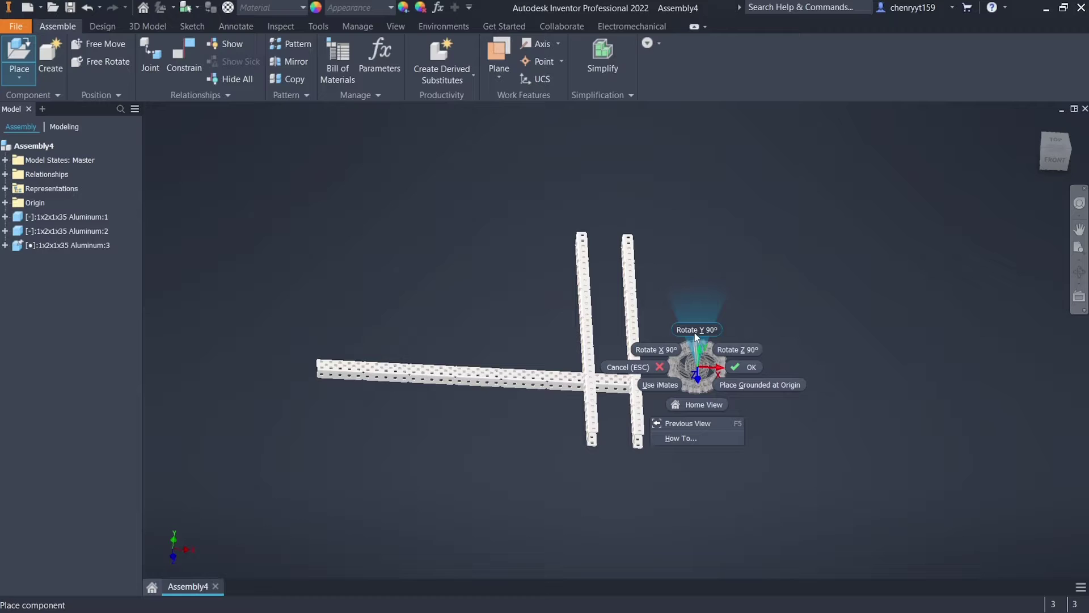
{"action": "left_click", "coordinate": [697, 331]}
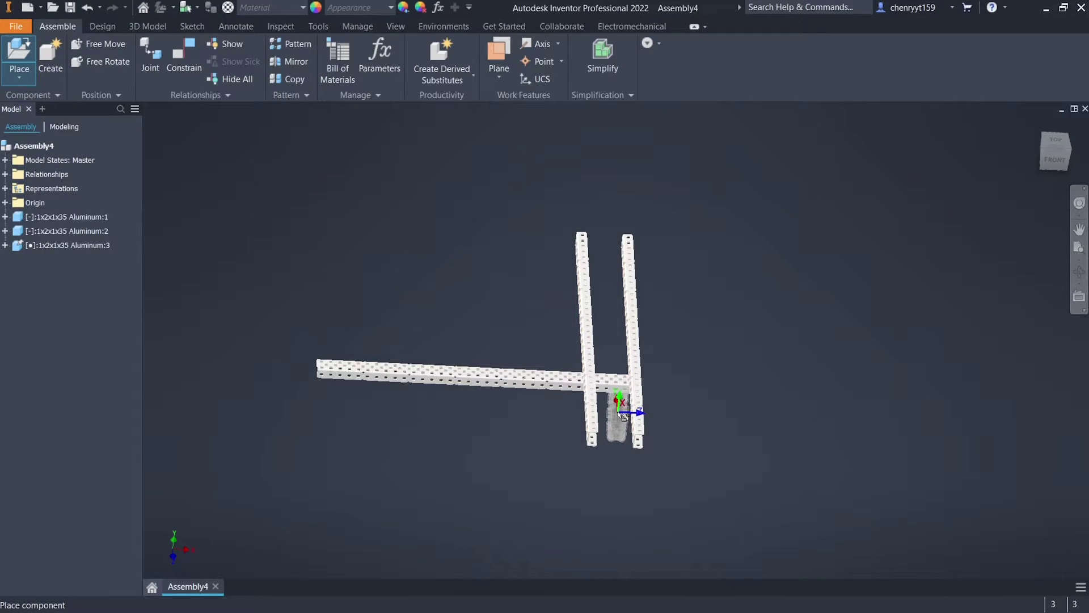
{"action": "scroll", "coordinate": [624, 417], "scroll_direction": "up", "scroll_amount": 3}
{"action": "scroll", "coordinate": [621, 409], "scroll_direction": "down", "scroll_amount": 4}
{"action": "left_click", "coordinate": [622, 416]}
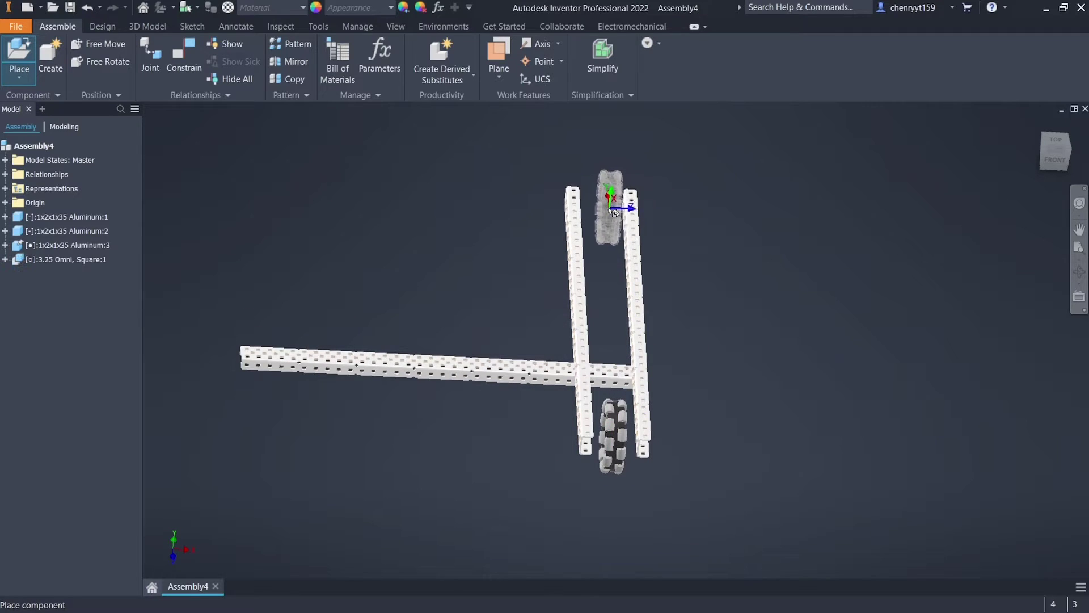
{"action": "left_click", "coordinate": [612, 211]}
{"action": "key", "text": "Escape"}
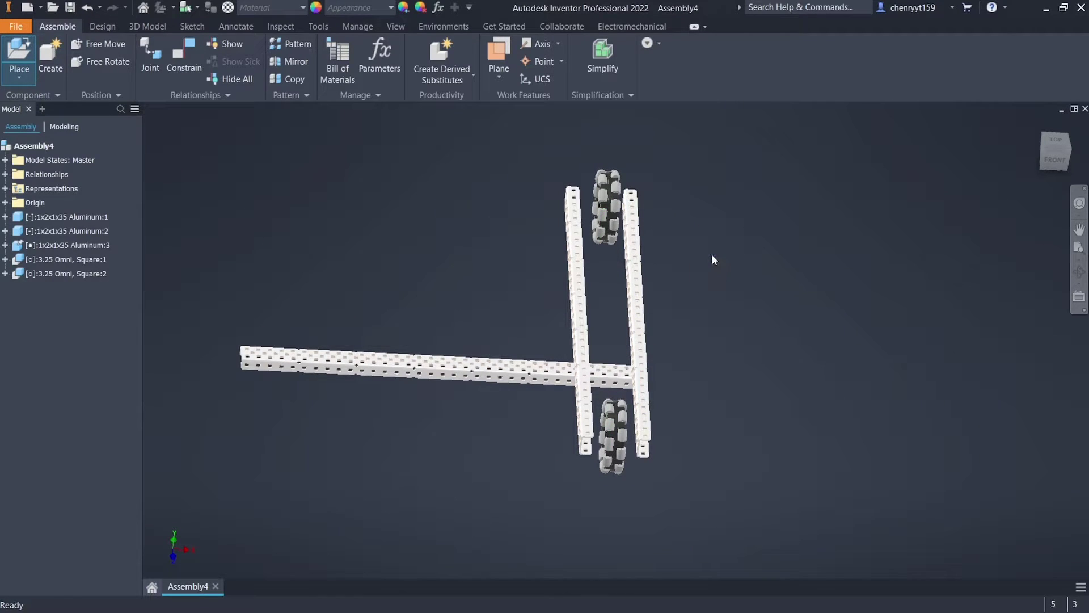
- In the Right view, drag the two omni wheels to opposite ends of the rails
{"action": "middle_click_drag", "start_coordinate": [563, 360], "coordinate": [474, 339], "text": "shift"}
{"action": "left_click", "coordinate": [1053, 153]}
{"action": "scroll", "coordinate": [574, 412], "scroll_direction": "down", "scroll_amount": 5}
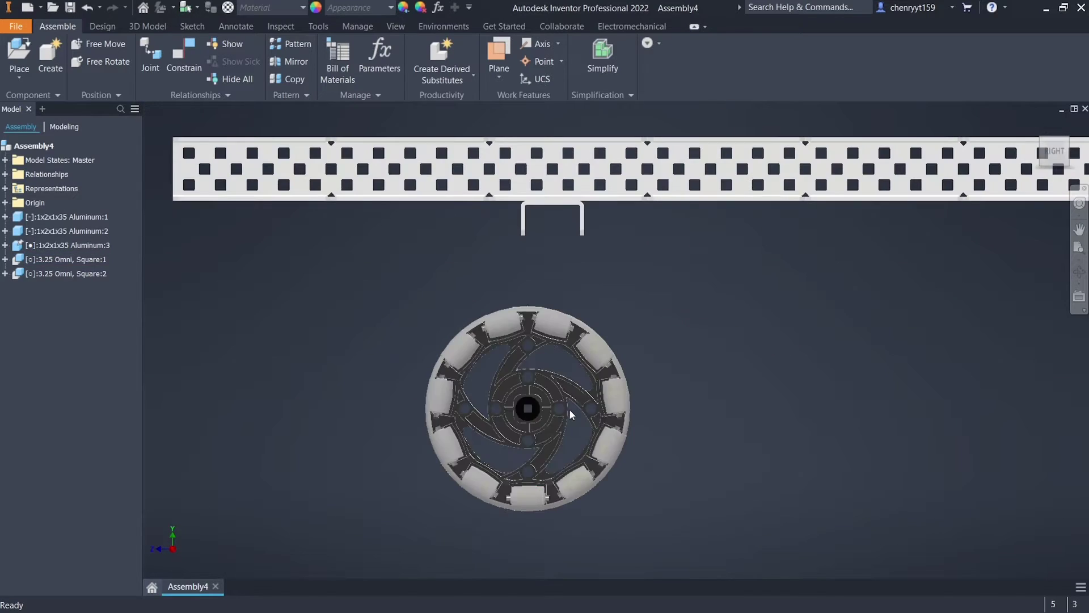
{"action": "middle_click_drag", "start_coordinate": [390, 390], "coordinate": [420, 497]}
{"action": "left_click_drag", "start_coordinate": [477, 502], "coordinate": [267, 257]}
{"action": "scroll", "coordinate": [442, 451], "scroll_direction": "up", "scroll_amount": 3}
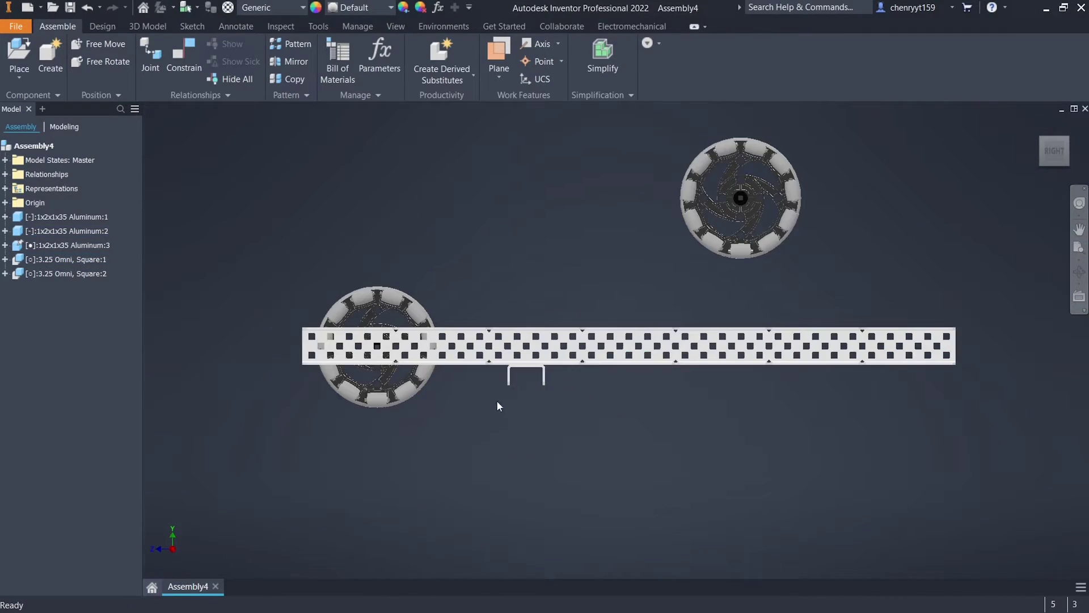
{"action": "left_click_drag", "start_coordinate": [767, 222], "coordinate": [905, 364]}
{"action": "left_click", "coordinate": [695, 445]}
- In the Front view, shift the first omni wheel right so it sits between the channels
{"action": "left_click_drag", "start_coordinate": [1042, 155], "coordinate": [1009, 168]}
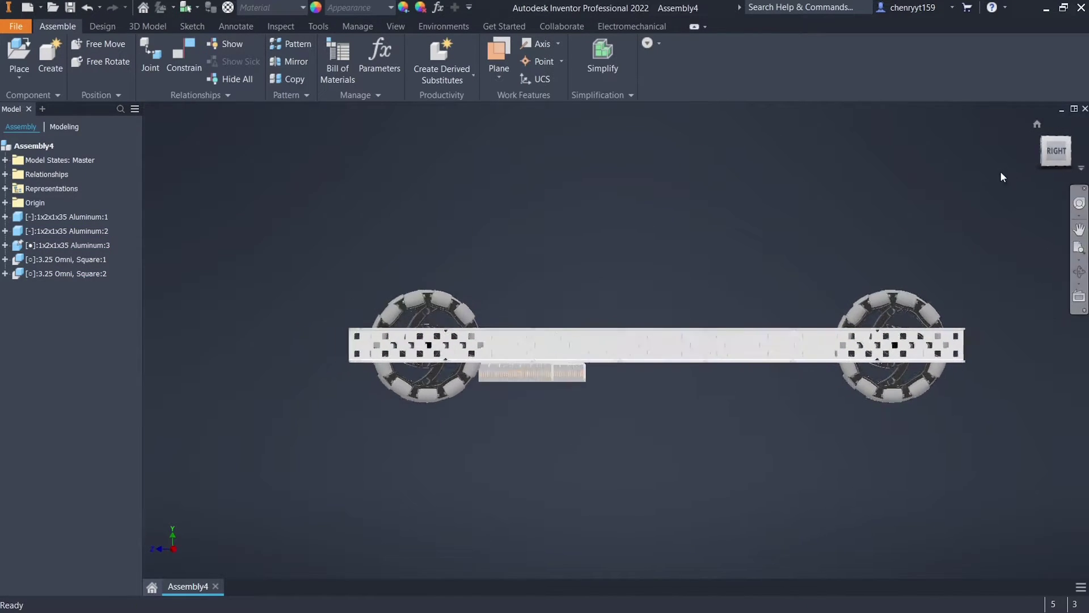
{"action": "scroll", "coordinate": [773, 332], "scroll_direction": "down", "scroll_amount": 5}
{"action": "left_click_drag", "start_coordinate": [681, 351], "coordinate": [732, 358]}
{"action": "left_click", "coordinate": [689, 351]}
{"action": "scroll", "coordinate": [680, 348], "scroll_direction": "up", "scroll_amount": 5}
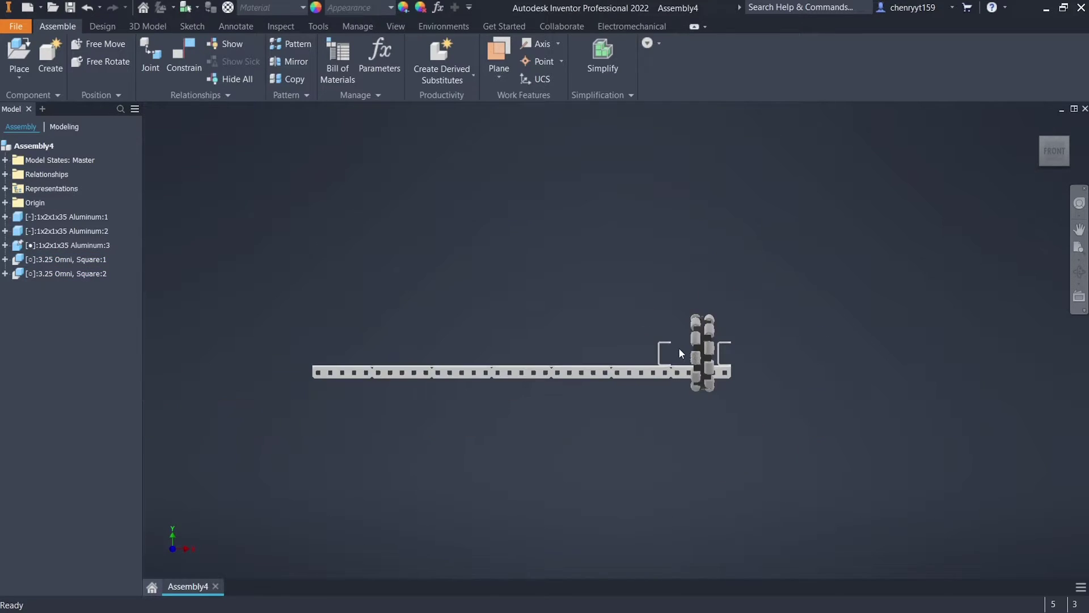
{"action": "middle_click_drag", "start_coordinate": [703, 363], "coordinate": [670, 420], "text": "shift"}
{"action": "middle_click_drag", "start_coordinate": [785, 416], "coordinate": [771, 475], "text": "shift"}
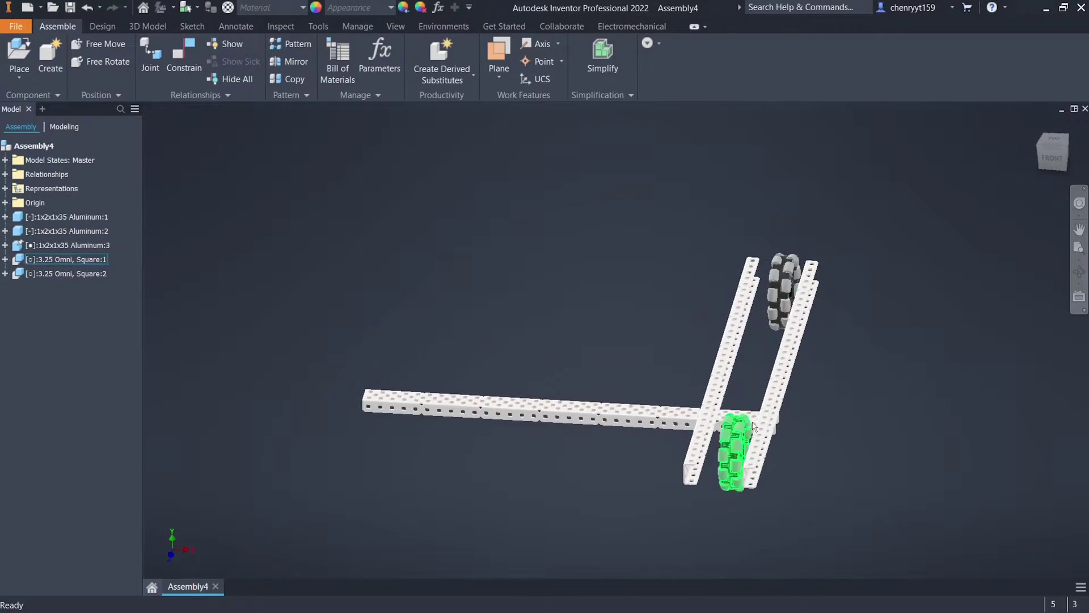
{"action": "scroll", "coordinate": [772, 475], "scroll_direction": "down", "scroll_amount": 5}
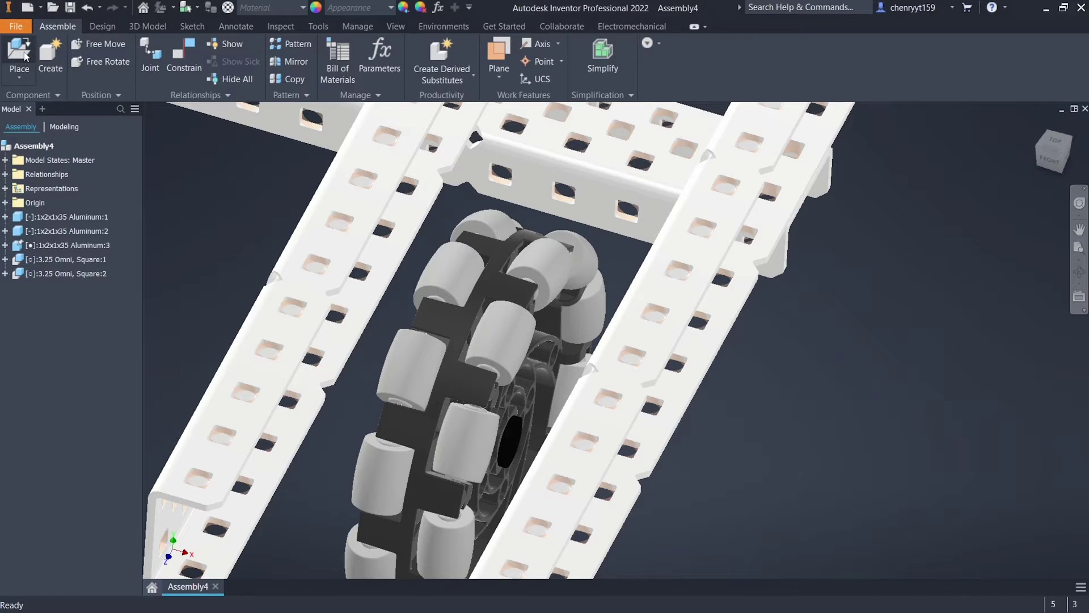
{"action": "left_click", "coordinate": [19, 51]}
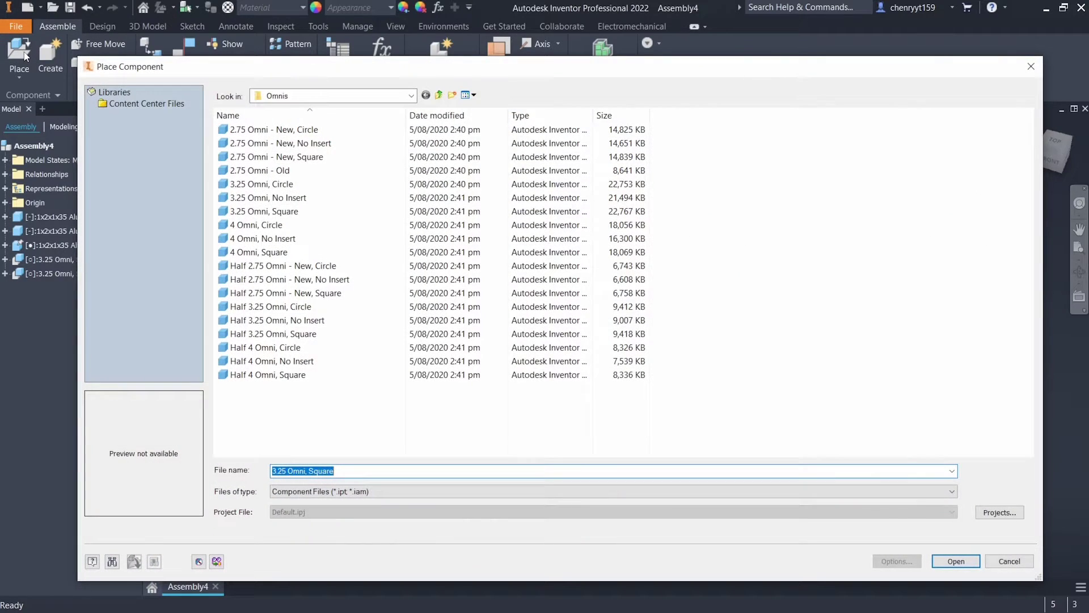
- Load Spacer (Nylon), .375 OD from Motion > Spacers and place a 0.5 in one left of the frame
{"action": "left_click", "coordinate": [440, 95]}
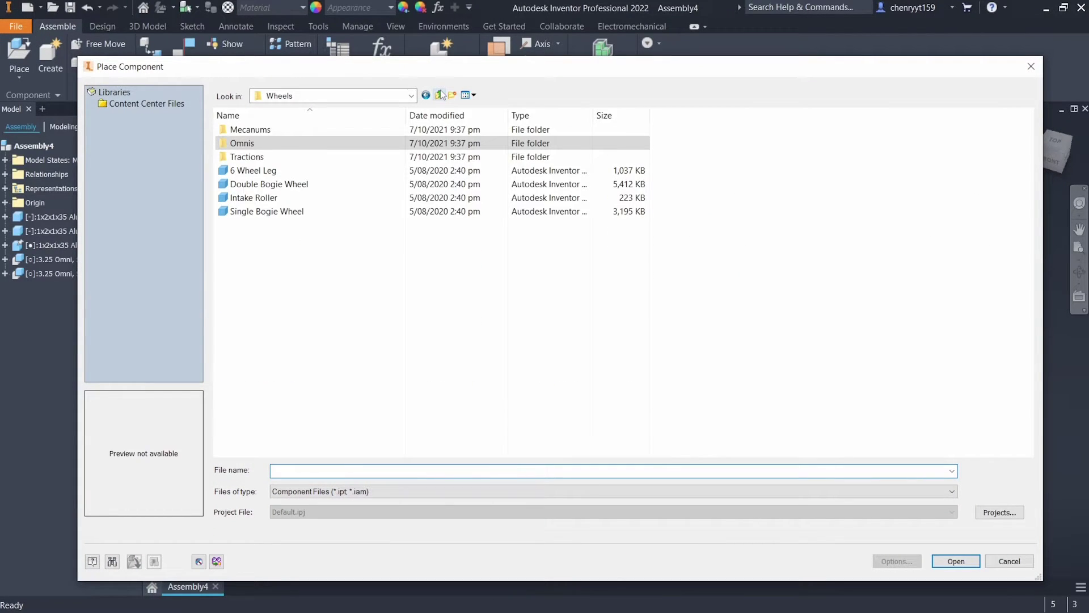
{"action": "left_click", "coordinate": [440, 95]}
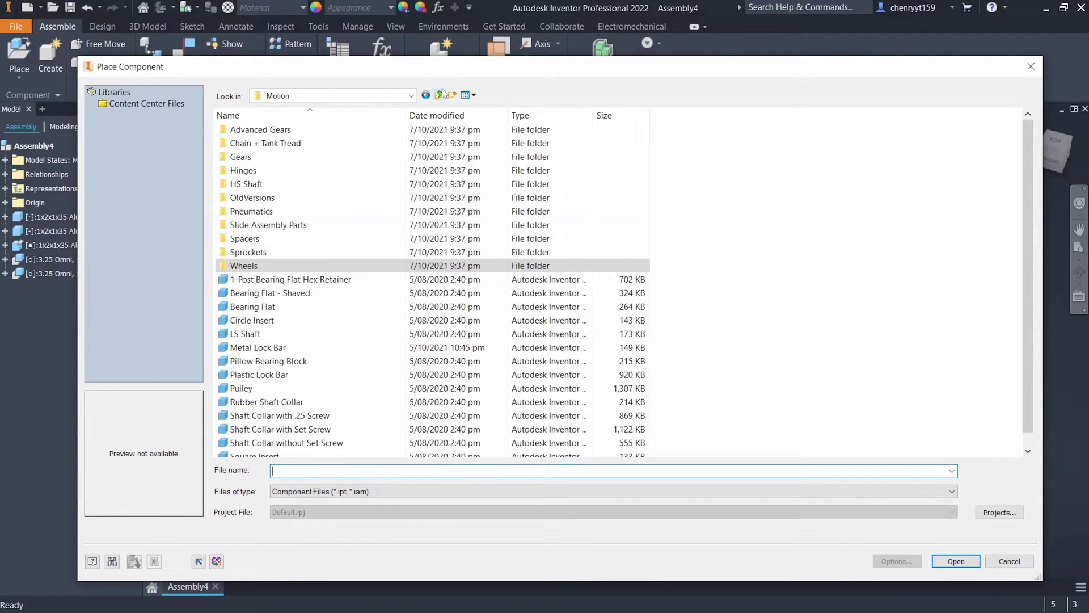
{"action": "double_click", "coordinate": [306, 238]}
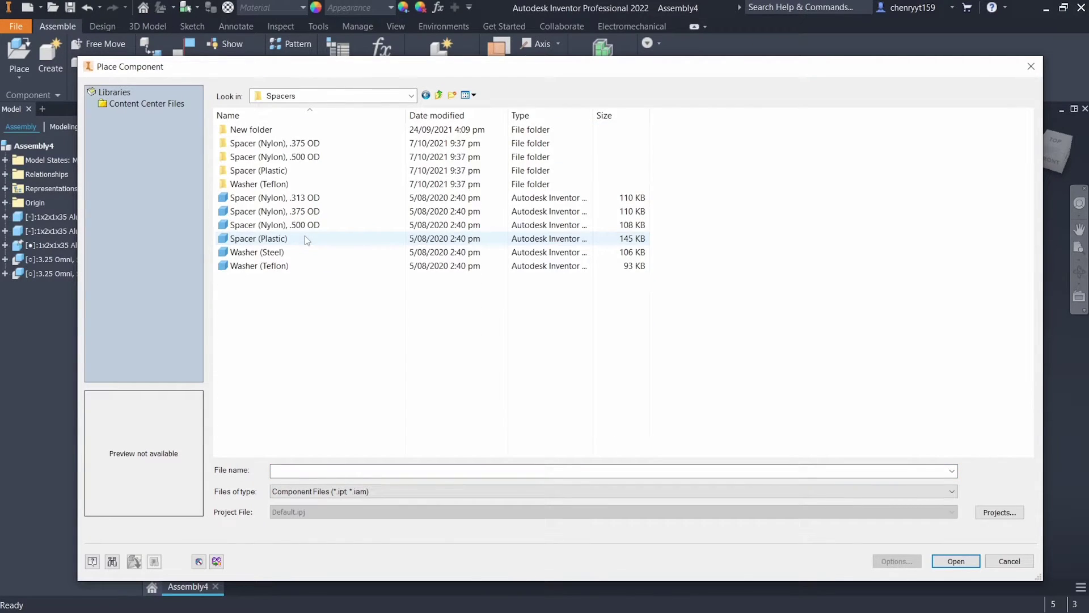
{"action": "left_click", "coordinate": [308, 214]}
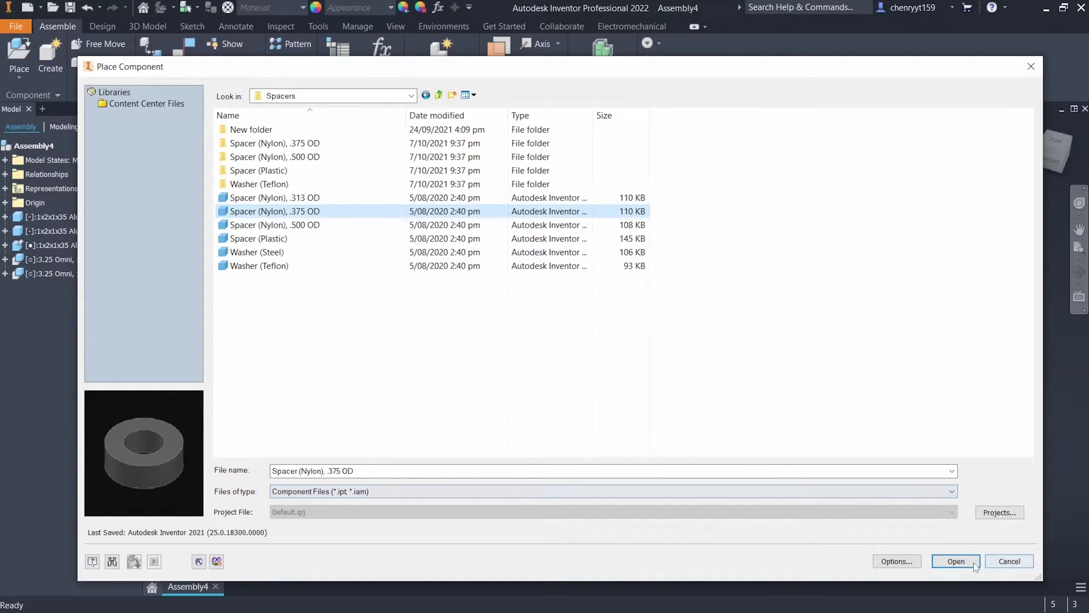
{"action": "left_click", "coordinate": [956, 561]}
{"action": "middle_click_drag", "start_coordinate": [422, 375], "coordinate": [635, 384]}
{"action": "middle_click_drag", "start_coordinate": [377, 339], "coordinate": [443, 341]}
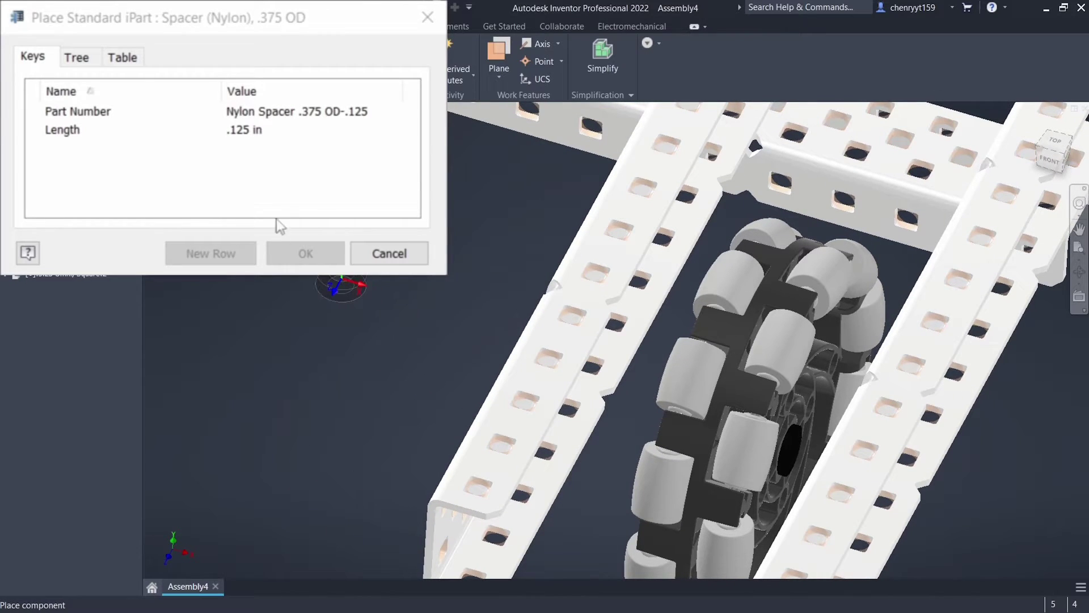
{"action": "left_click", "coordinate": [261, 132]}
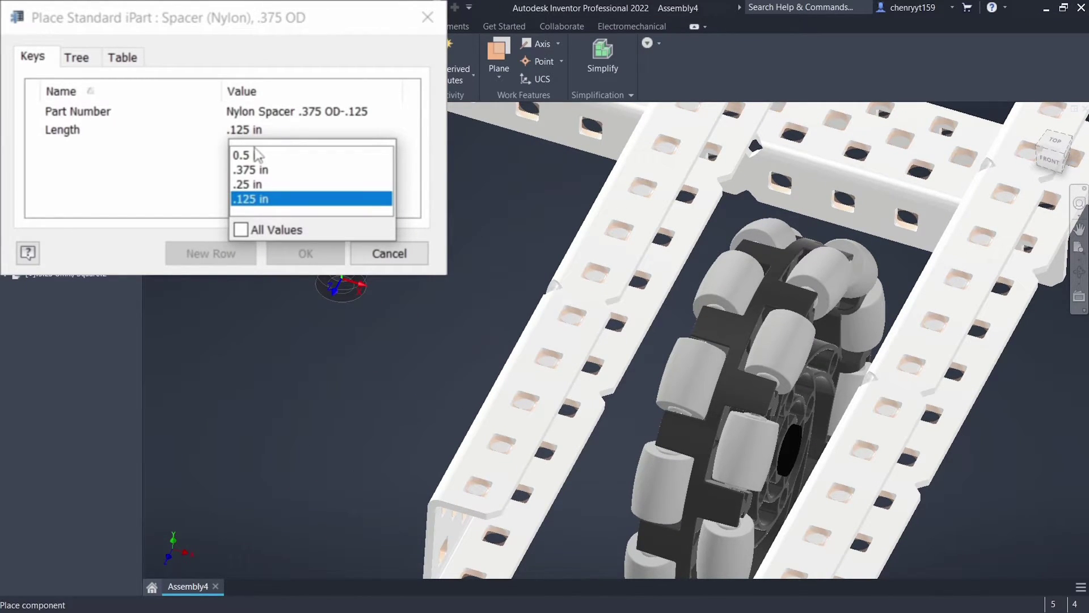
{"action": "left_click", "coordinate": [254, 154]}
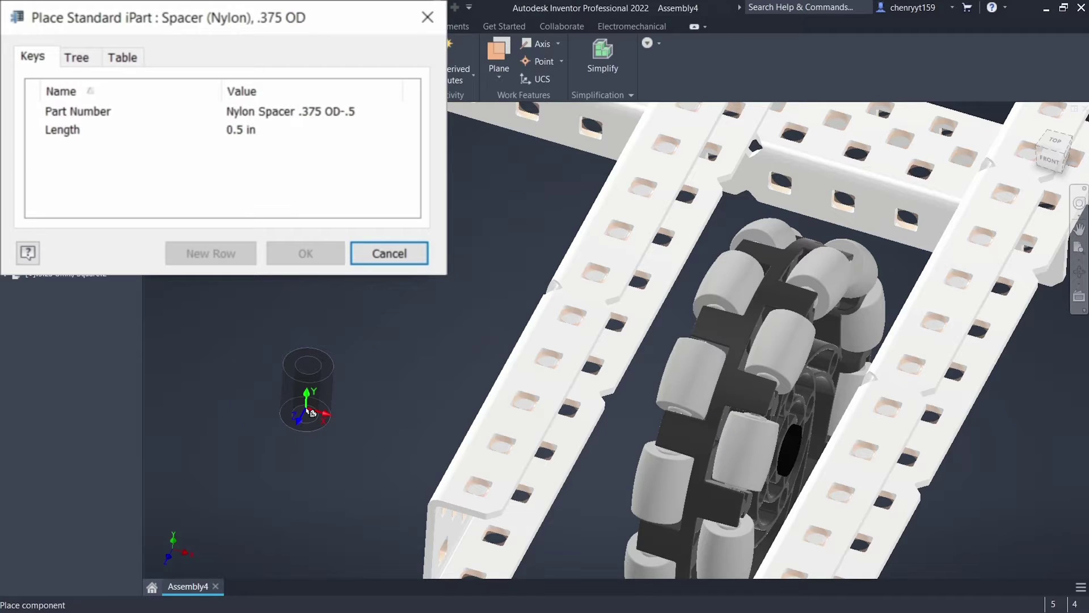
{"action": "left_click", "coordinate": [264, 407]}
- Place .375, .25 and .125 in spacers in a row beside the first
{"action": "left_click", "coordinate": [252, 135]}
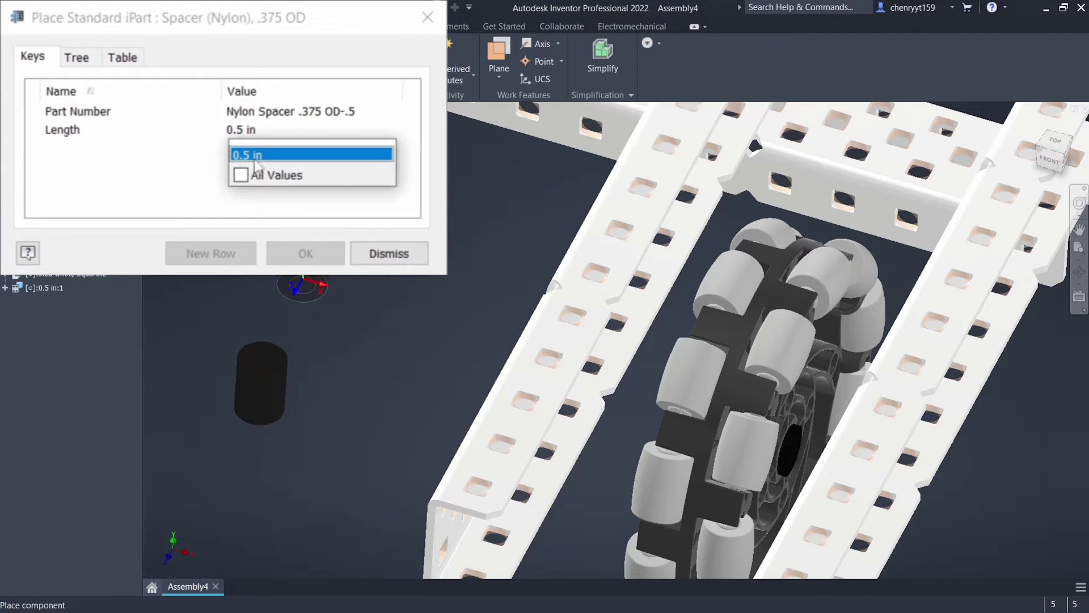
{"action": "left_click", "coordinate": [251, 170]}
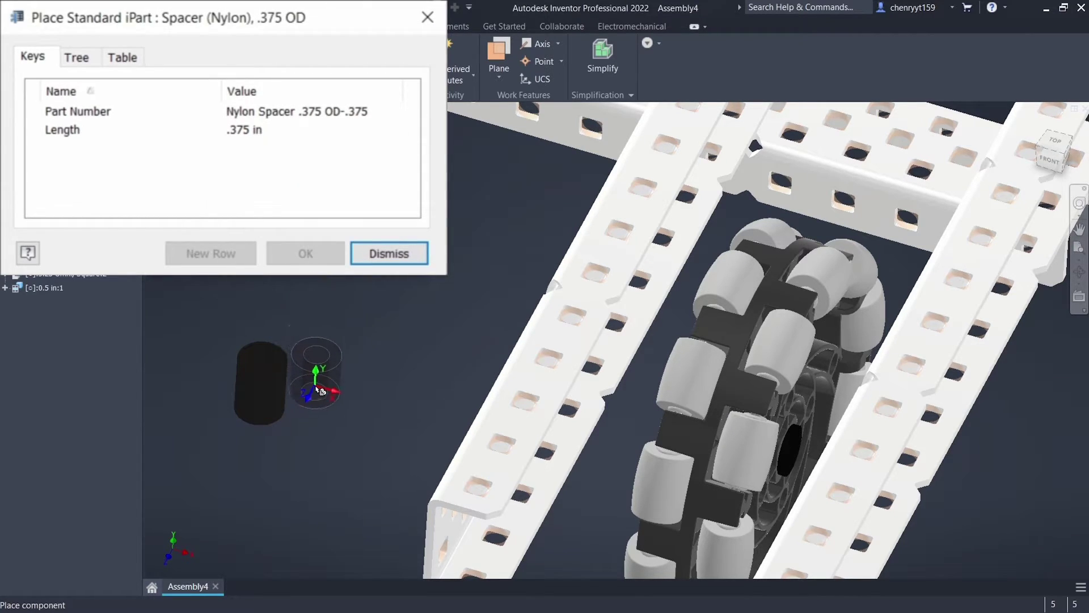
{"action": "left_click", "coordinate": [316, 394]}
{"action": "left_click", "coordinate": [265, 132]}
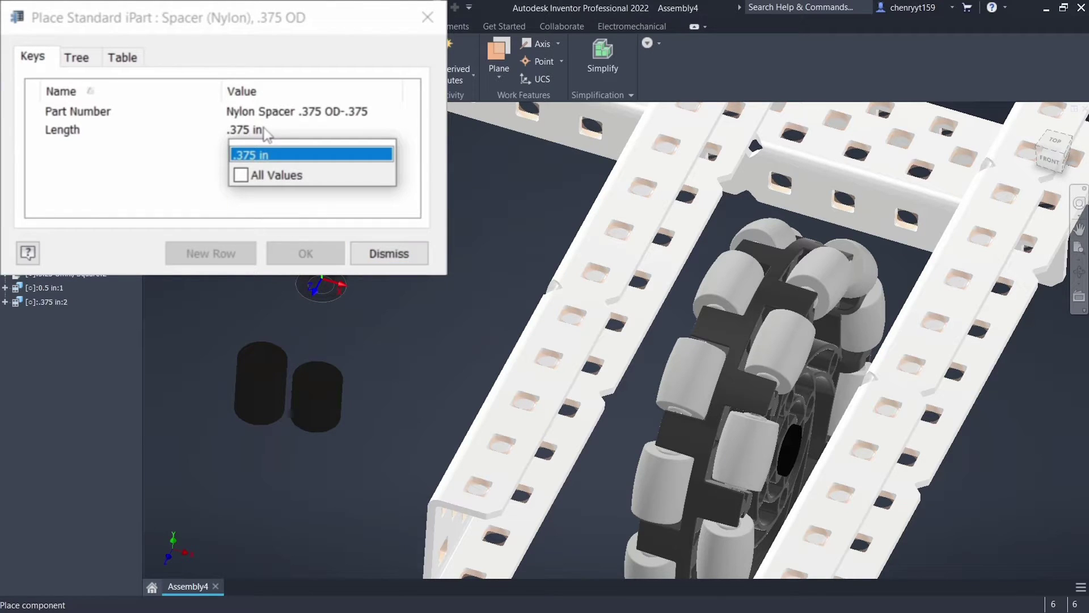
{"action": "left_click", "coordinate": [261, 176]}
{"action": "left_click", "coordinate": [255, 183]}
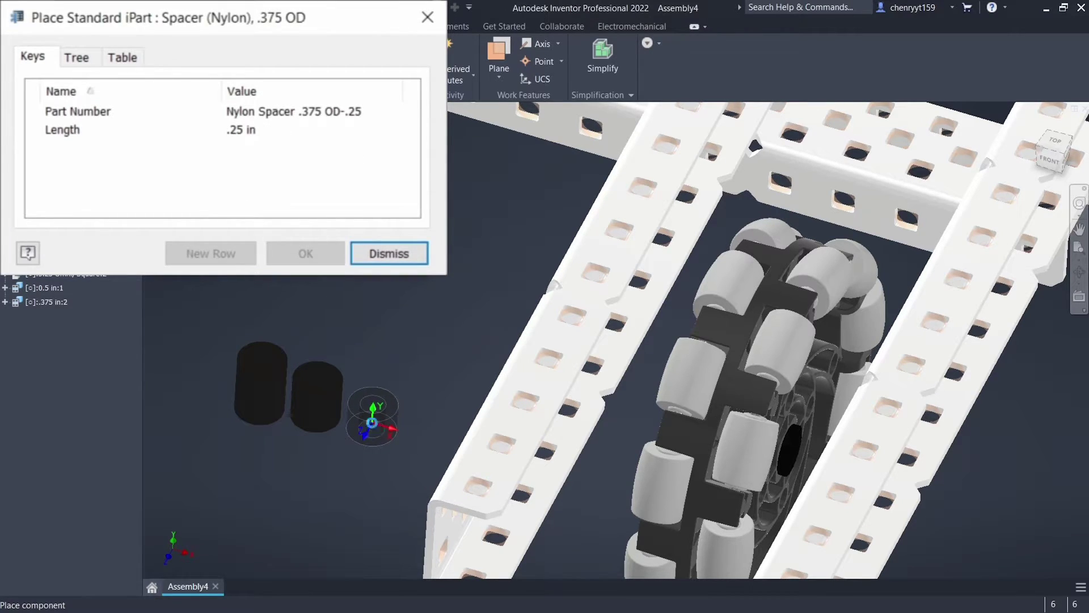
{"action": "left_click", "coordinate": [373, 416]}
{"action": "left_click", "coordinate": [254, 135]}
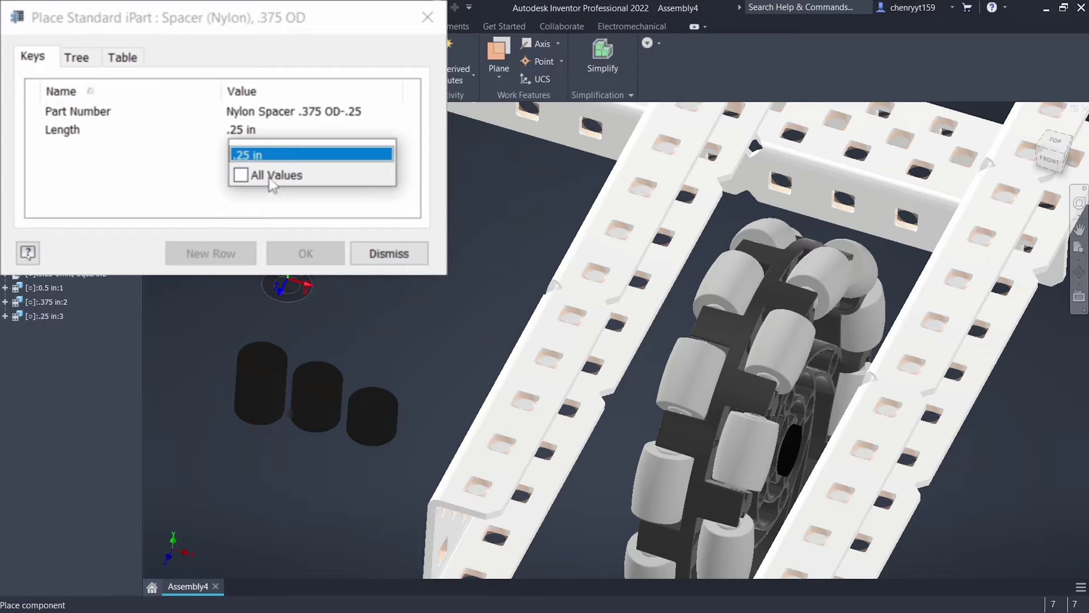
{"action": "left_click", "coordinate": [265, 174]}
{"action": "left_click", "coordinate": [273, 199]}
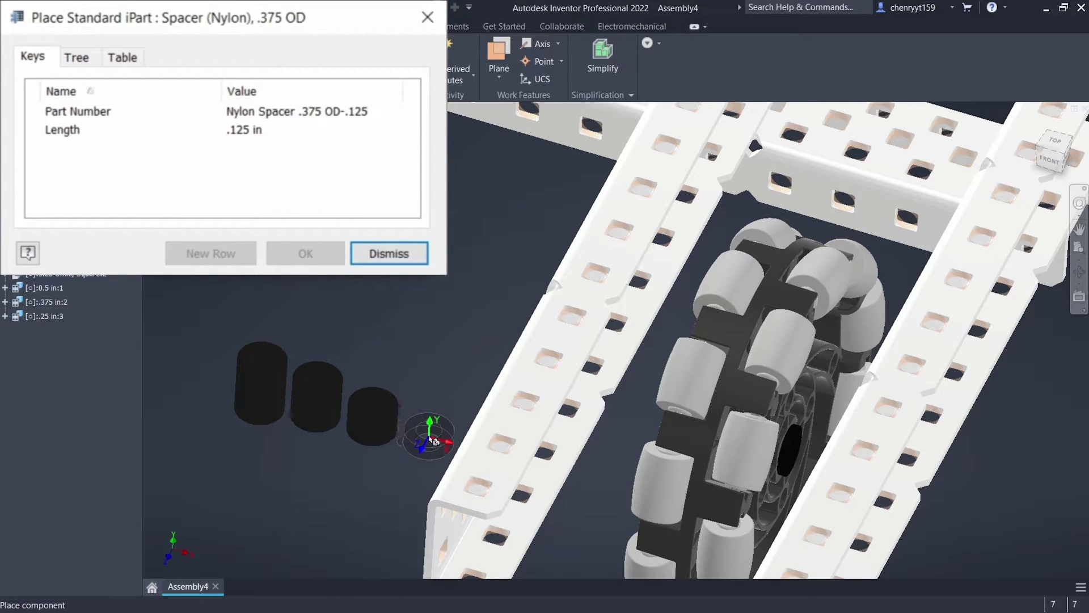
{"action": "left_click", "coordinate": [434, 437]}
- Box-select the four placed spacers and delete them
{"action": "key", "text": "Escape"}
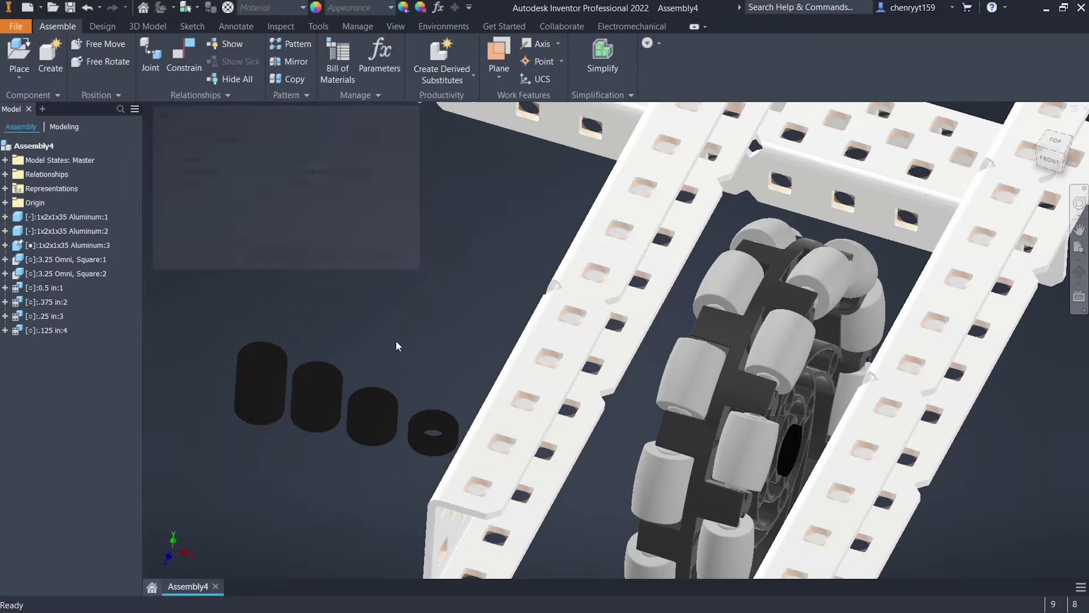
{"action": "left_click", "coordinate": [254, 363]}
{"action": "left_click", "coordinate": [331, 388]}
{"action": "left_click", "coordinate": [375, 409], "text": "ctrl"}
{"action": "left_click", "coordinate": [420, 427], "text": "ctrl"}
{"action": "left_click", "coordinate": [282, 389], "text": "ctrl"}
{"action": "left_click", "coordinate": [379, 290]}
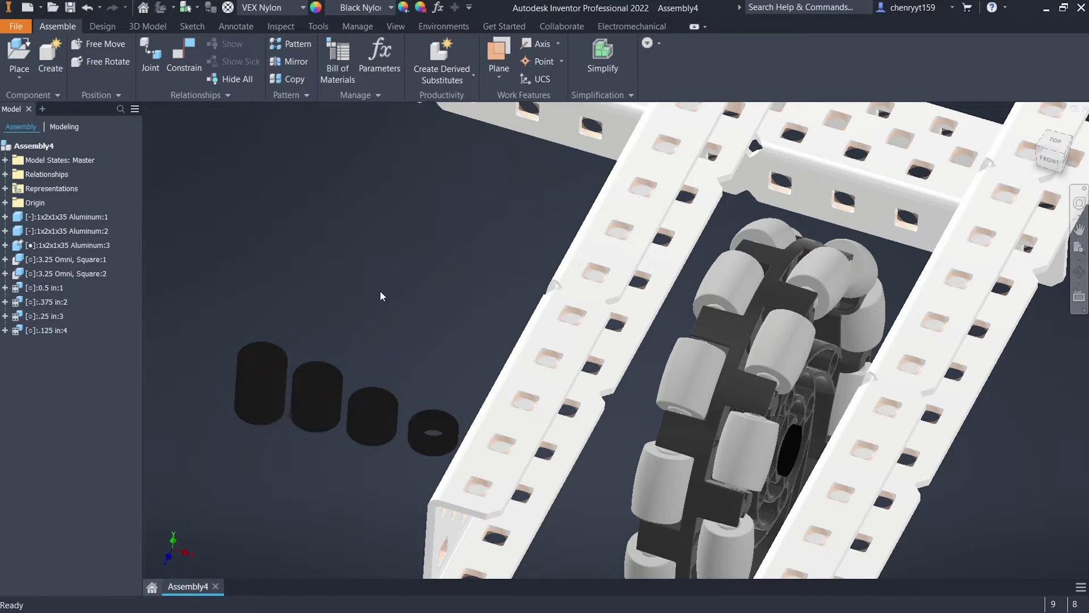
{"action": "left_click_drag", "start_coordinate": [192, 281], "coordinate": [499, 462]}
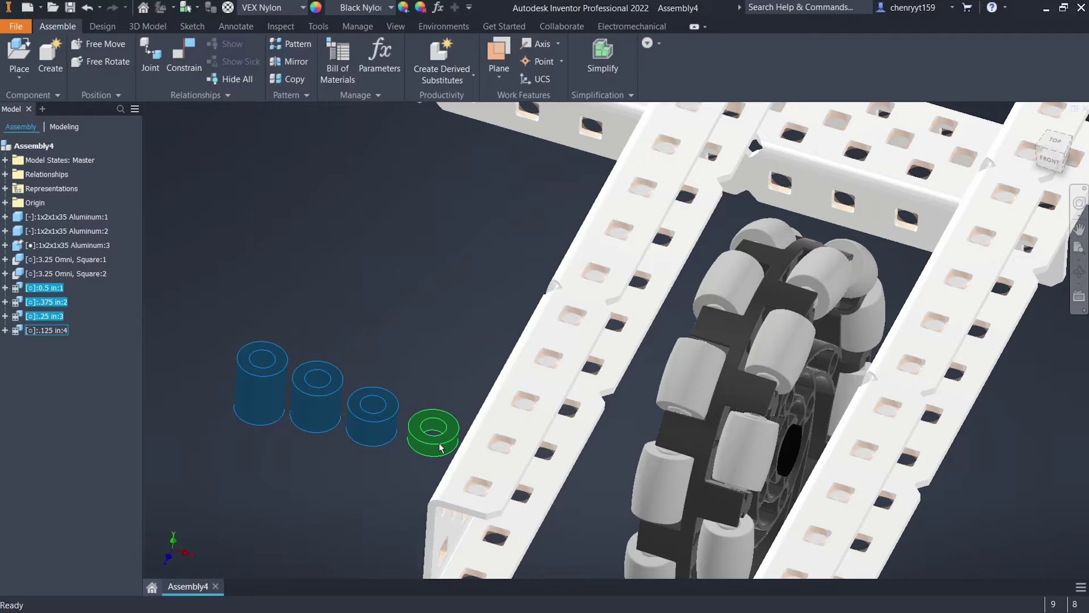
{"action": "key", "text": "Delete"}
- Place a 0.04 in Washer (Teflon) in the assembly
{"action": "left_click", "coordinate": [19, 52]}
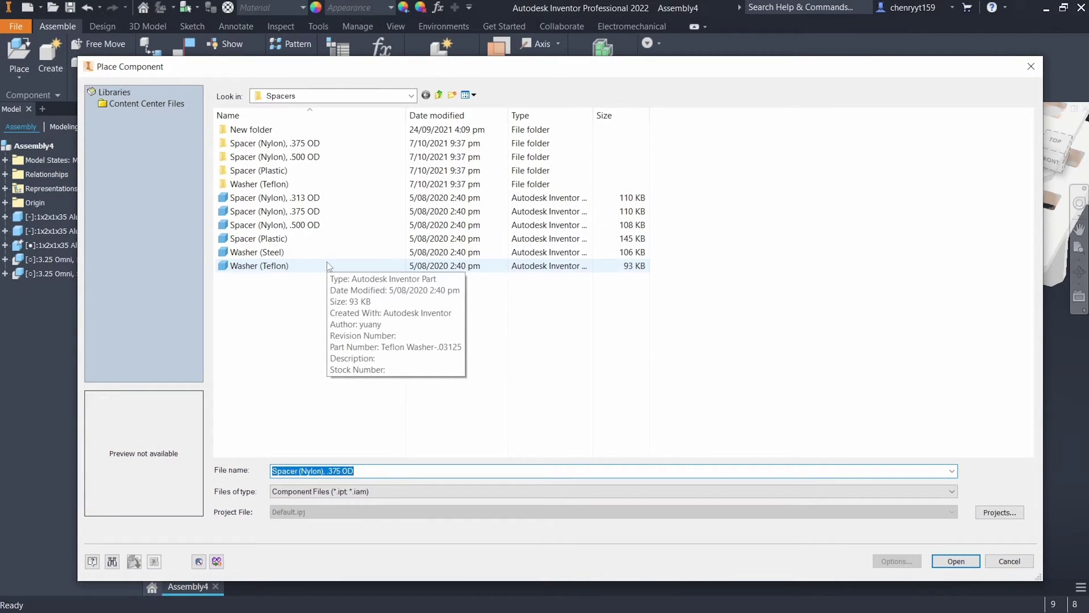
{"action": "left_click", "coordinate": [326, 262]}
{"action": "left_click", "coordinate": [961, 563]}
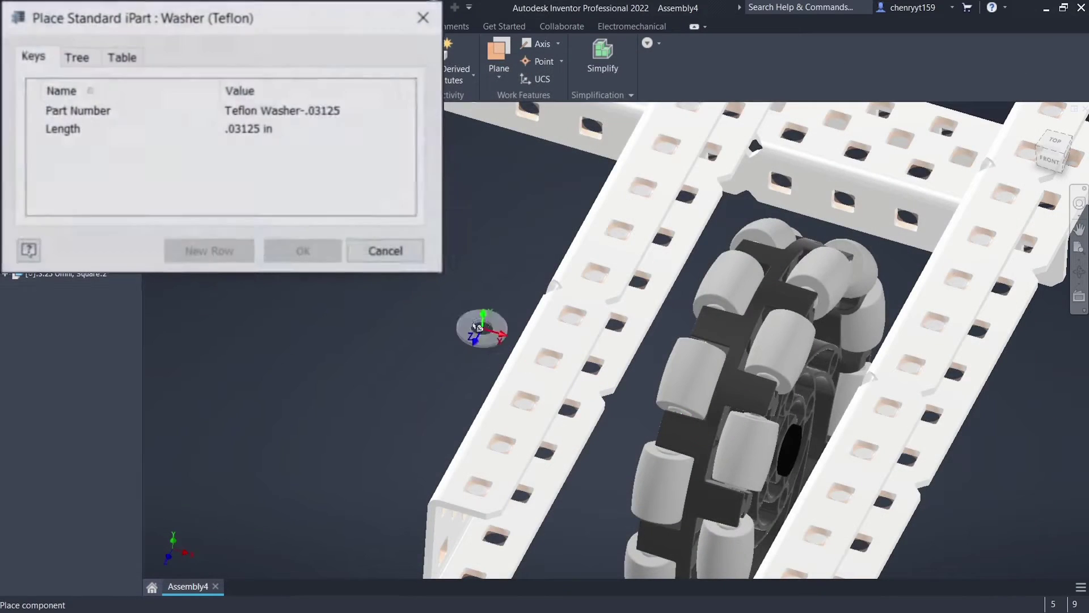
{"action": "left_click", "coordinate": [253, 129]}
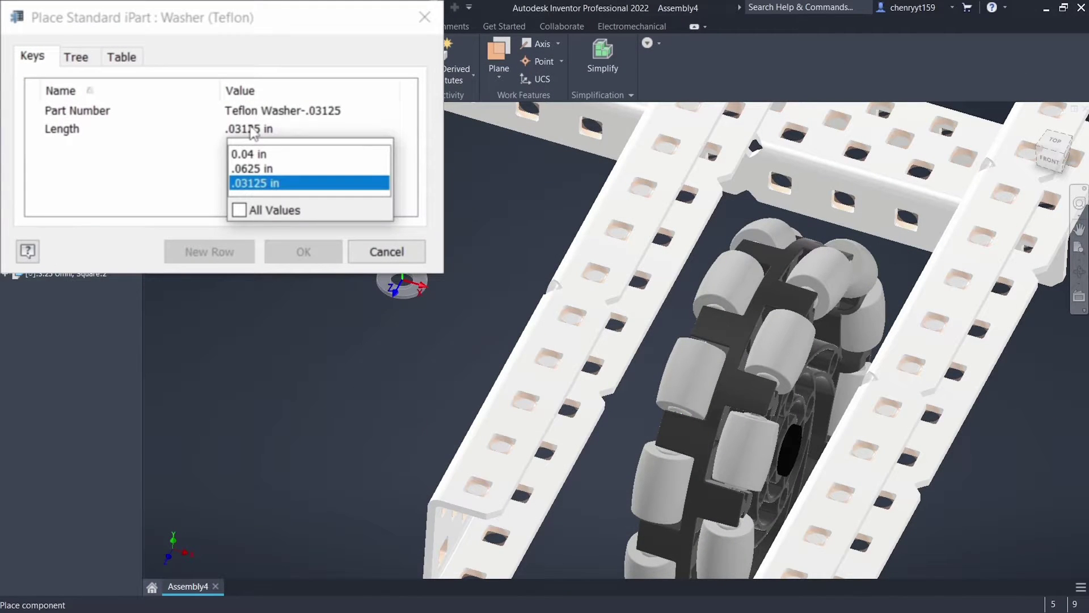
{"action": "left_click", "coordinate": [271, 156]}
{"action": "left_click", "coordinate": [296, 351]}
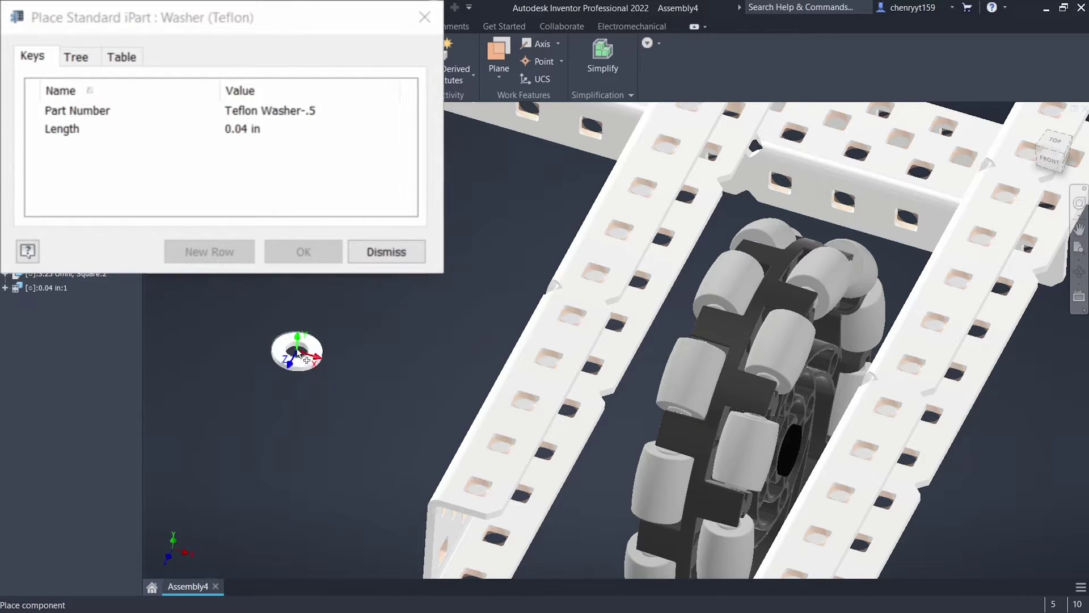
{"action": "left_click", "coordinate": [241, 132]}
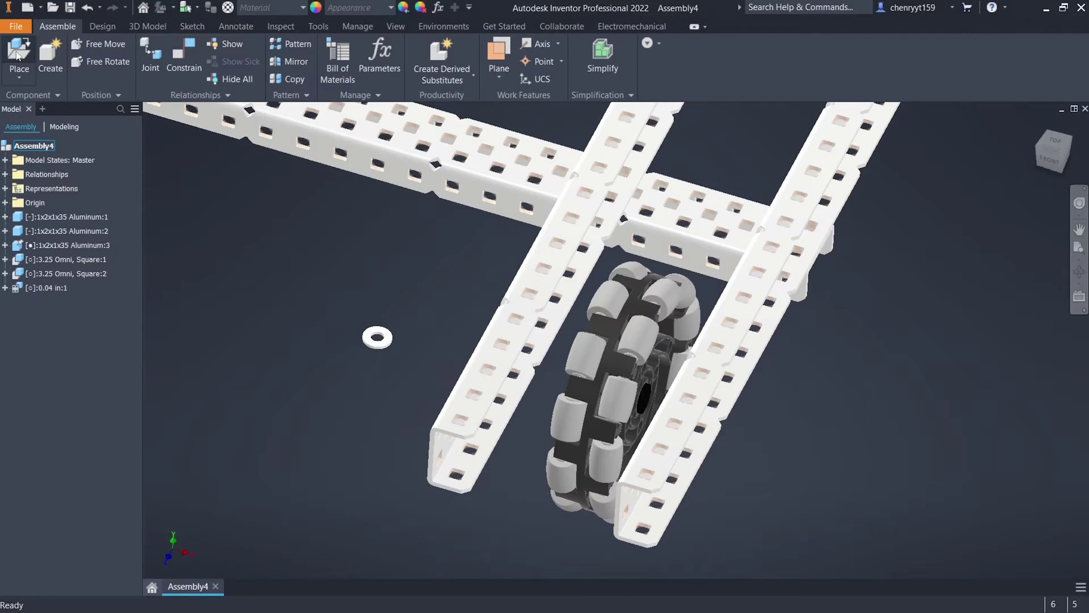
- Place a .25 in Spacer (Nylon), .375 OD left of the washer and begin an Insert constraint
{"action": "left_click", "coordinate": [19, 50]}
{"action": "type", "text": "aa"}
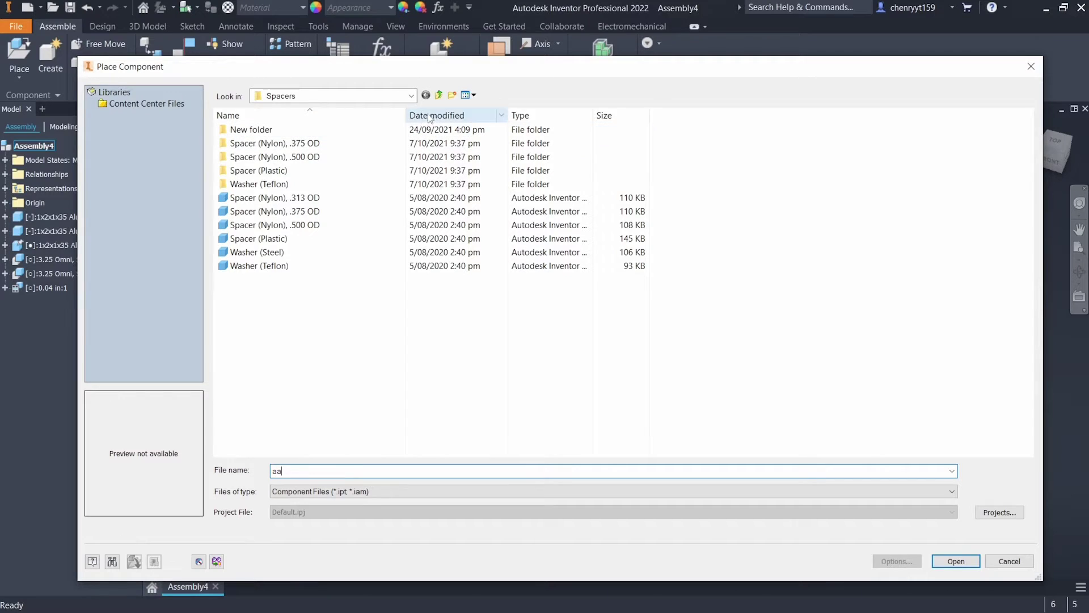
{"action": "left_click", "coordinate": [296, 211]}
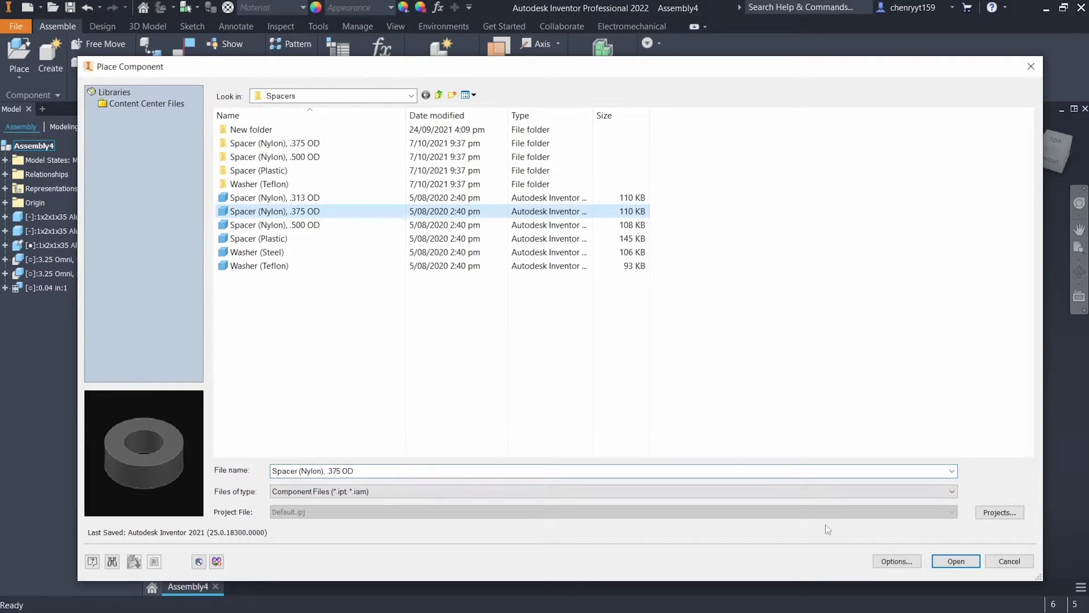
{"action": "left_click", "coordinate": [959, 561]}
{"action": "left_click", "coordinate": [241, 132]}
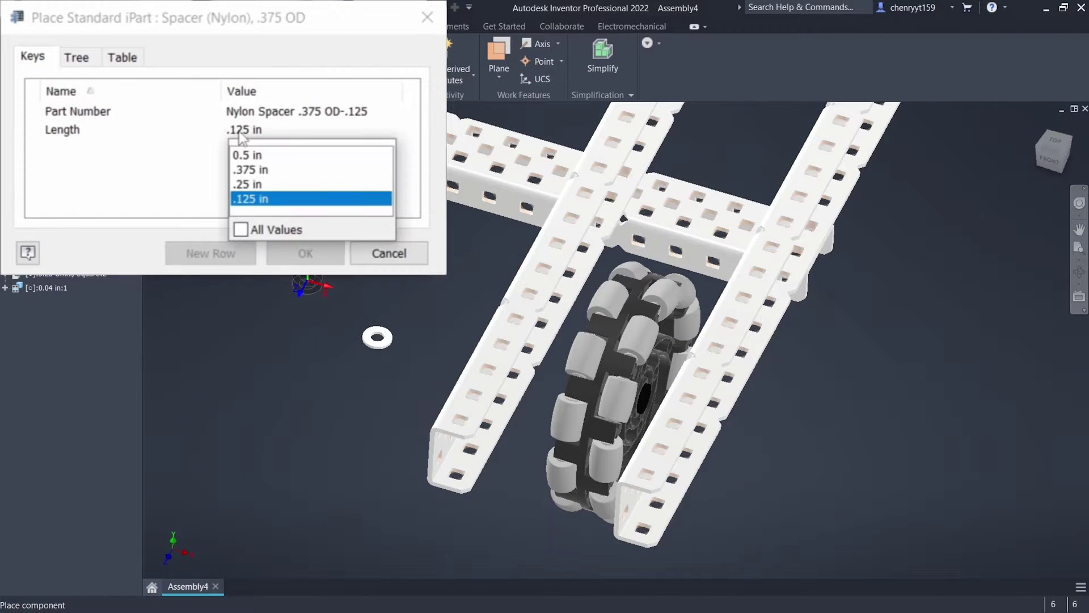
{"action": "left_click", "coordinate": [277, 185]}
{"action": "left_click", "coordinate": [334, 316]}
{"action": "key", "text": "Escape"}
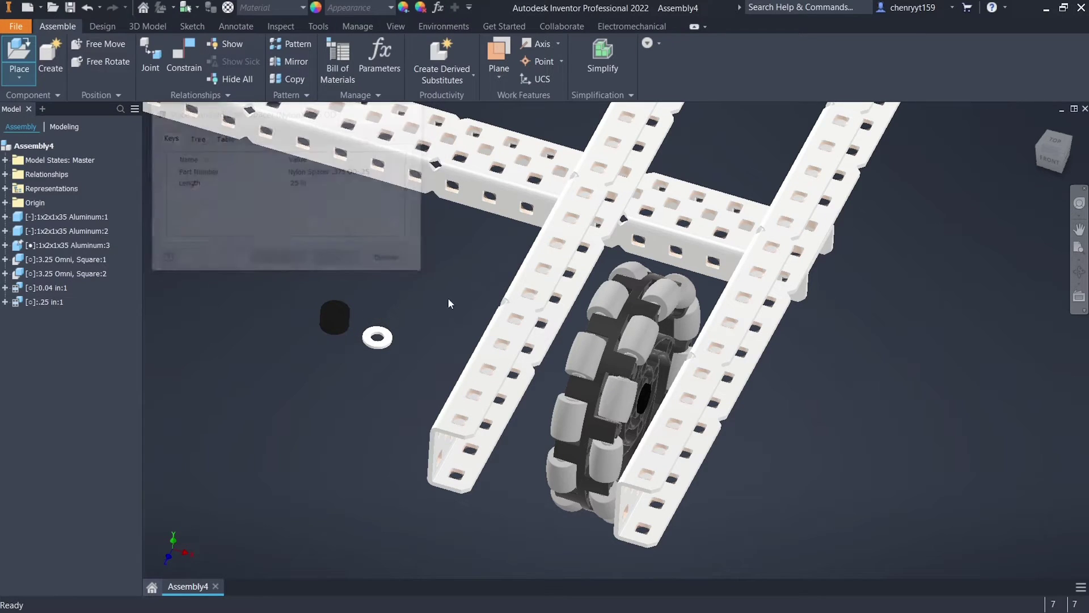
{"action": "key", "text": "c"}
{"action": "left_click", "coordinate": [844, 115]}
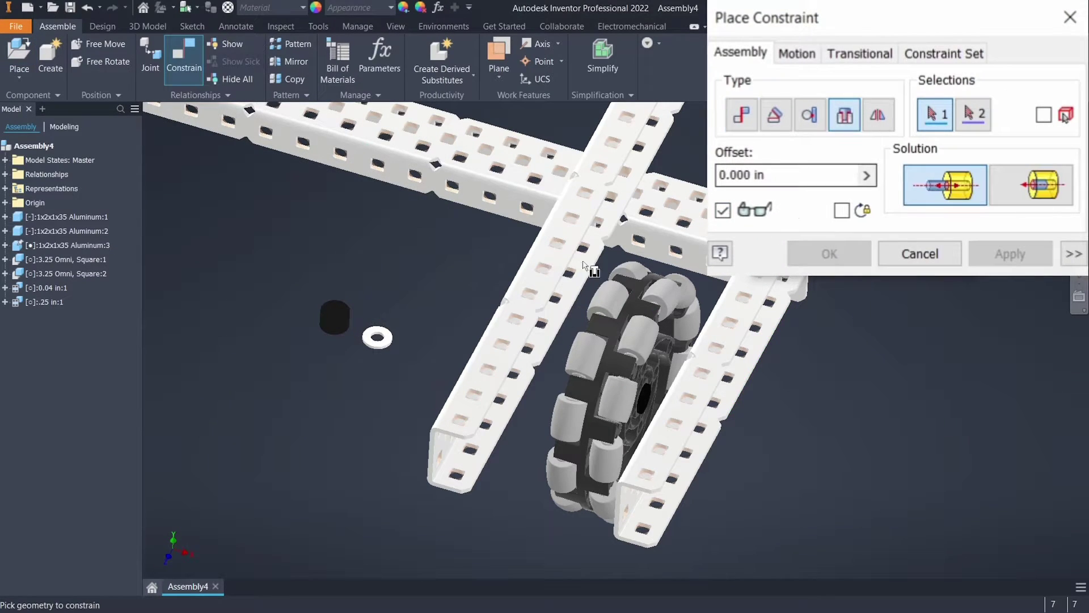
- Clear stray selections and reset the constraint to the Insert type
{"action": "left_click", "coordinate": [341, 307]}
{"action": "left_click", "coordinate": [919, 254]}
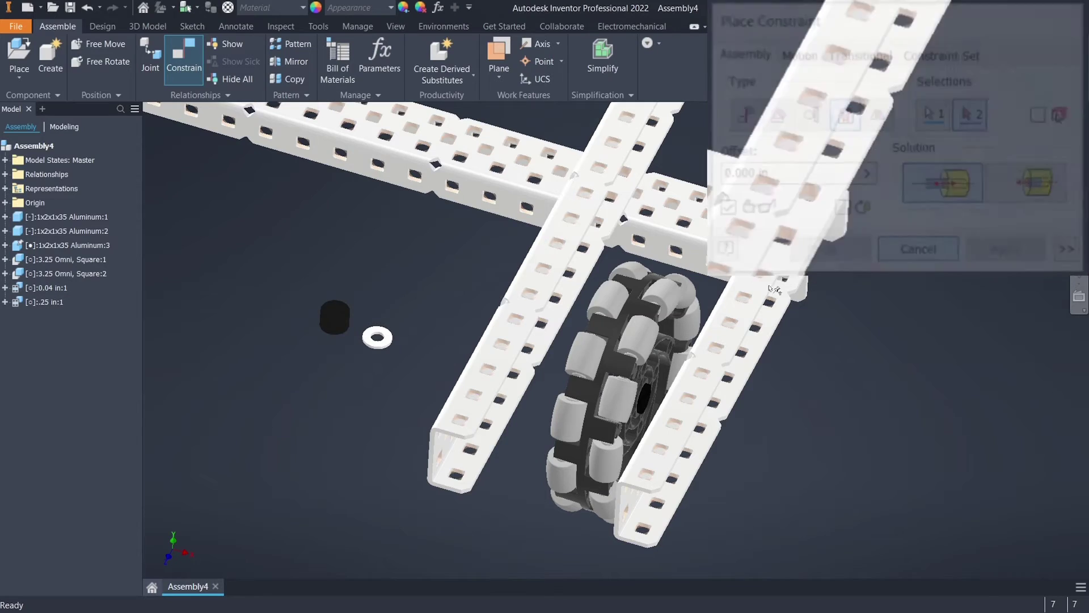
{"action": "scroll", "coordinate": [355, 287], "scroll_direction": "up", "scroll_amount": 8}
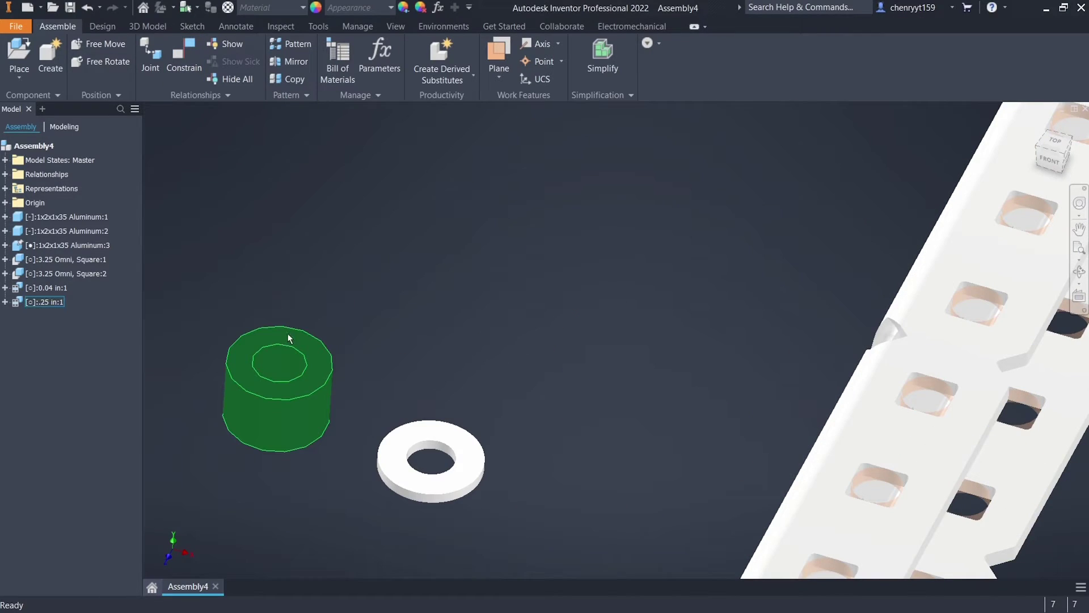
{"action": "left_click", "coordinate": [318, 339]}
{"action": "left_click", "coordinate": [432, 437]}
{"action": "left_click", "coordinate": [492, 352]}
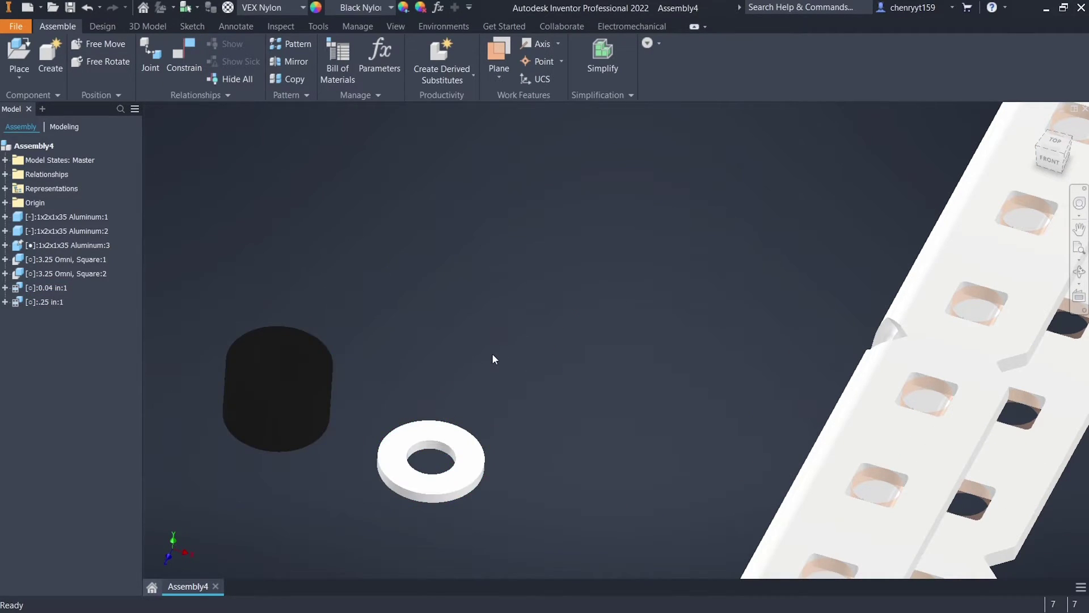
{"action": "scroll", "coordinate": [491, 353], "scroll_direction": "down", "scroll_amount": 5}
{"action": "left_click", "coordinate": [807, 474]}
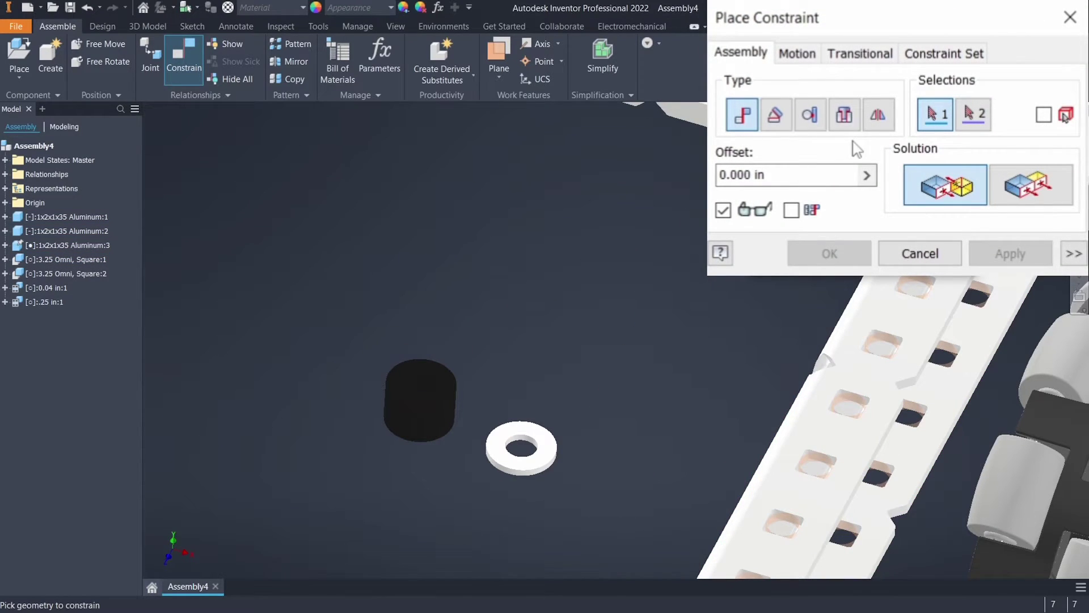
{"action": "left_click", "coordinate": [844, 115]}
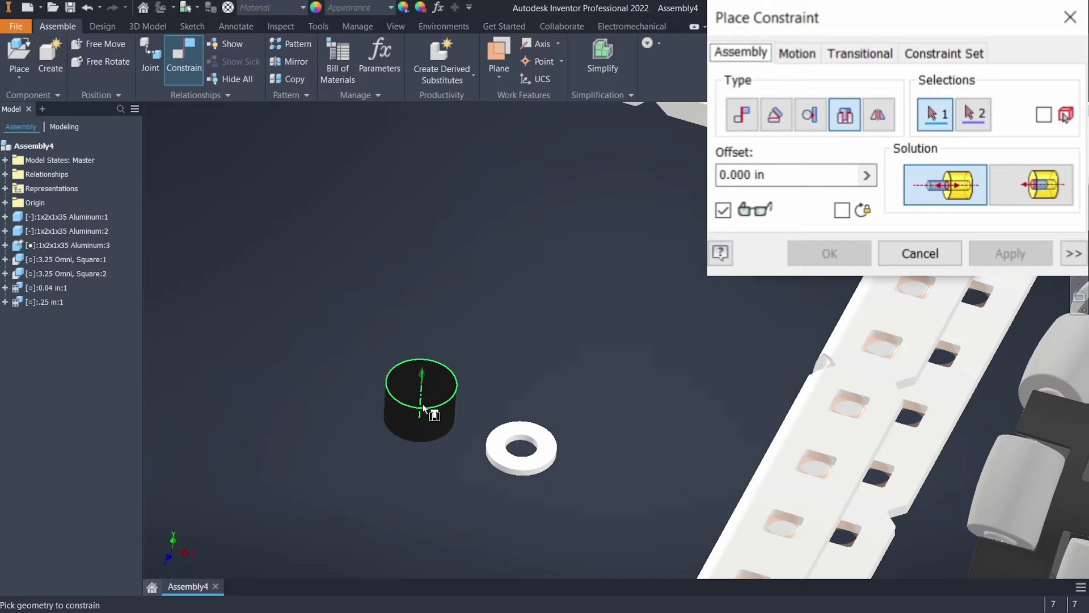
- Pick the spacer's end edge and the washer's edge as insert references
{"action": "left_click", "coordinate": [432, 375]}
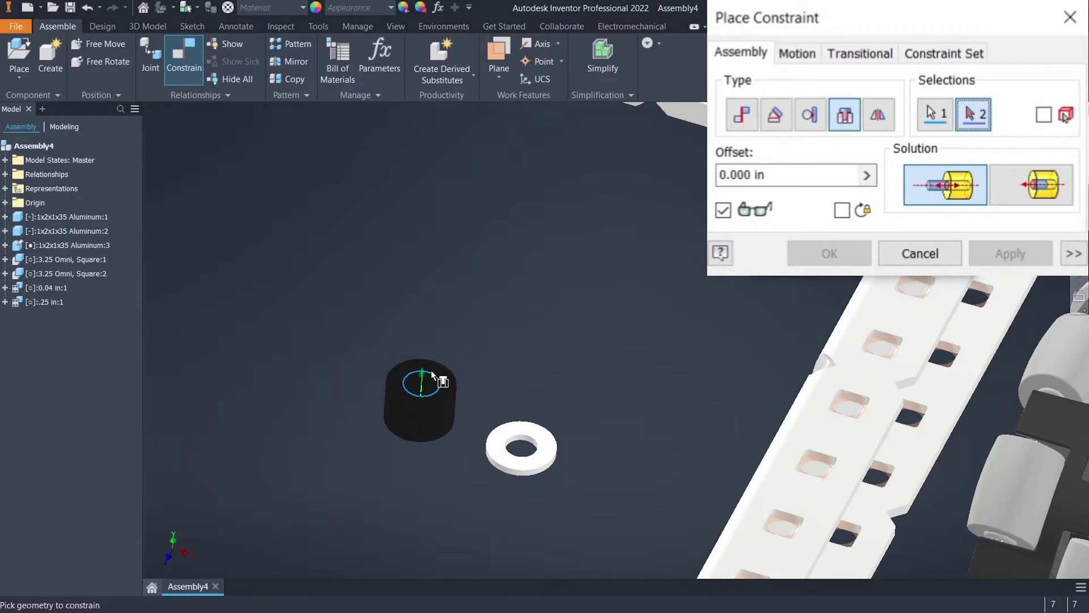
{"action": "left_click", "coordinate": [537, 427]}
{"action": "scroll", "coordinate": [526, 449], "scroll_direction": "up", "scroll_amount": 3}
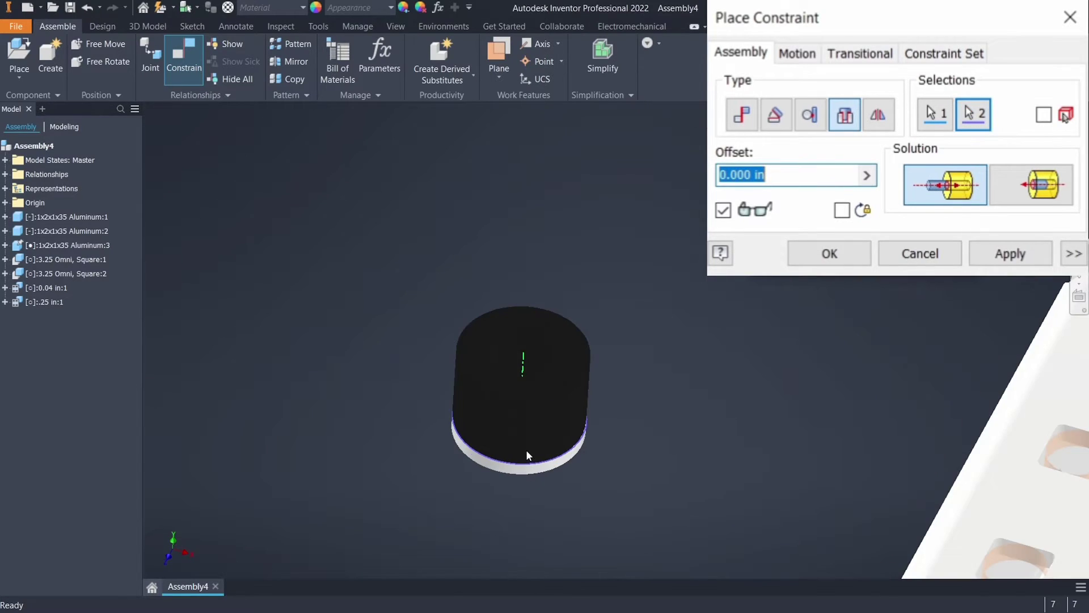
{"action": "scroll", "coordinate": [527, 453], "scroll_direction": "up", "scroll_amount": 3}
{"action": "scroll", "coordinate": [548, 404], "scroll_direction": "down", "scroll_amount": 5}
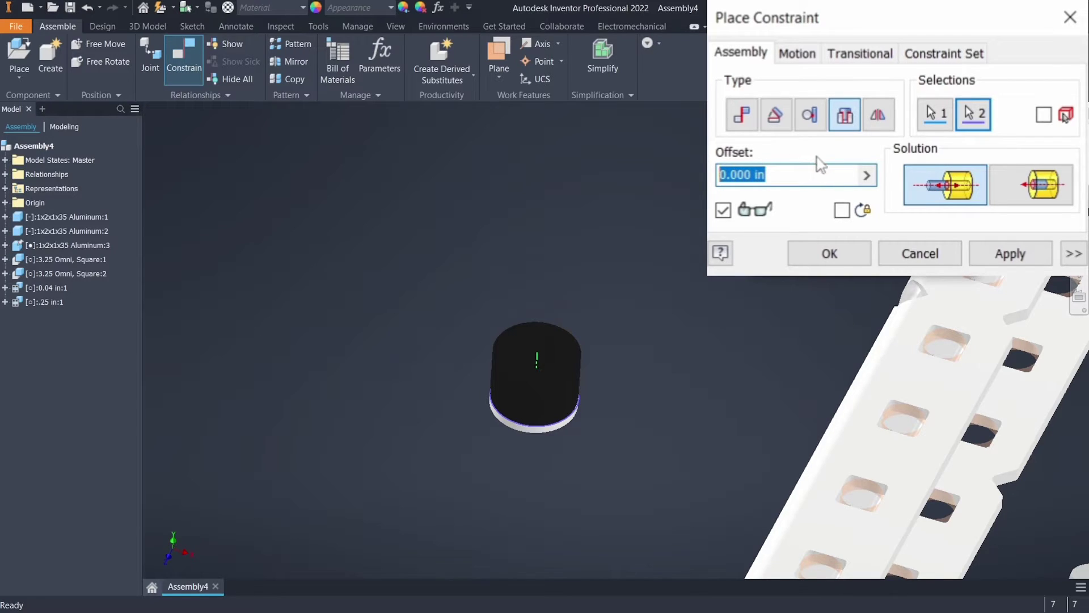
- Set the insert offset to 0 and apply the washer-on-spacer constraint
{"action": "type", "text": "5"}
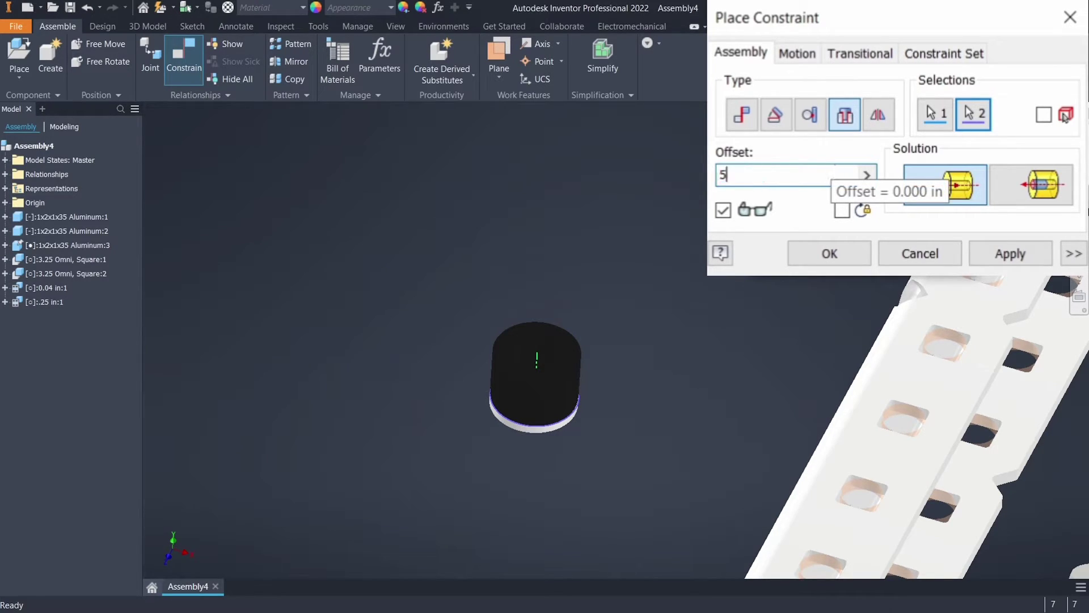
{"action": "scroll", "coordinate": [543, 313], "scroll_direction": "down", "scroll_amount": 5}
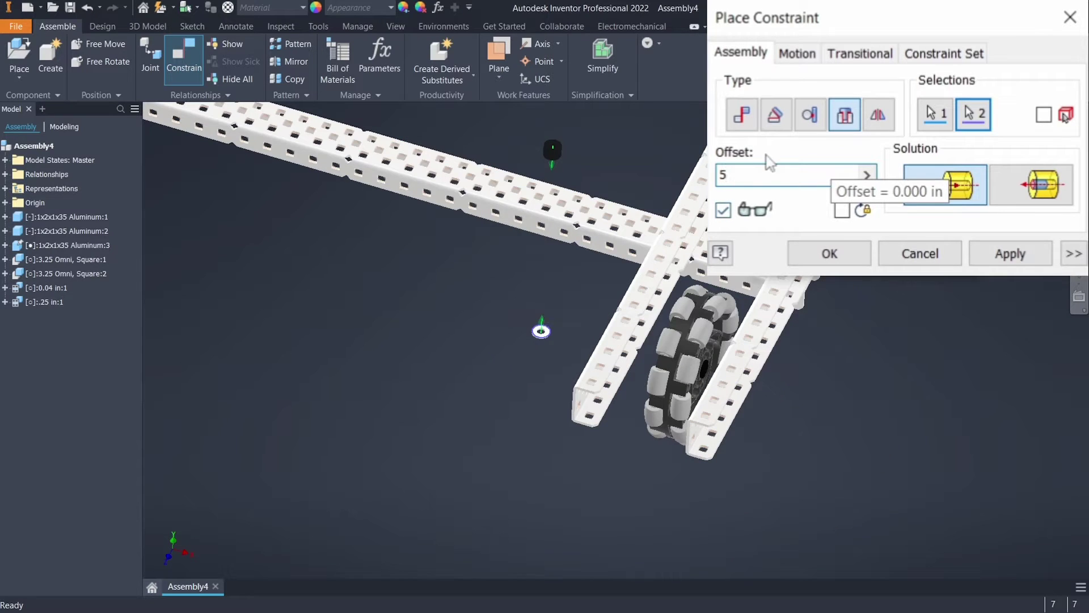
{"action": "scroll", "coordinate": [542, 295], "scroll_direction": "up", "scroll_amount": 3}
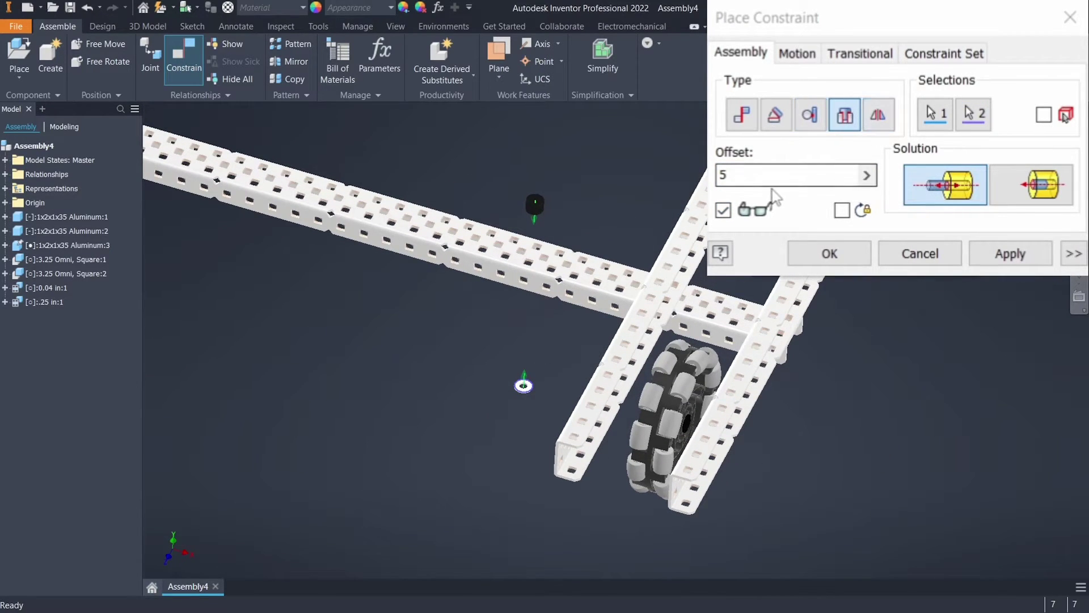
{"action": "left_click_drag", "start_coordinate": [744, 175], "coordinate": [720, 175]}
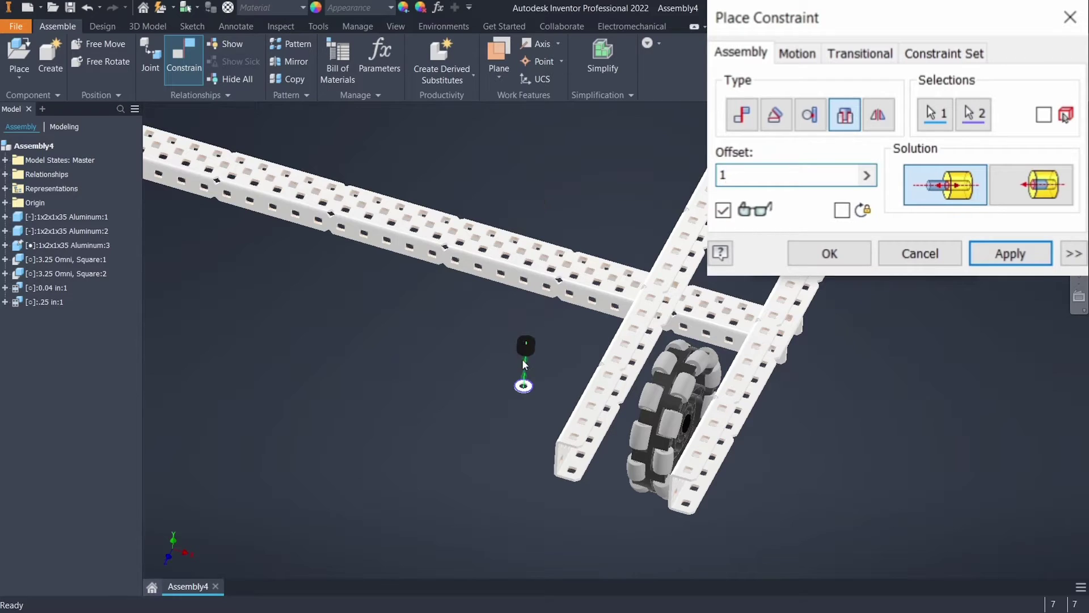
{"action": "scroll", "coordinate": [522, 358], "scroll_direction": "up", "scroll_amount": 3}
{"action": "key", "text": "BackSpace"}
{"action": "type", "text": "2"}
{"action": "scroll", "coordinate": [516, 292], "scroll_direction": "down", "scroll_amount": 3}
{"action": "middle_click_drag", "start_coordinate": [517, 344], "coordinate": [565, 305], "text": "shift"}
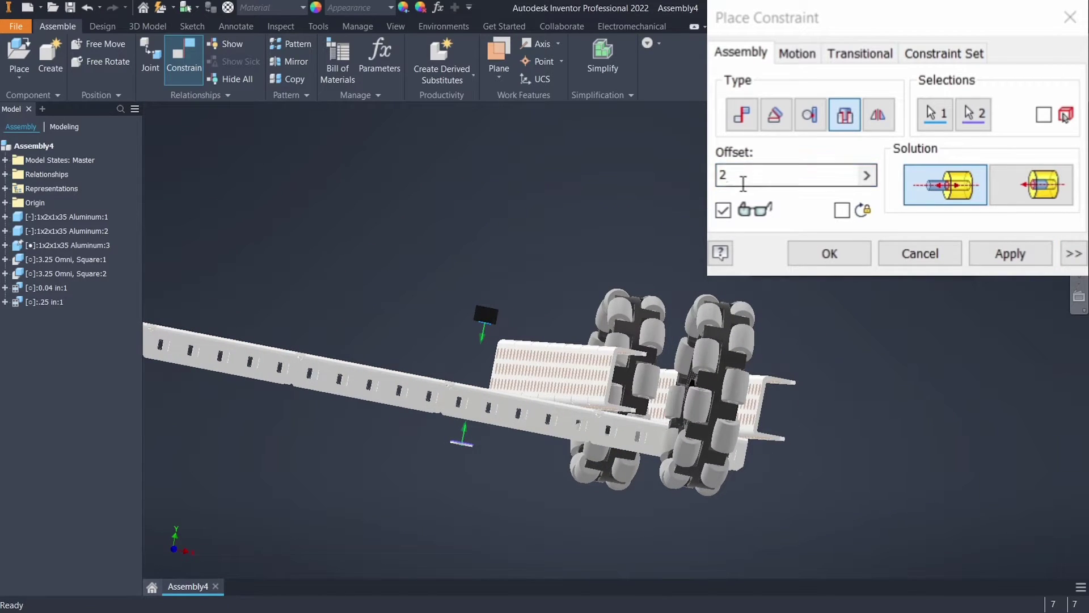
{"action": "left_click", "coordinate": [742, 183]}
{"action": "type", "text": "0"}
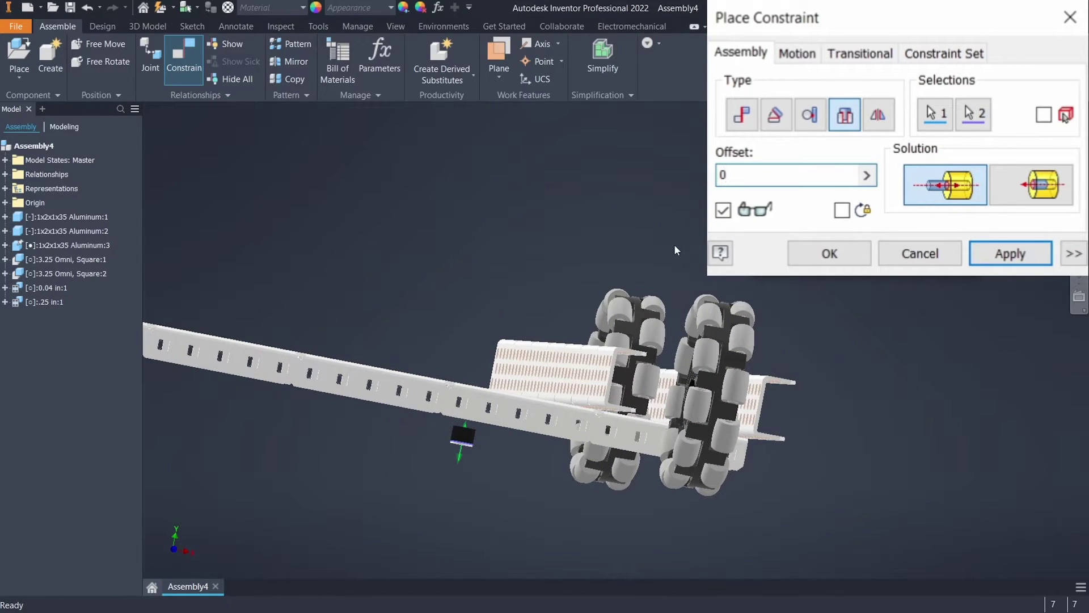
{"action": "scroll", "coordinate": [442, 447], "scroll_direction": "down", "scroll_amount": 5}
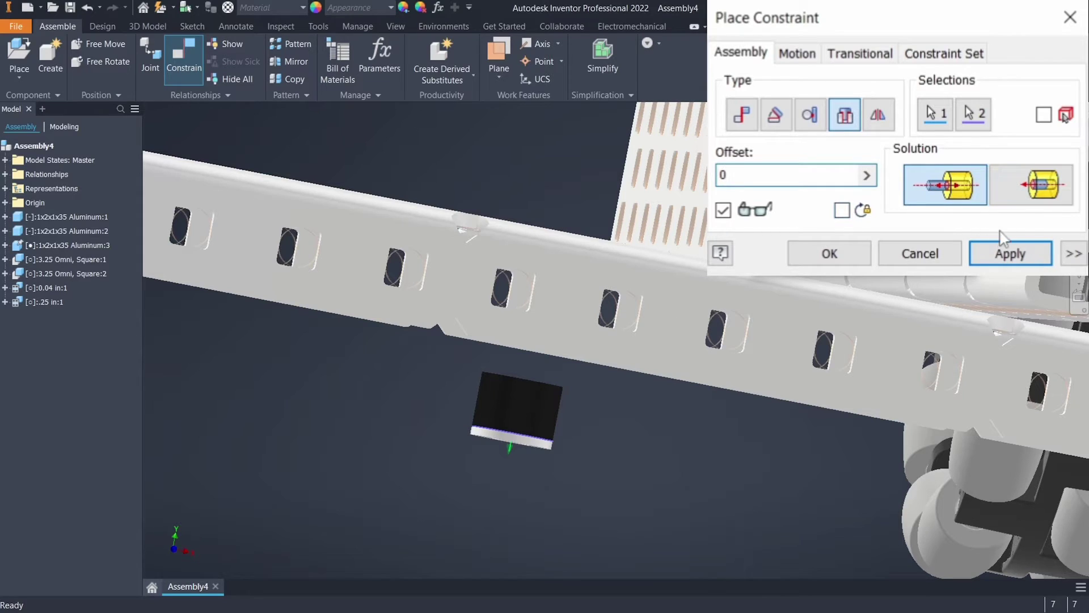
{"action": "left_click", "coordinate": [1003, 254]}
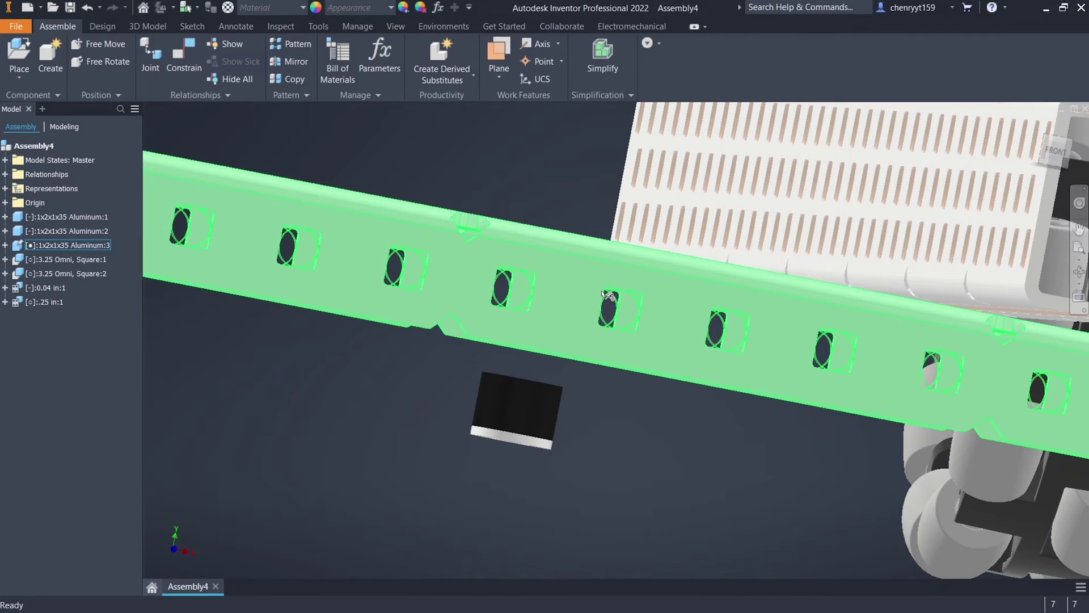
- Insert the spacer stack's end edge into the omni wheel's hub bore
{"action": "left_click", "coordinate": [843, 115]}
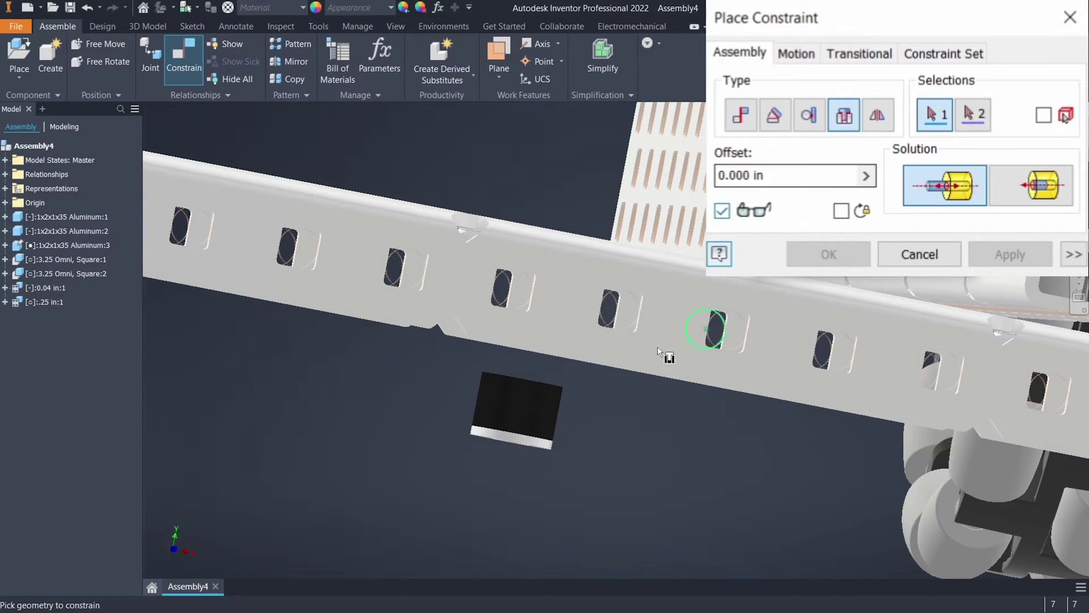
{"action": "scroll", "coordinate": [494, 397], "scroll_direction": "up", "scroll_amount": 3}
{"action": "left_click", "coordinate": [509, 430]}
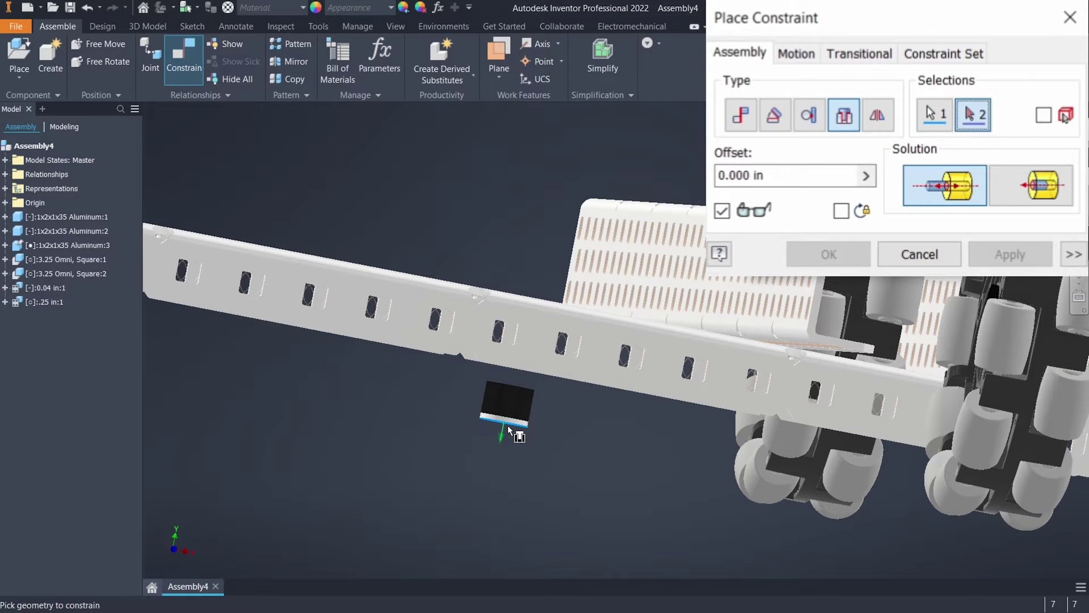
{"action": "scroll", "coordinate": [509, 428], "scroll_direction": "up", "scroll_amount": 4}
{"action": "middle_click_drag", "start_coordinate": [669, 423], "coordinate": [620, 467], "text": "shift"}
{"action": "scroll", "coordinate": [695, 392], "scroll_direction": "down", "scroll_amount": 6}
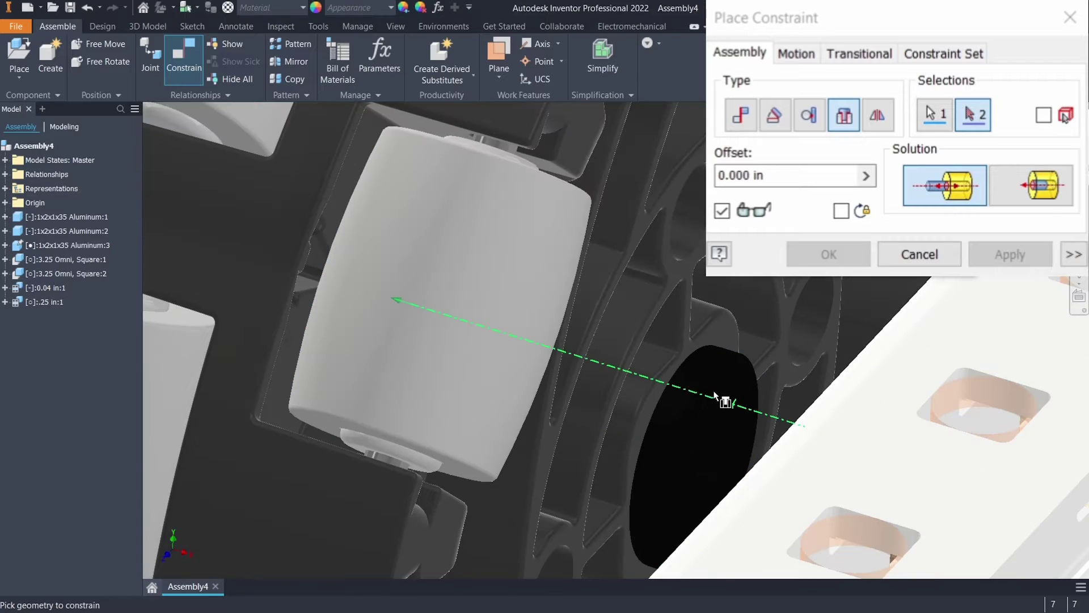
{"action": "left_click", "coordinate": [710, 379]}
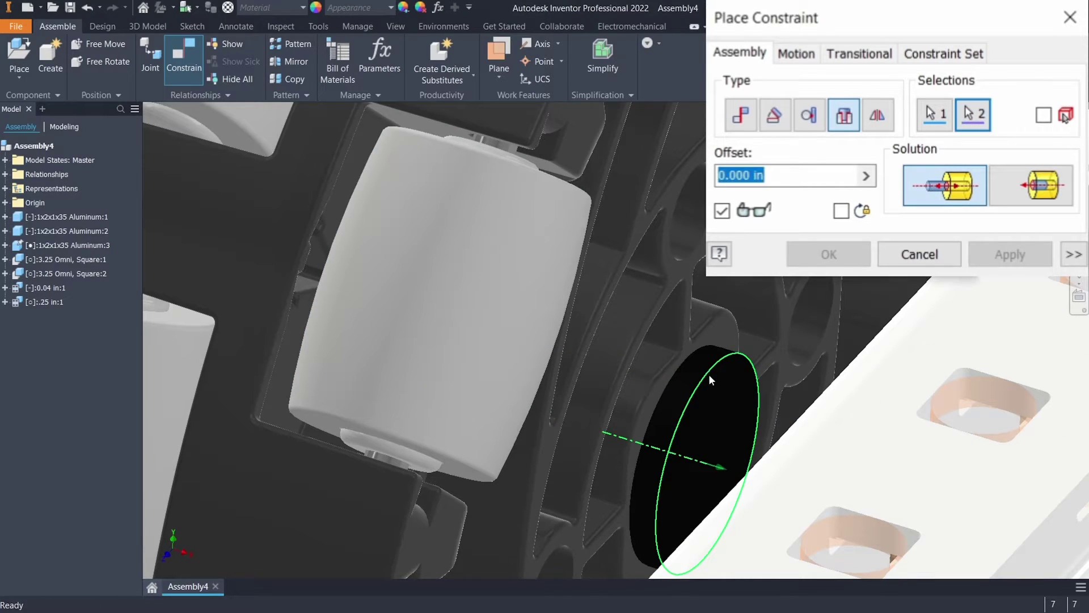
{"action": "scroll", "coordinate": [632, 358], "scroll_direction": "up", "scroll_amount": 5}
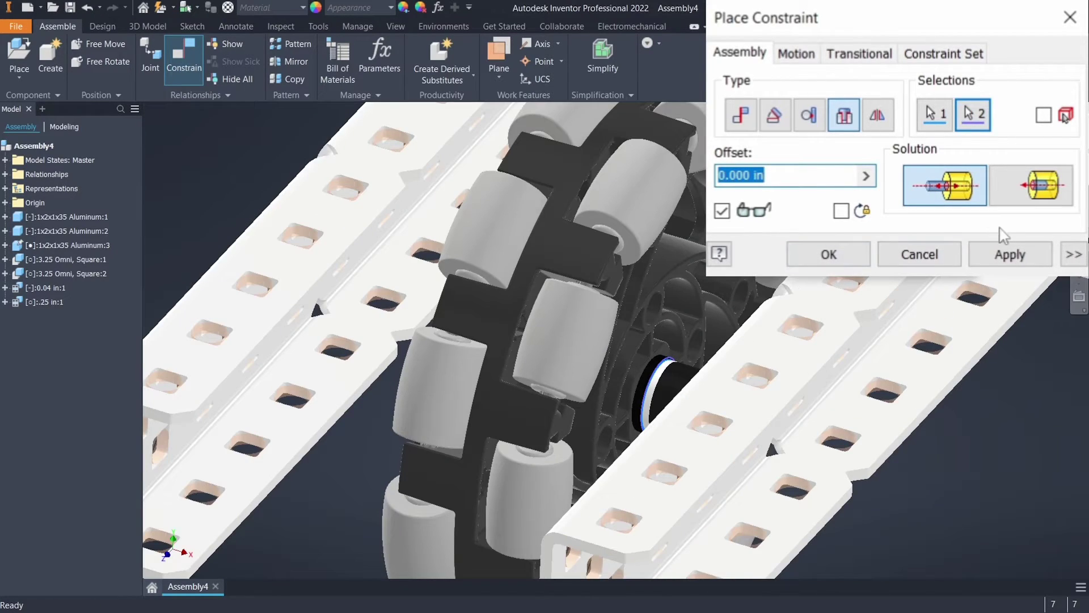
{"action": "left_click", "coordinate": [1001, 253]}
- Pick edges for another insert on the wheel's roller side and inspect the alignment
{"action": "scroll", "coordinate": [635, 417], "scroll_direction": "up", "scroll_amount": 5}
{"action": "middle_click_drag", "start_coordinate": [648, 440], "coordinate": [682, 444], "text": "shift"}
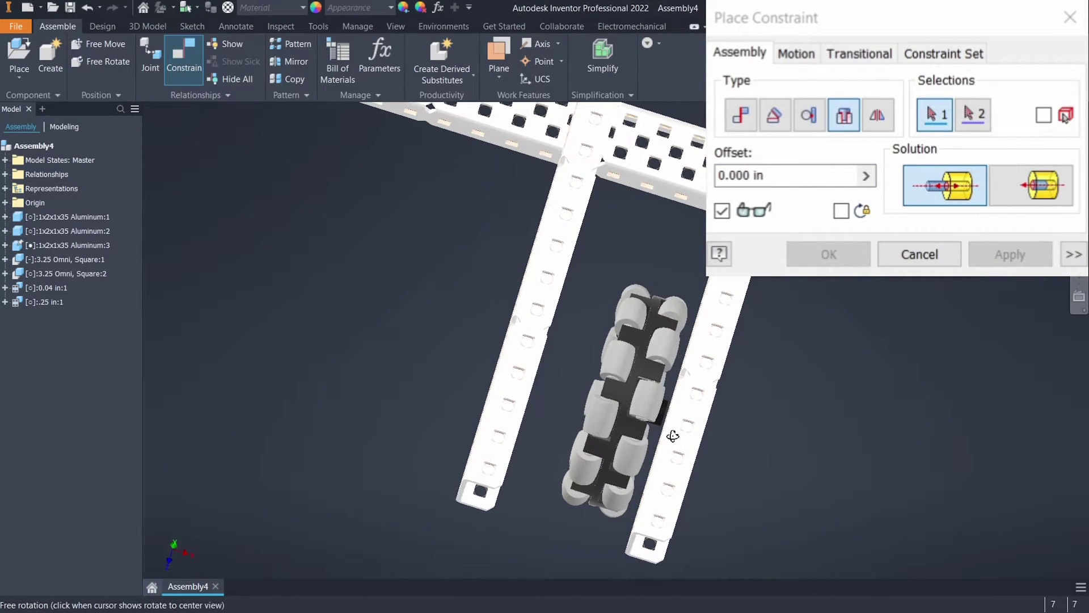
{"action": "scroll", "coordinate": [678, 437], "scroll_direction": "down", "scroll_amount": 6}
{"action": "left_click", "coordinate": [603, 399]}
{"action": "middle_click_drag", "start_coordinate": [623, 406], "coordinate": [632, 438], "text": "shift"}
{"action": "scroll", "coordinate": [631, 434], "scroll_direction": "down", "scroll_amount": 3}
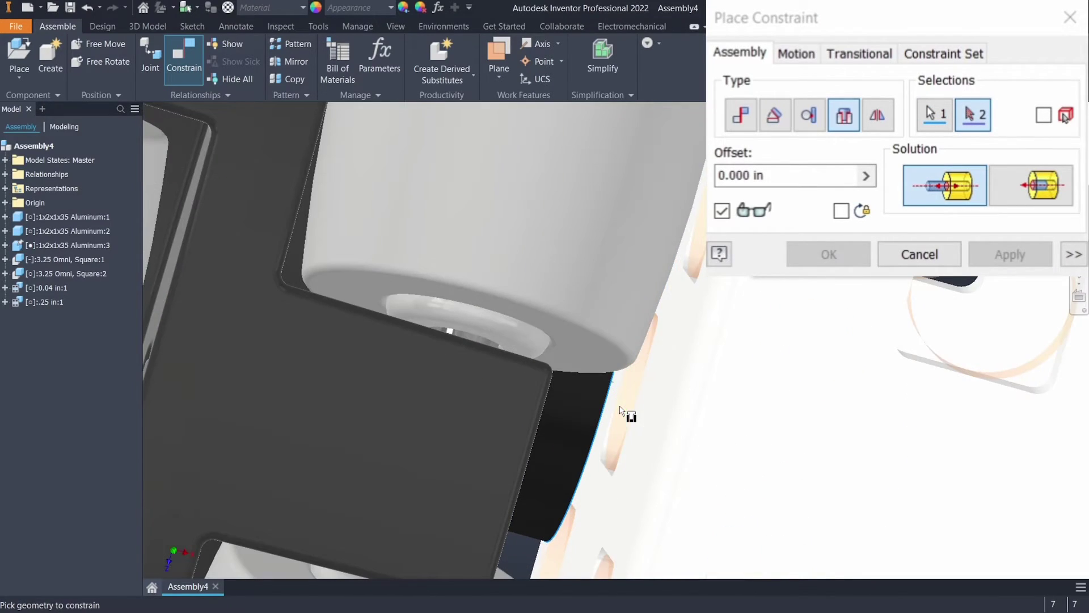
{"action": "left_click", "coordinate": [628, 453]}
{"action": "middle_click_drag", "start_coordinate": [628, 454], "coordinate": [672, 451], "text": "shift"}
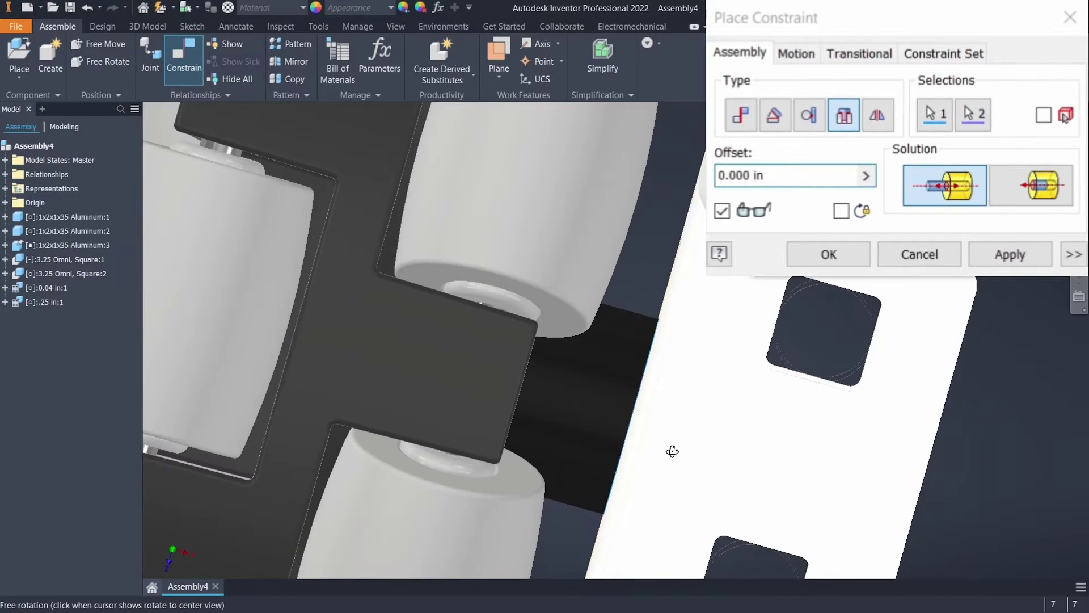
{"action": "scroll", "coordinate": [583, 448], "scroll_direction": "up", "scroll_amount": 7}
{"action": "middle_click_drag", "start_coordinate": [577, 454], "coordinate": [621, 422], "text": "shift"}
{"action": "scroll", "coordinate": [592, 394], "scroll_direction": "down", "scroll_amount": 5}
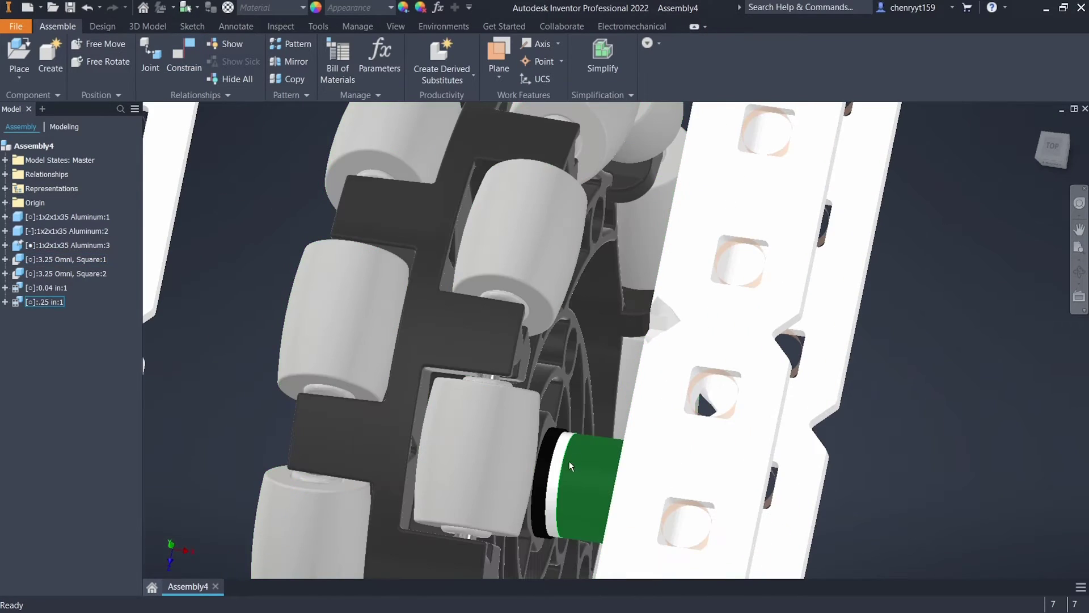
- Select parts in the assembly, ending with the left, right and horizontal frame rails
{"action": "left_click", "coordinate": [579, 466]}
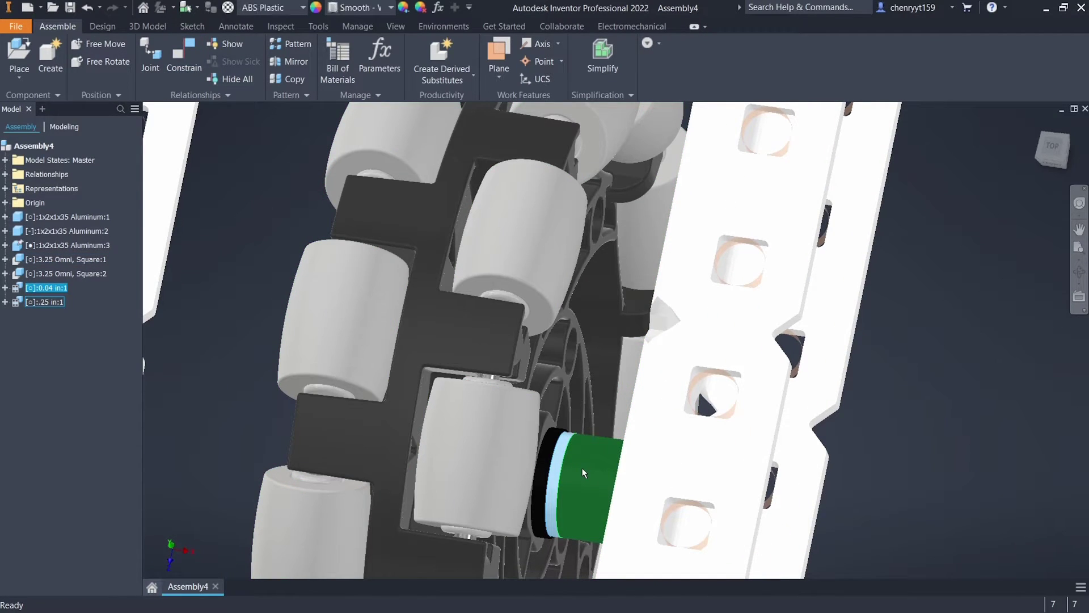
{"action": "left_click", "coordinate": [582, 468], "text": "ctrl"}
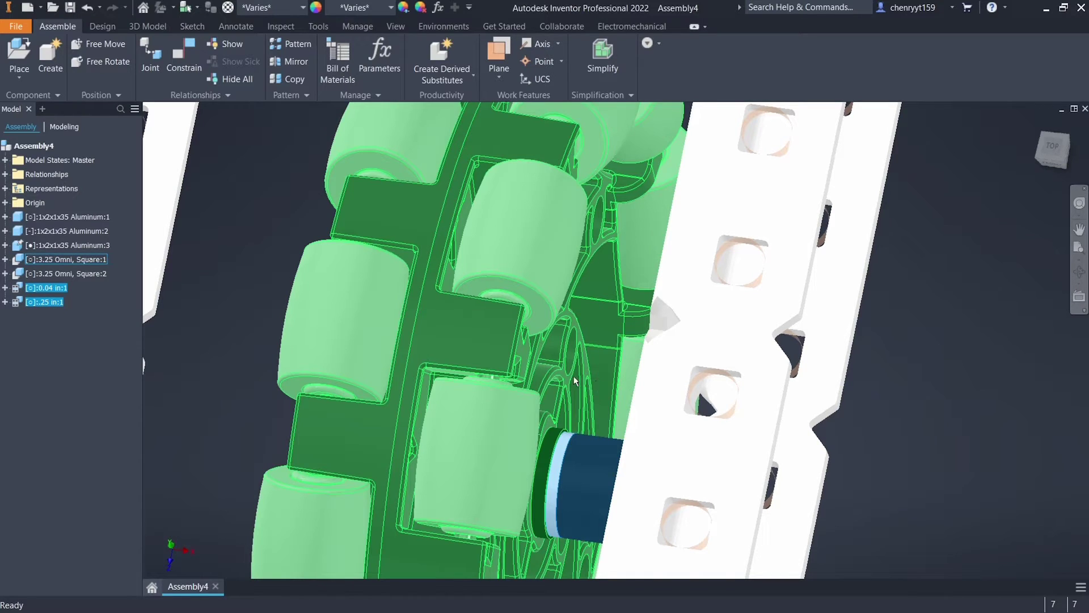
{"action": "scroll", "coordinate": [584, 363], "scroll_direction": "up", "scroll_amount": 6}
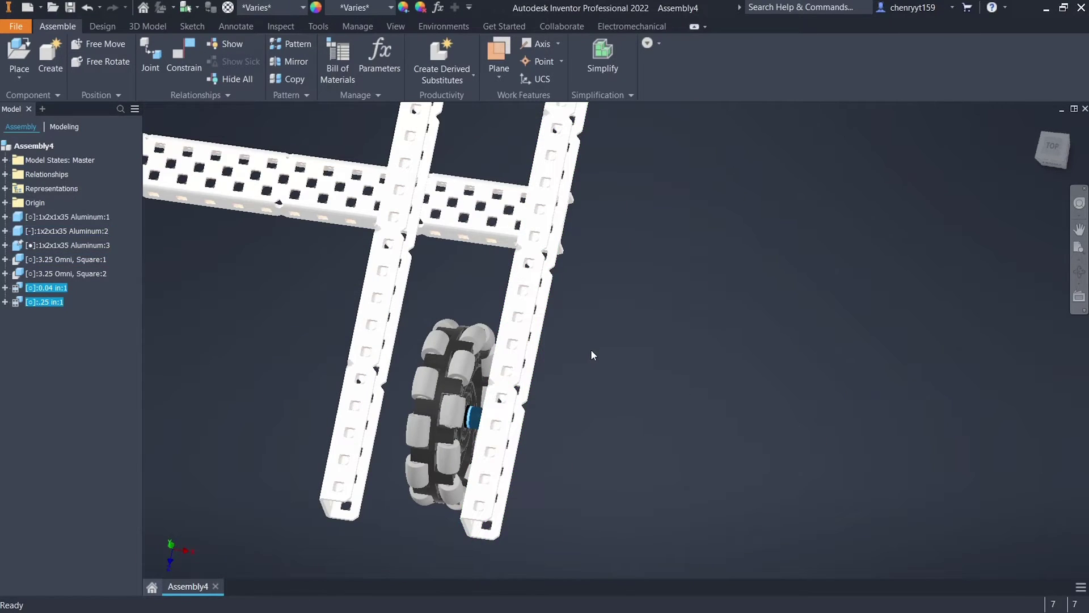
{"action": "left_click", "coordinate": [591, 353]}
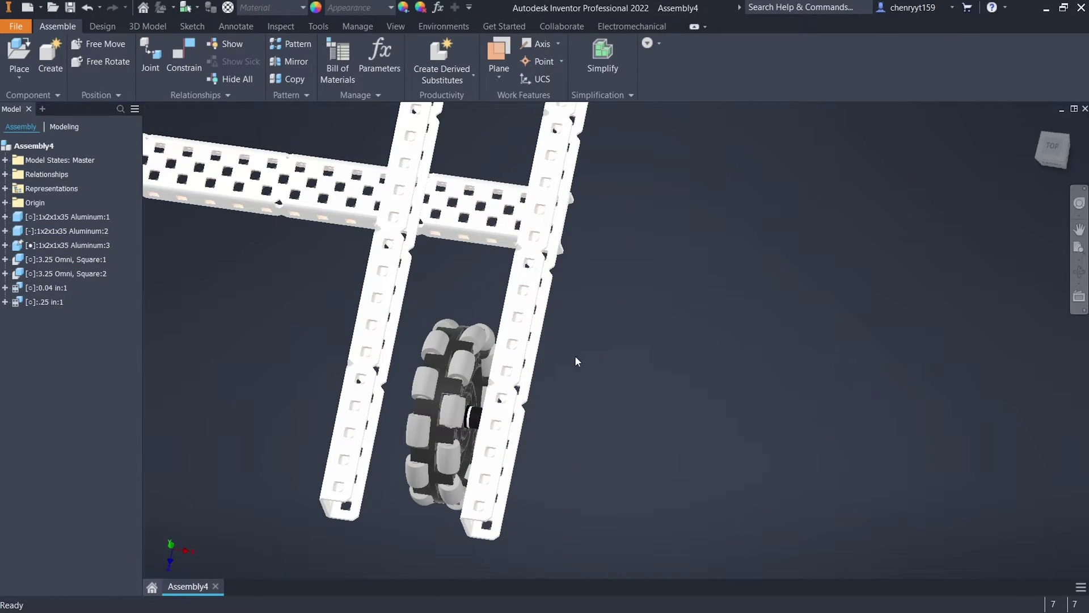
{"action": "left_click", "coordinate": [531, 384]}
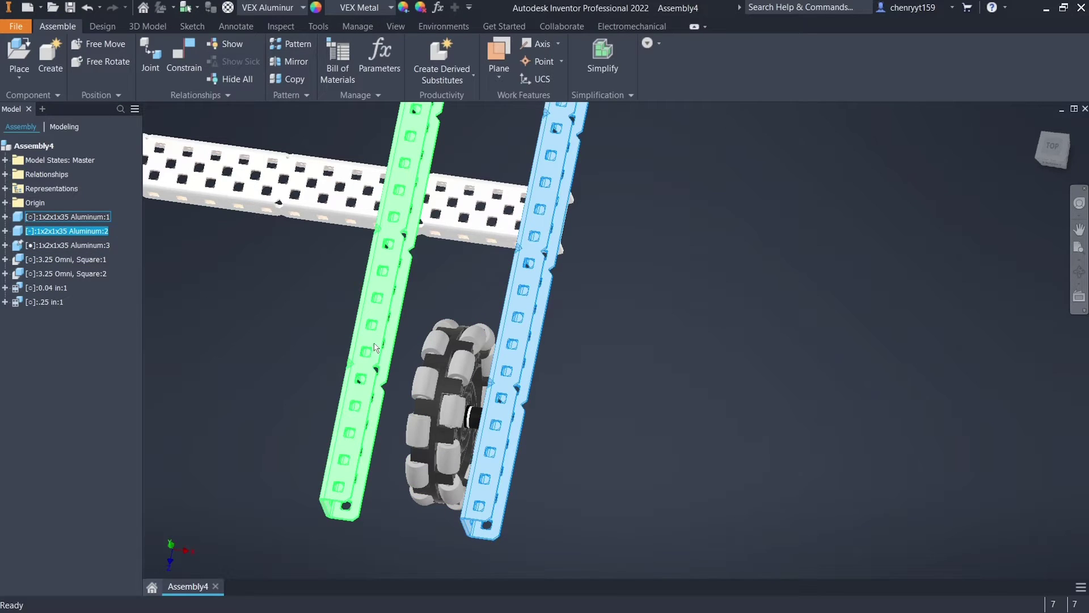
{"action": "left_click", "coordinate": [374, 347]}
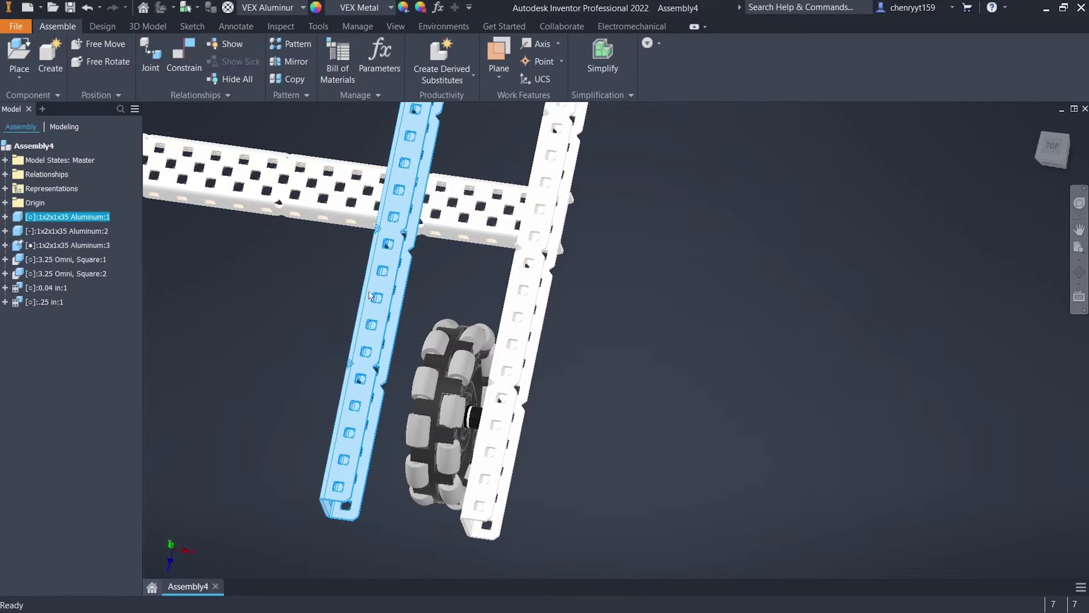
{"action": "left_click", "coordinate": [414, 294]}
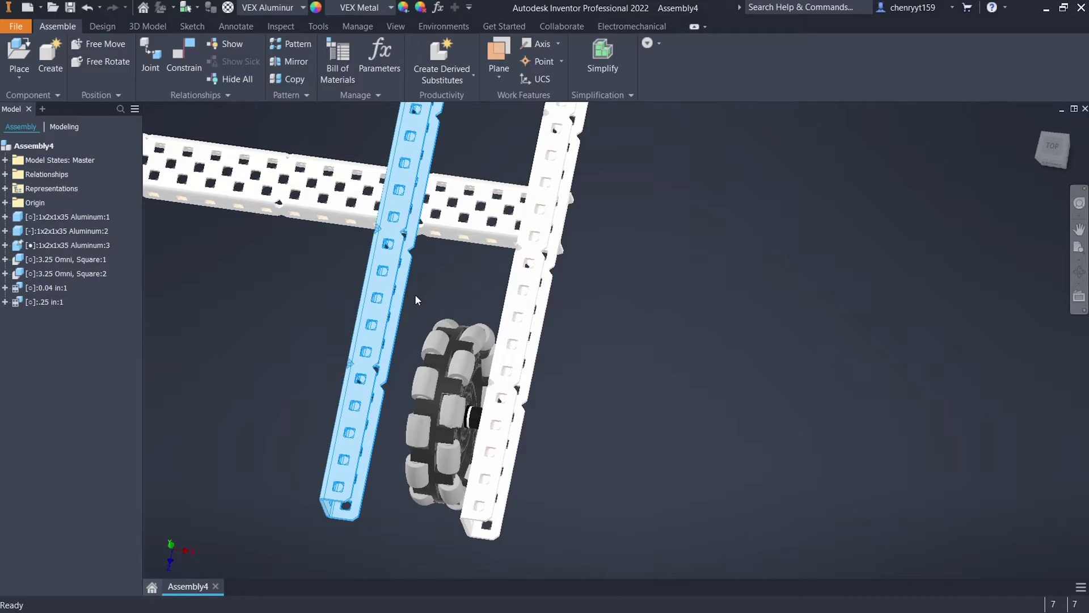
{"action": "left_click", "coordinate": [344, 414]}
{"action": "left_click", "coordinate": [524, 318], "text": "ctrl"}
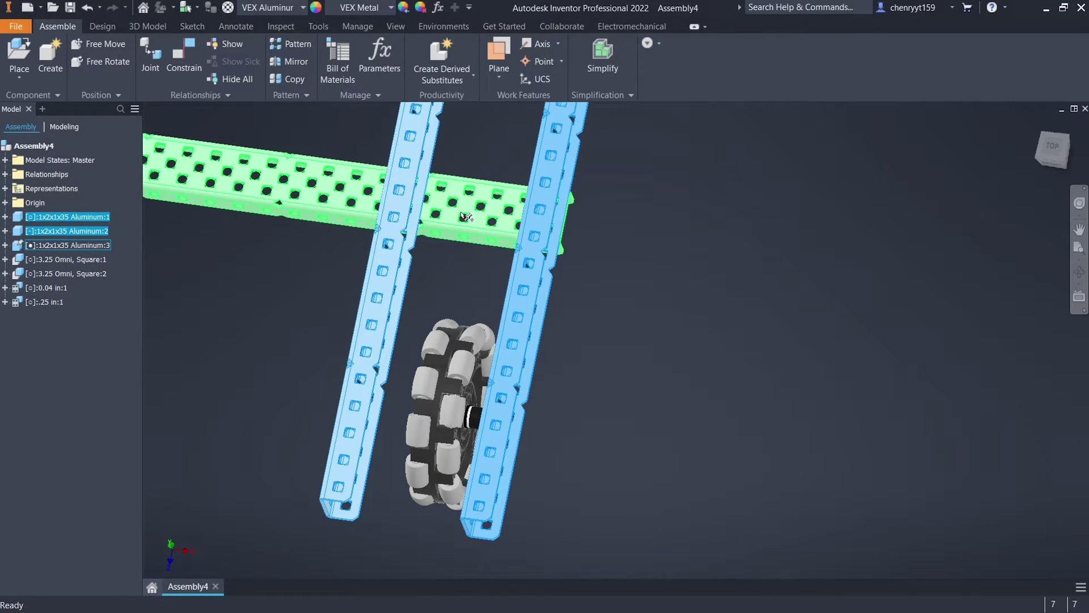
{"action": "left_click", "coordinate": [464, 216], "text": "ctrl"}
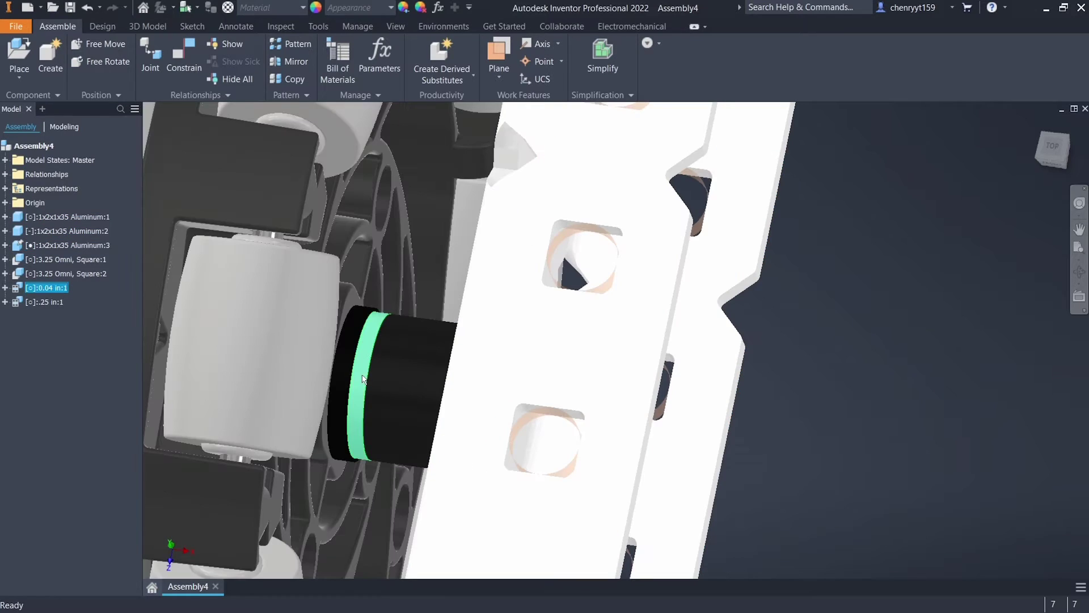
- Paste a second copy of the 0.04 in washer and .25 in spacer
{"action": "left_click", "coordinate": [358, 386]}
{"action": "left_click", "coordinate": [403, 374], "text": "ctrl"}
{"action": "scroll", "coordinate": [437, 349], "scroll_direction": "down", "scroll_amount": 8}
{"action": "middle_click_drag", "start_coordinate": [468, 260], "coordinate": [467, 472]}
{"action": "scroll", "coordinate": [424, 233], "scroll_direction": "up", "scroll_amount": 4}
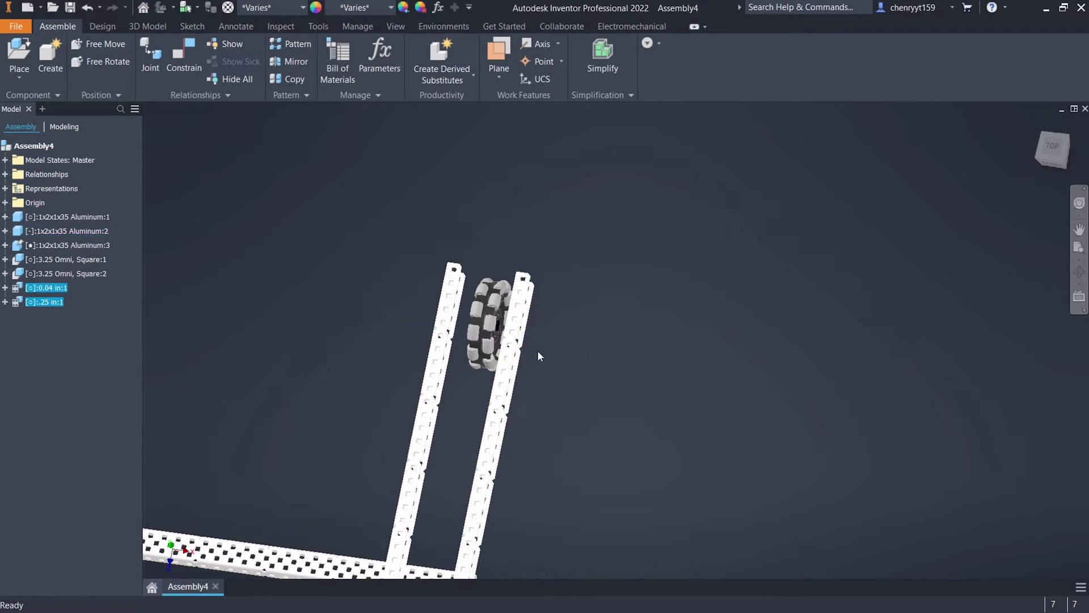
{"action": "left_click", "coordinate": [561, 327]}
{"action": "key", "text": "ctrl+v"}
- Start an Insert constraint for the pasted washer and spacer
{"action": "scroll", "coordinate": [560, 330], "scroll_direction": "down", "scroll_amount": 5}
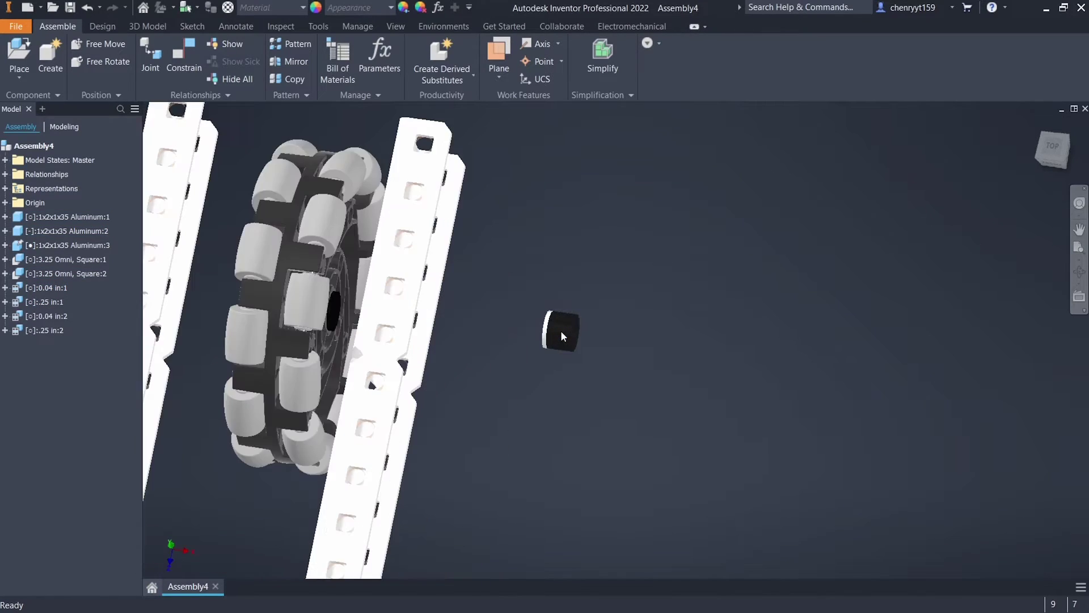
{"action": "middle_click_drag", "start_coordinate": [365, 292], "coordinate": [448, 292]}
{"action": "key", "text": "c"}
{"action": "left_click", "coordinate": [845, 115]}
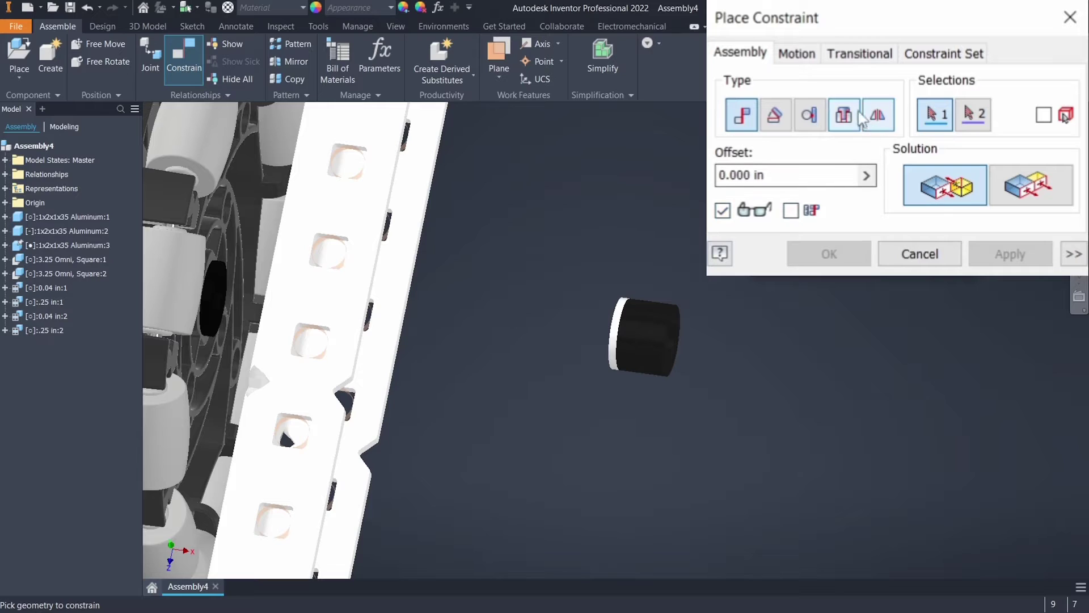
- Insert the copied spacer's end edge onto the wheel hub's circular edge
{"action": "left_click", "coordinate": [610, 321]}
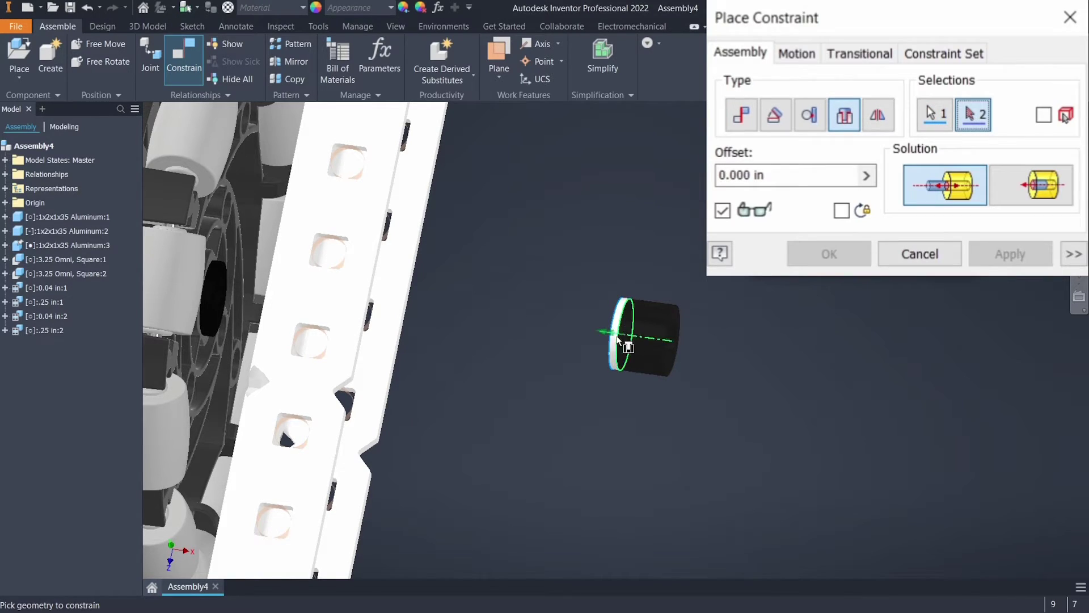
{"action": "left_click", "coordinate": [224, 272]}
{"action": "left_click", "coordinate": [1009, 253]}
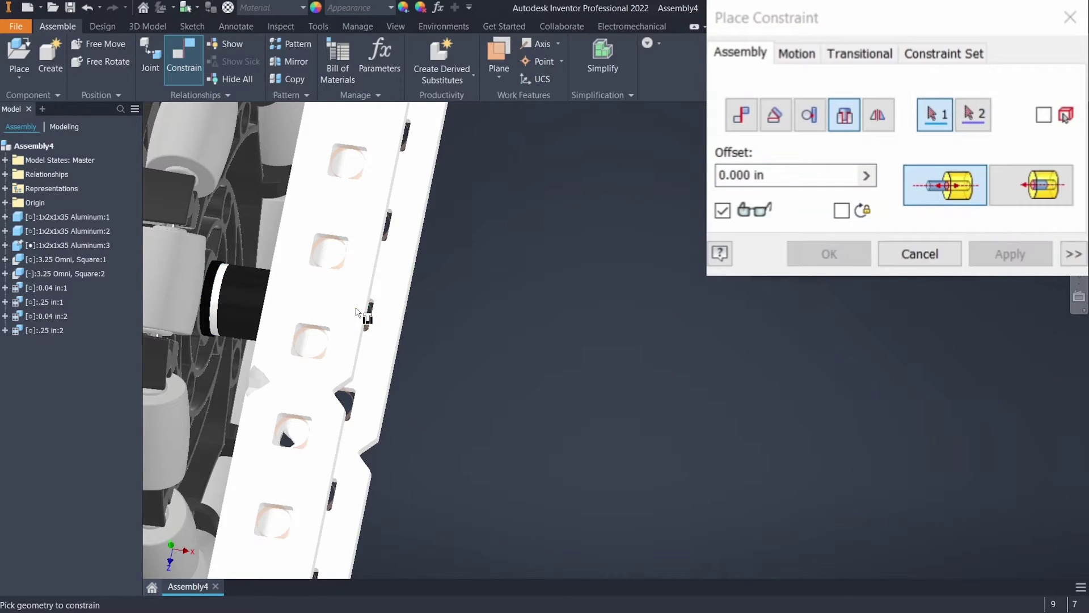
{"action": "middle_click_drag", "start_coordinate": [471, 315], "coordinate": [661, 481]}
- Align the spacer with the rail plate's hole using a second insert, then close the dialog
{"action": "left_click", "coordinate": [487, 370]}
{"action": "middle_click_drag", "start_coordinate": [495, 371], "coordinate": [507, 374], "text": "shift"}
{"action": "scroll", "coordinate": [493, 355], "scroll_direction": "up", "scroll_amount": 5}
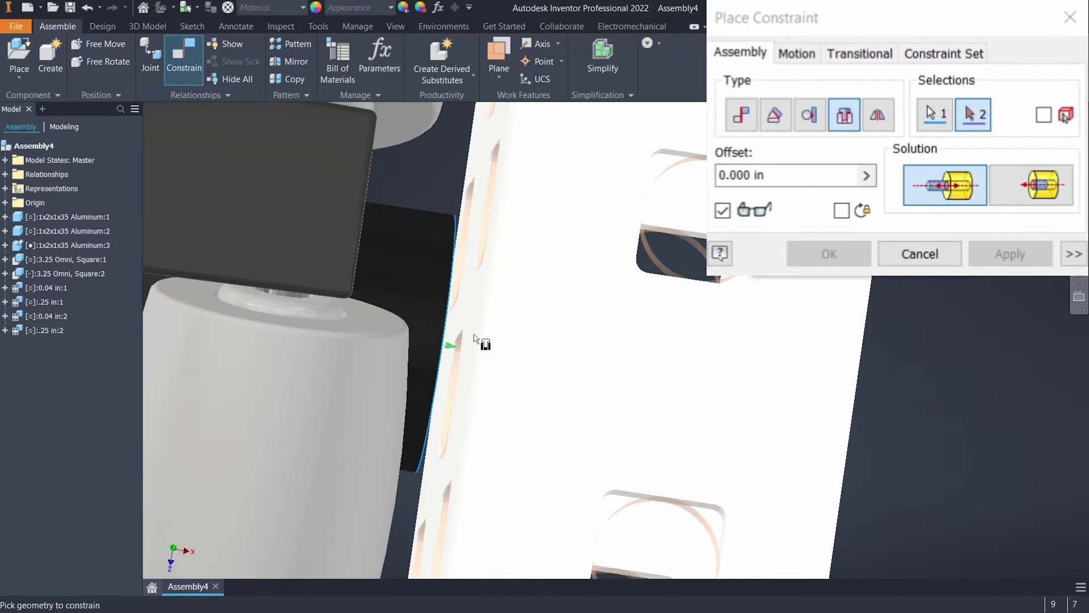
{"action": "left_click", "coordinate": [461, 359]}
{"action": "scroll", "coordinate": [461, 359], "scroll_direction": "down", "scroll_amount": 5}
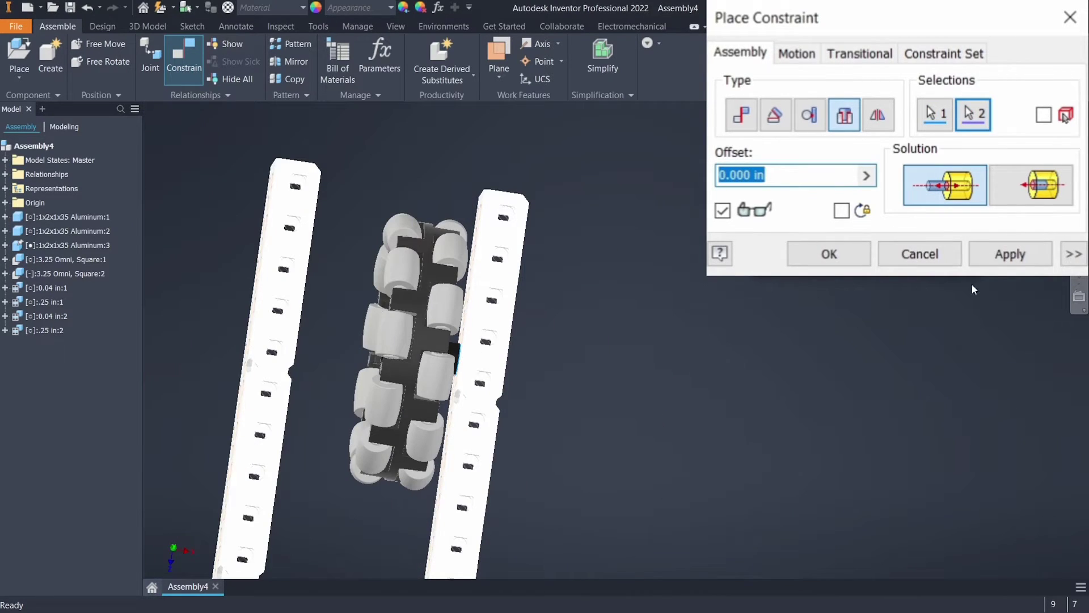
{"action": "left_click", "coordinate": [1011, 254]}
{"action": "key", "text": "Escape"}
{"action": "scroll", "coordinate": [432, 305], "scroll_direction": "down", "scroll_amount": 2}
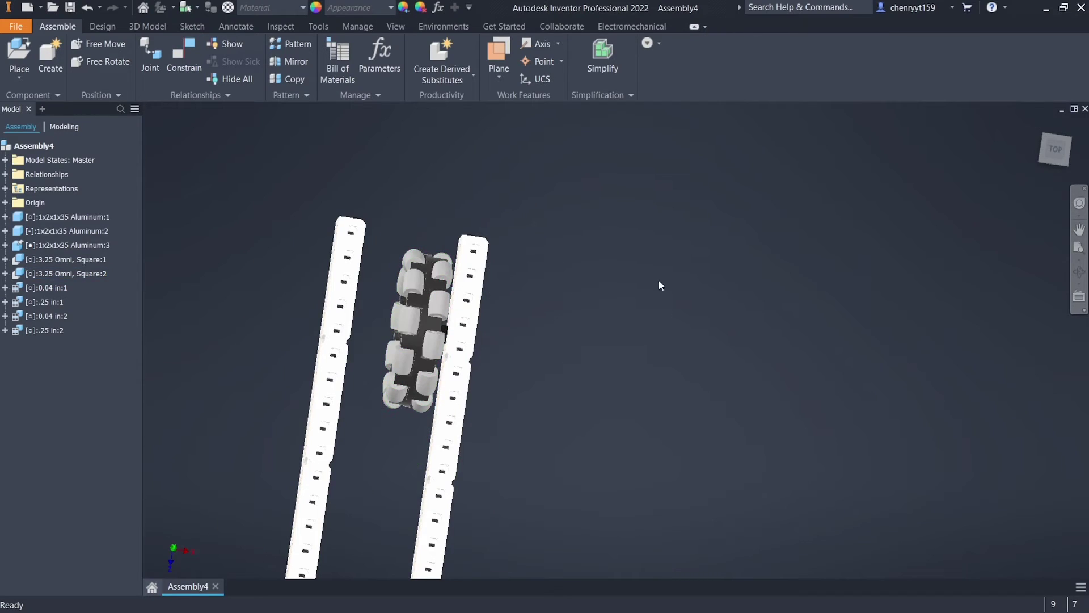
{"action": "scroll", "coordinate": [277, 373], "scroll_direction": "down", "scroll_amount": 3}
- Place a third .25 in Spacer (Nylon), .375 OD beside the frame
{"action": "middle_click_drag", "start_coordinate": [277, 372], "coordinate": [473, 244], "text": "shift"}
{"action": "middle_click_drag", "start_coordinate": [483, 375], "coordinate": [517, 325], "text": "shift"}
{"action": "middle_click_drag", "start_coordinate": [621, 397], "coordinate": [178, 302]}
{"action": "left_click", "coordinate": [20, 54]}
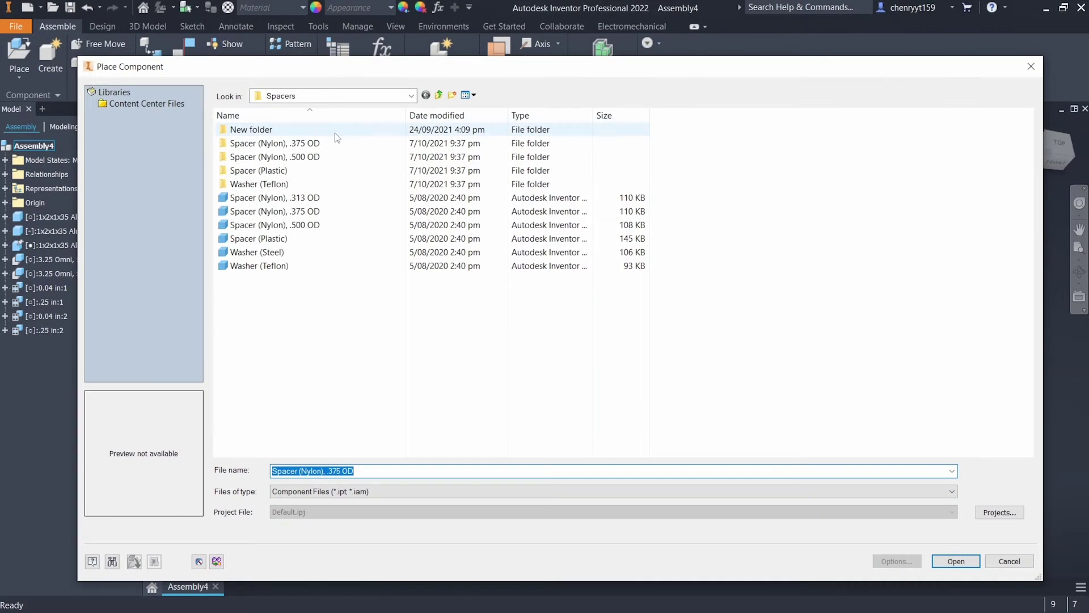
{"action": "left_click", "coordinate": [340, 210]}
{"action": "left_click", "coordinate": [956, 564]}
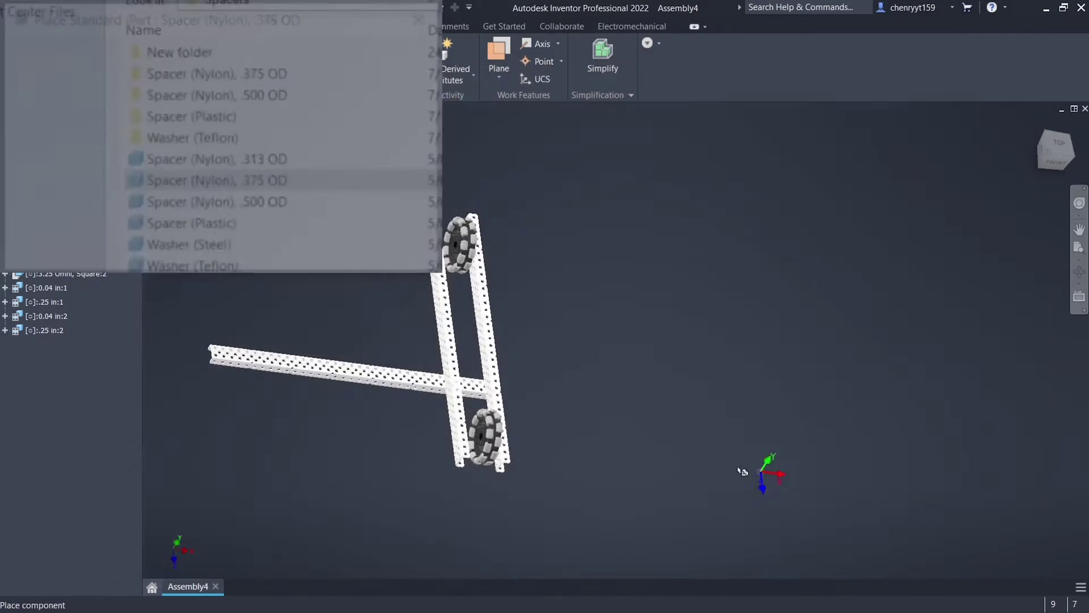
{"action": "left_click", "coordinate": [243, 130]}
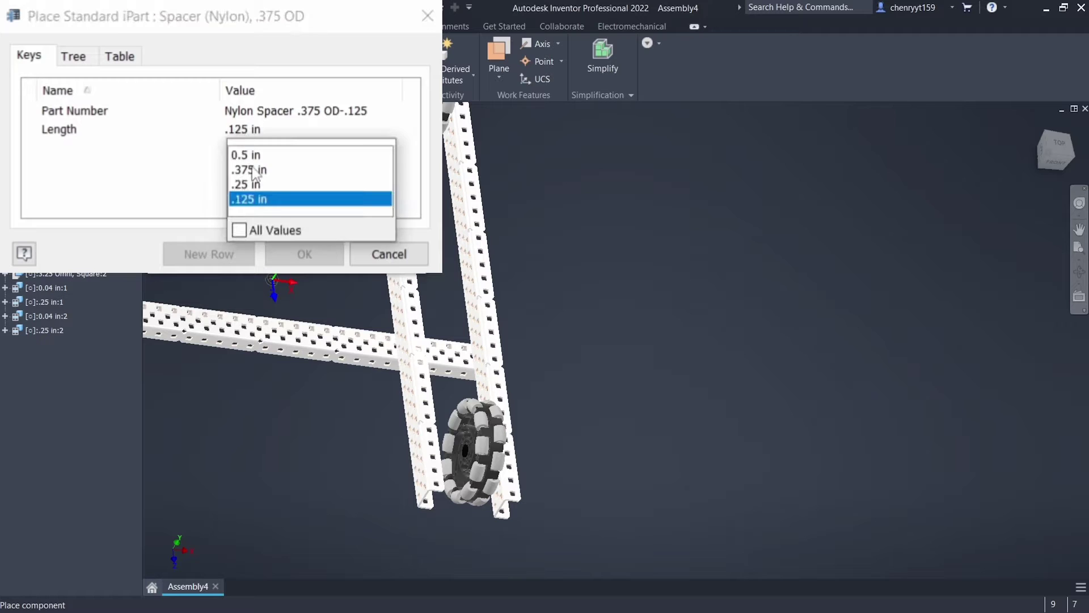
{"action": "left_click", "coordinate": [247, 185]}
{"action": "scroll", "coordinate": [356, 368], "scroll_direction": "up", "scroll_amount": 3}
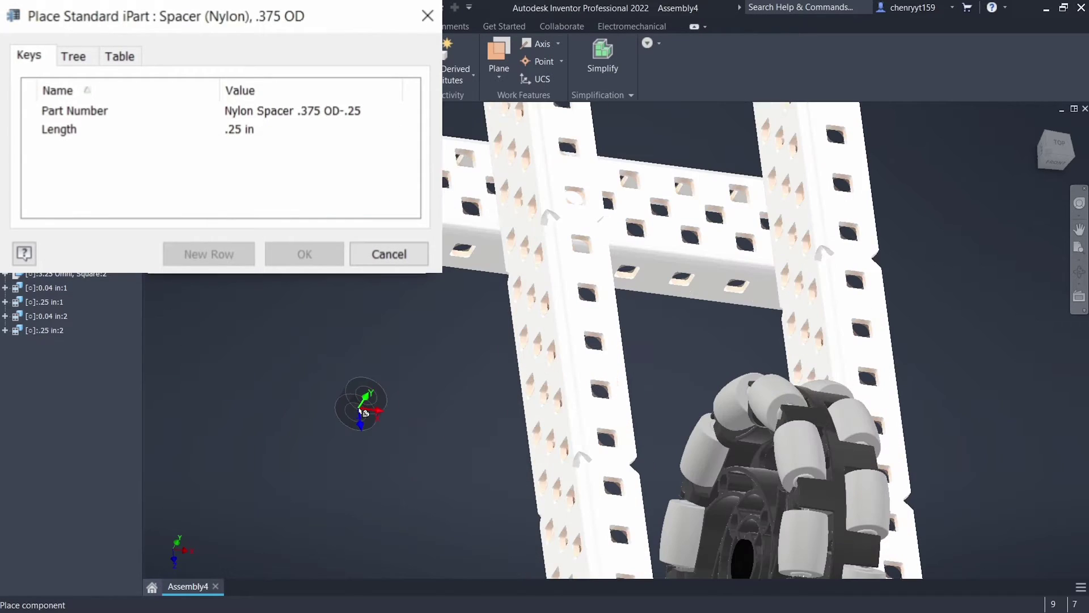
{"action": "left_click", "coordinate": [434, 386]}
{"action": "middle_click_drag", "start_coordinate": [491, 354], "coordinate": [378, 253]}
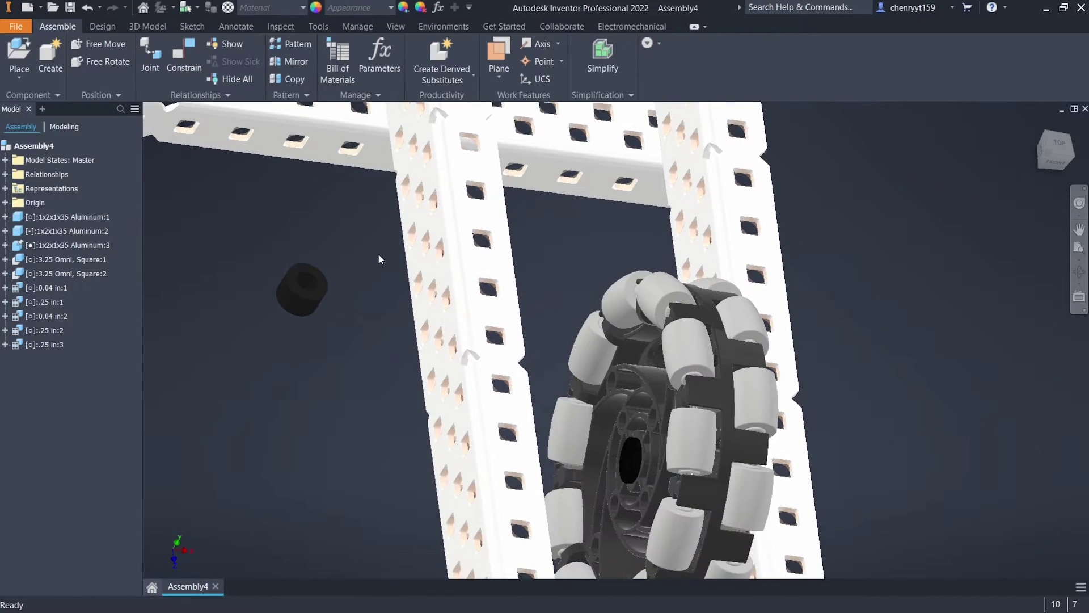
{"action": "key", "text": "c"}
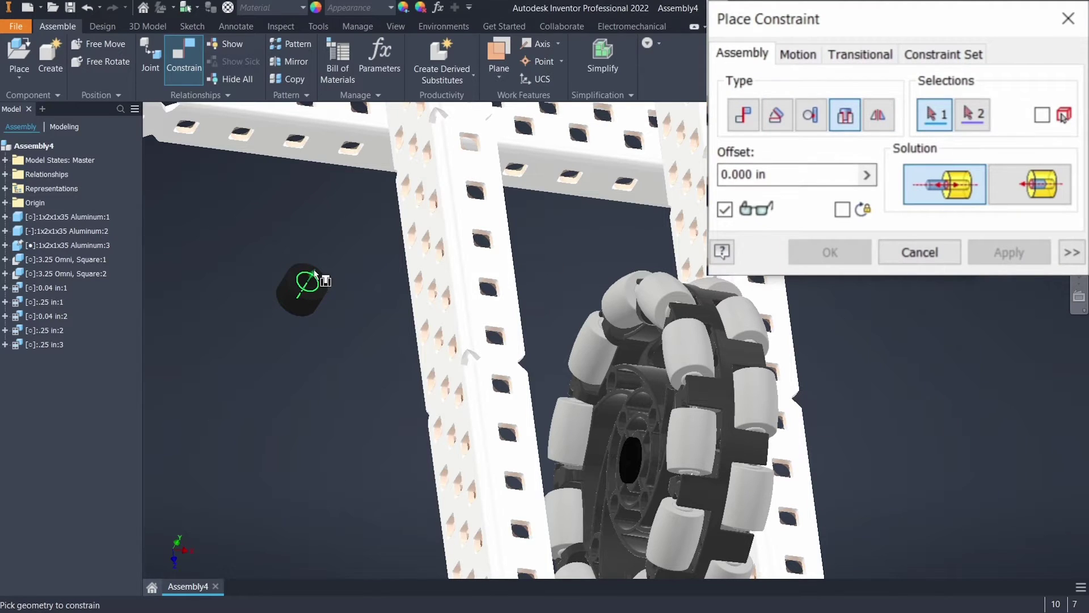
- Insert the third .25 in spacer into the omni wheel's centre hole
{"action": "scroll", "coordinate": [637, 463], "scroll_direction": "down", "scroll_amount": 3}
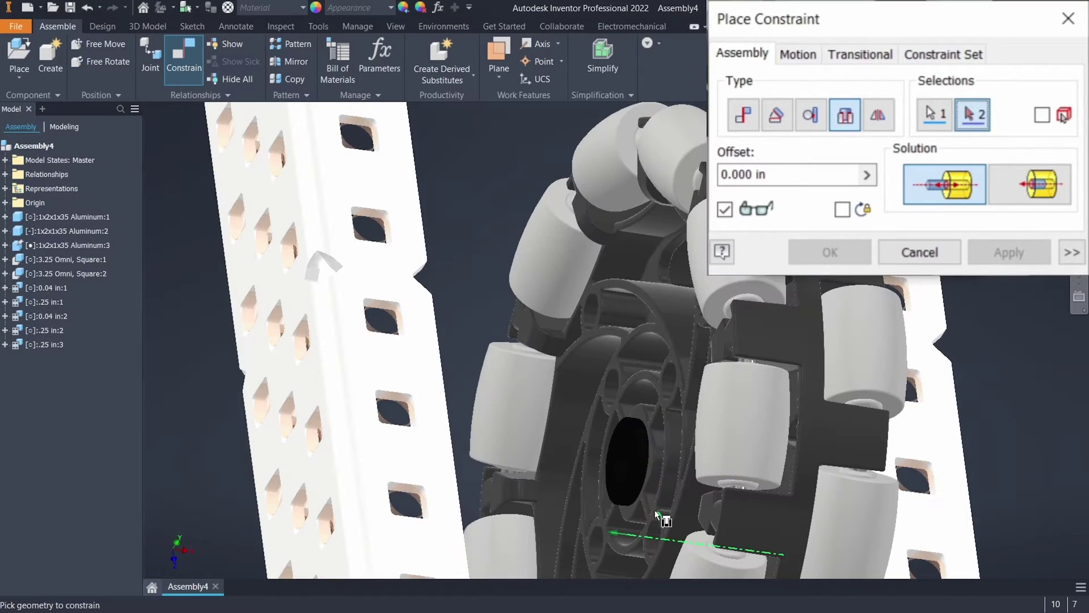
{"action": "left_click", "coordinate": [639, 464]}
{"action": "scroll", "coordinate": [611, 455], "scroll_direction": "up", "scroll_amount": 3}
{"action": "left_click", "coordinate": [1009, 251]}
{"action": "middle_click_drag", "start_coordinate": [729, 409], "coordinate": [680, 417], "text": "shift"}
{"action": "left_click", "coordinate": [19, 54]}
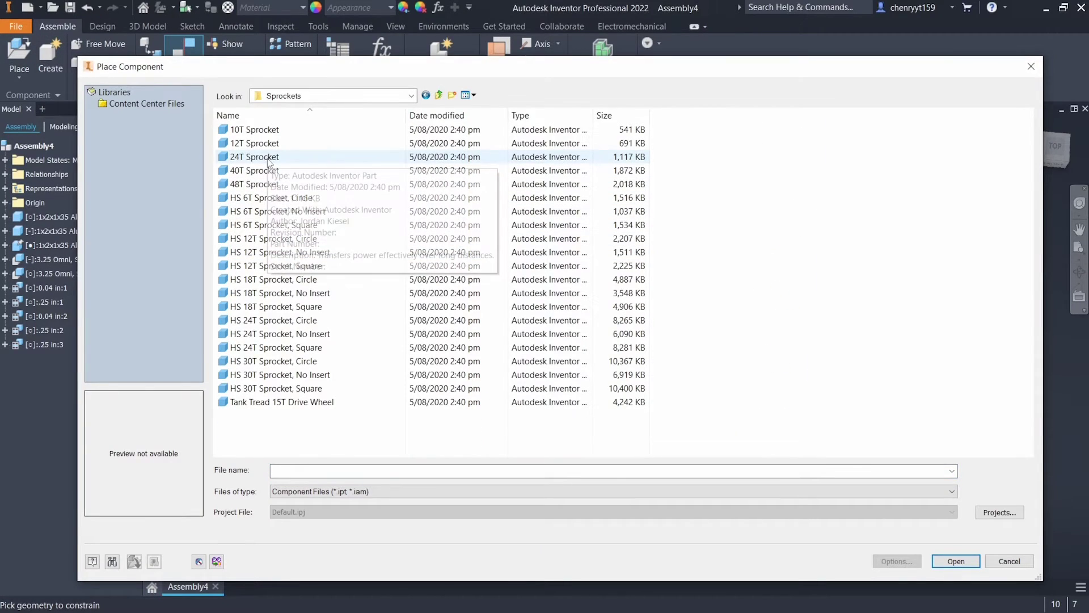
- Place one HS 18T Sprocket, Square beside the frame
{"action": "left_click", "coordinate": [325, 278]}
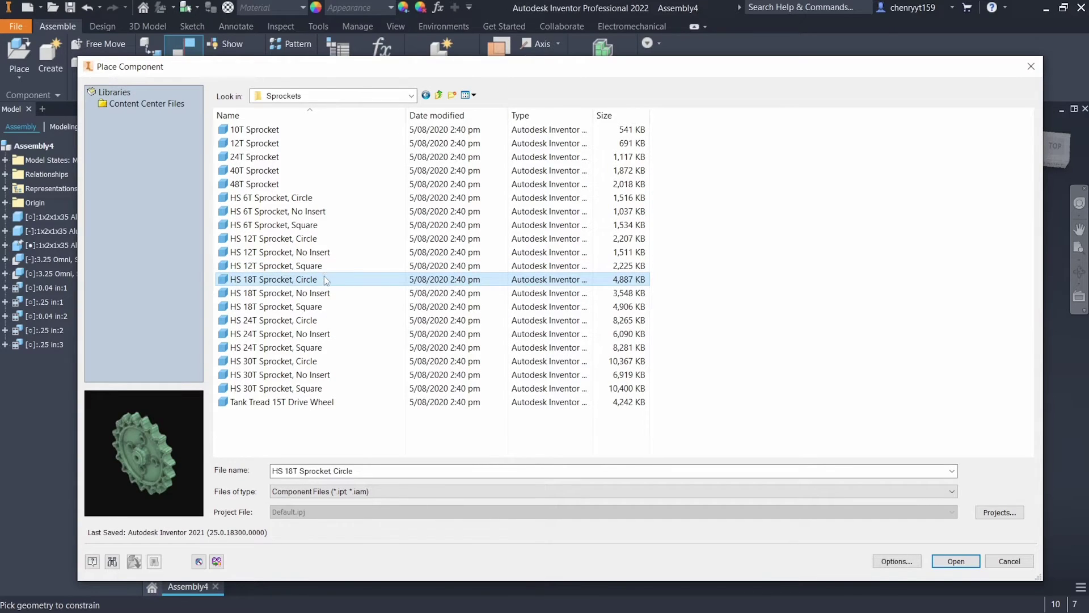
{"action": "left_click", "coordinate": [301, 306]}
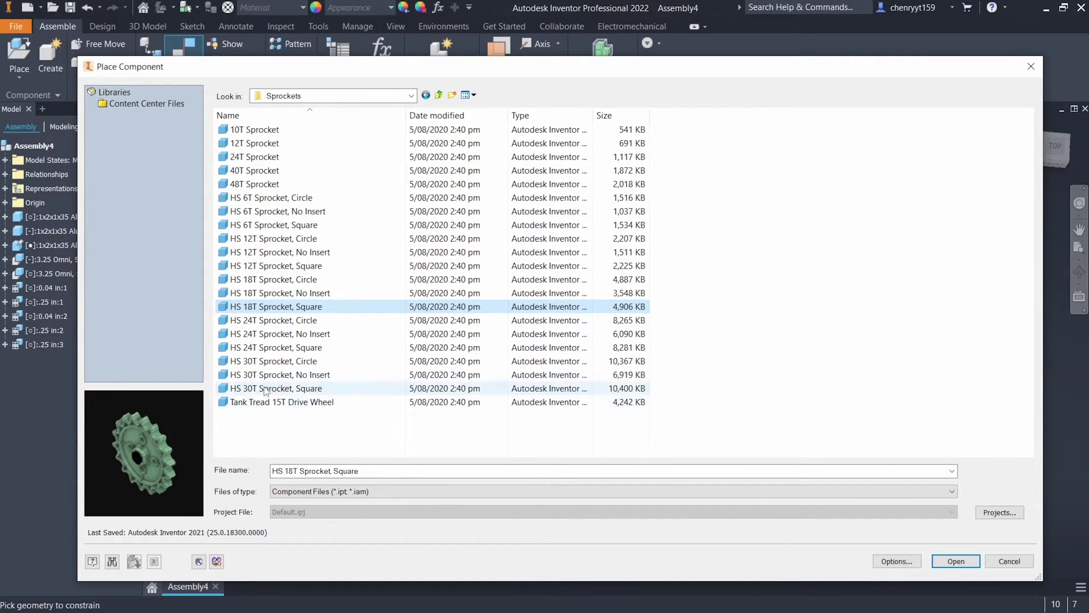
{"action": "left_click", "coordinate": [955, 560]}
{"action": "left_click", "coordinate": [286, 337]}
{"action": "key", "text": "Escape"}
{"action": "key", "text": "F4"}
- Seat the 18T sprocket's bore against the omni wheel face with an Insert constraint
{"action": "middle_click_drag", "start_coordinate": [293, 316], "coordinate": [284, 343], "text": "shift"}
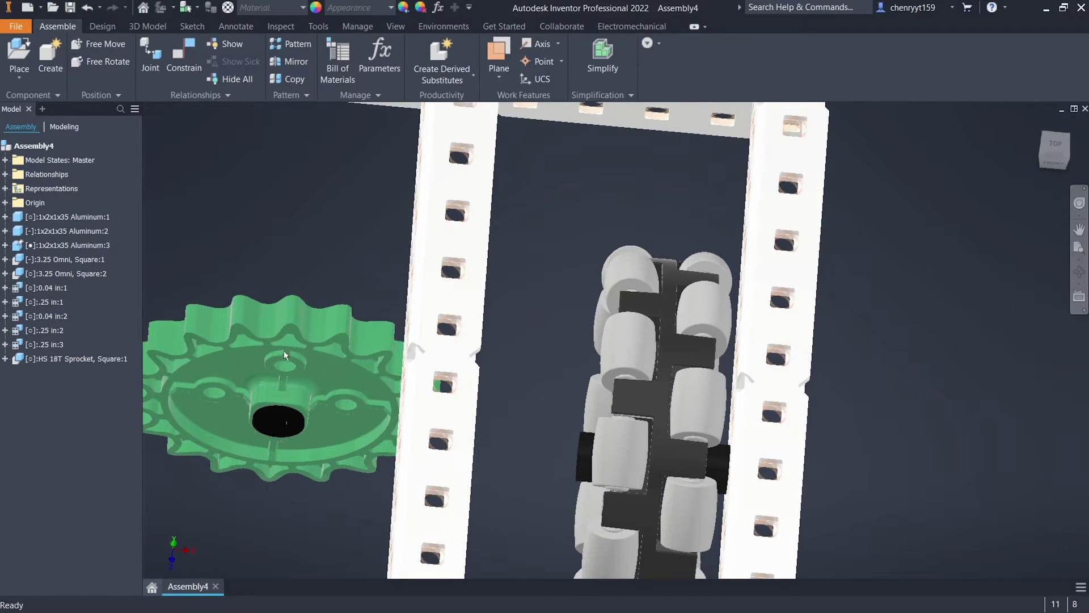
{"action": "scroll", "coordinate": [282, 363], "scroll_direction": "up", "scroll_amount": 4}
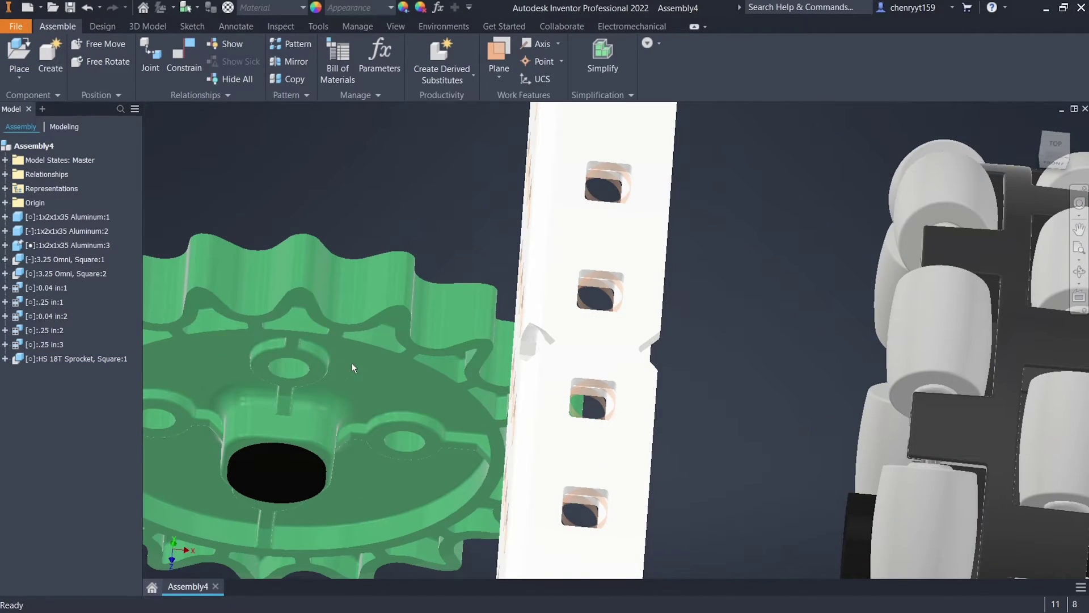
{"action": "scroll", "coordinate": [352, 363], "scroll_direction": "down", "scroll_amount": 3}
{"action": "middle_click_drag", "start_coordinate": [794, 462], "coordinate": [735, 421], "text": "shift"}
{"action": "scroll", "coordinate": [750, 417], "scroll_direction": "up", "scroll_amount": 5}
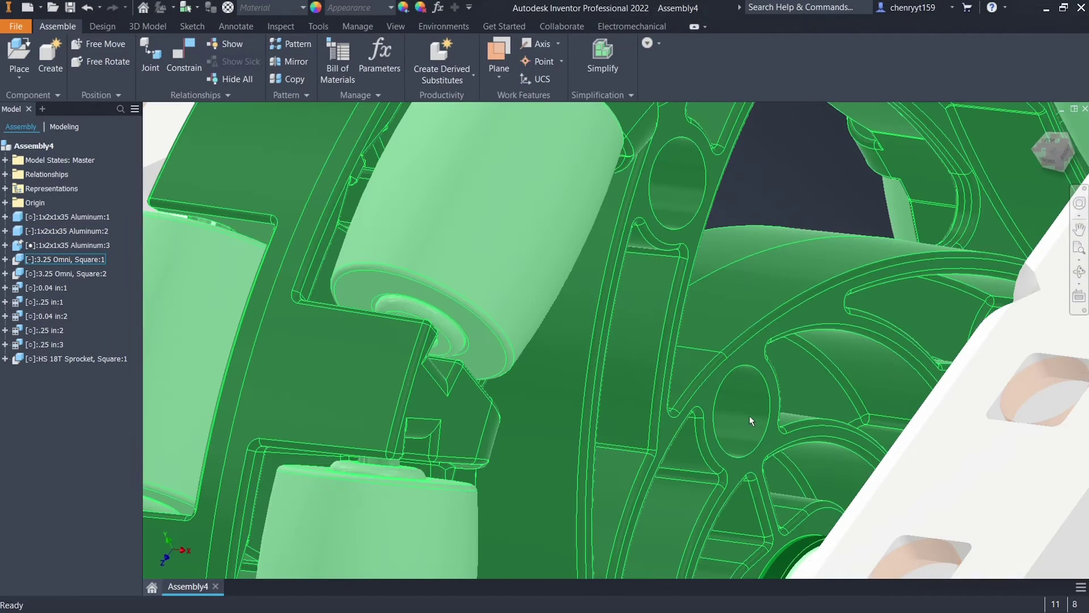
{"action": "scroll", "coordinate": [752, 412], "scroll_direction": "down", "scroll_amount": 5}
{"action": "middle_click_drag", "start_coordinate": [752, 412], "coordinate": [811, 454], "text": "shift"}
{"action": "key", "text": "c"}
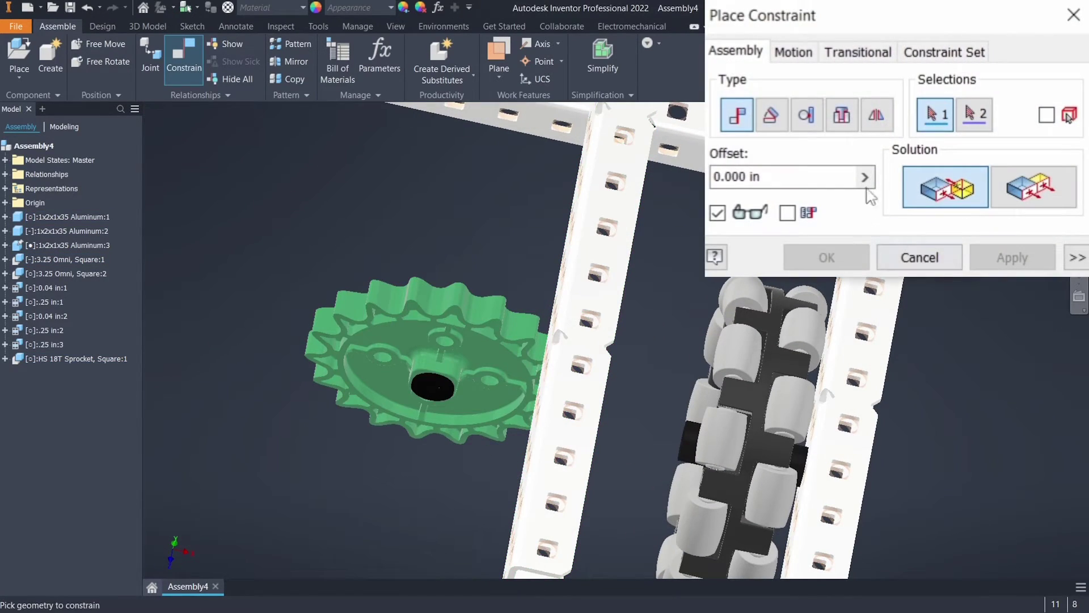
{"action": "left_click", "coordinate": [853, 126]}
{"action": "scroll", "coordinate": [425, 370], "scroll_direction": "up", "scroll_amount": 5}
{"action": "left_click", "coordinate": [480, 426]}
{"action": "scroll", "coordinate": [476, 457], "scroll_direction": "down", "scroll_amount": 4}
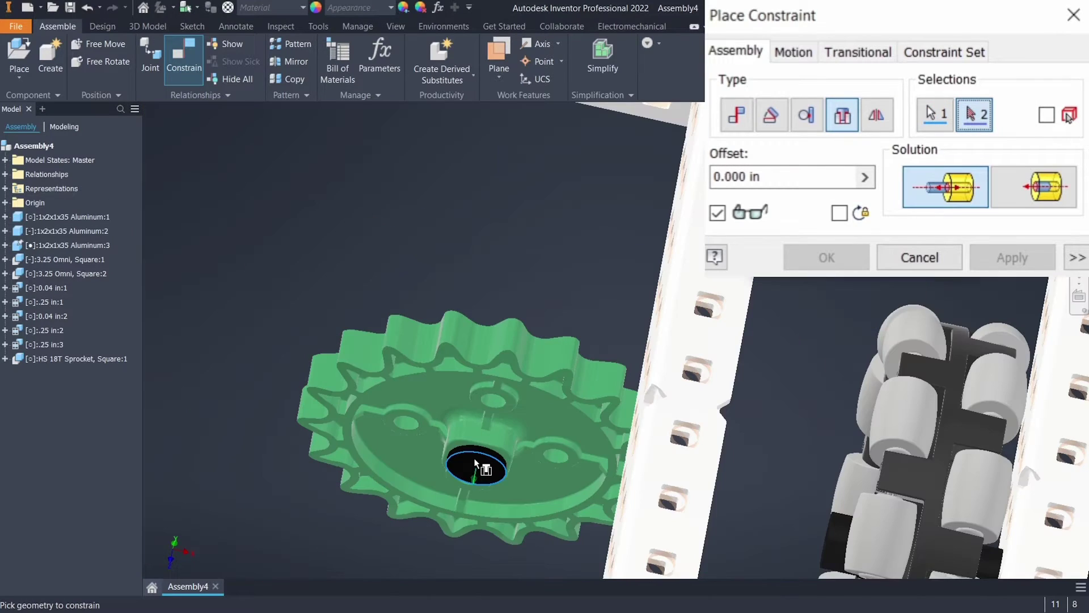
{"action": "middle_click_drag", "start_coordinate": [658, 457], "coordinate": [516, 321]}
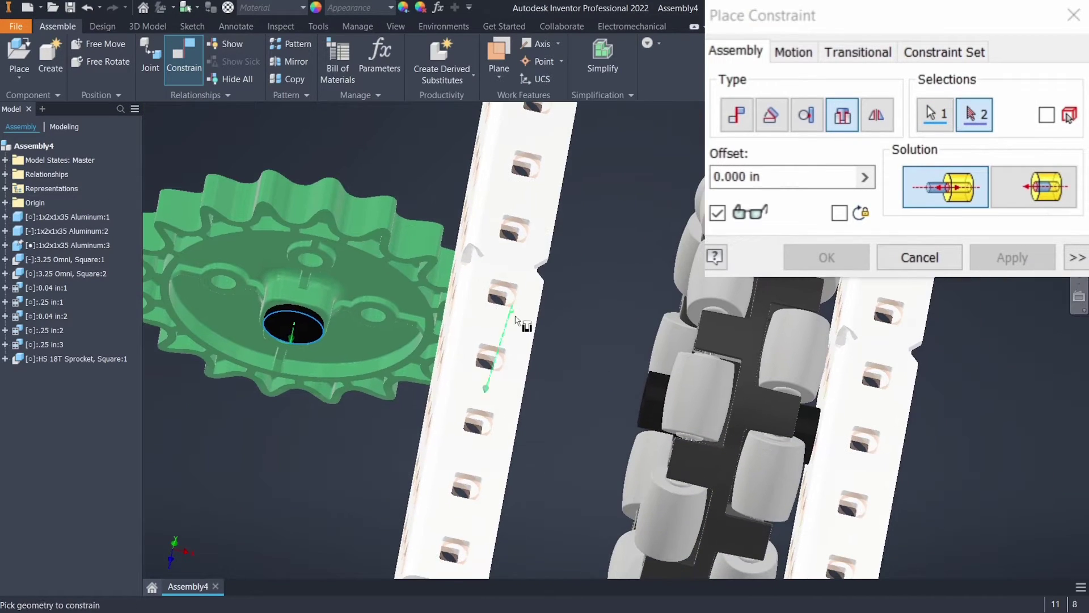
{"action": "left_click", "coordinate": [648, 391]}
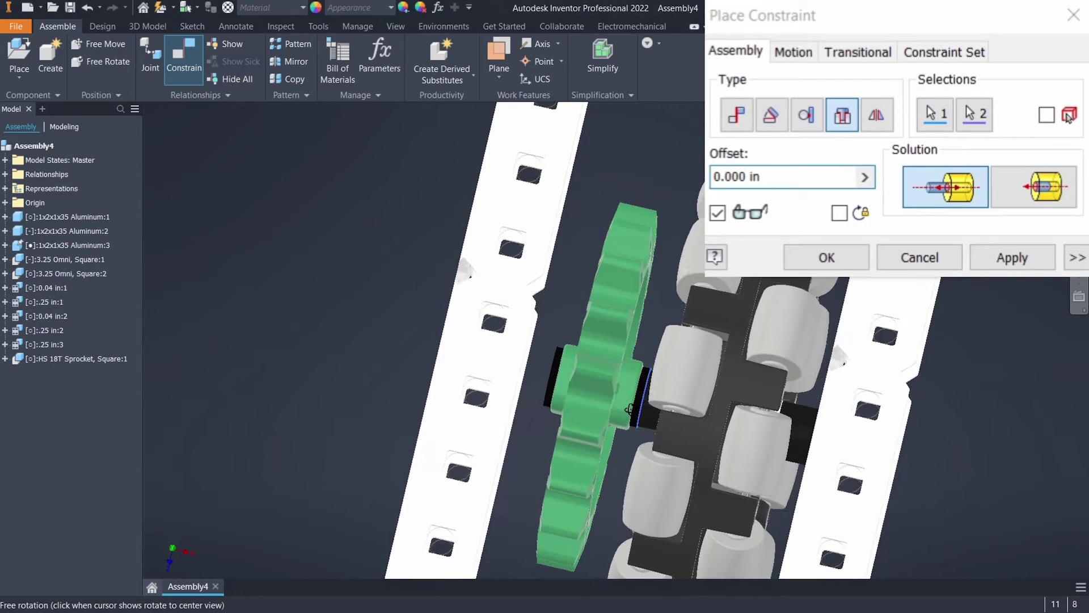
{"action": "left_click", "coordinate": [827, 258]}
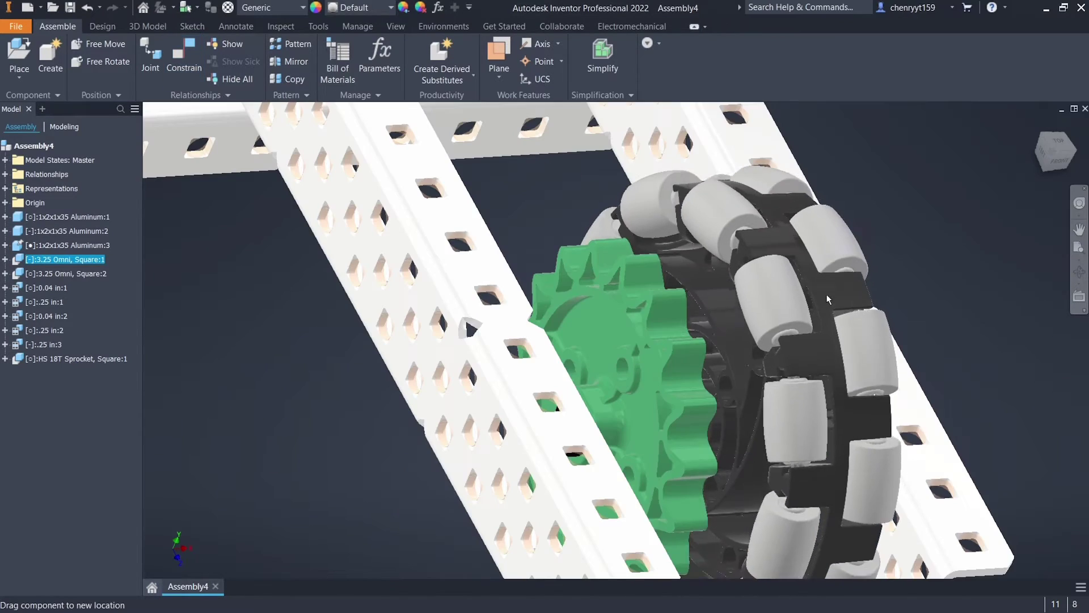
{"action": "left_click", "coordinate": [671, 380]}
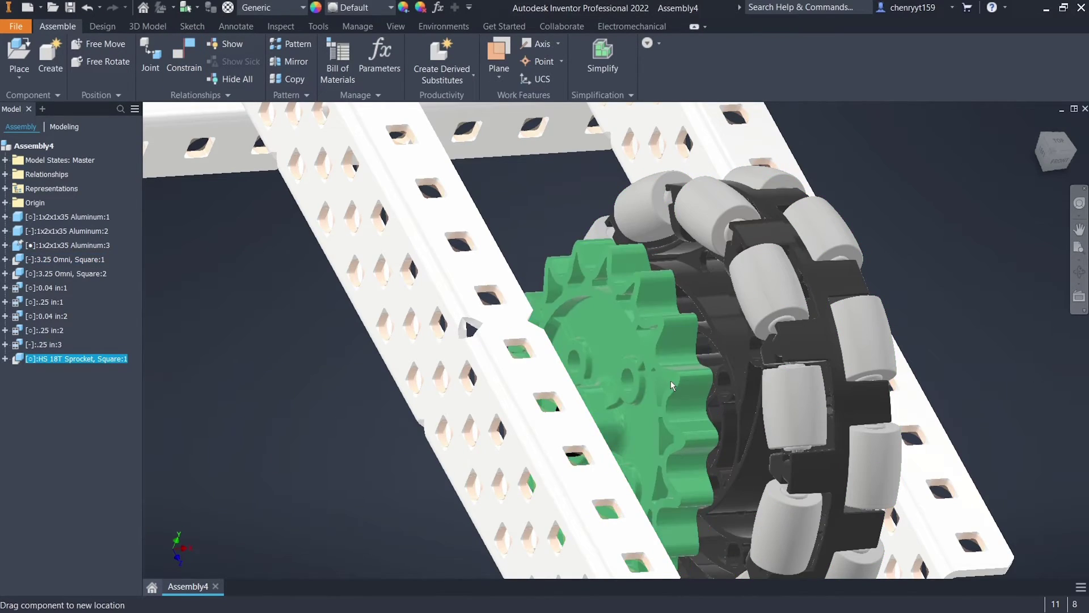
{"action": "left_click", "coordinate": [945, 271]}
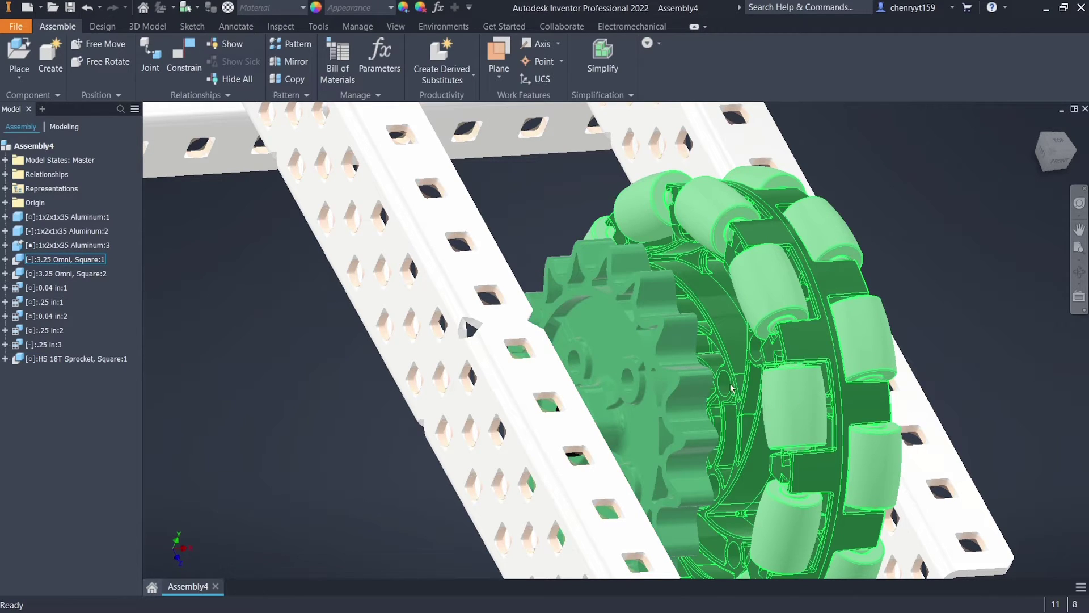
- Align the sprocket hole axis with the wheel hole axis, then drag to test rotation
{"action": "key", "text": "c"}
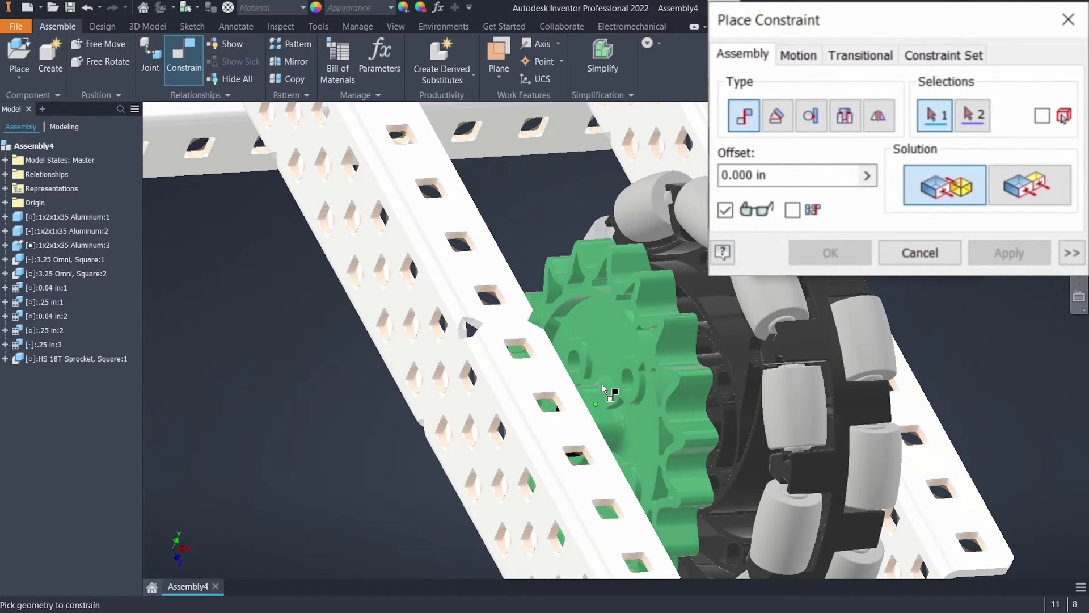
{"action": "scroll", "coordinate": [605, 388], "scroll_direction": "up", "scroll_amount": 5}
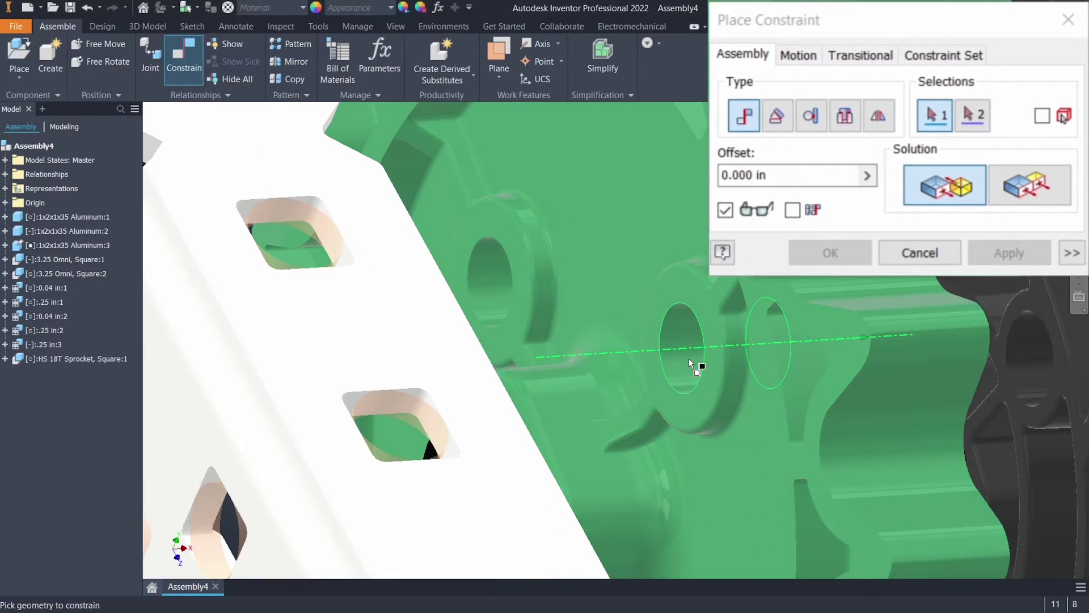
{"action": "left_click", "coordinate": [688, 359]}
{"action": "scroll", "coordinate": [801, 370], "scroll_direction": "down", "scroll_amount": 2}
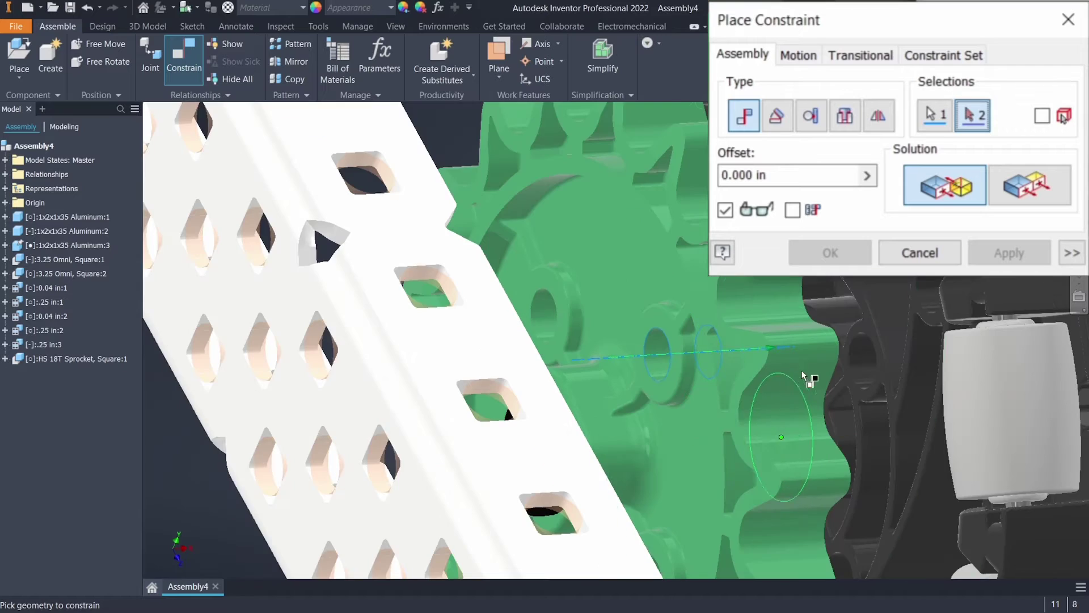
{"action": "left_click", "coordinate": [862, 361]}
{"action": "scroll", "coordinate": [782, 385], "scroll_direction": "down", "scroll_amount": 4}
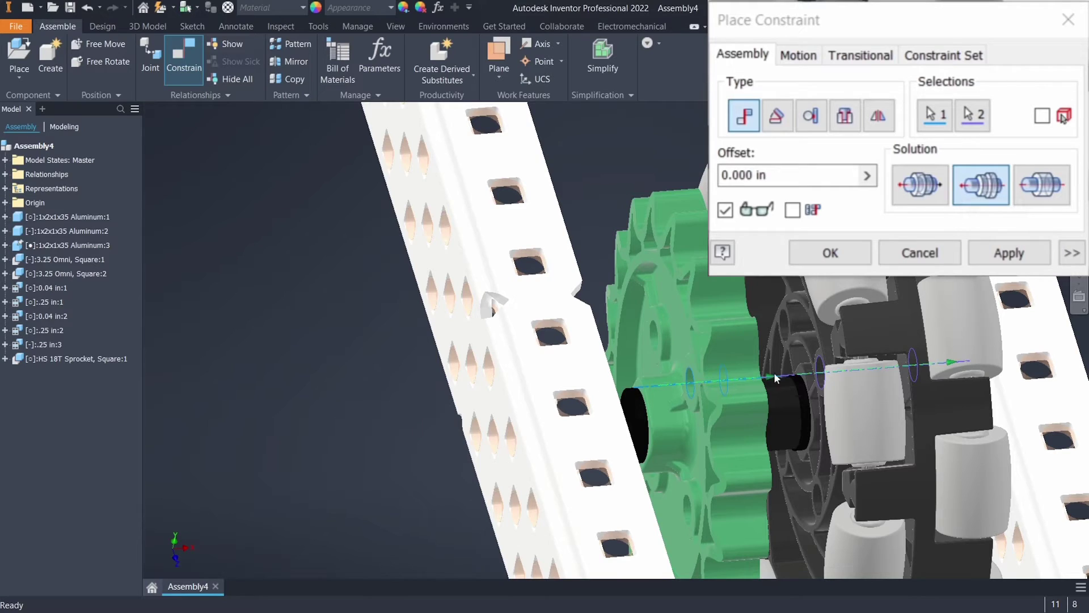
{"action": "middle_click_drag", "start_coordinate": [573, 374], "coordinate": [720, 391], "text": "shift"}
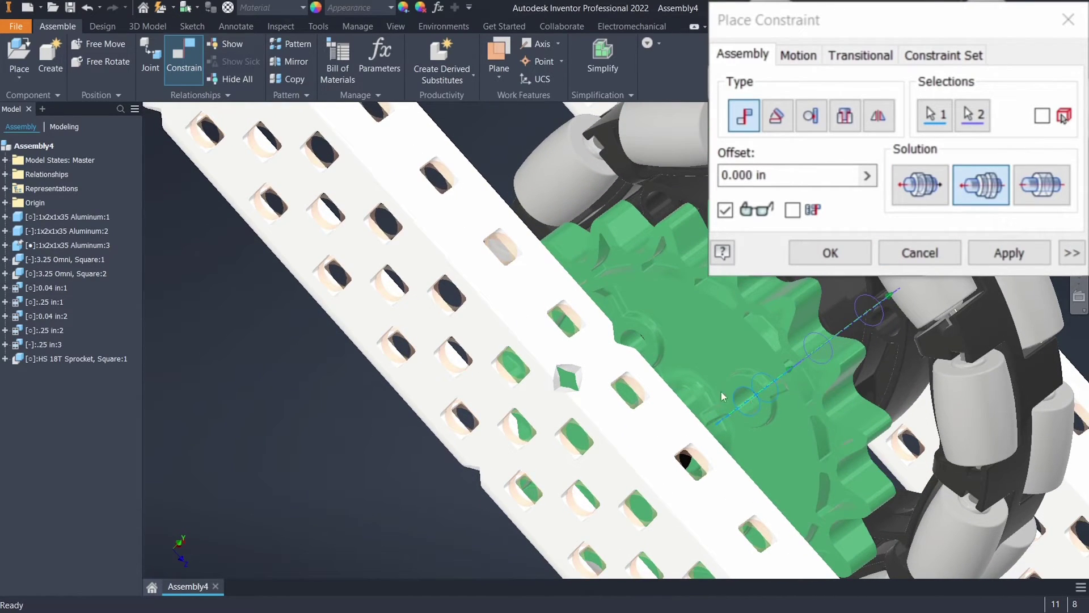
{"action": "middle_click_drag", "start_coordinate": [750, 400], "coordinate": [625, 431], "text": "shift"}
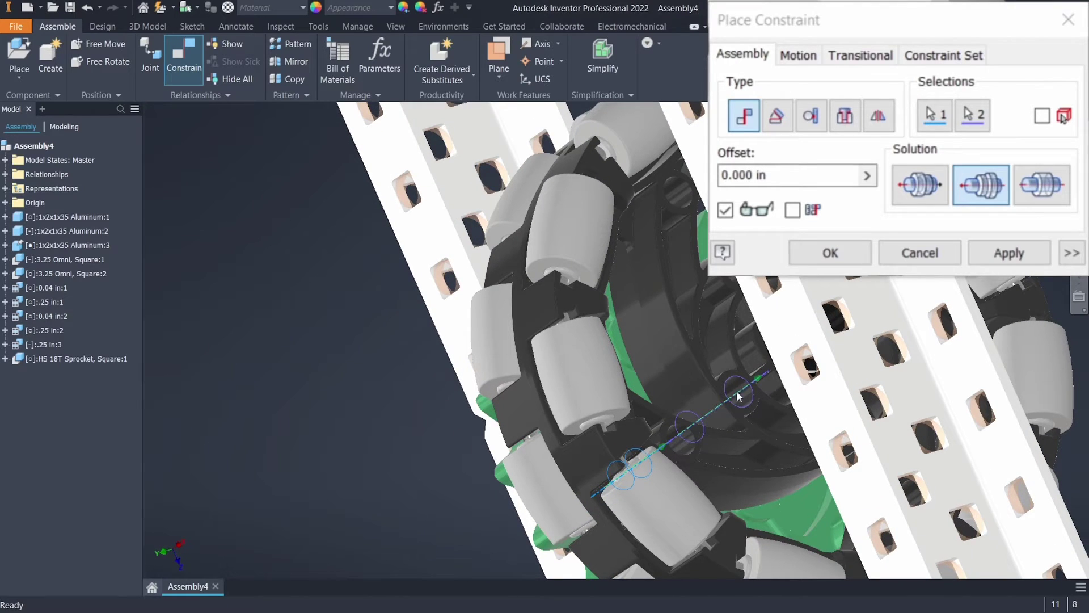
{"action": "scroll", "coordinate": [728, 418], "scroll_direction": "up", "scroll_amount": 3}
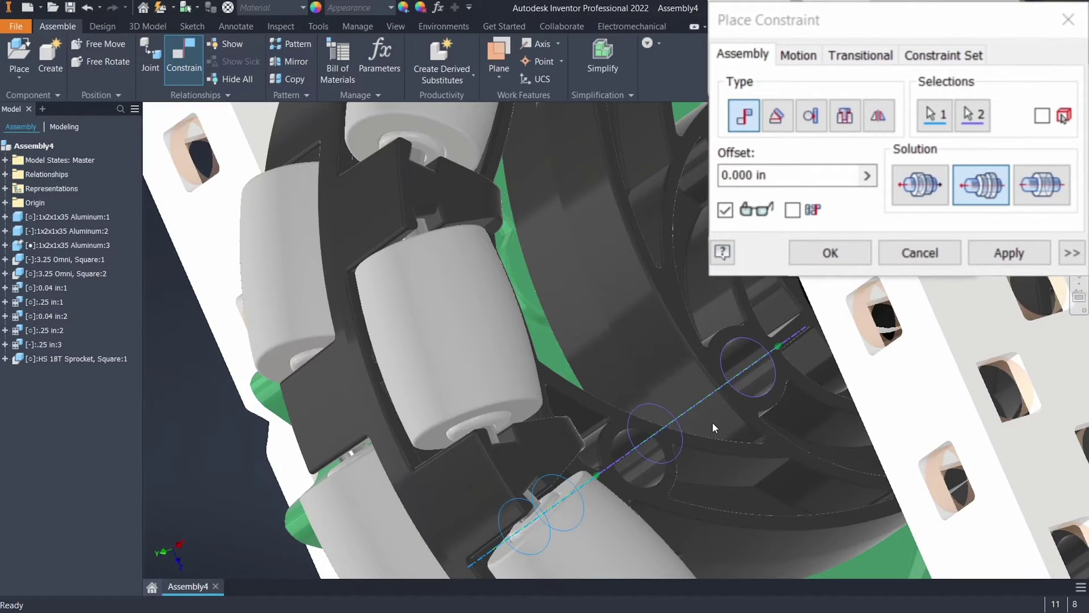
{"action": "scroll", "coordinate": [712, 421], "scroll_direction": "down", "scroll_amount": 5}
{"action": "left_click", "coordinate": [1010, 253]}
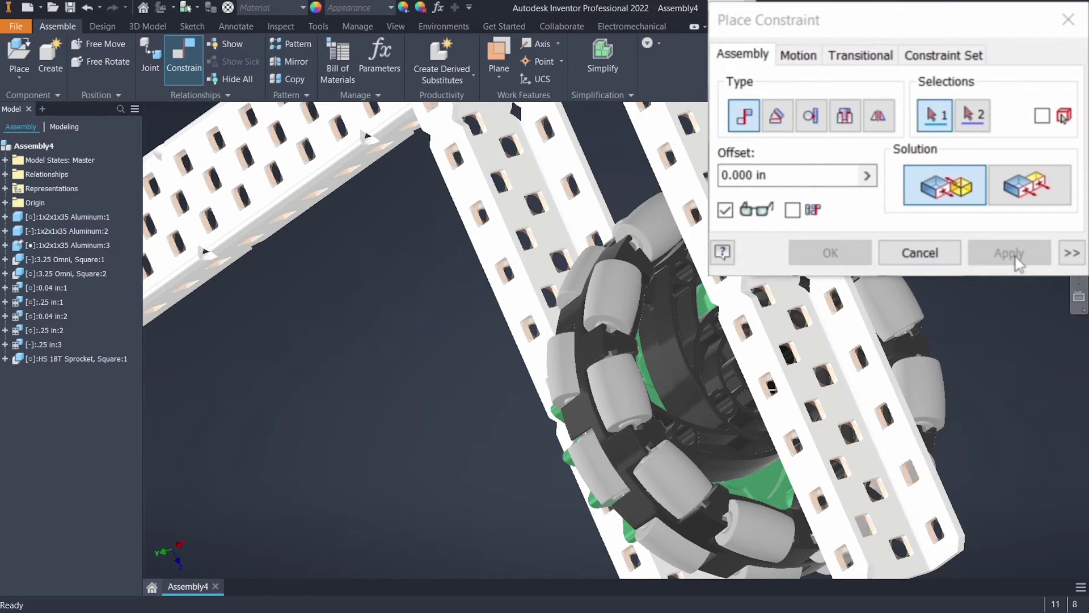
{"action": "key", "text": "Escape"}
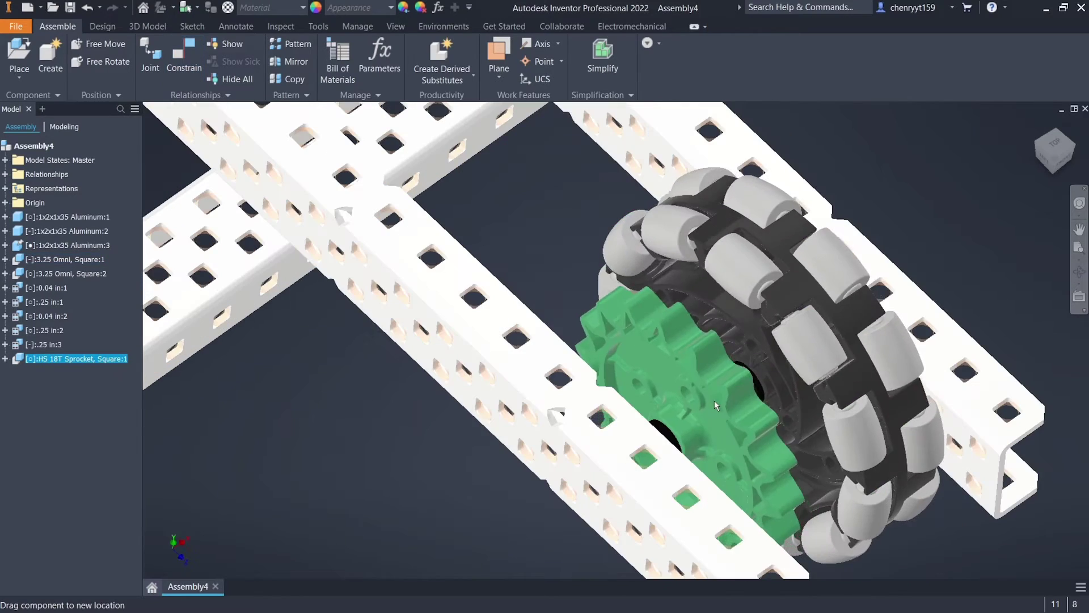
{"action": "left_click_drag", "start_coordinate": [713, 400], "coordinate": [779, 472]}
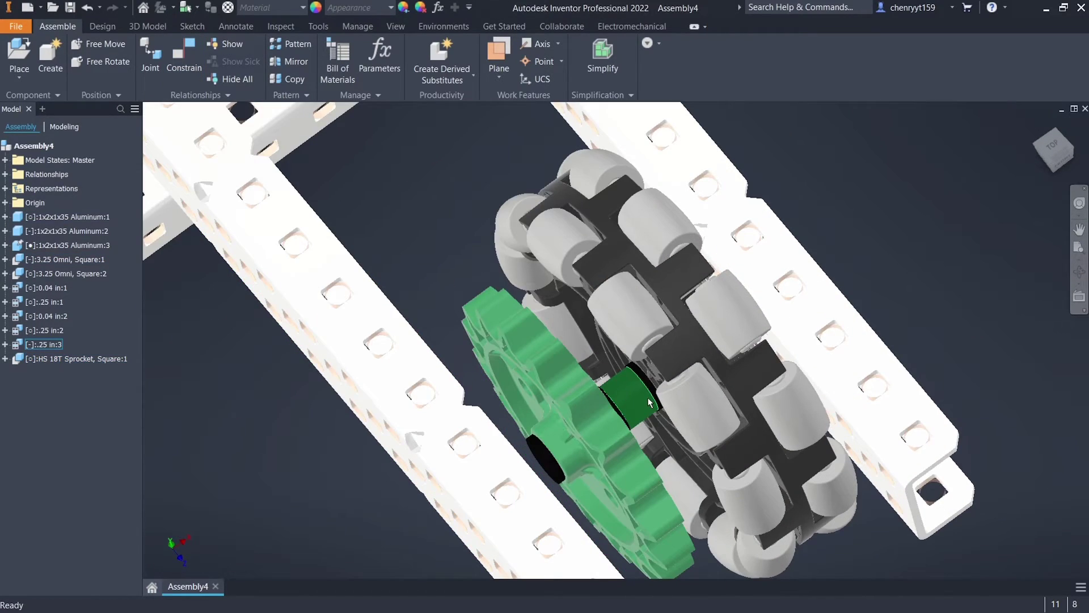
- Copy the .25 in:3 spacer and the 18T sprocket and paste a second set
{"action": "left_click", "coordinate": [647, 397]}
{"action": "left_click", "coordinate": [587, 405], "text": "ctrl"}
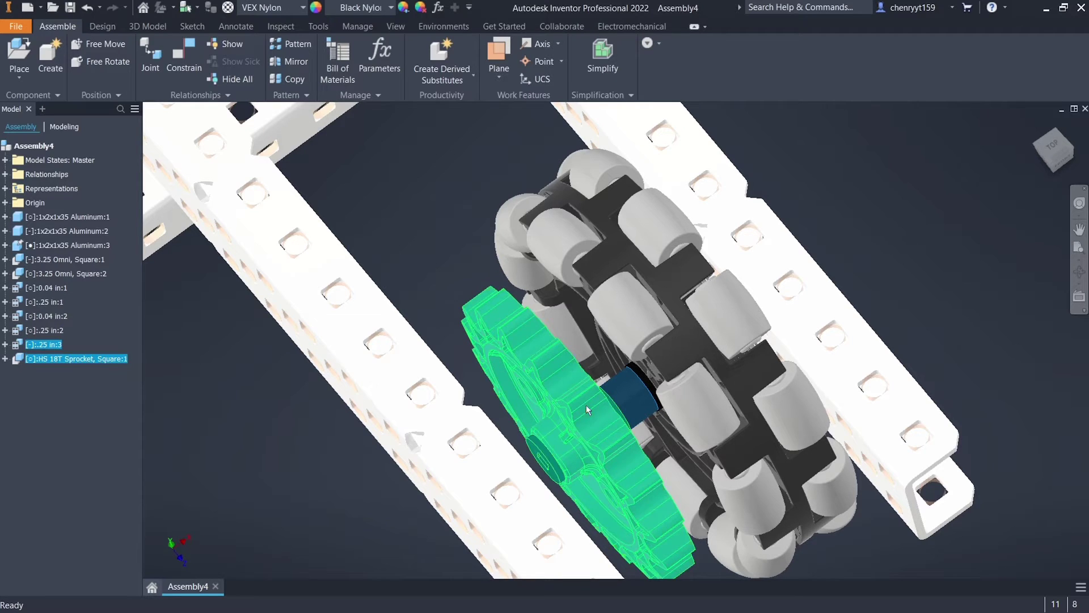
{"action": "scroll", "coordinate": [505, 330], "scroll_direction": "down", "scroll_amount": 5}
{"action": "mouse_move", "coordinate": [454, 193]}
{"action": "middle_mouse_down"}
{"action": "mouse_move", "coordinate": [677, 493]}
{"action": "mouse_move", "coordinate": [767, 538]}
{"action": "middle_mouse_up"}
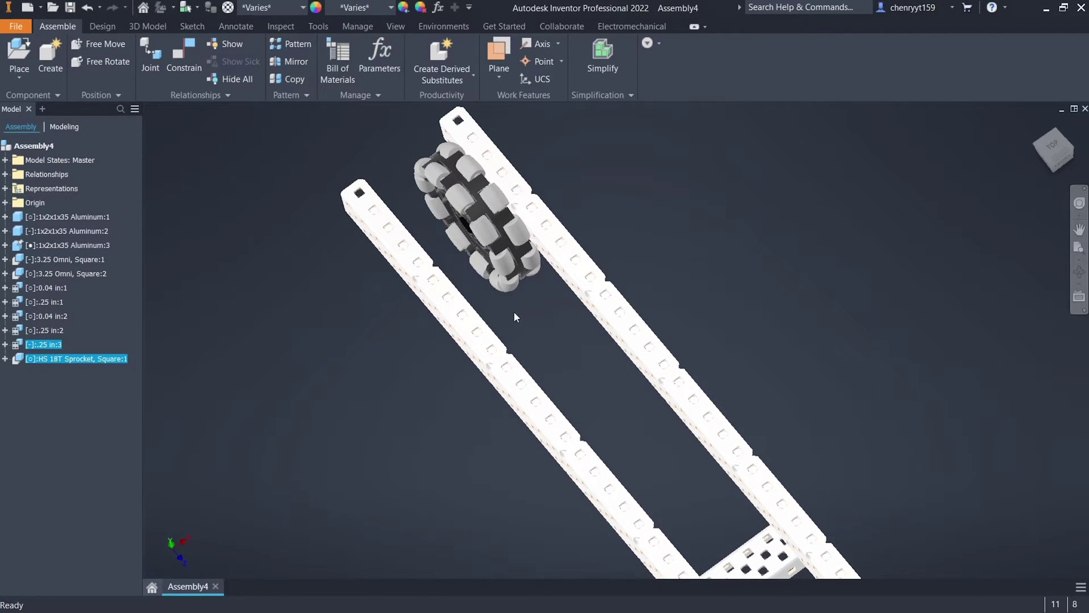
{"action": "middle_click_drag", "start_coordinate": [513, 312], "coordinate": [550, 369]}
{"action": "key", "text": "ctrl+c"}
{"action": "key", "text": "ctrl+v"}
- Insert-constrain the copied parts' circular edge onto the second wheel's hub edge
{"action": "scroll", "coordinate": [480, 301], "scroll_direction": "down", "scroll_amount": 5}
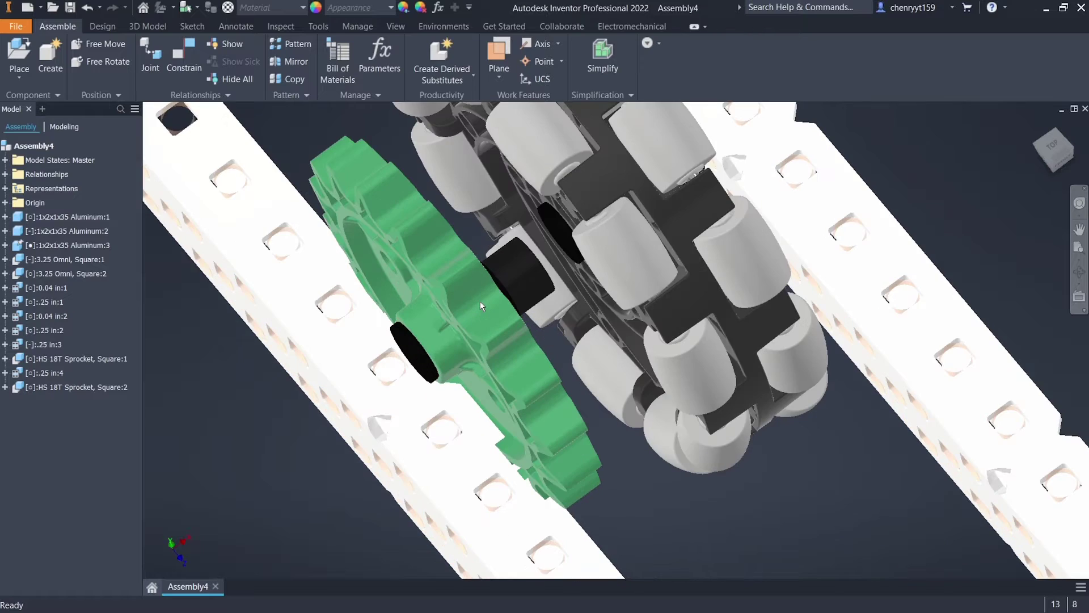
{"action": "key", "text": "c"}
{"action": "left_click", "coordinate": [844, 118]}
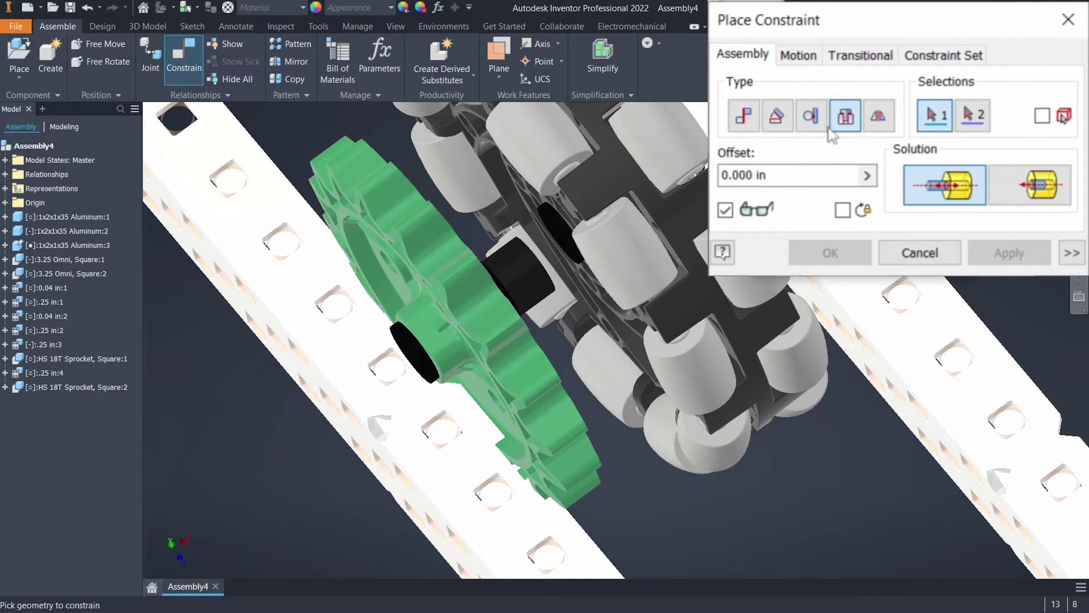
{"action": "left_click", "coordinate": [521, 265]}
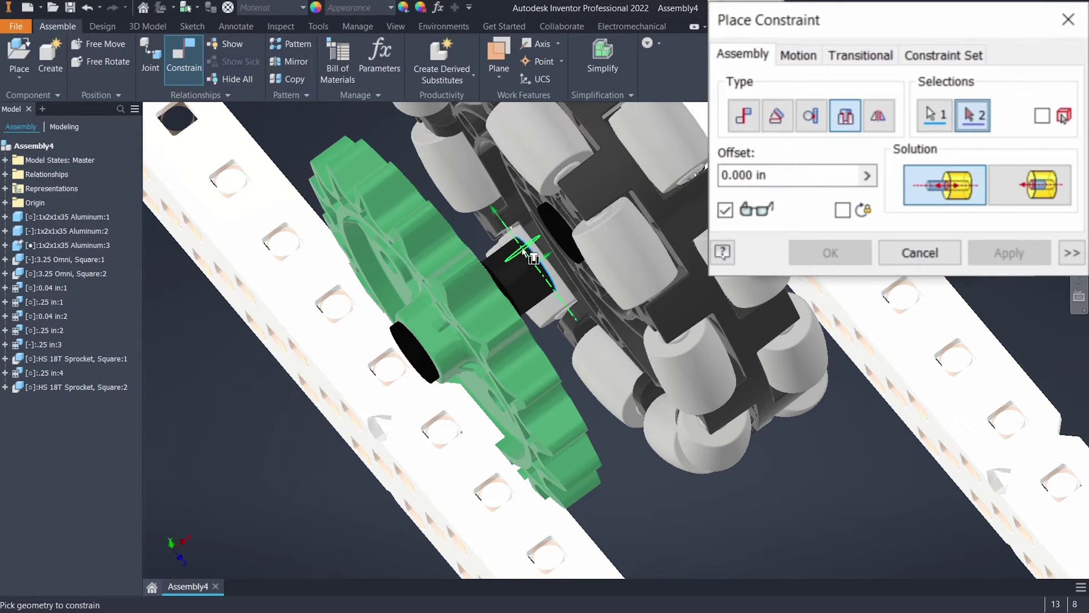
{"action": "left_click", "coordinate": [546, 220]}
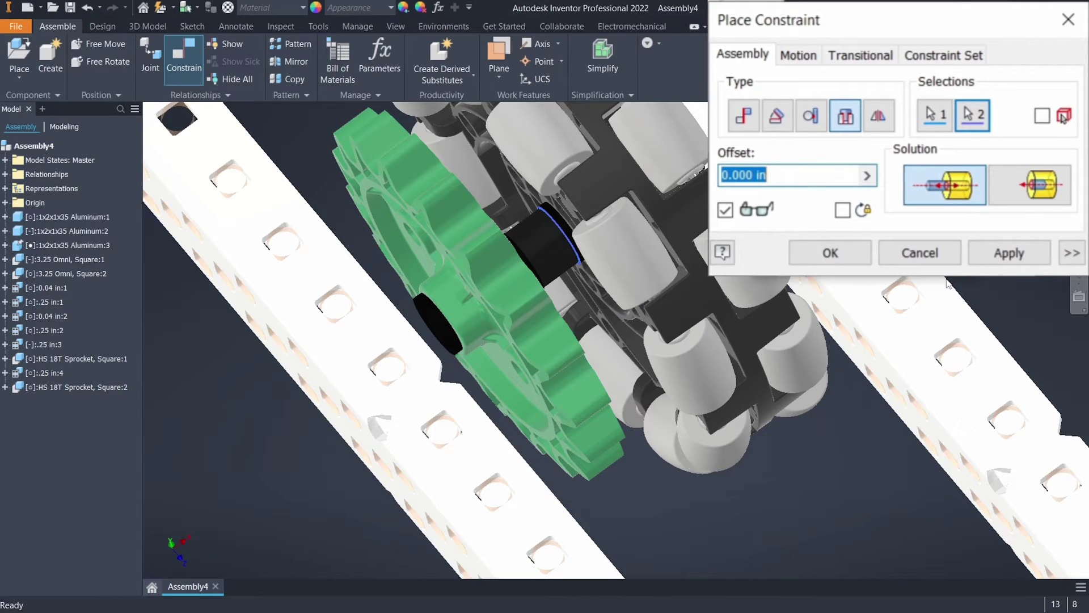
{"action": "left_click", "coordinate": [1033, 255]}
{"action": "key", "text": "Escape"}
{"action": "left_click_drag", "start_coordinate": [466, 305], "coordinate": [729, 513]}
{"action": "left_click", "coordinate": [730, 513]}
{"action": "middle_click_drag", "start_coordinate": [726, 435], "coordinate": [752, 405], "text": "shift"}
- Align the copied sprocket's hole axis with the second wheel's axis and spin to check
{"action": "key", "text": "c"}
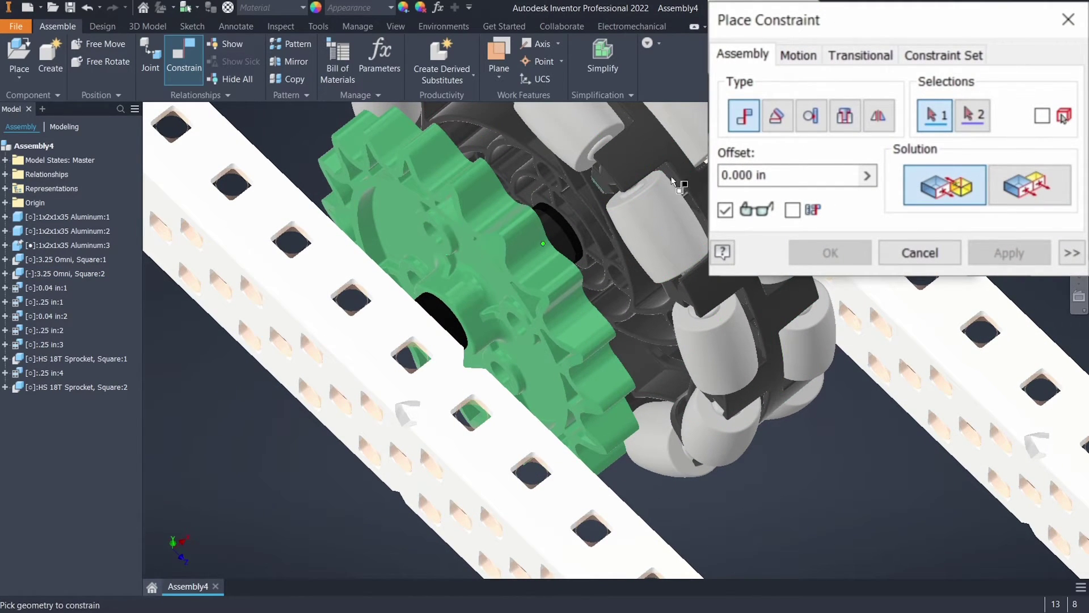
{"action": "scroll", "coordinate": [427, 233], "scroll_direction": "up", "scroll_amount": 5}
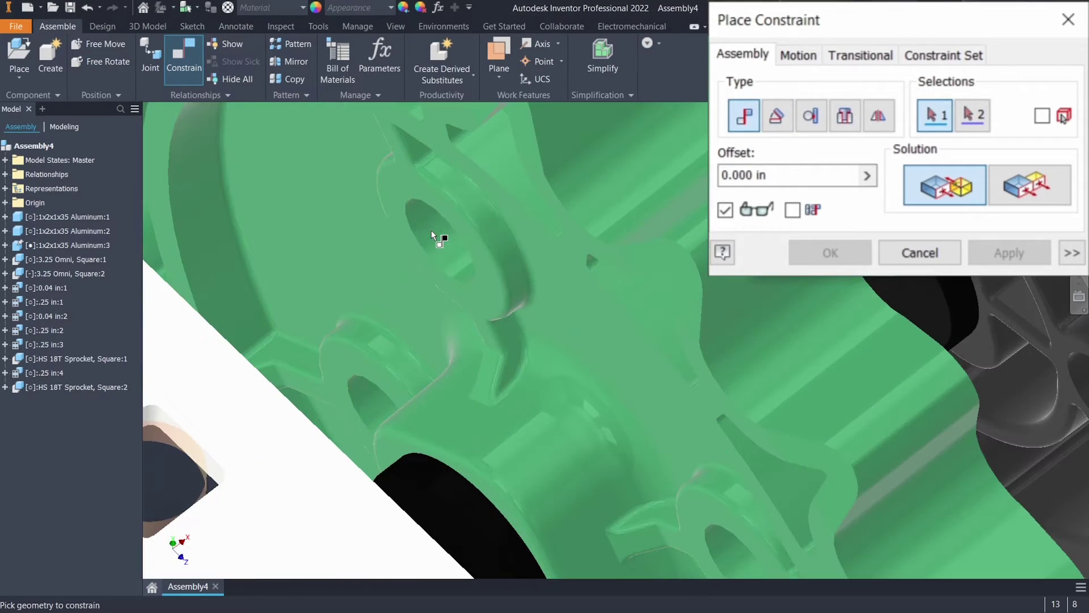
{"action": "left_click", "coordinate": [430, 237]}
{"action": "scroll", "coordinate": [431, 236], "scroll_direction": "down", "scroll_amount": 5}
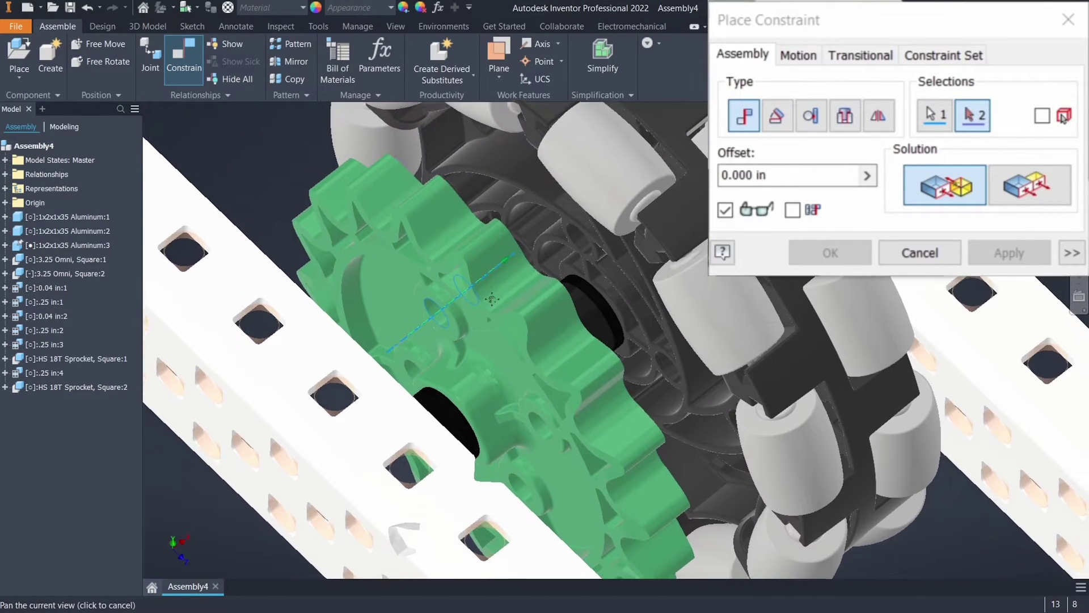
{"action": "scroll", "coordinate": [578, 240], "scroll_direction": "up", "scroll_amount": 3}
{"action": "left_click", "coordinate": [580, 245]}
{"action": "scroll", "coordinate": [579, 245], "scroll_direction": "down", "scroll_amount": 5}
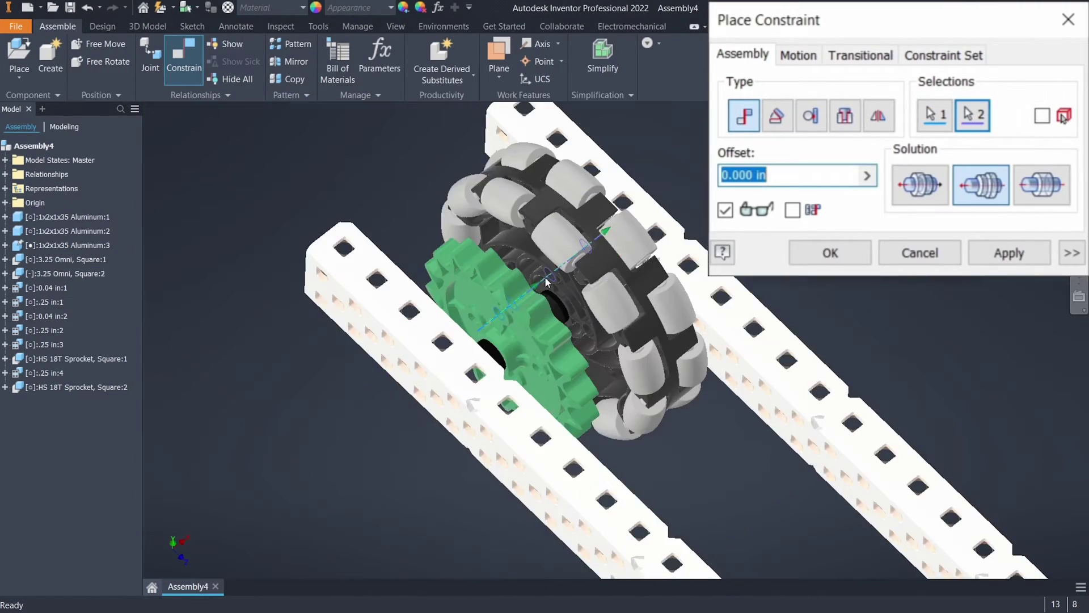
{"action": "left_click", "coordinate": [999, 193]}
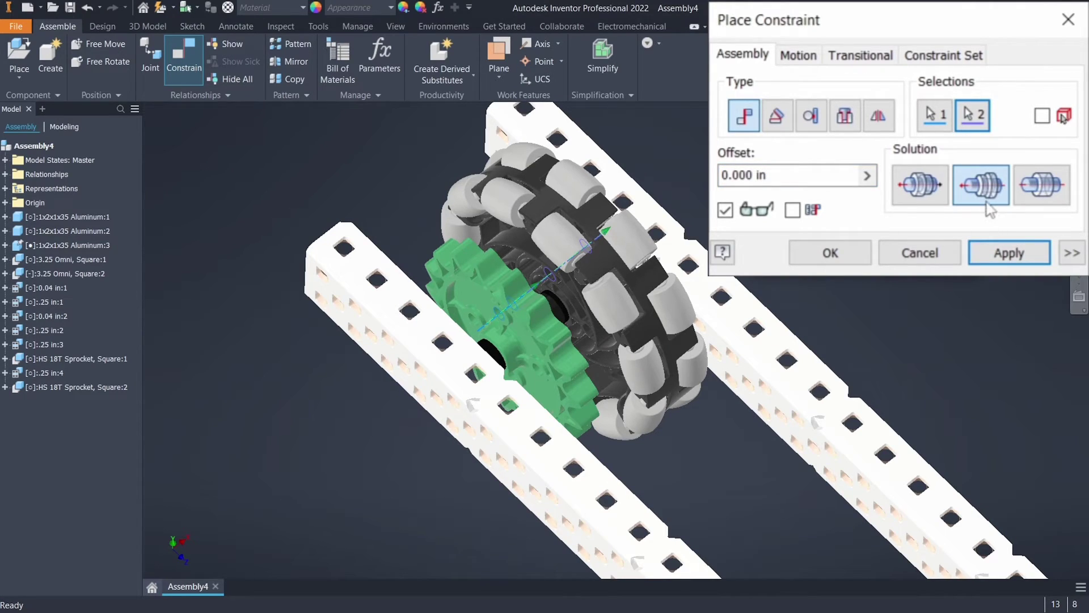
{"action": "left_click", "coordinate": [1008, 252]}
{"action": "key", "text": "Escape"}
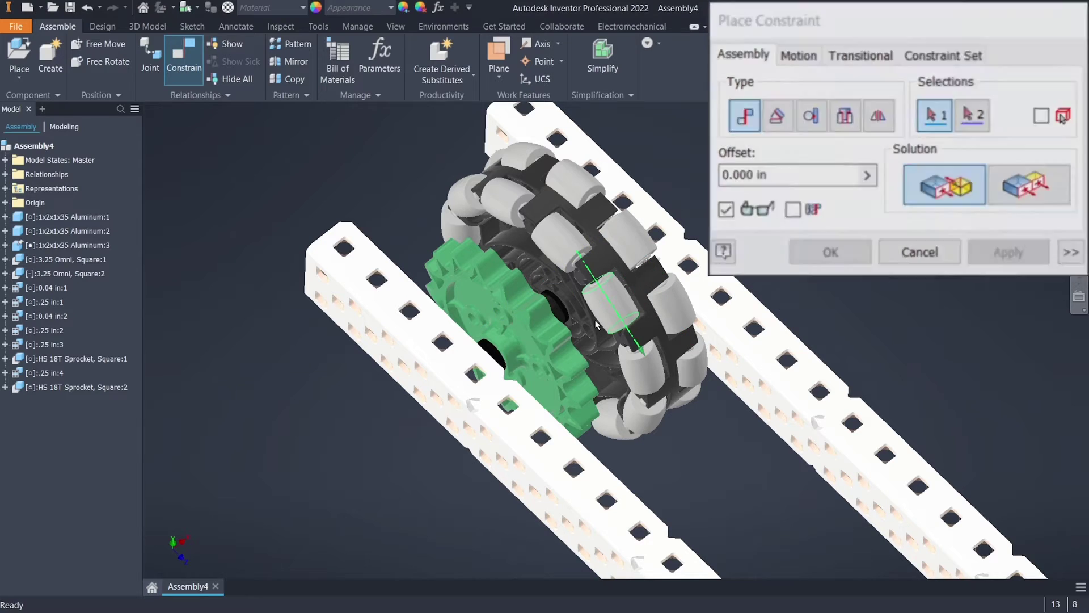
{"action": "left_click_drag", "start_coordinate": [506, 292], "coordinate": [401, 233]}
{"action": "scroll", "coordinate": [401, 232], "scroll_direction": "up", "scroll_amount": 5}
{"action": "middle_click_drag", "start_coordinate": [417, 317], "coordinate": [506, 332], "text": "shift"}
- Place a V5 Simple Motor from the Library 1.2 - Tutorial Electronics folder
{"action": "key", "text": "p"}
{"action": "left_click", "coordinate": [439, 95]}
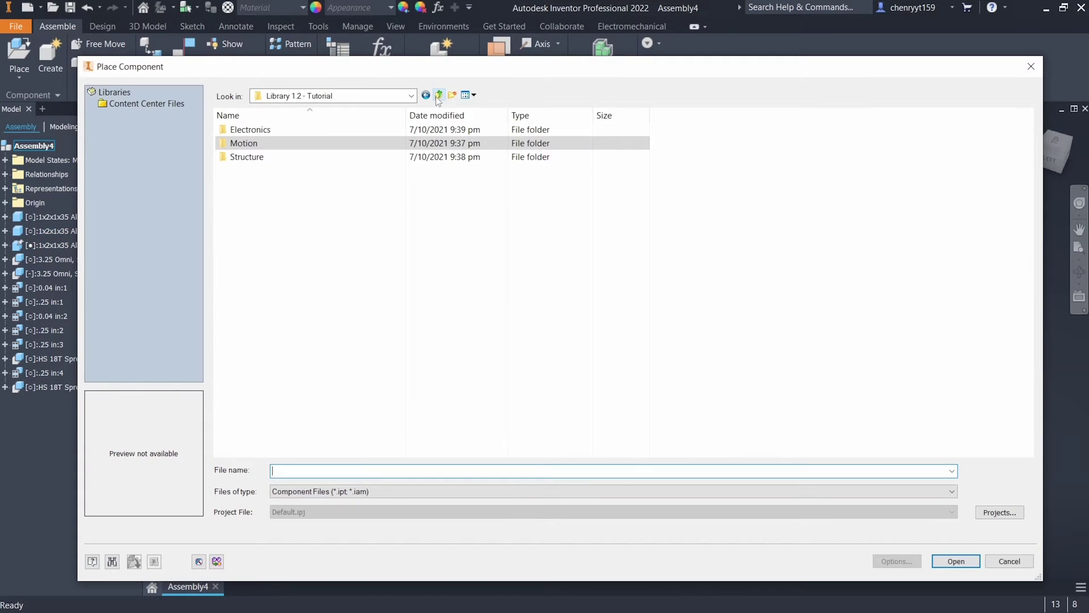
{"action": "double_click", "coordinate": [362, 129]}
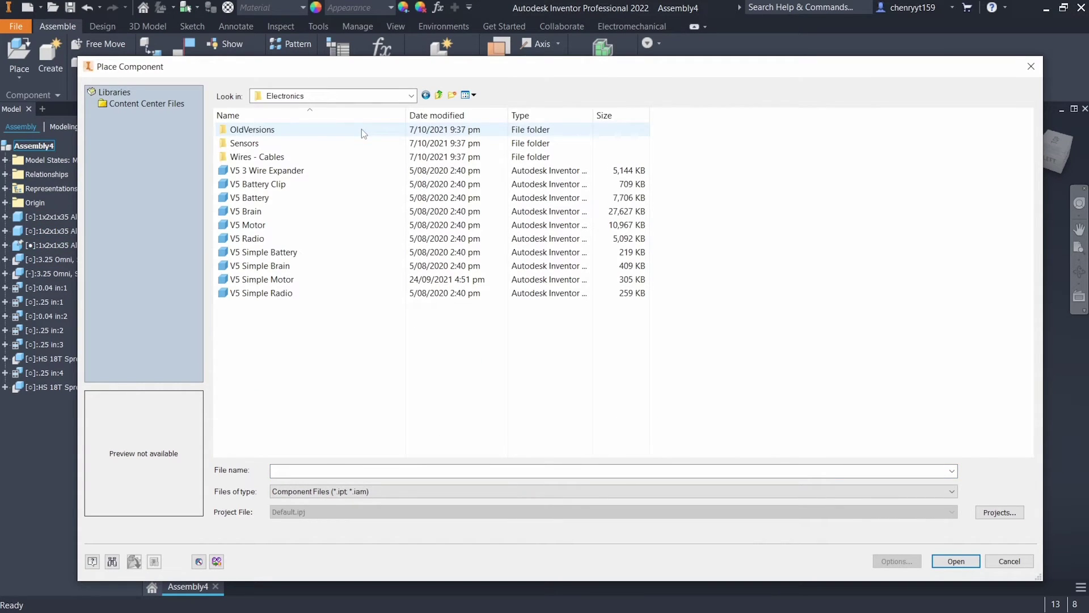
{"action": "left_click", "coordinate": [374, 278]}
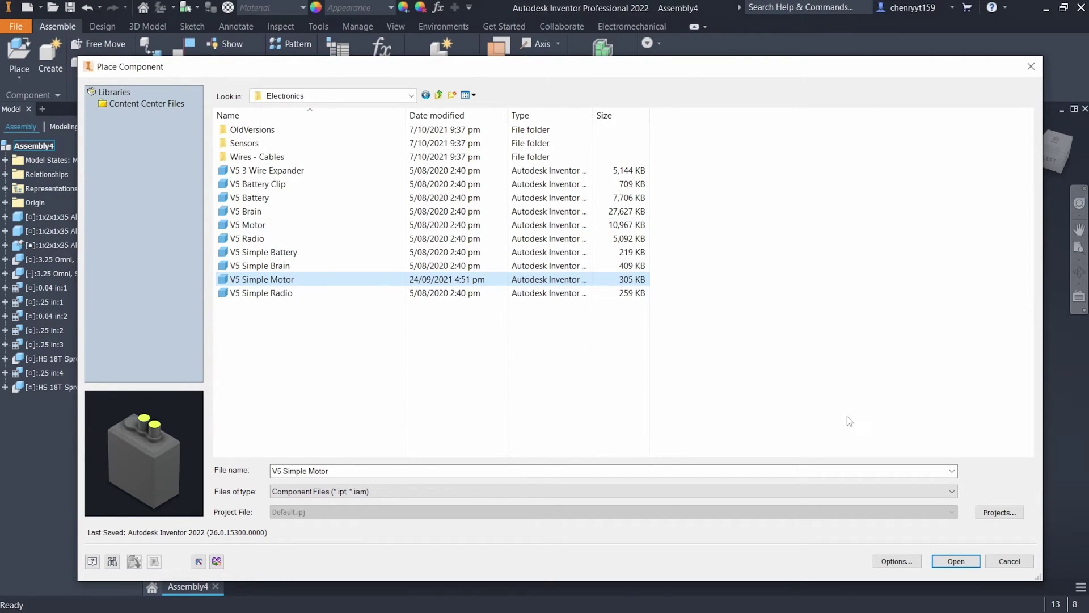
{"action": "left_click", "coordinate": [954, 561]}
{"action": "left_click", "coordinate": [376, 335]}
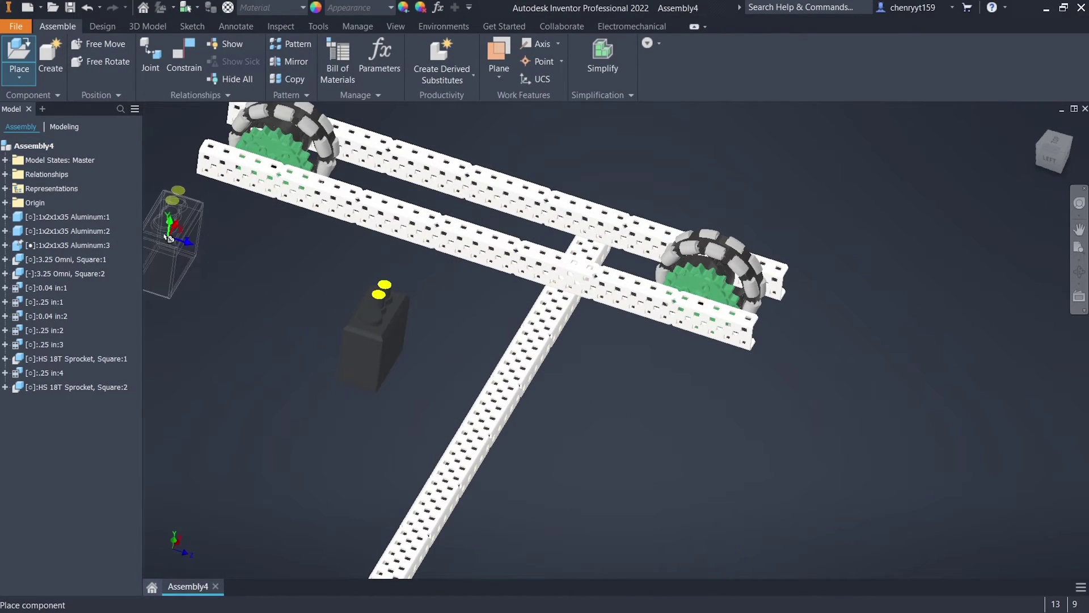
- Place a V5 Motor rotated 180° about Z beside the simple motor
{"action": "left_click", "coordinate": [21, 52]}
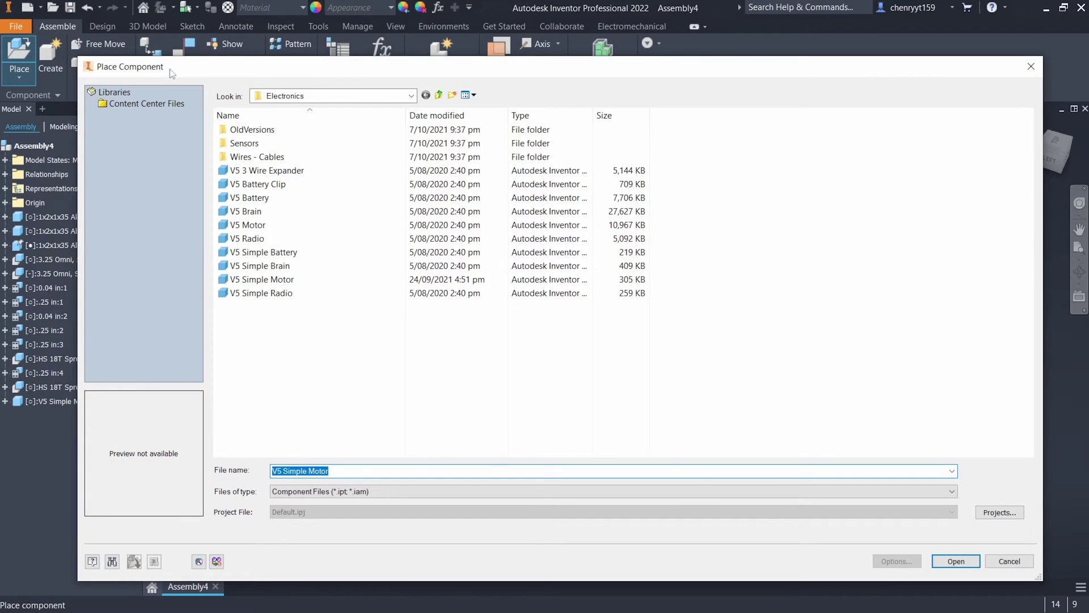
{"action": "left_click", "coordinate": [326, 225]}
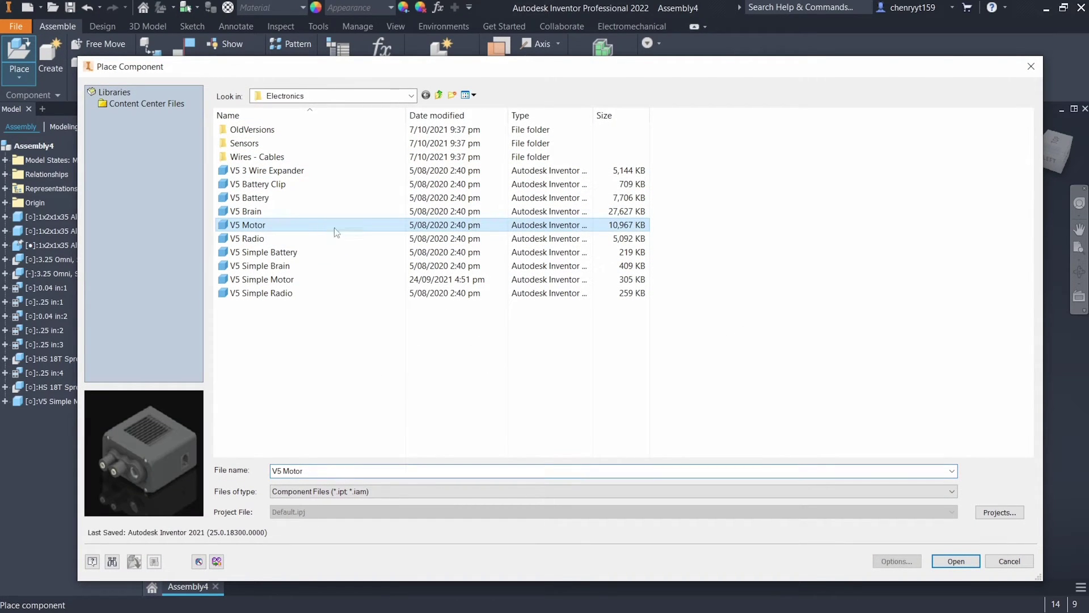
{"action": "left_click", "coordinate": [945, 560]}
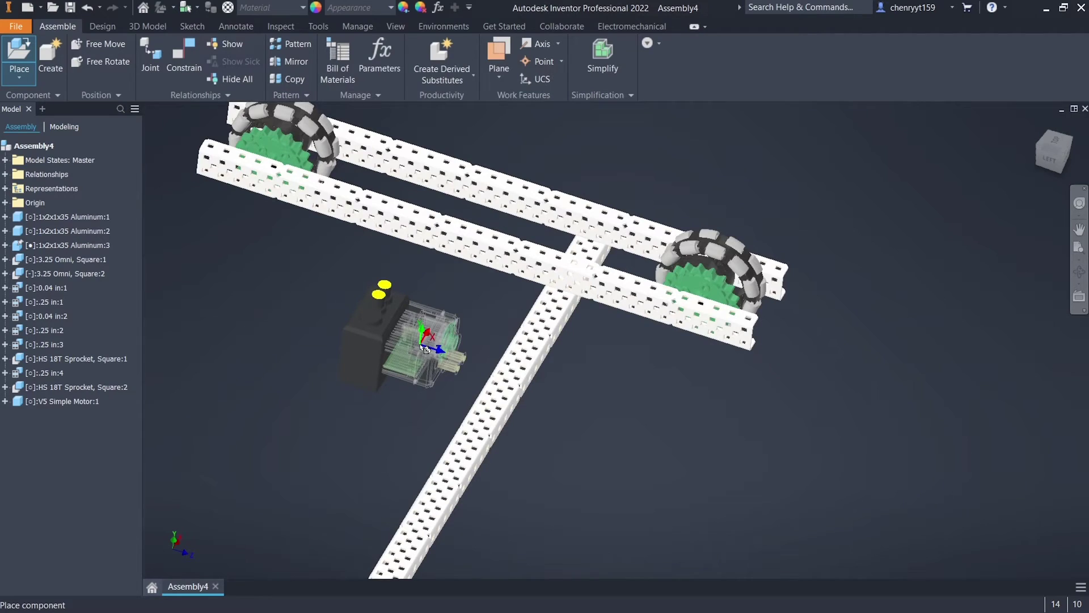
{"action": "right_click", "coordinate": [426, 344]}
{"action": "left_click", "coordinate": [421, 335]}
{"action": "right_click", "coordinate": [426, 344]}
{"action": "left_click", "coordinate": [403, 326]}
{"action": "right_click", "coordinate": [434, 357]}
{"action": "left_click", "coordinate": [406, 338]}
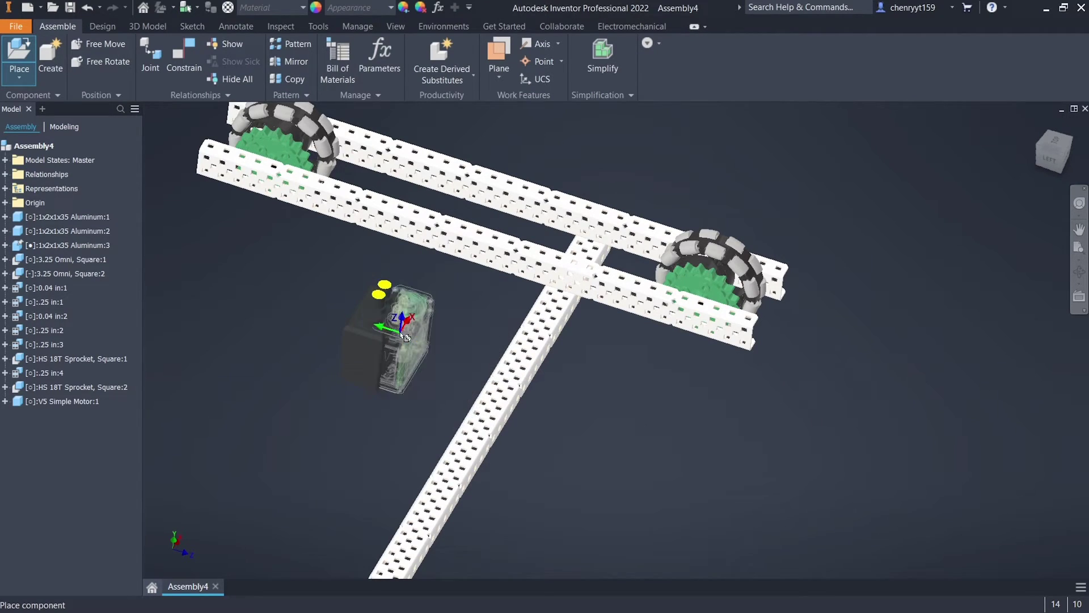
{"action": "scroll", "coordinate": [433, 346], "scroll_direction": "up", "scroll_amount": 3}
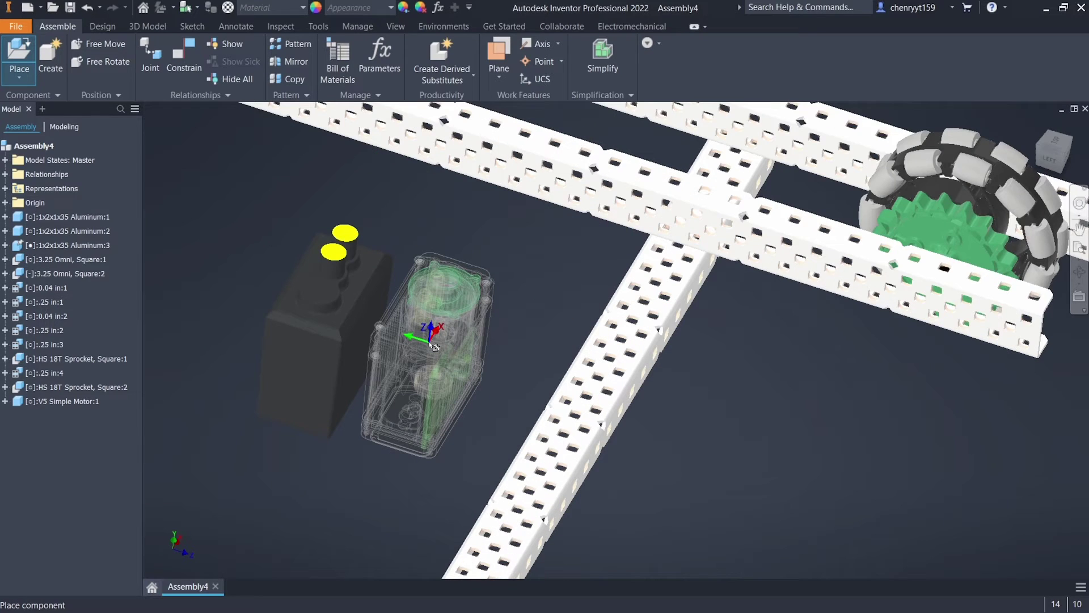
{"action": "right_click", "coordinate": [429, 342]}
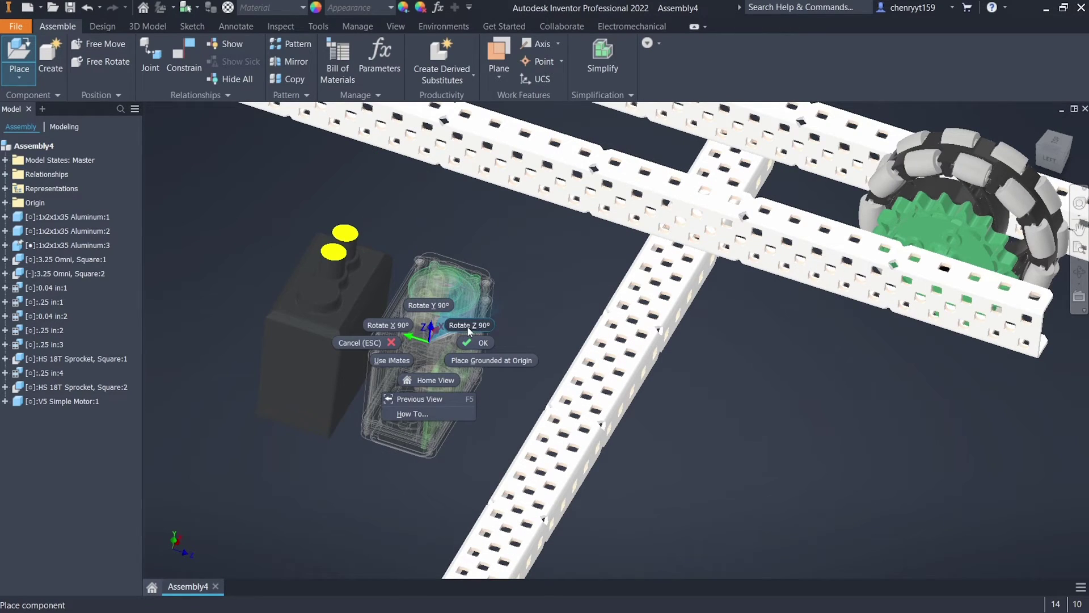
{"action": "left_click", "coordinate": [469, 331]}
{"action": "right_click", "coordinate": [447, 343]}
{"action": "left_click", "coordinate": [485, 328]}
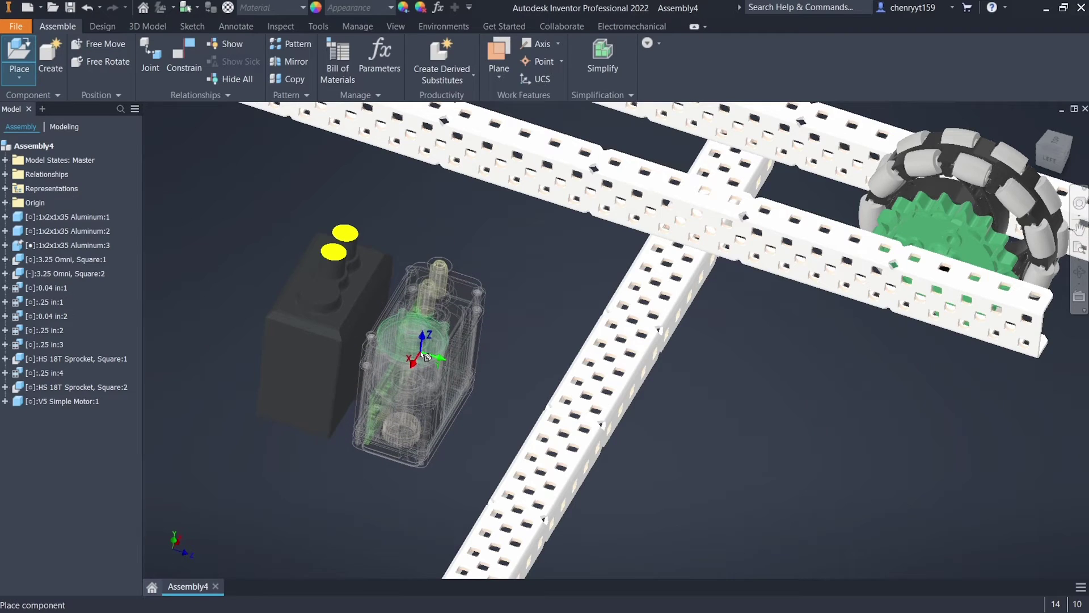
{"action": "left_click", "coordinate": [451, 346]}
{"action": "key", "text": "Escape"}
{"action": "scroll", "coordinate": [400, 281], "scroll_direction": "up", "scroll_amount": 5}
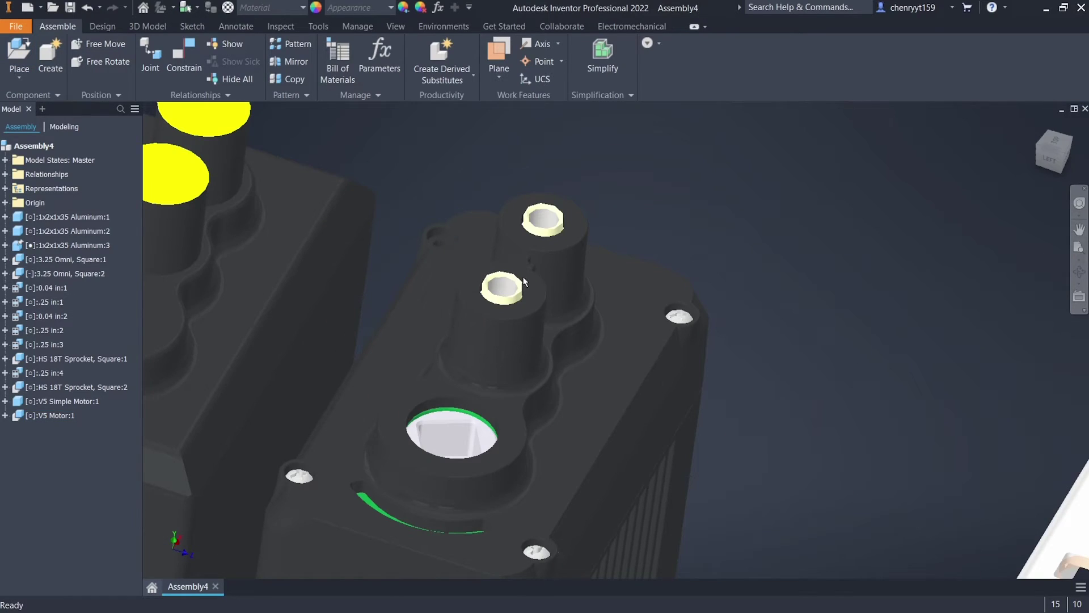
{"action": "middle_click_drag", "start_coordinate": [372, 257], "coordinate": [487, 274]}
{"action": "key", "text": "c"}
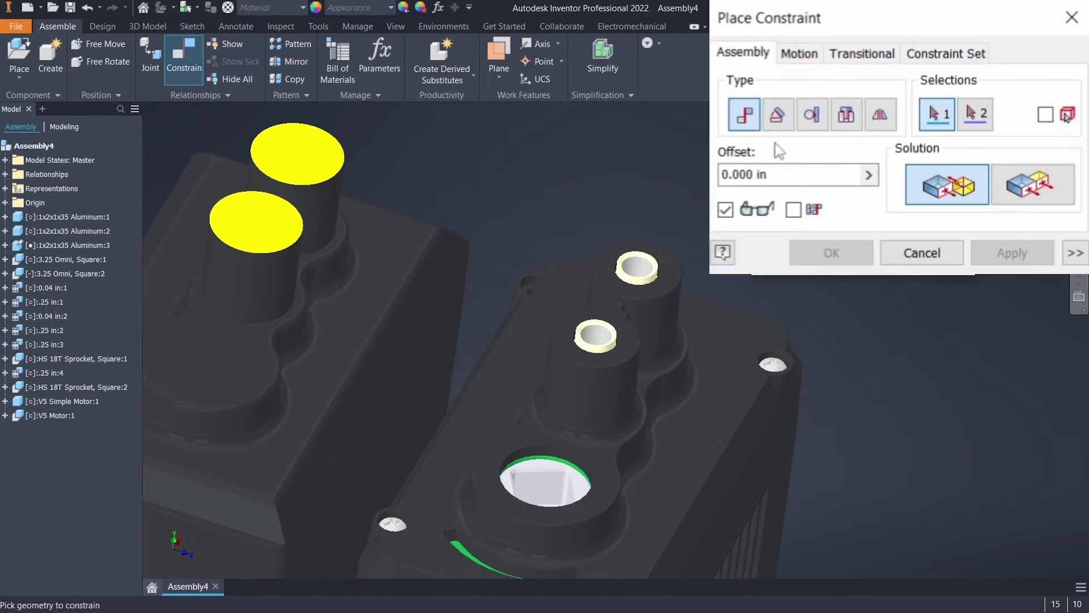
{"action": "left_click", "coordinate": [838, 129]}
{"action": "scroll", "coordinate": [635, 315], "scroll_direction": "up", "scroll_amount": 5}
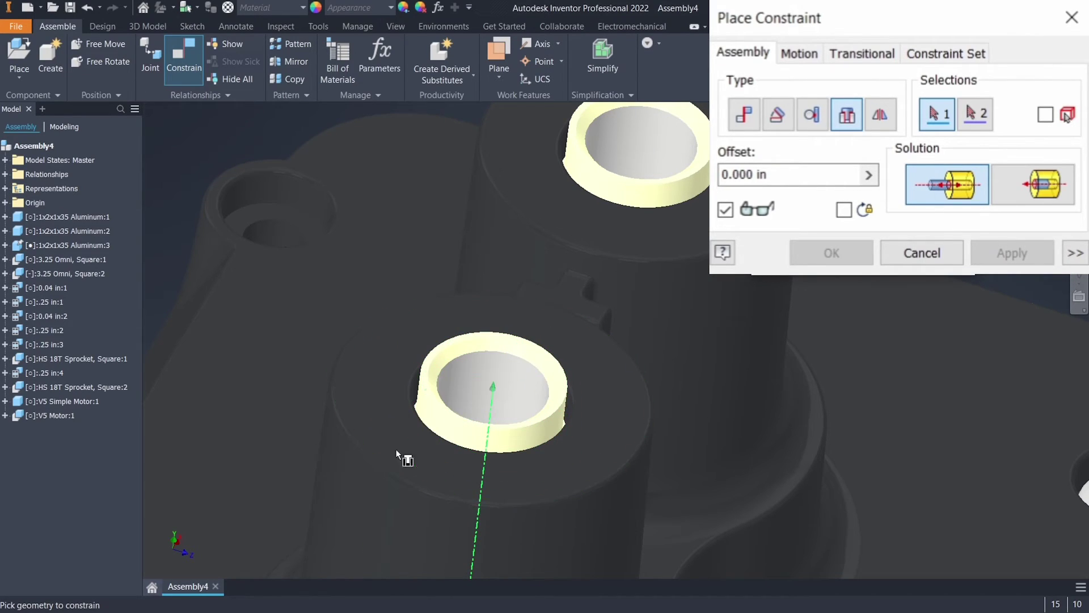
{"action": "scroll", "coordinate": [390, 396], "scroll_direction": "down", "scroll_amount": 5}
{"action": "middle_click_drag", "start_coordinate": [468, 425], "coordinate": [491, 345], "text": "shift"}
{"action": "key", "text": "Escape"}
{"action": "left_click", "coordinate": [475, 410]}
{"action": "middle_click_drag", "start_coordinate": [617, 278], "coordinate": [628, 246], "text": "shift"}
{"action": "scroll", "coordinate": [592, 232], "scroll_direction": "up", "scroll_amount": 5}
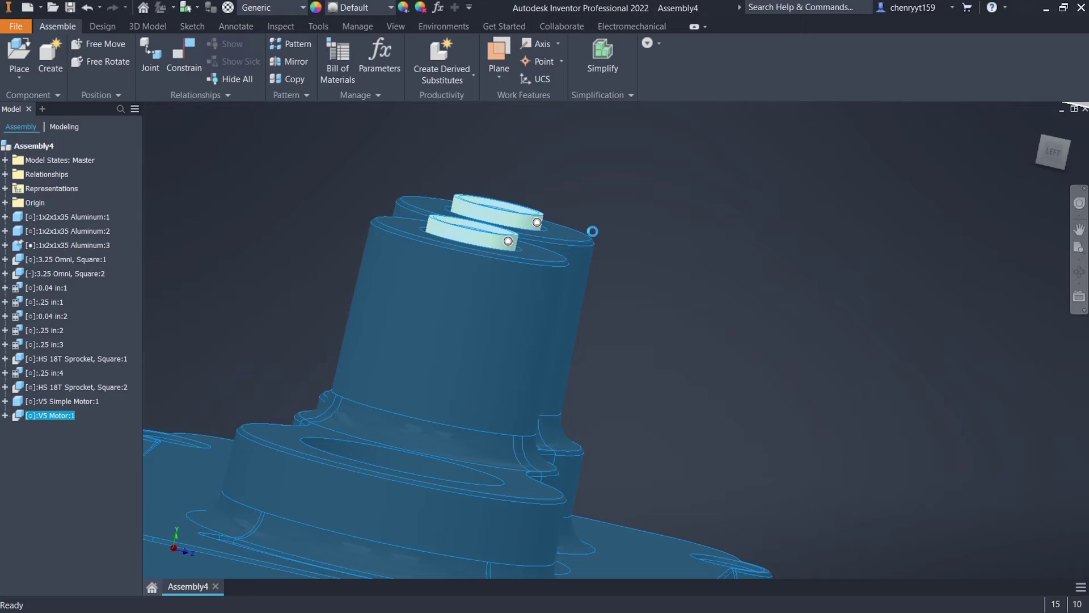
{"action": "scroll", "coordinate": [593, 230], "scroll_direction": "up", "scroll_amount": 2}
{"action": "key", "text": "c"}
{"action": "left_click", "coordinate": [845, 117]}
{"action": "scroll", "coordinate": [304, 224], "scroll_direction": "up", "scroll_amount": 2}
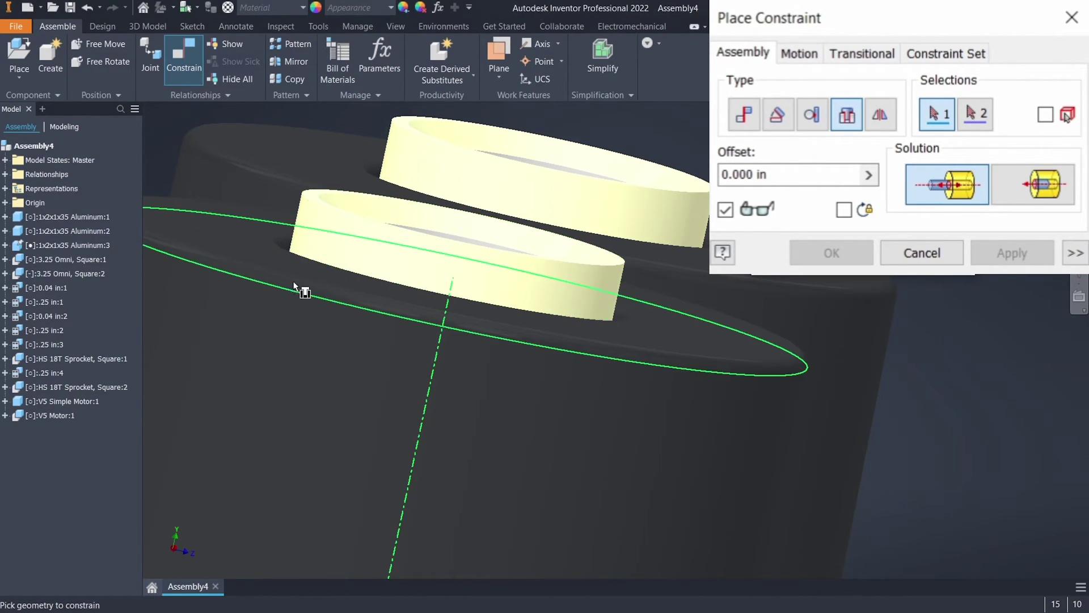
{"action": "scroll", "coordinate": [284, 295], "scroll_direction": "down", "scroll_amount": 2}
{"action": "scroll", "coordinate": [308, 305], "scroll_direction": "down", "scroll_amount": 5}
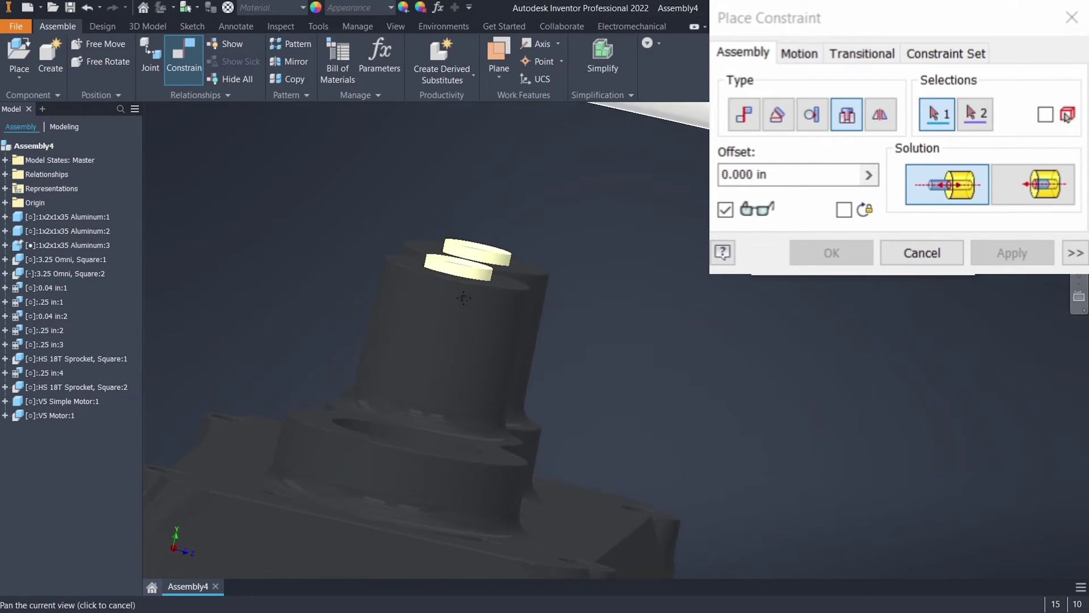
{"action": "scroll", "coordinate": [502, 287], "scroll_direction": "up", "scroll_amount": 1}
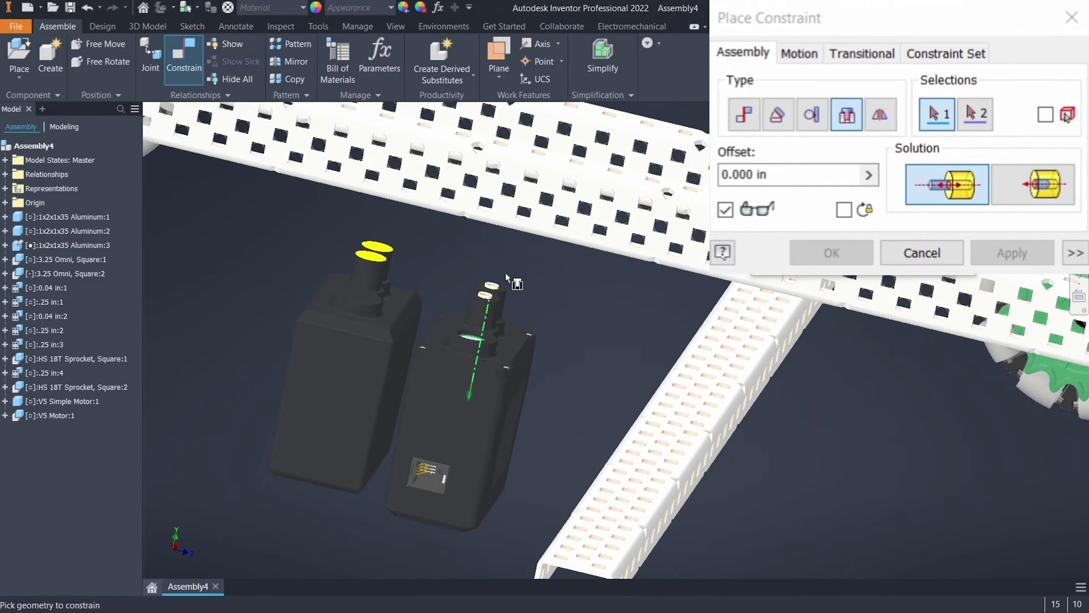
{"action": "scroll", "coordinate": [474, 324], "scroll_direction": "up", "scroll_amount": 4}
{"action": "scroll", "coordinate": [524, 333], "scroll_direction": "down", "scroll_amount": 4}
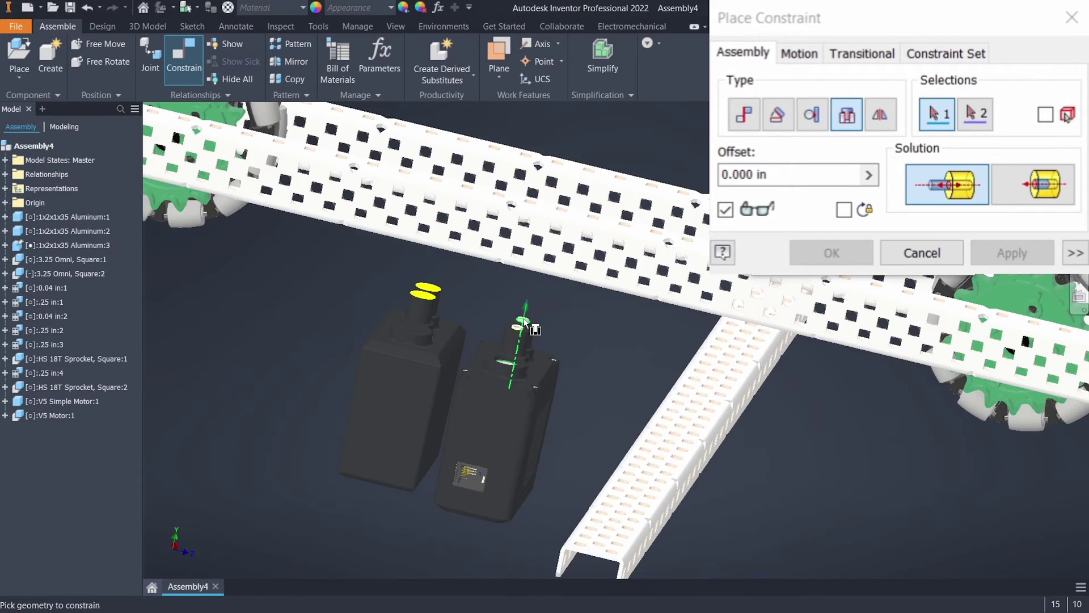
{"action": "scroll", "coordinate": [524, 333], "scroll_direction": "up", "scroll_amount": 4}
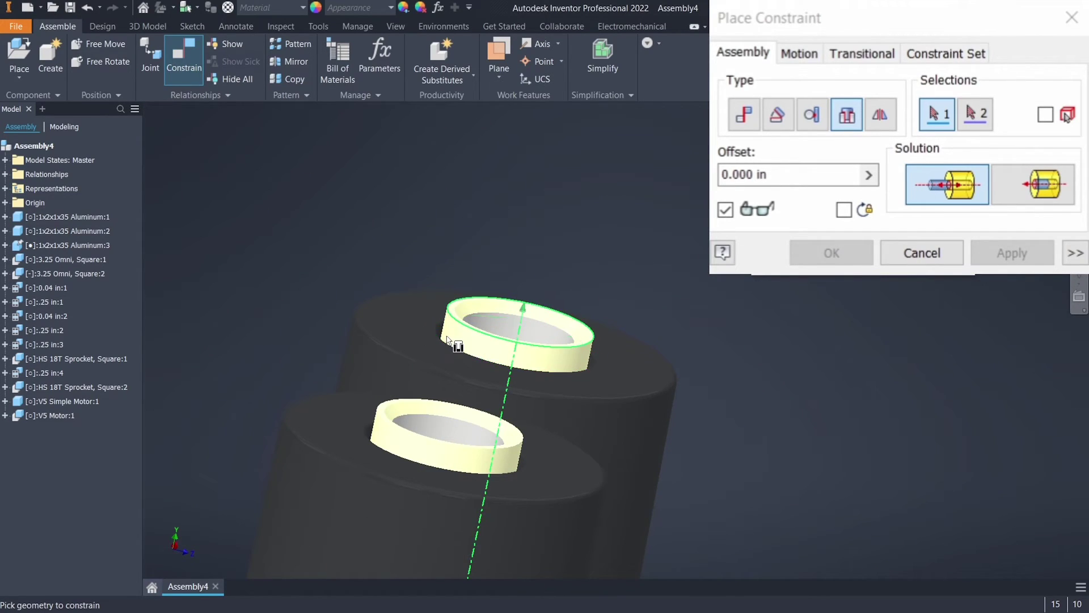
{"action": "scroll", "coordinate": [446, 341], "scroll_direction": "down", "scroll_amount": 5}
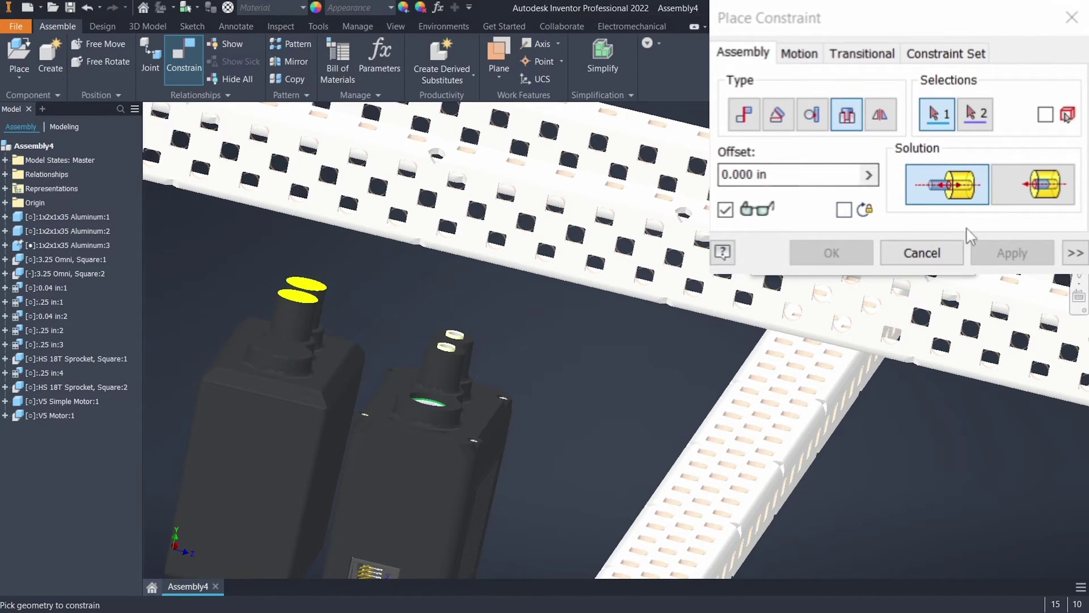
{"action": "left_click", "coordinate": [955, 252]}
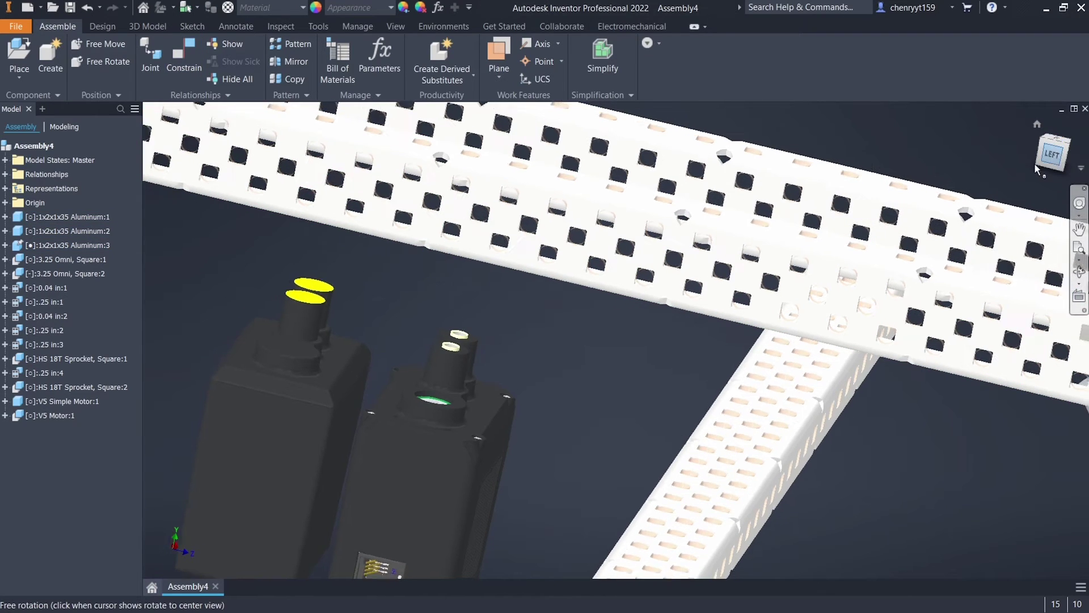
{"action": "left_click", "coordinate": [1035, 165]}
- Drag the V5 Motor up and left and tilt the view to show both motors
{"action": "scroll", "coordinate": [553, 353], "scroll_direction": "up", "scroll_amount": 5}
{"action": "scroll", "coordinate": [738, 366], "scroll_direction": "up", "scroll_amount": 3}
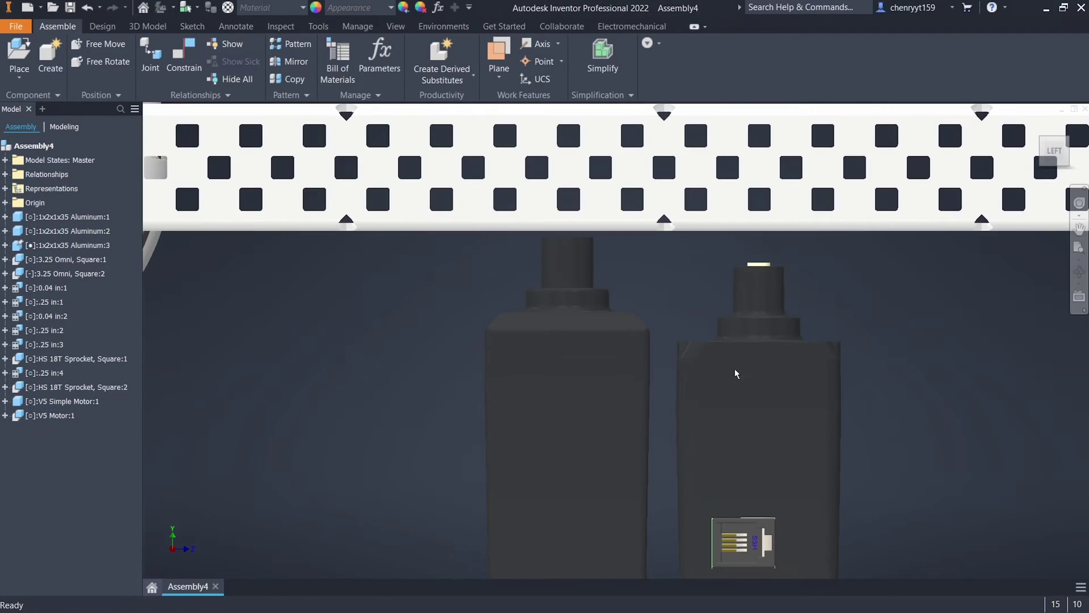
{"action": "left_click_drag", "start_coordinate": [778, 433], "coordinate": [749, 403]}
{"action": "middle_click_drag", "start_coordinate": [628, 353], "coordinate": [547, 286]}
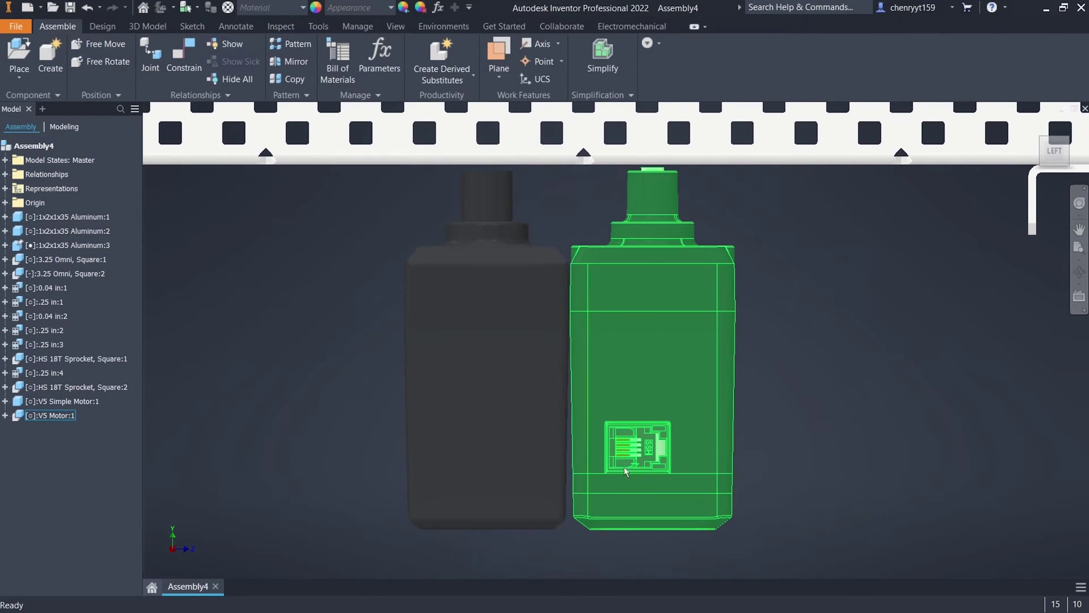
{"action": "middle_click_drag", "start_coordinate": [566, 208], "coordinate": [503, 272], "text": "shift"}
{"action": "left_click", "coordinate": [432, 278]}
{"action": "scroll", "coordinate": [478, 256], "scroll_direction": "up", "scroll_amount": 3}
{"action": "left_click", "coordinate": [260, 222]}
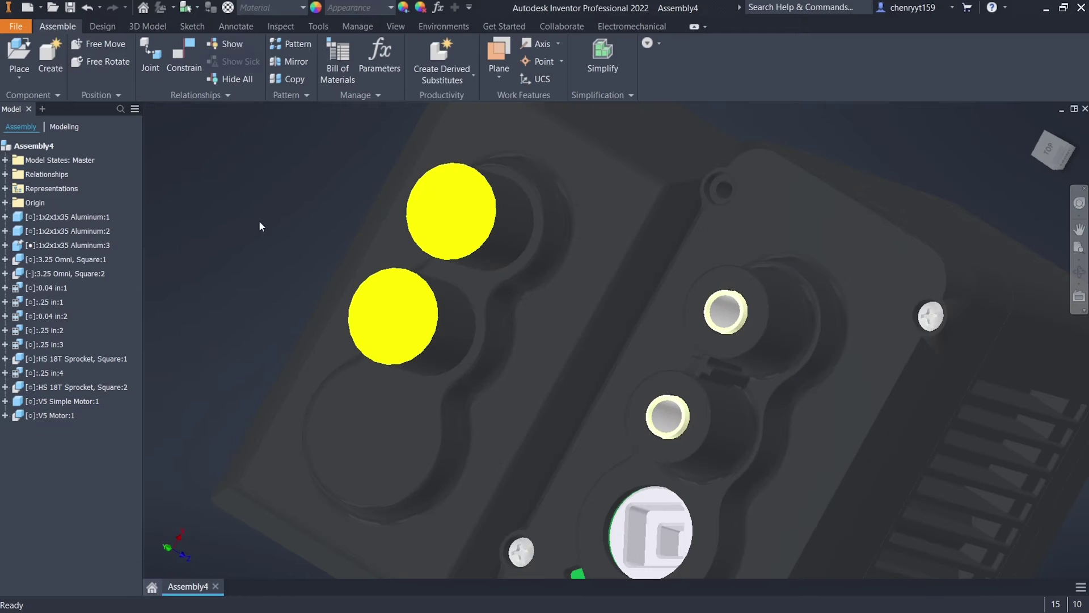
- Start an Insert constraint and select the V5 Motor for removal
{"action": "key", "text": "c"}
{"action": "left_click", "coordinate": [846, 114]}
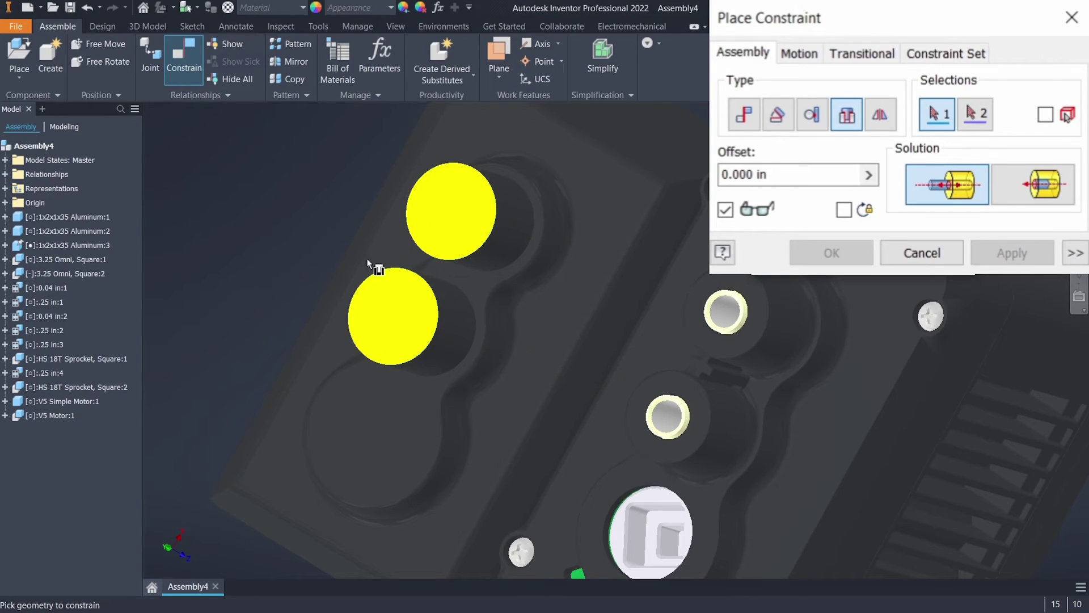
{"action": "left_click", "coordinate": [922, 253]}
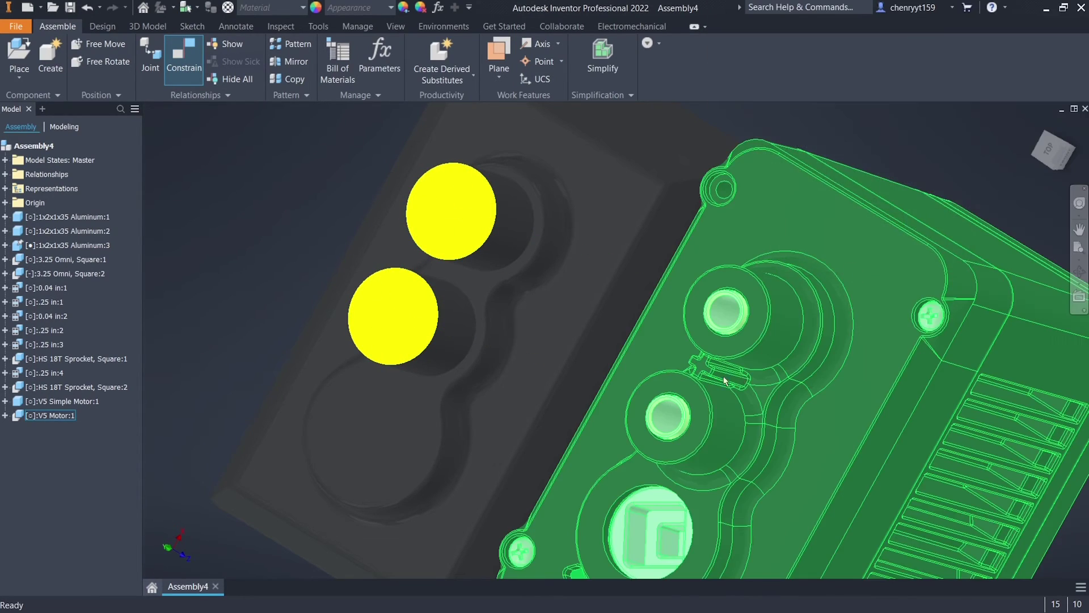
{"action": "scroll", "coordinate": [774, 483], "scroll_direction": "down", "scroll_amount": 5}
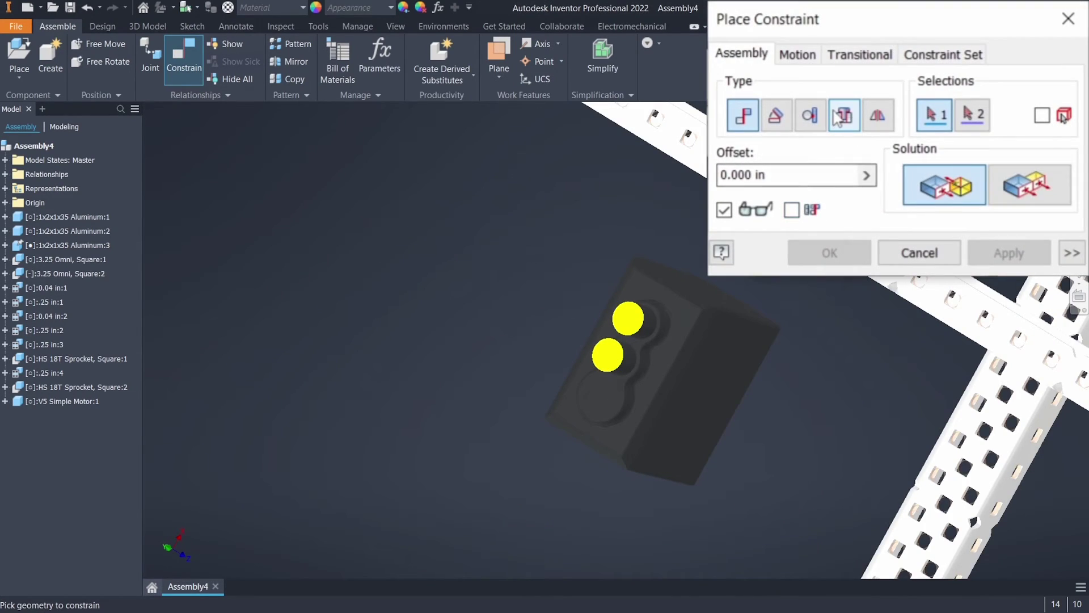
- Insert-constrain the simple motor's shaft circle into the beam hole
{"action": "left_click", "coordinate": [837, 116]}
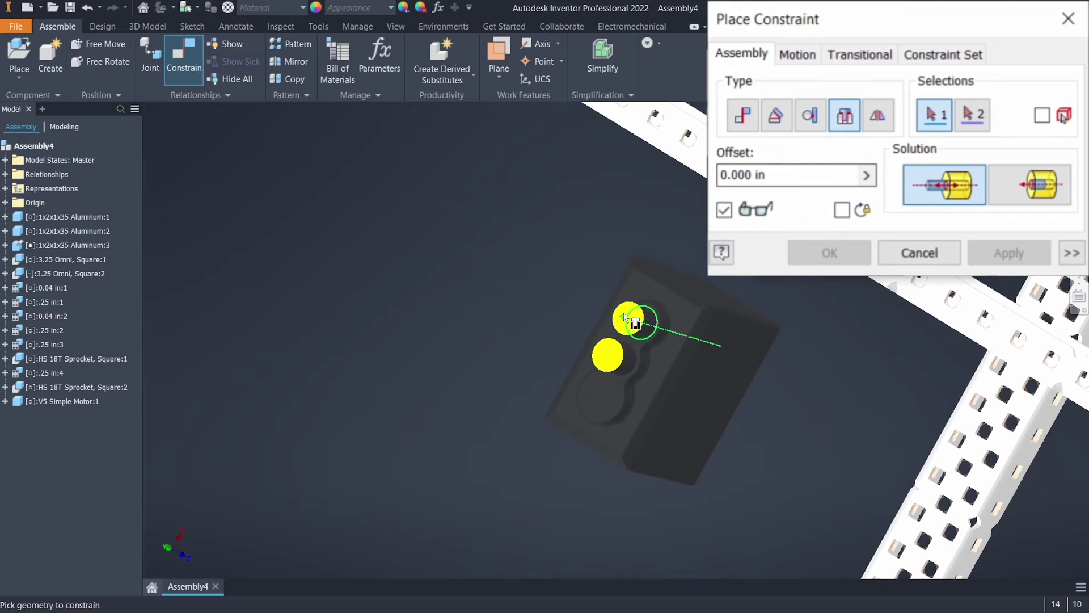
{"action": "left_click", "coordinate": [605, 347]}
{"action": "scroll", "coordinate": [651, 418], "scroll_direction": "down", "scroll_amount": 5}
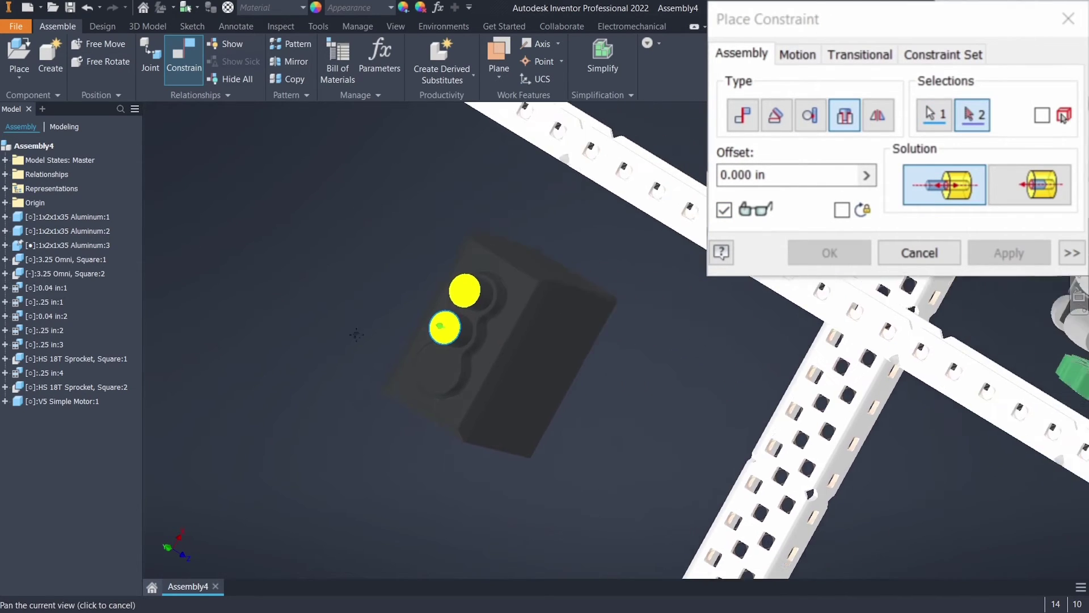
{"action": "middle_click_drag", "start_coordinate": [652, 419], "coordinate": [743, 389], "text": "shift"}
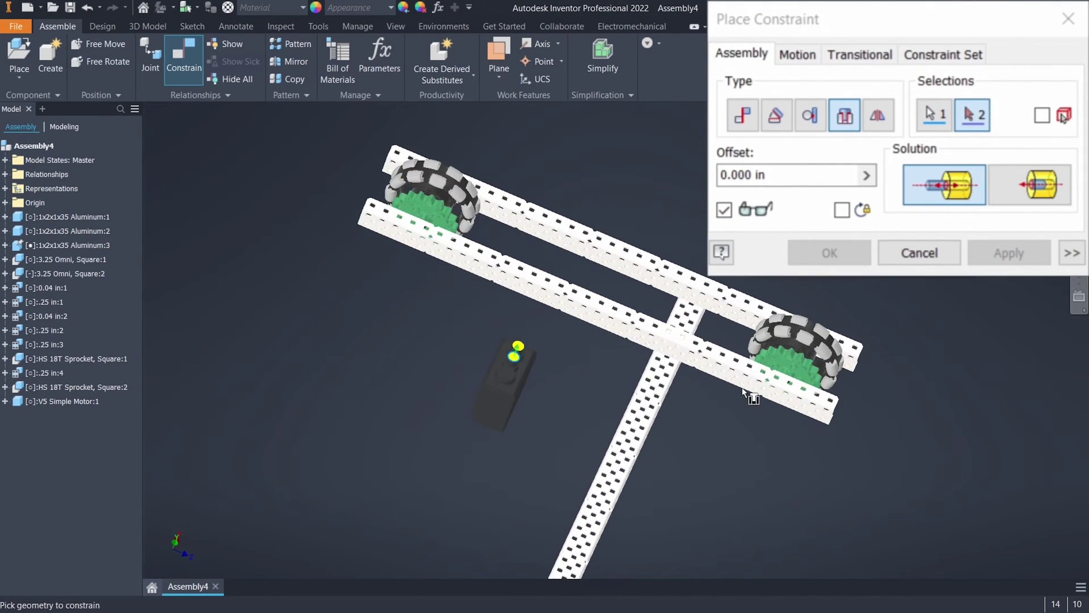
{"action": "scroll", "coordinate": [779, 396], "scroll_direction": "up", "scroll_amount": 3}
{"action": "scroll", "coordinate": [786, 420], "scroll_direction": "up", "scroll_amount": 3}
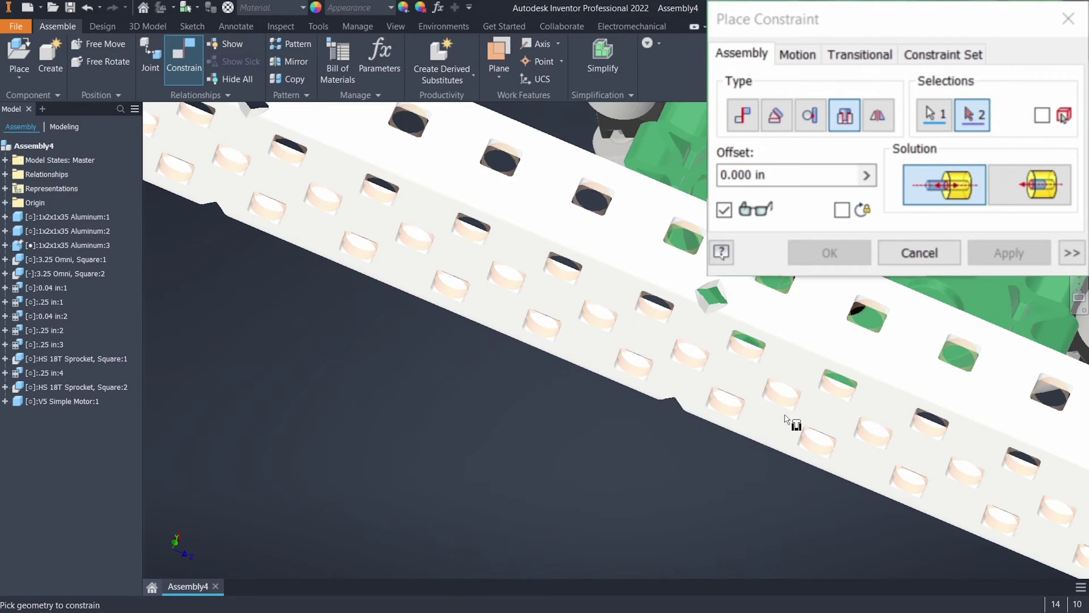
{"action": "left_click", "coordinate": [677, 361]}
{"action": "scroll", "coordinate": [676, 359], "scroll_direction": "down", "scroll_amount": 3}
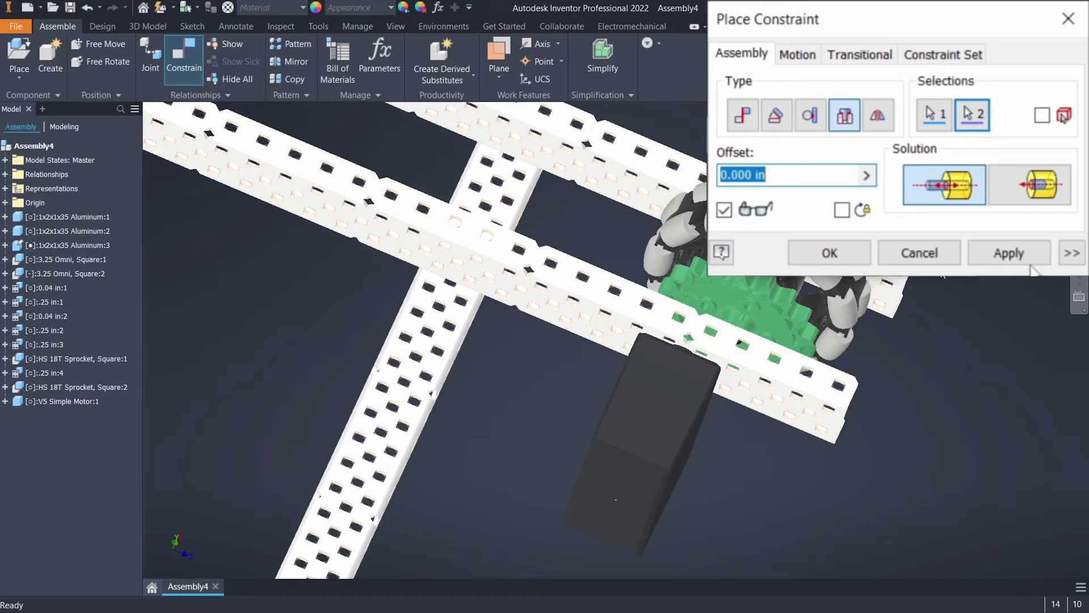
{"action": "left_click", "coordinate": [1009, 253]}
- Add a second Insert constraint from the yellow shaft face to the beam hole edge
{"action": "middle_click_drag", "start_coordinate": [749, 391], "coordinate": [551, 386], "text": "shift"}
{"action": "scroll", "coordinate": [624, 366], "scroll_direction": "up", "scroll_amount": 3}
{"action": "middle_click_drag", "start_coordinate": [661, 376], "coordinate": [614, 325], "text": "shift"}
{"action": "scroll", "coordinate": [632, 286], "scroll_direction": "down", "scroll_amount": 3}
{"action": "scroll", "coordinate": [506, 318], "scroll_direction": "up", "scroll_amount": 5}
{"action": "scroll", "coordinate": [693, 348], "scroll_direction": "down", "scroll_amount": 4}
{"action": "middle_click_drag", "start_coordinate": [699, 353], "coordinate": [615, 348], "text": "shift"}
{"action": "scroll", "coordinate": [437, 308], "scroll_direction": "up", "scroll_amount": 4}
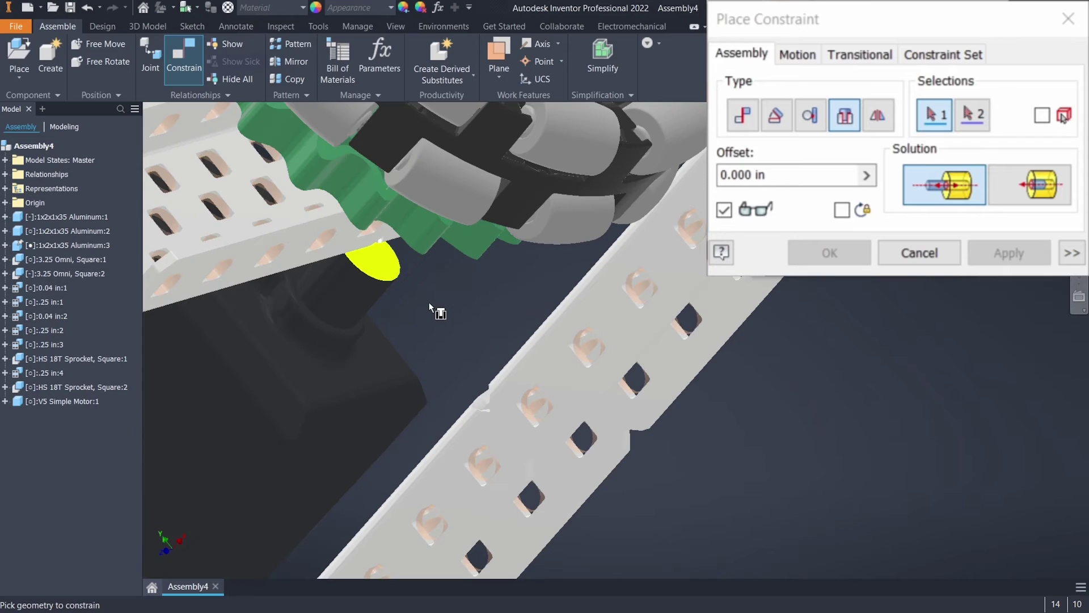
{"action": "left_click", "coordinate": [396, 283]}
{"action": "middle_click_drag", "start_coordinate": [396, 282], "coordinate": [570, 315], "text": "shift"}
{"action": "middle_click_drag", "start_coordinate": [736, 357], "coordinate": [386, 324]}
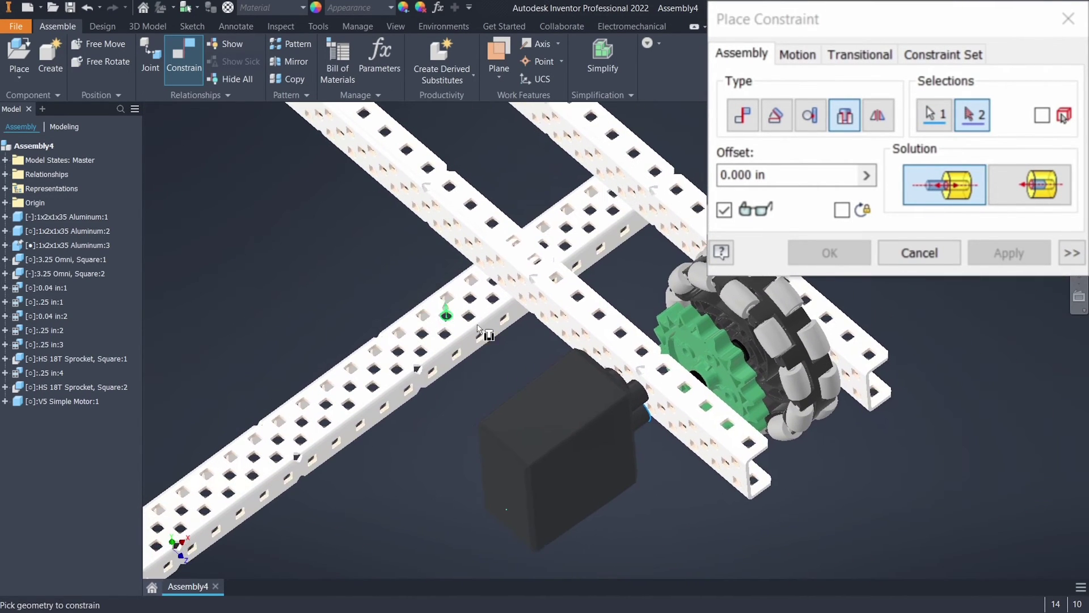
{"action": "scroll", "coordinate": [627, 377], "scroll_direction": "up", "scroll_amount": 3}
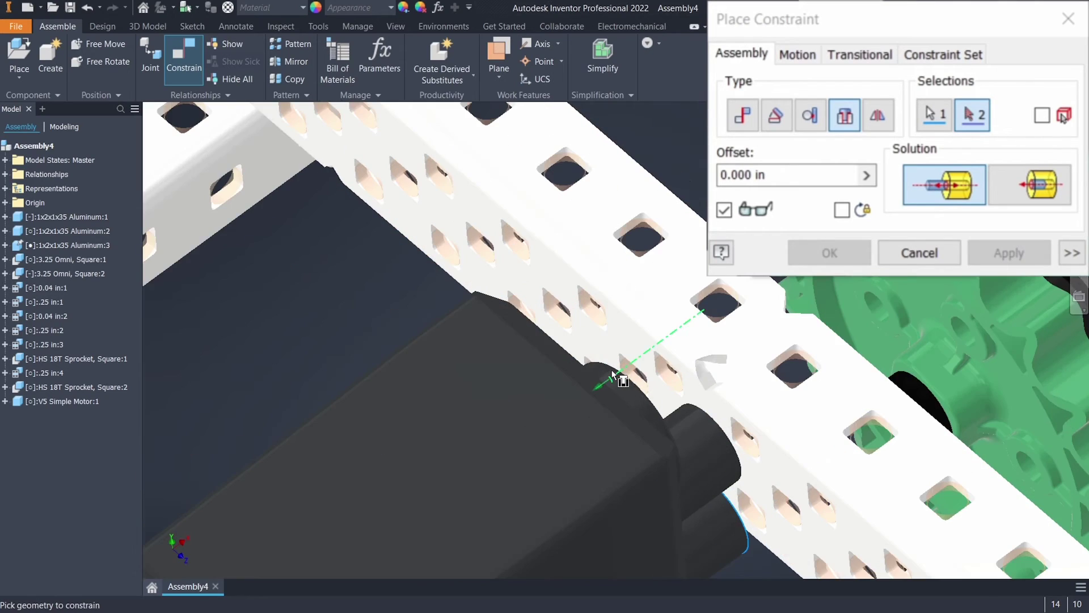
{"action": "left_click", "coordinate": [626, 369]}
{"action": "scroll", "coordinate": [633, 360], "scroll_direction": "down", "scroll_amount": 5}
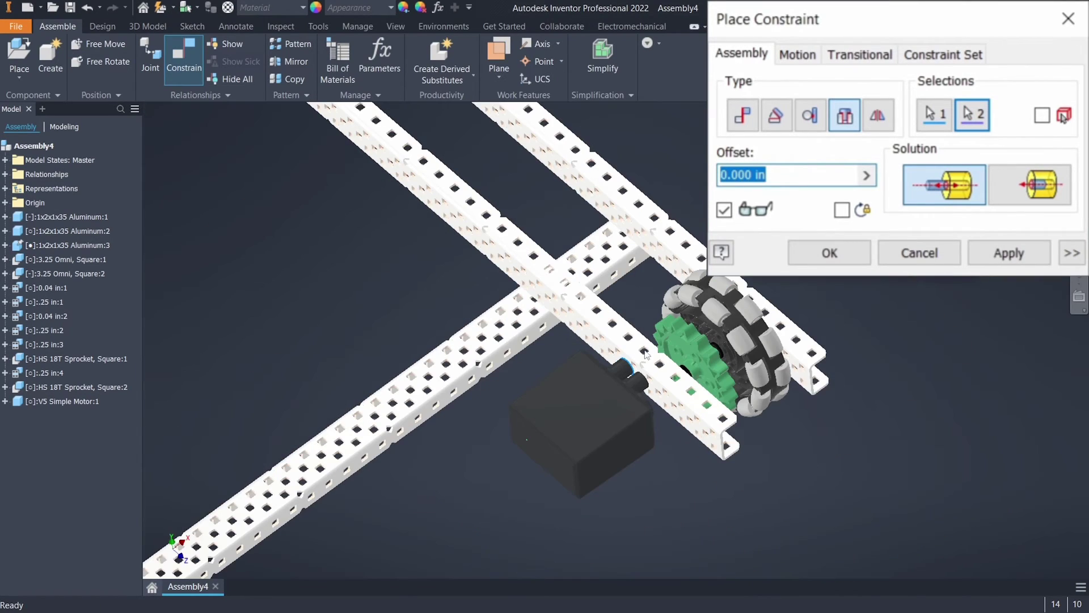
{"action": "left_click", "coordinate": [985, 259]}
{"action": "key", "text": "Escape"}
- Inspect the seated V5 Simple Motor beside the rail and select it
{"action": "middle_click_drag", "start_coordinate": [713, 396], "coordinate": [685, 401], "text": "shift"}
{"action": "middle_click_drag", "start_coordinate": [651, 432], "coordinate": [435, 394], "text": "shift"}
{"action": "scroll", "coordinate": [573, 506], "scroll_direction": "up", "scroll_amount": 6}
{"action": "scroll", "coordinate": [436, 394], "scroll_direction": "down", "scroll_amount": 1}
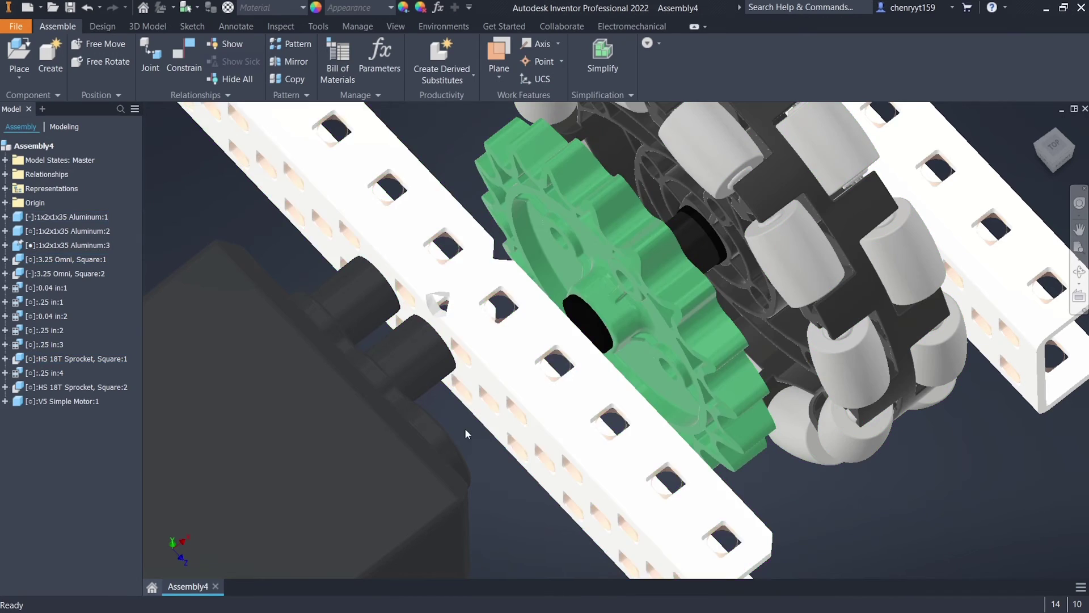
{"action": "scroll", "coordinate": [516, 355], "scroll_direction": "down", "scroll_amount": 5}
{"action": "scroll", "coordinate": [450, 413], "scroll_direction": "up", "scroll_amount": 8}
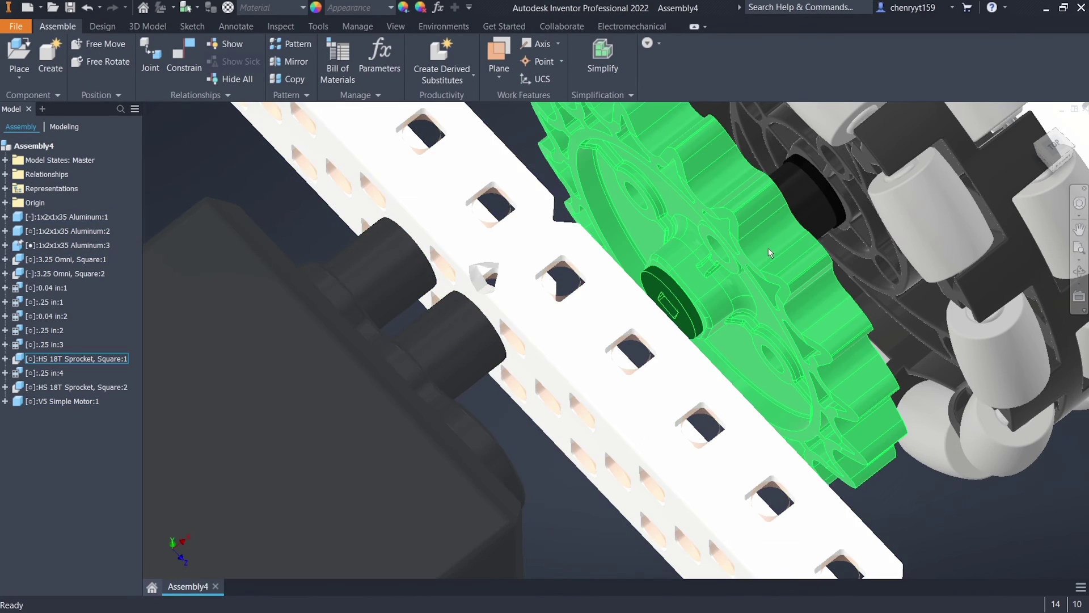
{"action": "scroll", "coordinate": [493, 428], "scroll_direction": "down", "scroll_amount": 8}
{"action": "left_click", "coordinate": [469, 425]}
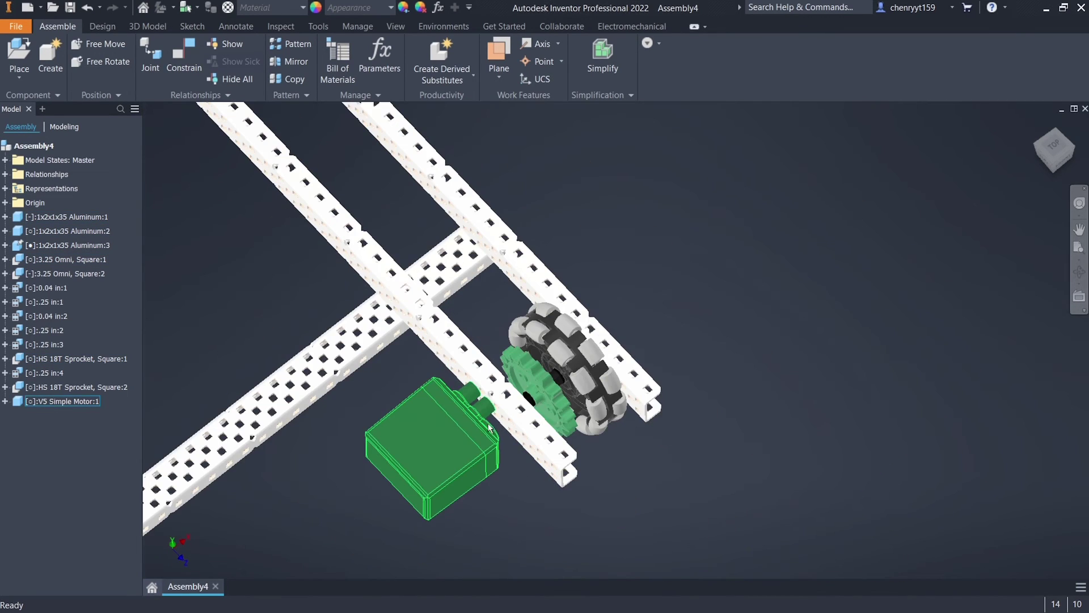
{"action": "mouse_move", "coordinate": [480, 390]}
{"action": "middle_mouse_down"}
{"action": "mouse_move", "coordinate": [732, 454]}
{"action": "mouse_move", "coordinate": [760, 446]}
{"action": "middle_mouse_up"}
- Paste a second copy of the V5 Simple Motor and nudge it to the left
{"action": "middle_click_drag", "start_coordinate": [627, 364], "coordinate": [719, 503]}
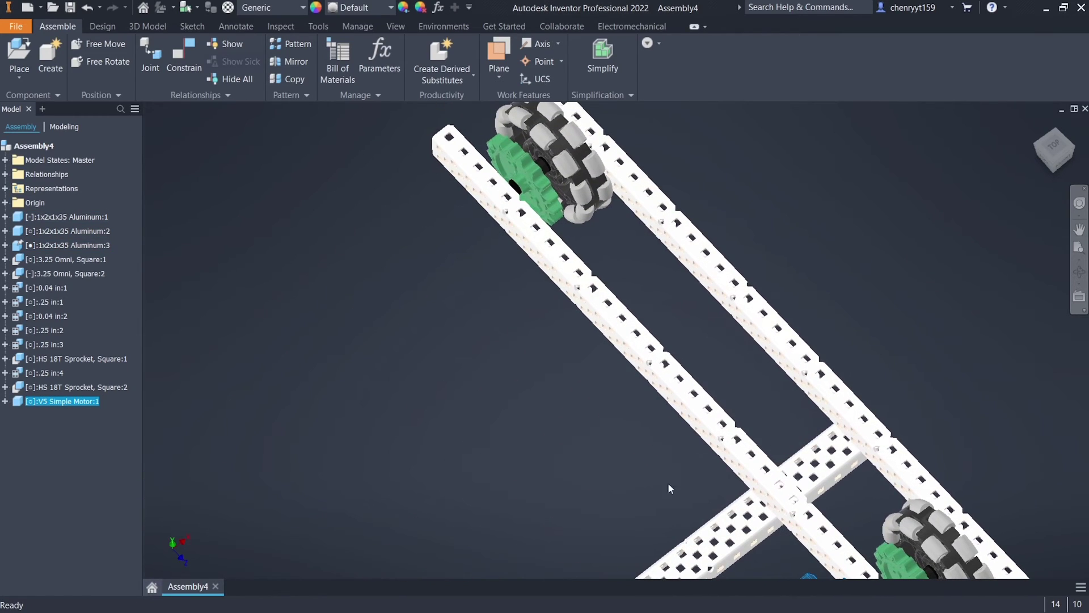
{"action": "left_click", "coordinate": [492, 339]}
{"action": "key", "text": "ctrl+v"}
{"action": "middle_click_drag", "start_coordinate": [500, 271], "coordinate": [493, 345]}
{"action": "left_click_drag", "start_coordinate": [524, 374], "coordinate": [511, 382]}
{"action": "left_click", "coordinate": [393, 276]}
{"action": "middle_click_drag", "start_coordinate": [469, 270], "coordinate": [481, 311], "text": "shift"}
- Insert-constrain the new motor's shaft into the beam hole beside the sprocket
{"action": "key", "text": "c"}
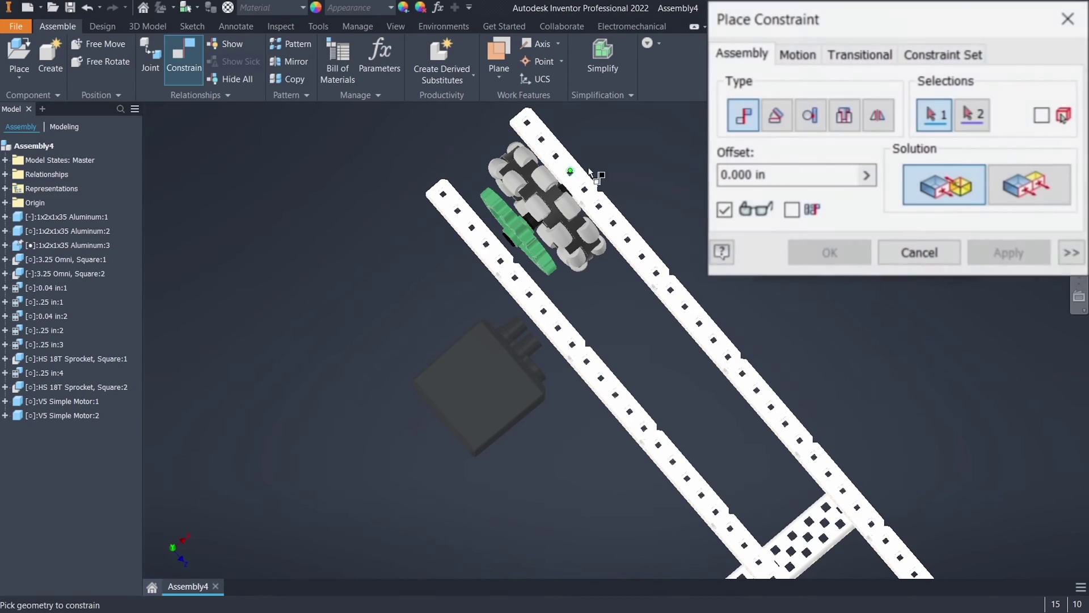
{"action": "left_click", "coordinate": [845, 116]}
{"action": "scroll", "coordinate": [524, 318], "scroll_direction": "up", "scroll_amount": 3}
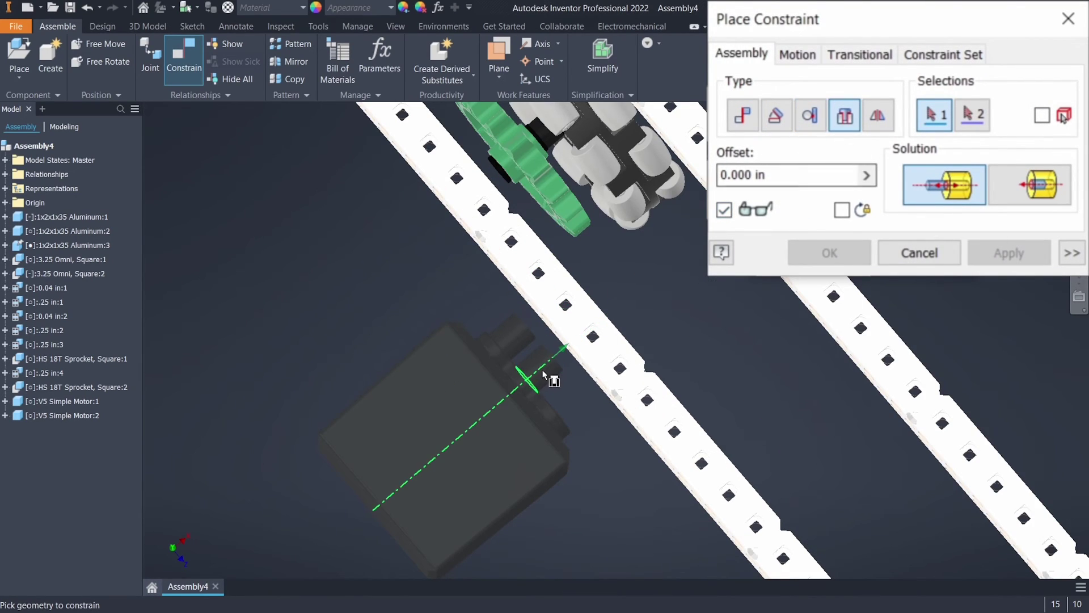
{"action": "left_click", "coordinate": [545, 368]}
{"action": "middle_click_drag", "start_coordinate": [503, 316], "coordinate": [579, 288], "text": "shift"}
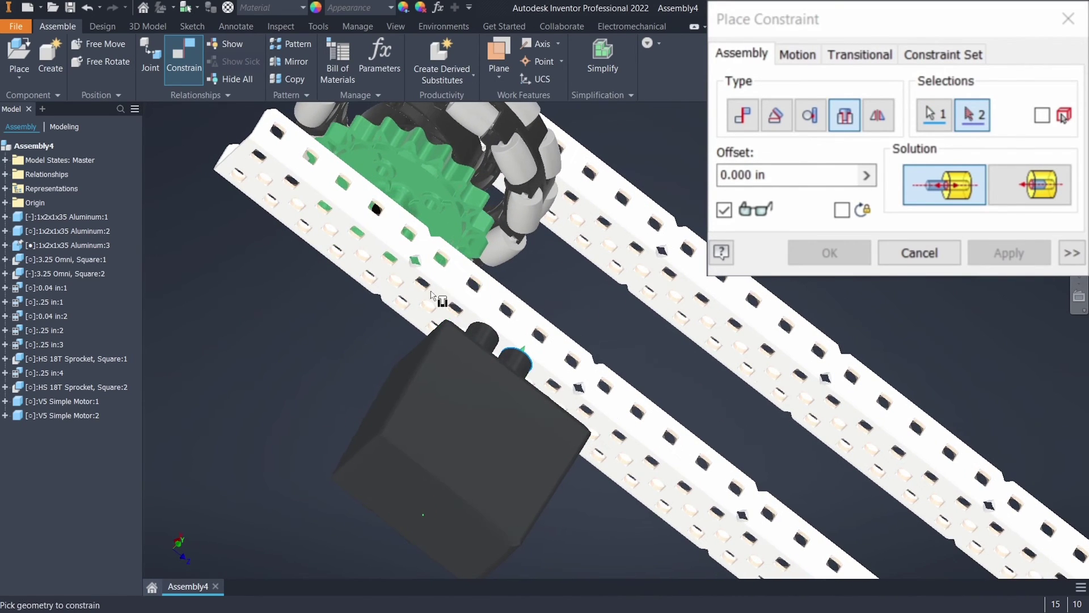
{"action": "left_click", "coordinate": [390, 286]}
{"action": "left_click", "coordinate": [1004, 252]}
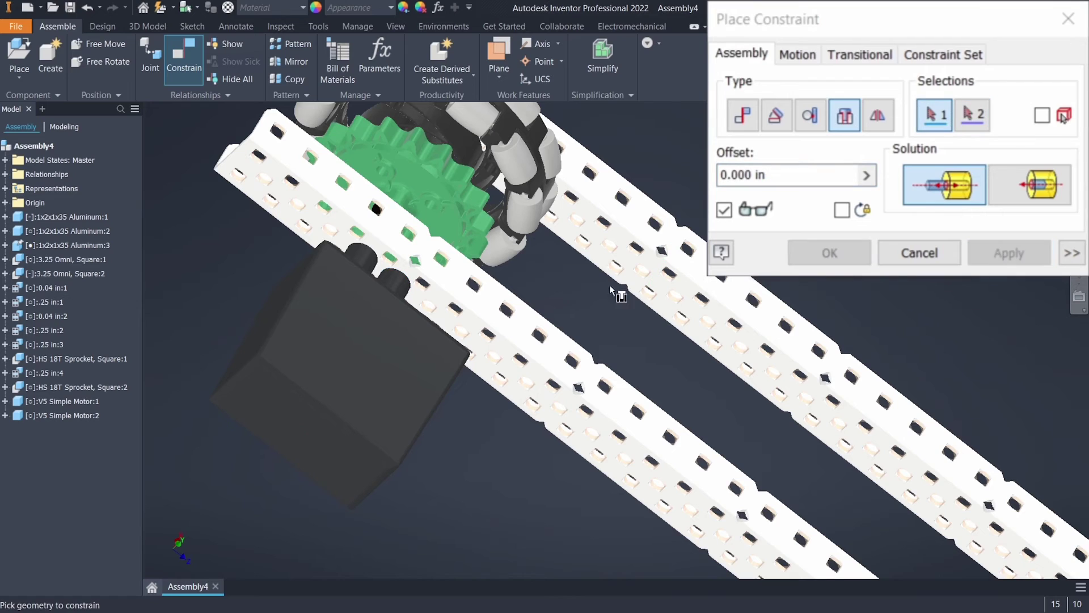
{"action": "key", "text": "Escape"}
- Drag the second motor against the beam and re-seat its shaft in the hole with another Insert constraint
{"action": "scroll", "coordinate": [358, 250], "scroll_direction": "up", "scroll_amount": 3}
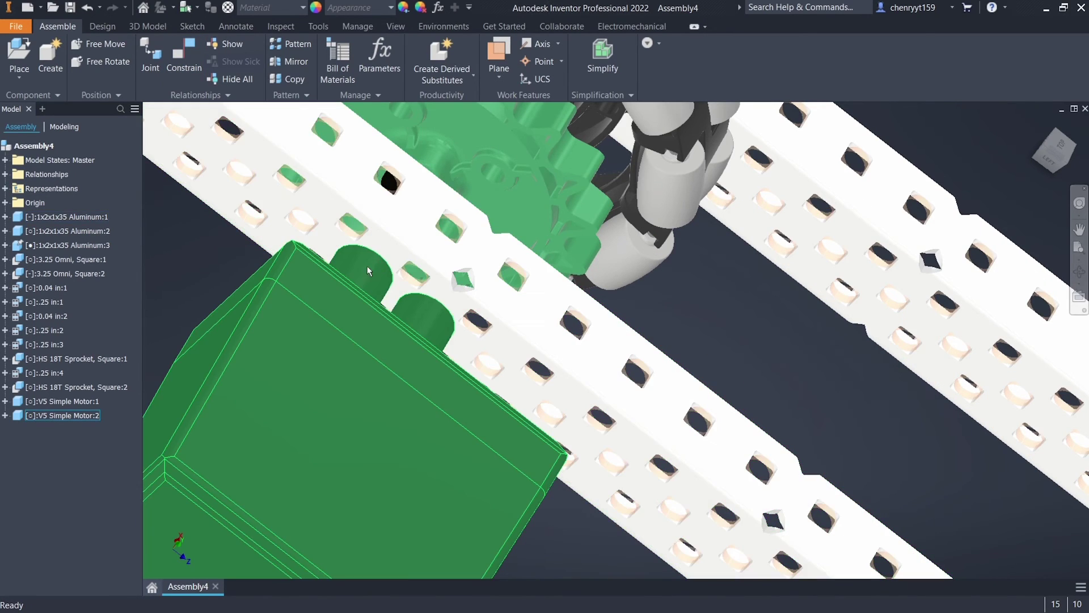
{"action": "scroll", "coordinate": [347, 249], "scroll_direction": "up", "scroll_amount": 2}
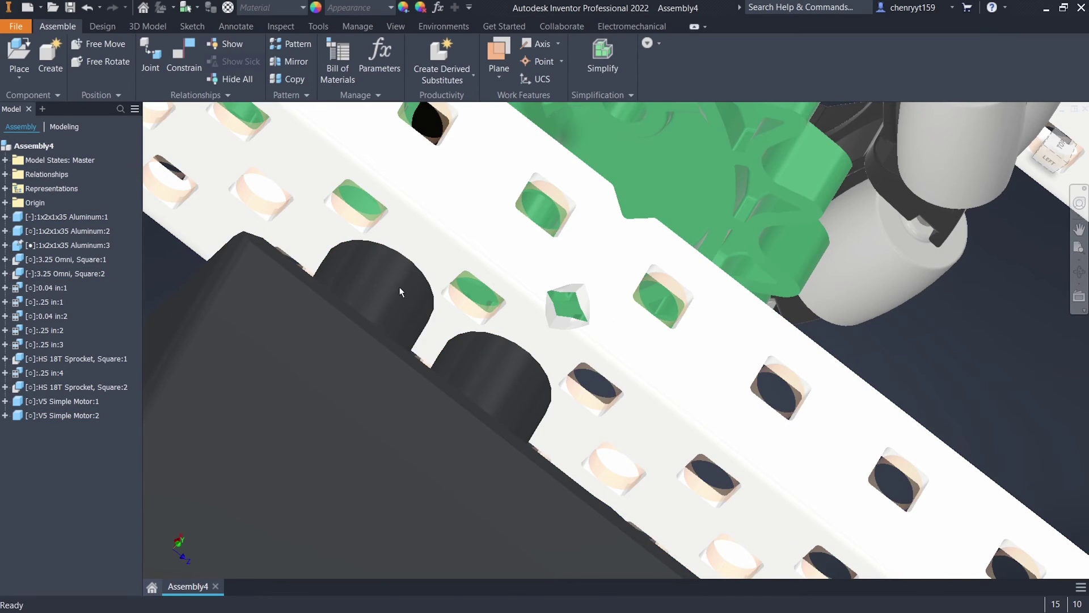
{"action": "scroll", "coordinate": [400, 287], "scroll_direction": "down", "scroll_amount": 5}
{"action": "left_click_drag", "start_coordinate": [285, 329], "coordinate": [430, 336]}
{"action": "left_click", "coordinate": [660, 293]}
{"action": "middle_click_drag", "start_coordinate": [616, 305], "coordinate": [454, 322], "text": "shift"}
{"action": "key", "text": "c"}
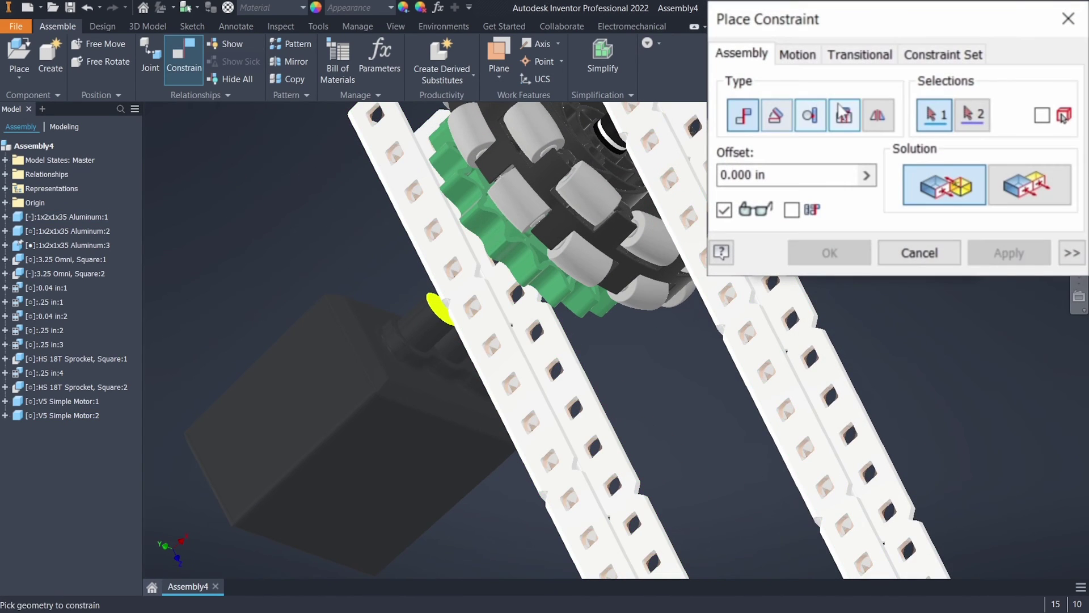
{"action": "left_click", "coordinate": [434, 316]}
{"action": "middle_click_drag", "start_coordinate": [553, 359], "coordinate": [605, 341], "text": "shift"}
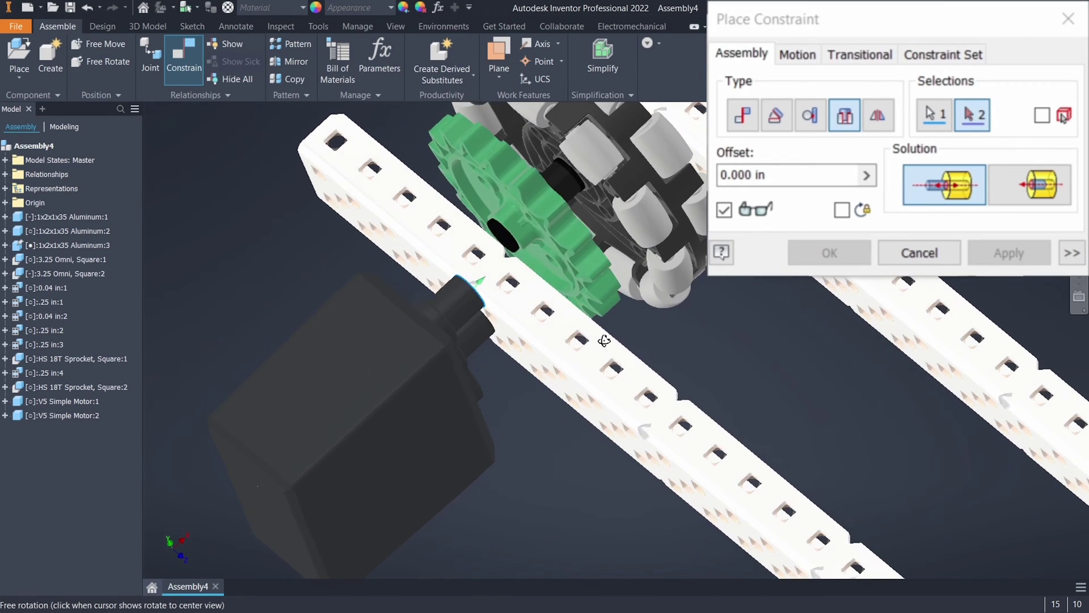
{"action": "left_click", "coordinate": [521, 356]}
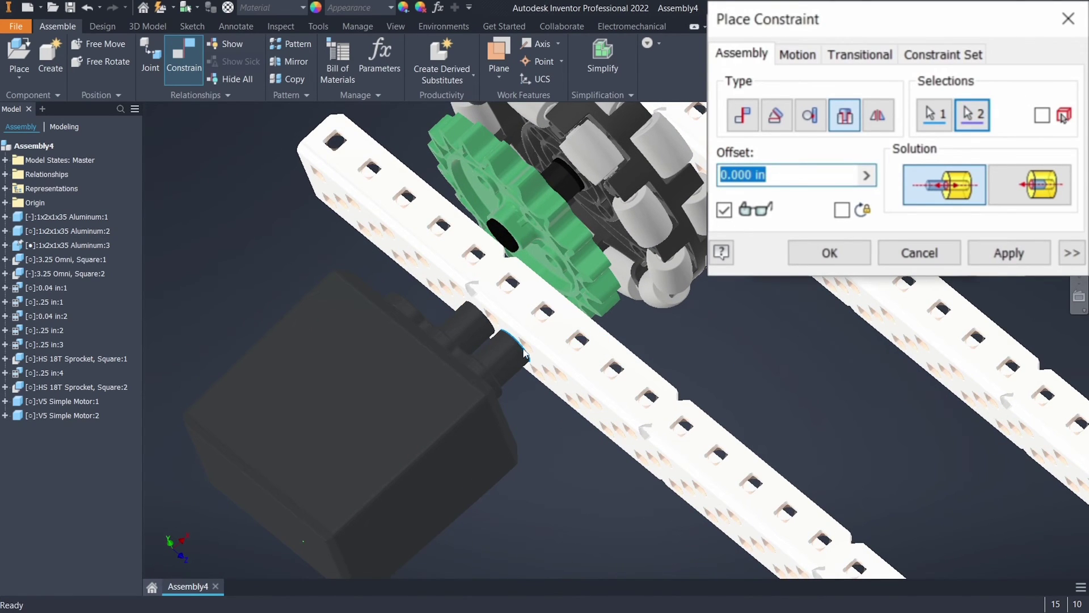
{"action": "left_click", "coordinate": [981, 246]}
{"action": "key", "text": "Escape"}
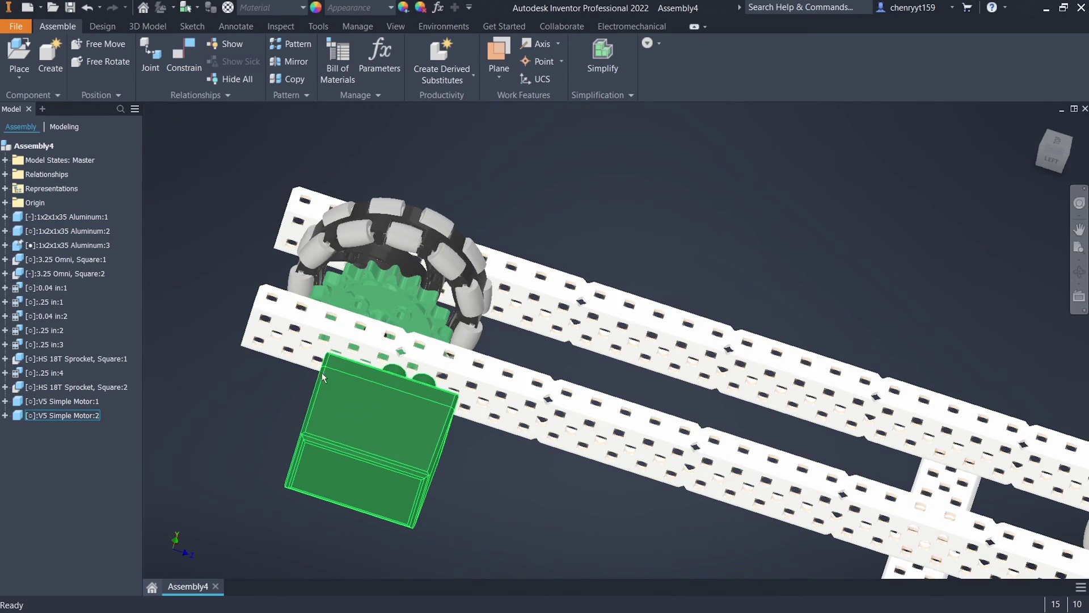
- Select the second V5 Simple Motor and the 1x2x1x35 Aluminum:1 beam
{"action": "left_click", "coordinate": [336, 380]}
{"action": "scroll", "coordinate": [352, 384], "scroll_direction": "down", "scroll_amount": 3}
{"action": "left_click", "coordinate": [585, 454]}
{"action": "scroll", "coordinate": [585, 458], "scroll_direction": "up", "scroll_amount": 5}
- Look over the frame with the first motor and omni wheel, then bring up Save As with Ctrl+S
{"action": "middle_click_drag", "start_coordinate": [1066, 493], "coordinate": [630, 349]}
{"action": "left_click", "coordinate": [526, 458]}
{"action": "left_click", "coordinate": [590, 349]}
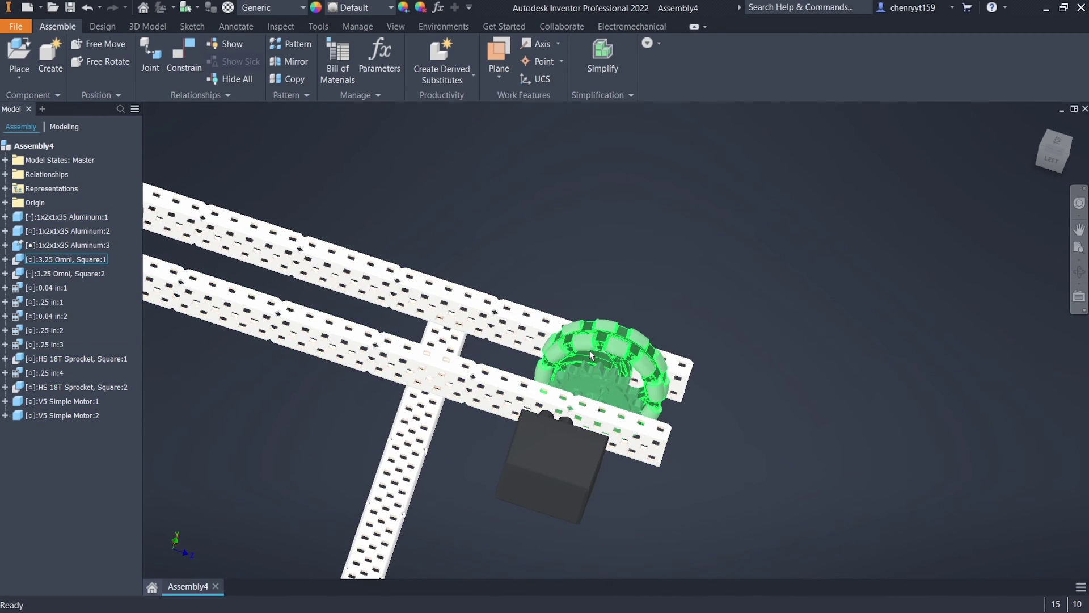
{"action": "left_click_drag", "start_coordinate": [368, 445], "coordinate": [601, 341]}
{"action": "left_click", "coordinate": [386, 229]}
{"action": "middle_click_drag", "start_coordinate": [466, 249], "coordinate": [787, 359]}
{"action": "scroll", "coordinate": [448, 318], "scroll_direction": "down", "scroll_amount": 3}
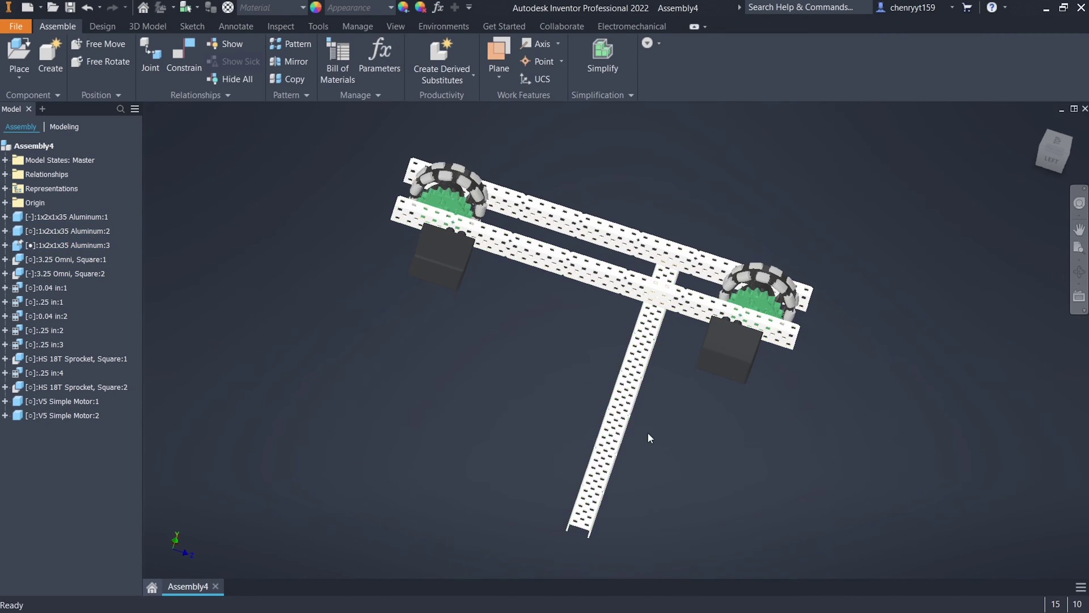
{"action": "middle_click_drag", "start_coordinate": [648, 431], "coordinate": [411, 302], "text": "shift"}
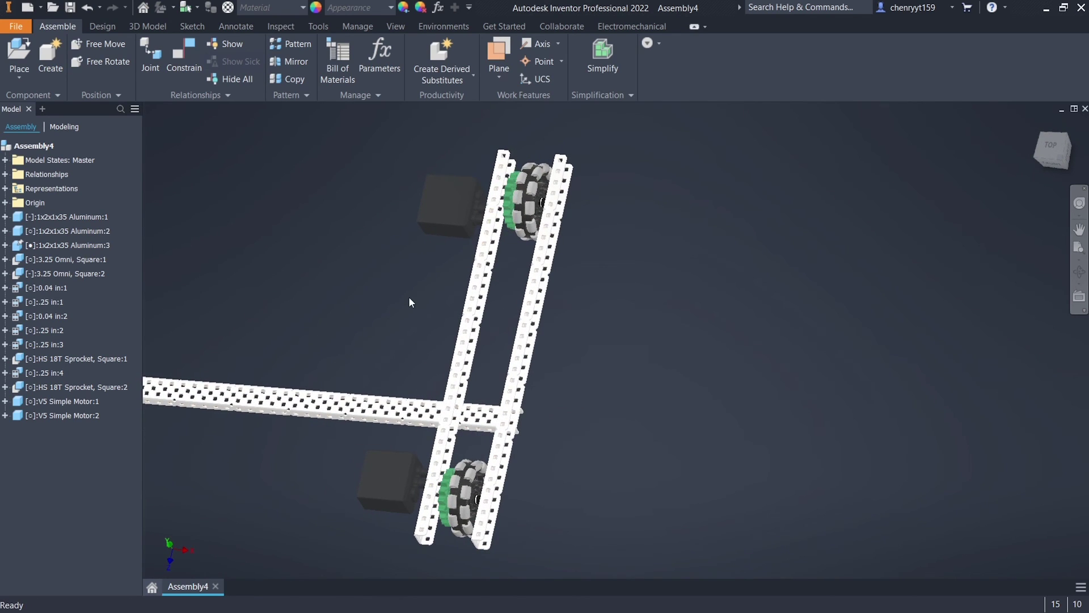
{"action": "key", "text": "ctrl+s"}
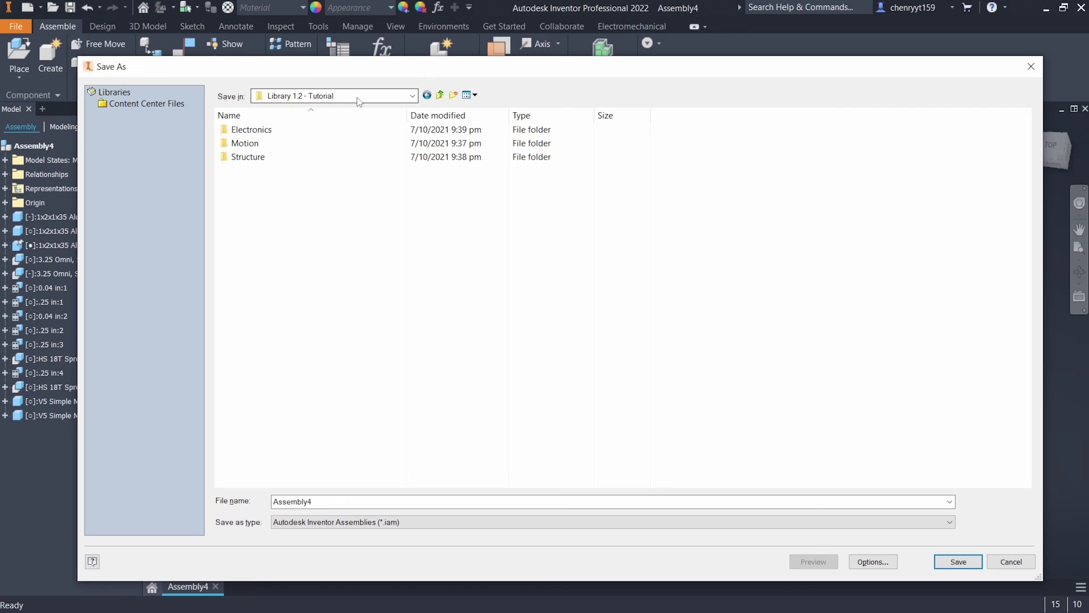
- Save the assembly as test1.iam in the Library 1.2 - Tutorial folder and close it
{"action": "left_click", "coordinate": [344, 502]}
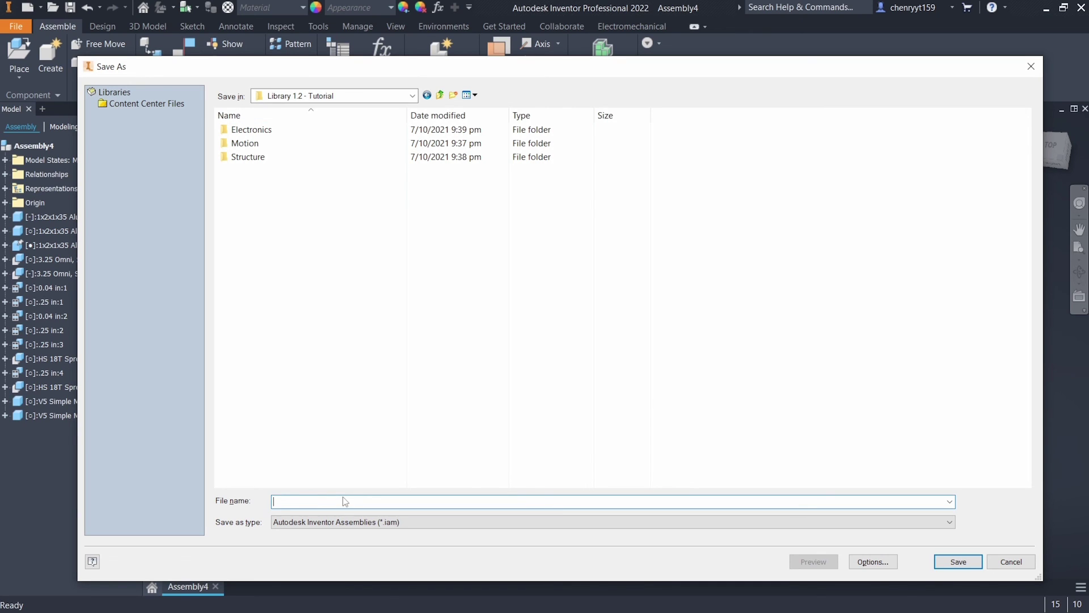
{"action": "type", "text": "test1"}
{"action": "left_click", "coordinate": [972, 566]}
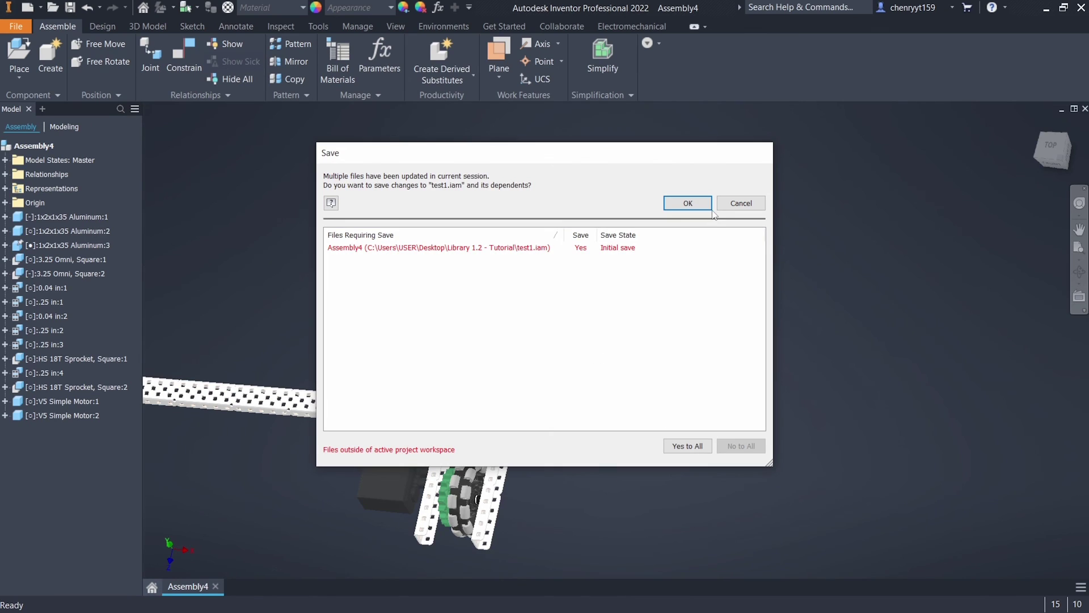
{"action": "left_click", "coordinate": [688, 203]}
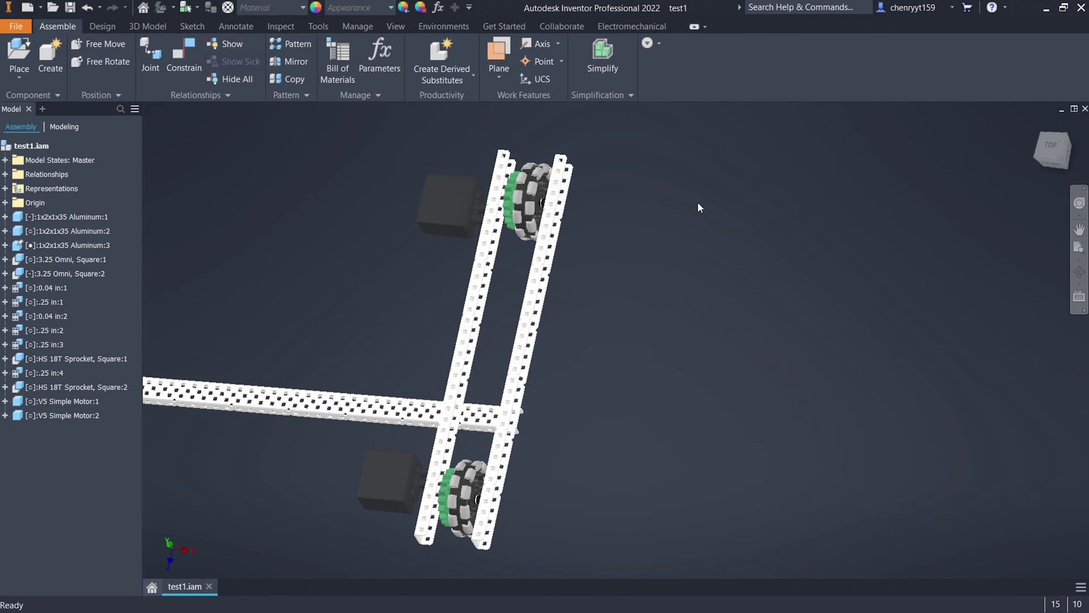
{"action": "left_click", "coordinate": [204, 584]}
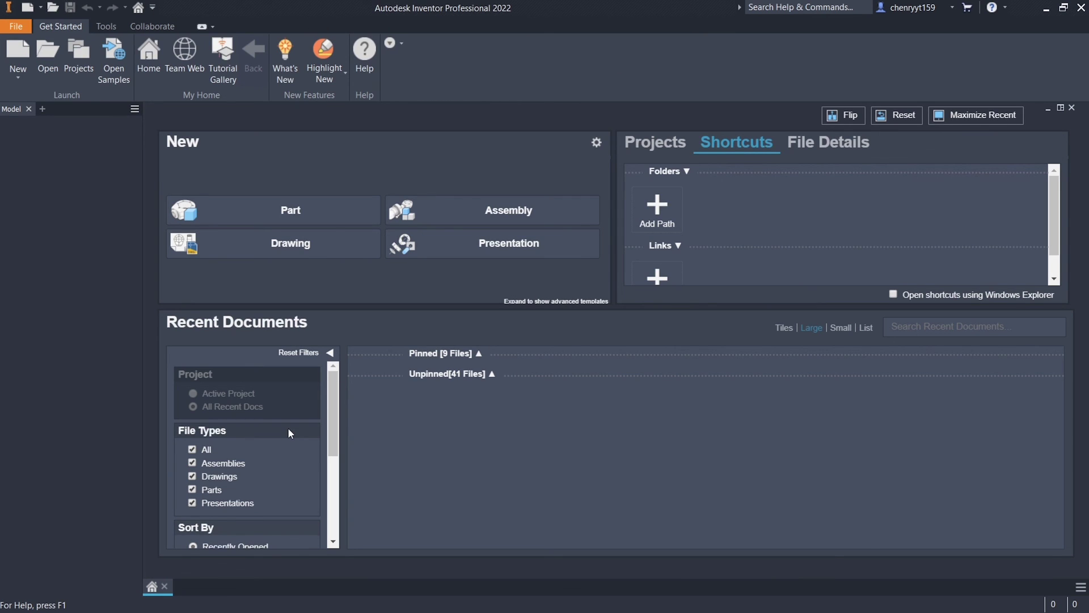